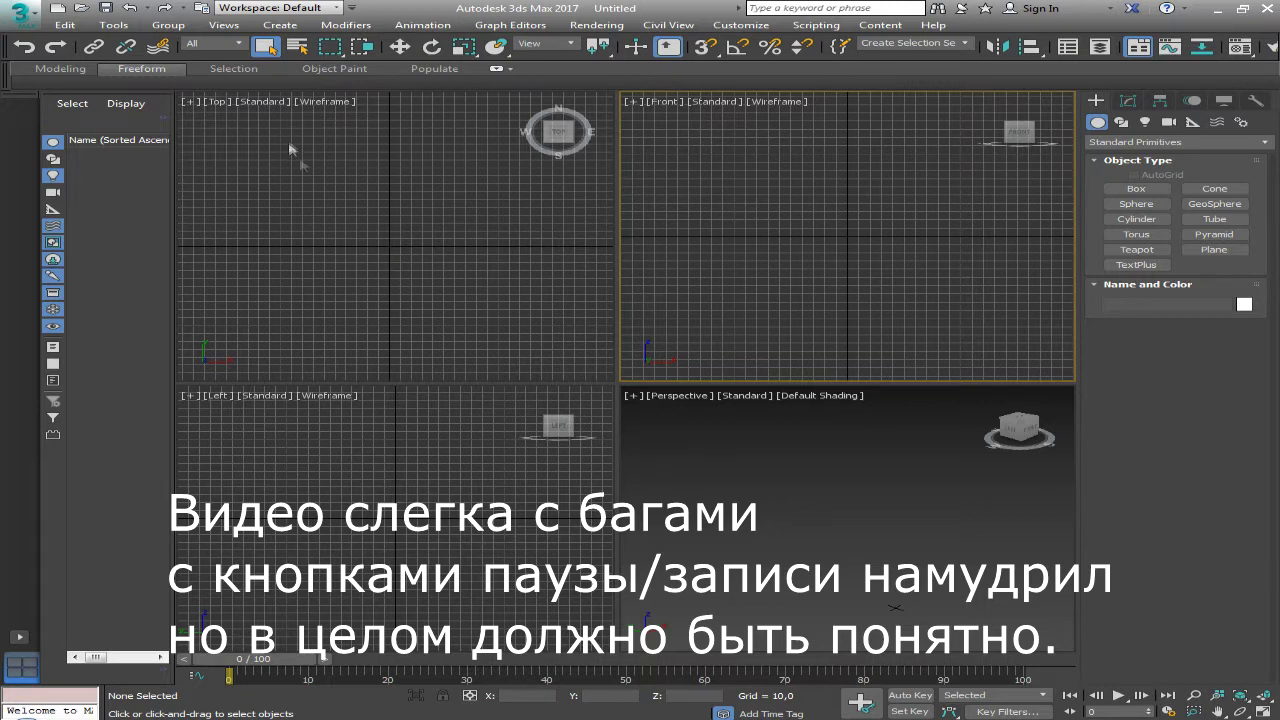
Open the Create menu over the empty scene to reach Standard Primitives
left_click(291, 28)
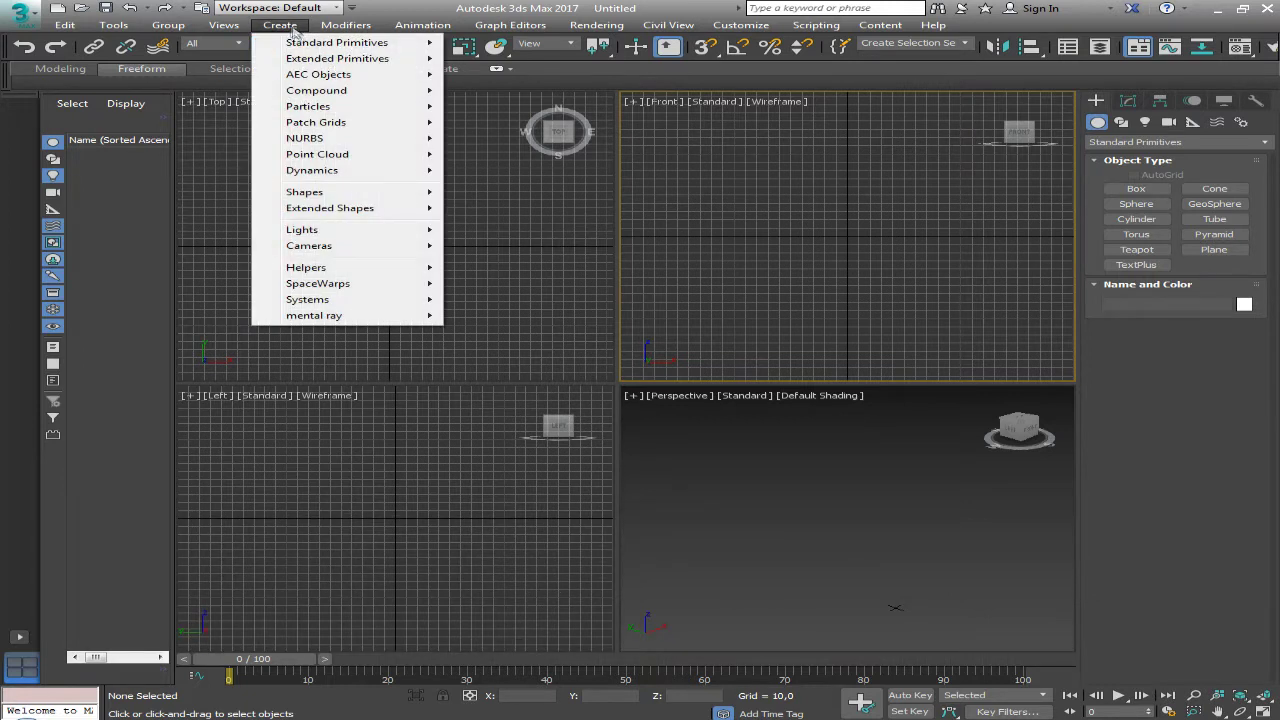
mouse_move(337, 42)
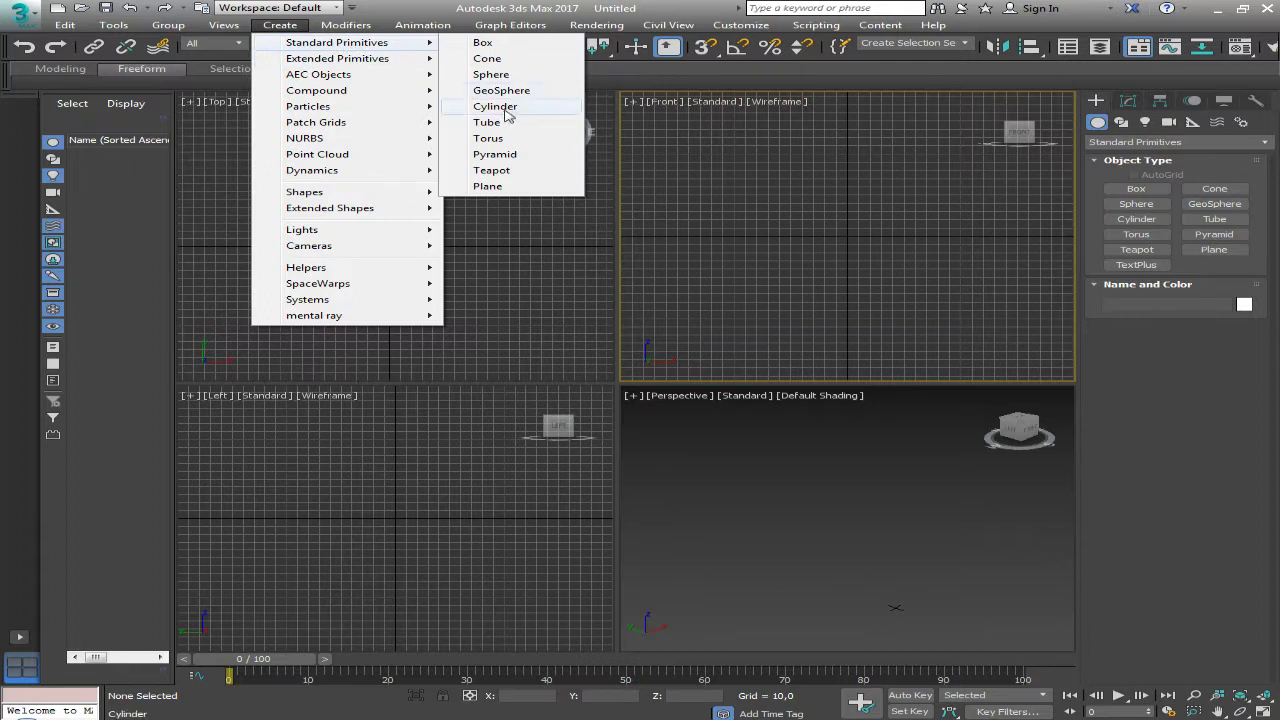
Draw a tube in the Top viewport, setting its two radii and an initial height
left_click(503, 125)
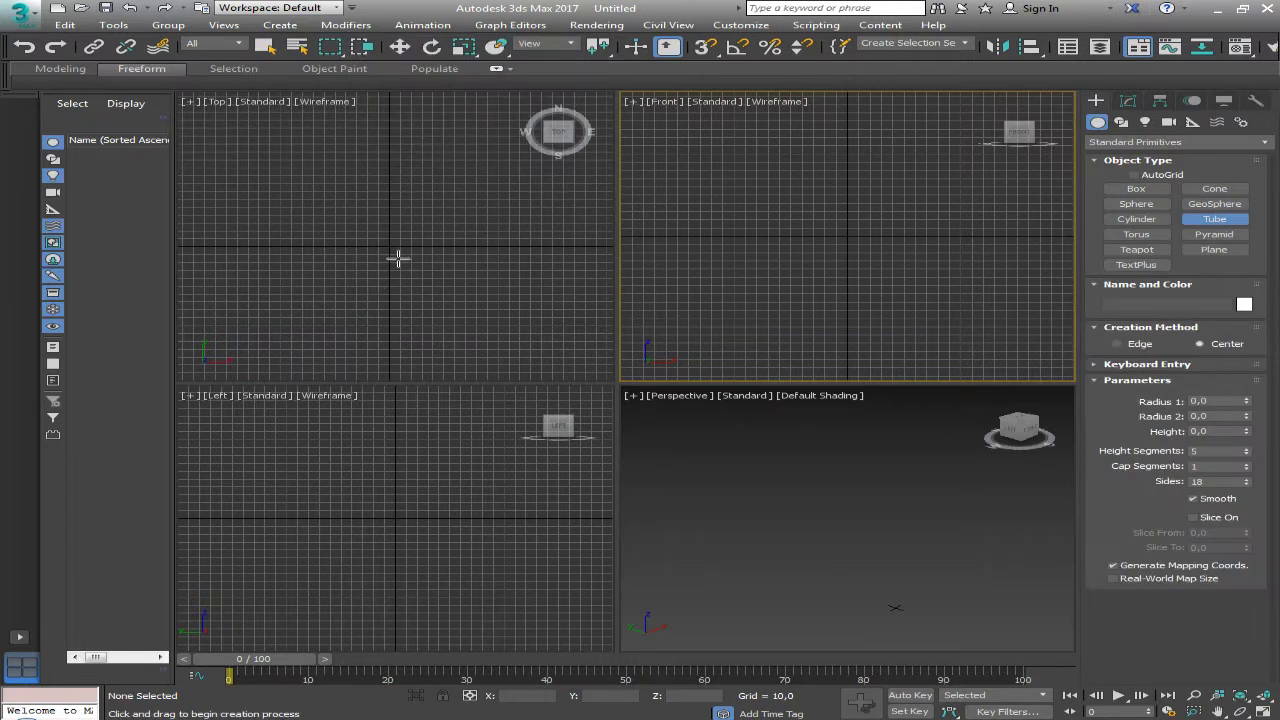
left_click_drag(390, 245, 432, 218)
left_click(452, 204)
left_click(440, 161)
left_click(435, 143)
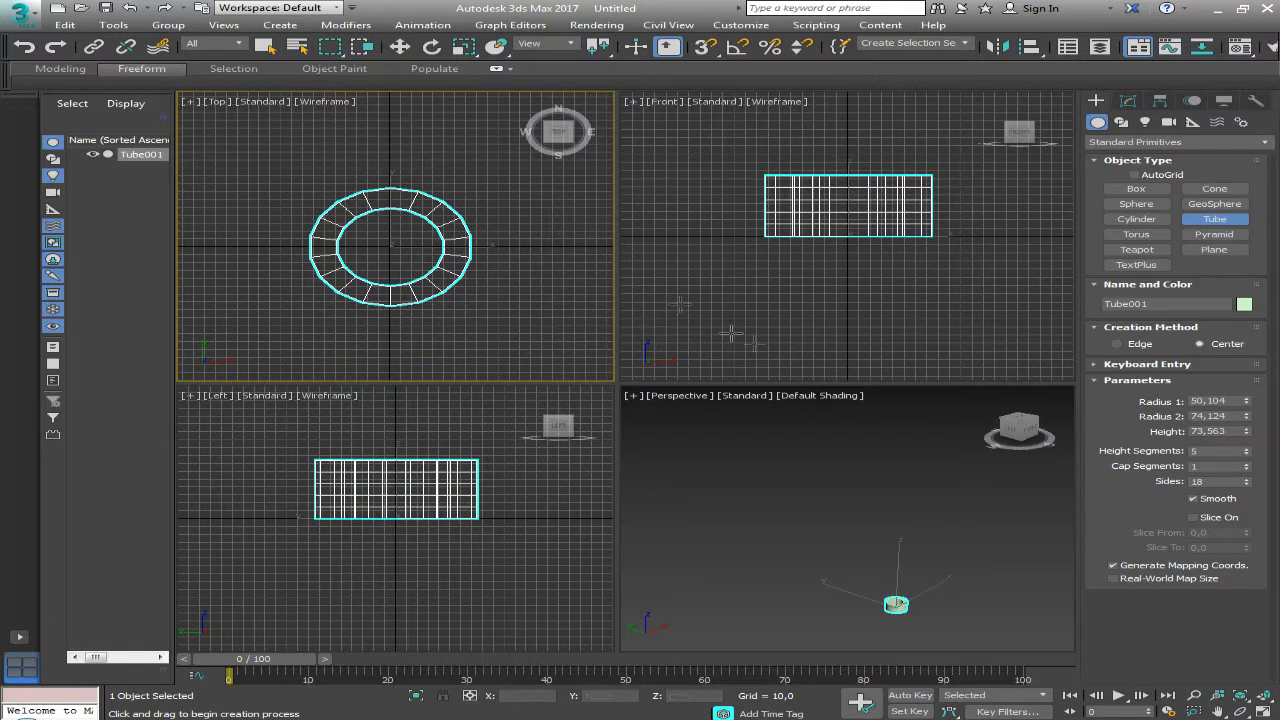
Change Tube001's height to 500 and stop creating further tubes
left_click_drag(1238, 430, 1126, 428)
type("500")
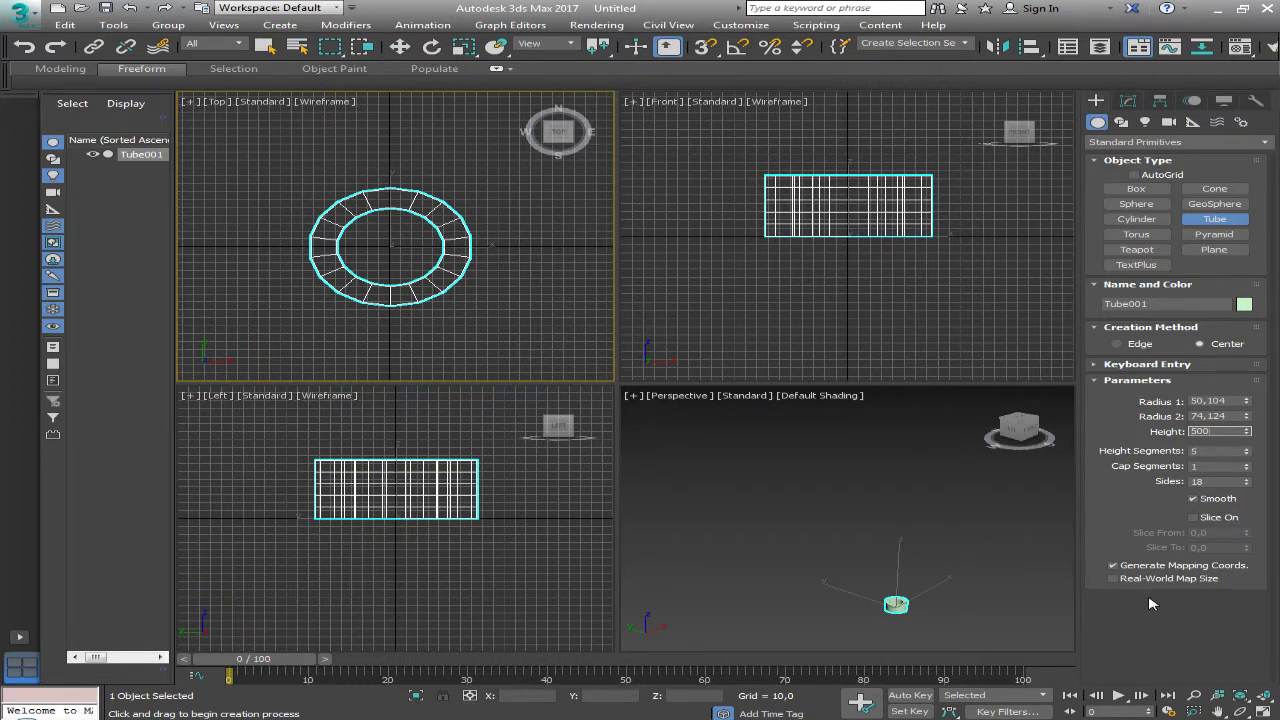
key("Return")
left_click(843, 524)
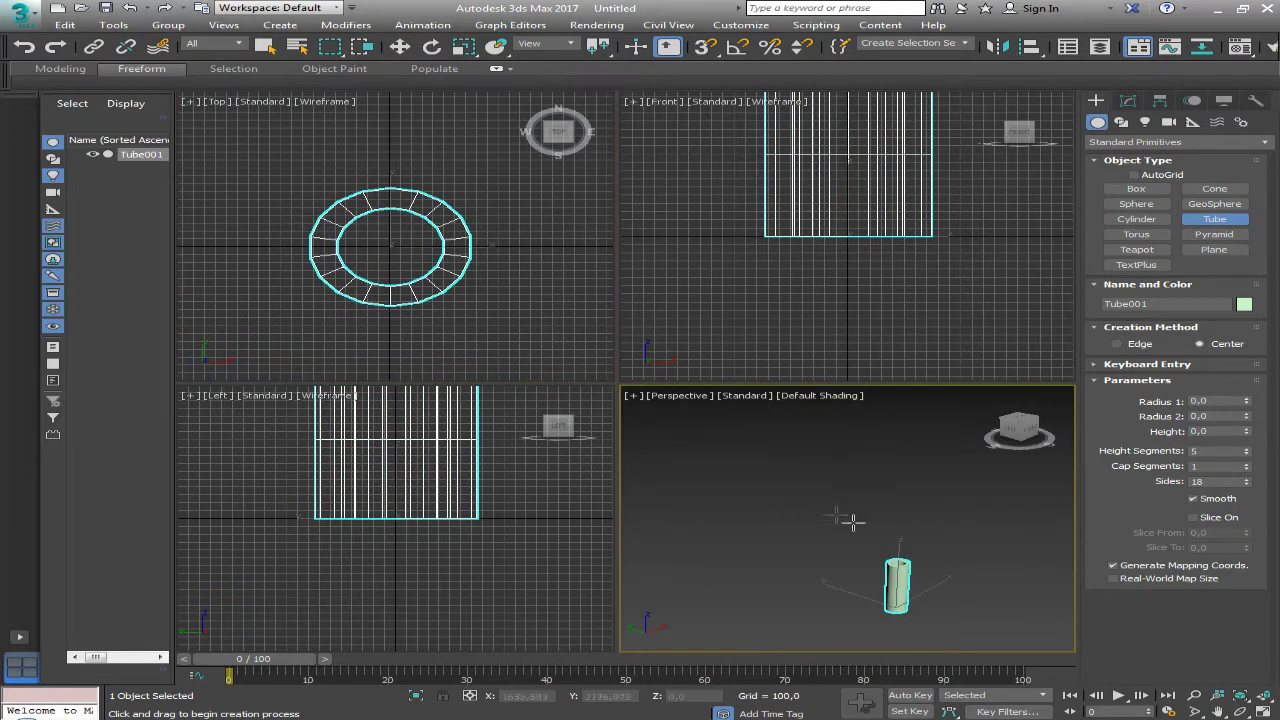
scroll(921, 565, "up", 4)
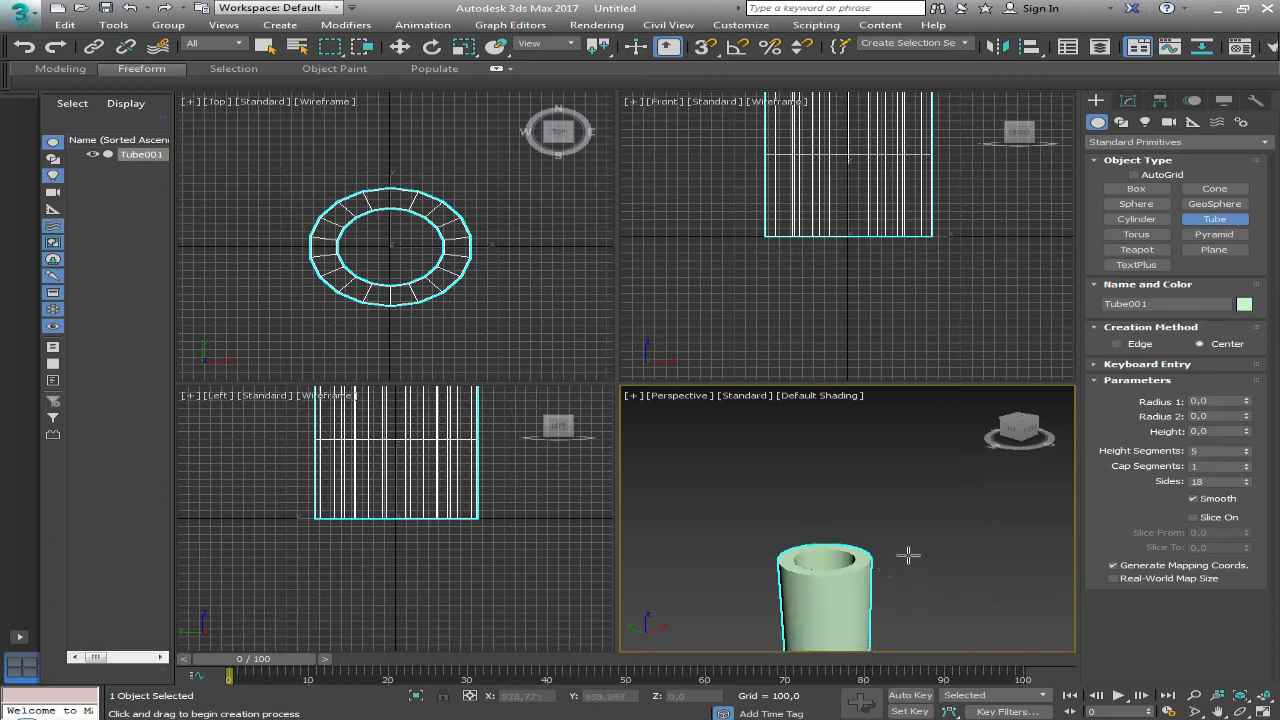
right_click(848, 581)
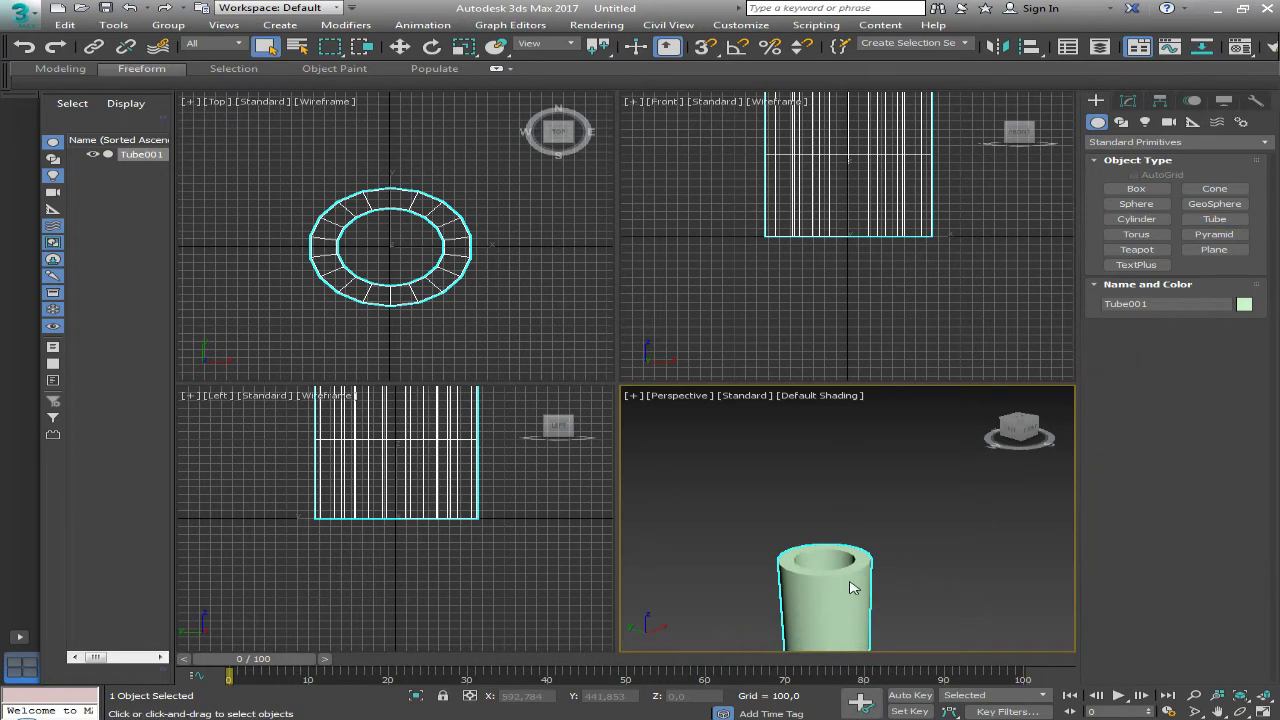
right_click(849, 579)
Move Tube001 up and off the origin to about X 105.9, Y 33.9, Z 253.6
left_click(866, 584)
left_click_drag(866, 584, 873, 486)
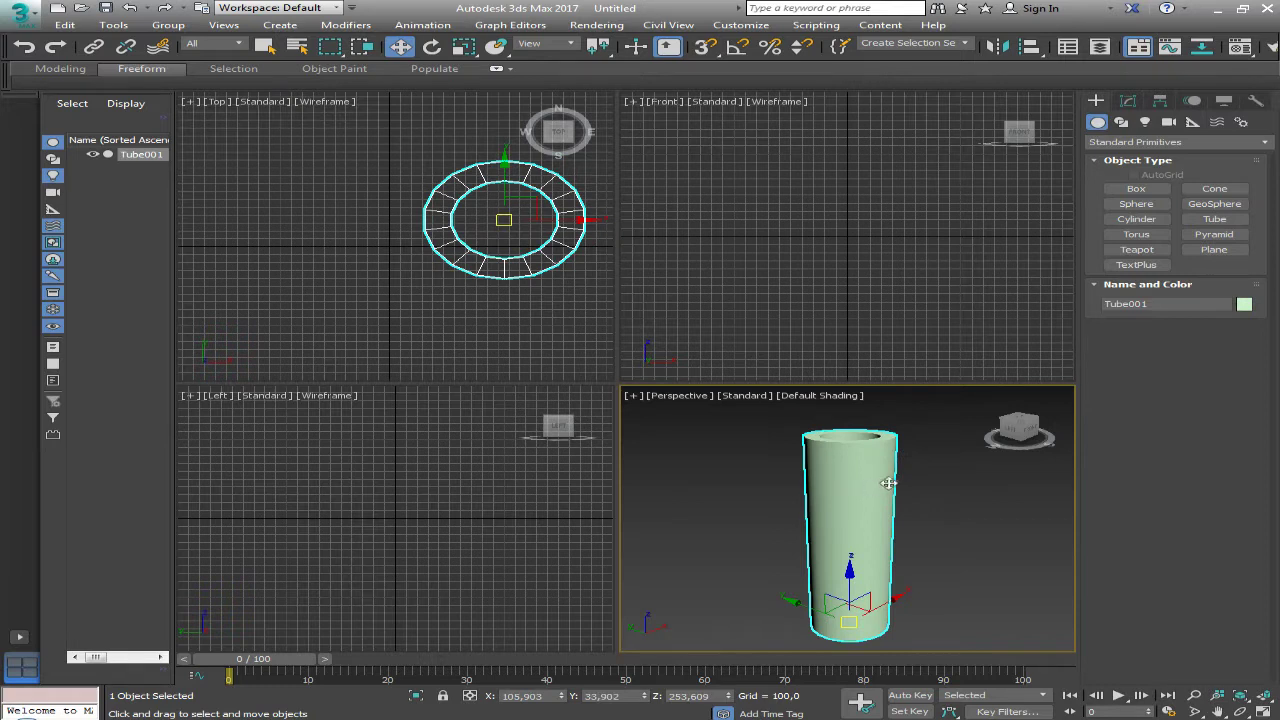
mouse_move(922, 477)
middle_mouse_down("alt")
mouse_move(914, 534)
mouse_move(920, 566)
mouse_move(931, 550)
mouse_move(926, 573)
mouse_move(928, 491)
middle_mouse_up("alt")
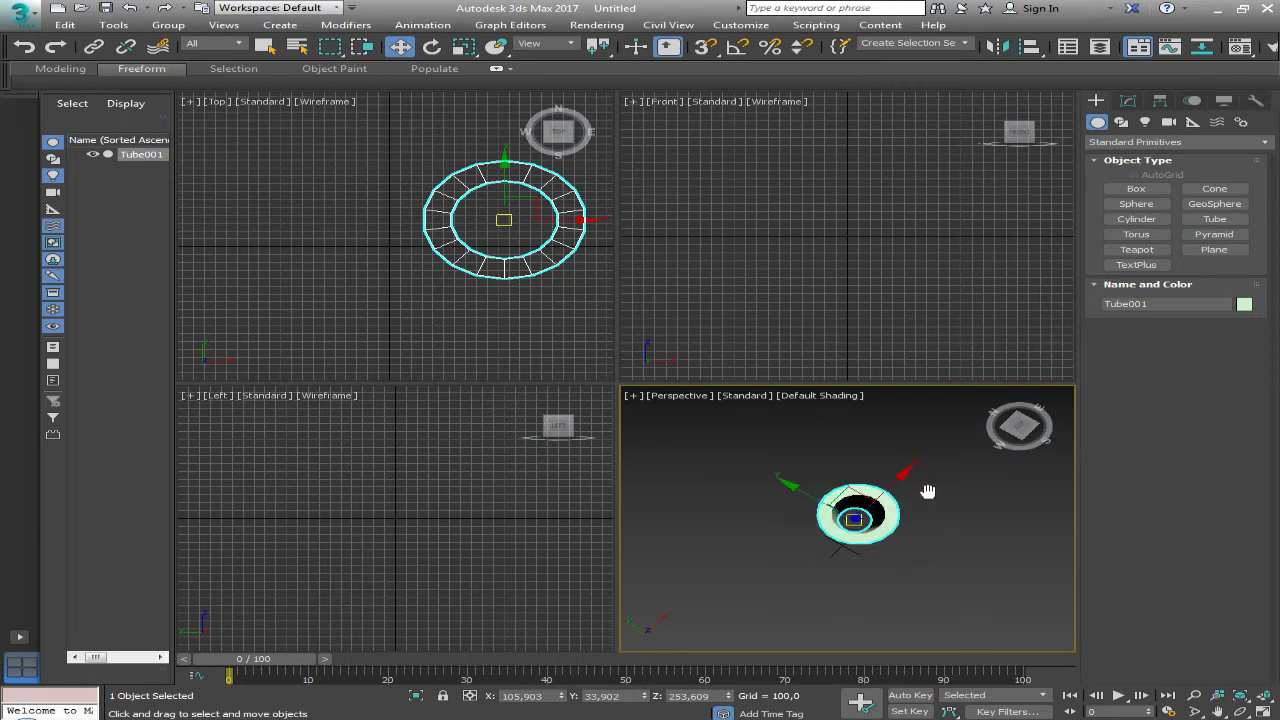
scroll(920, 563, "up", 5)
Orbit the Perspective view down the tube's axis and dismiss the quad menu
middle_click_drag(938, 540, 773, 502, "alt")
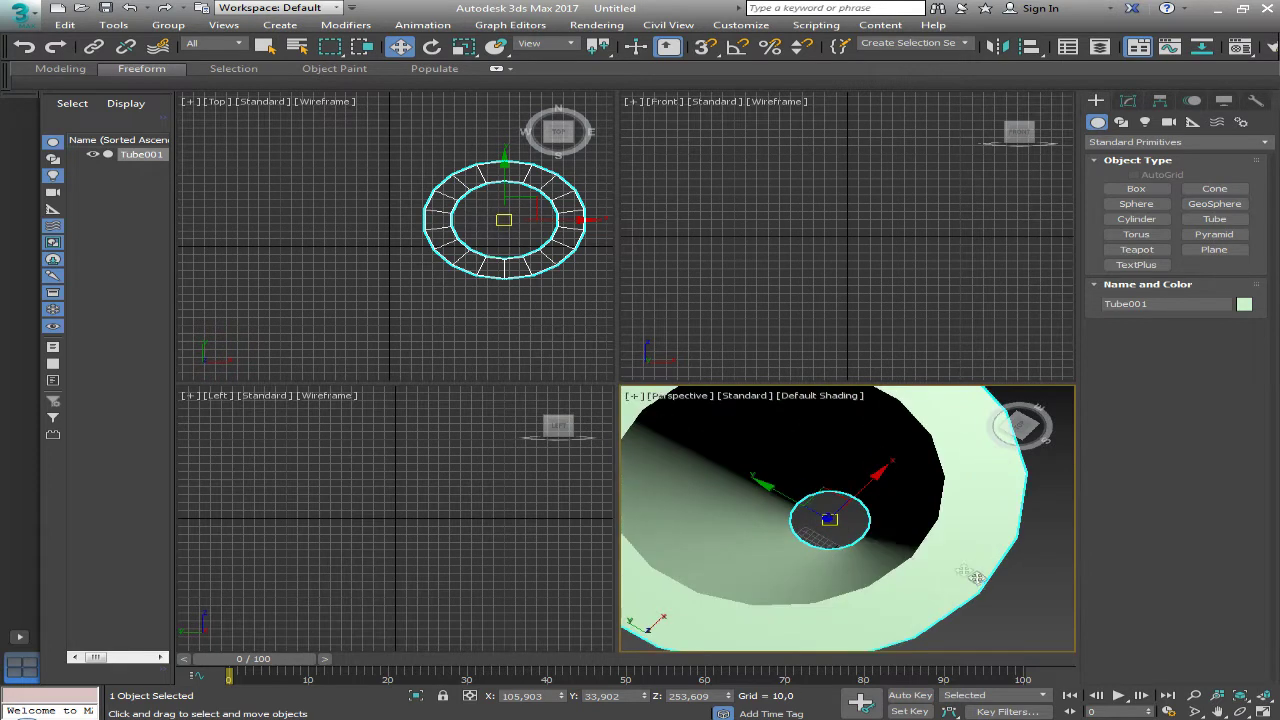
middle_click_drag(865, 514, 865, 516, "alt")
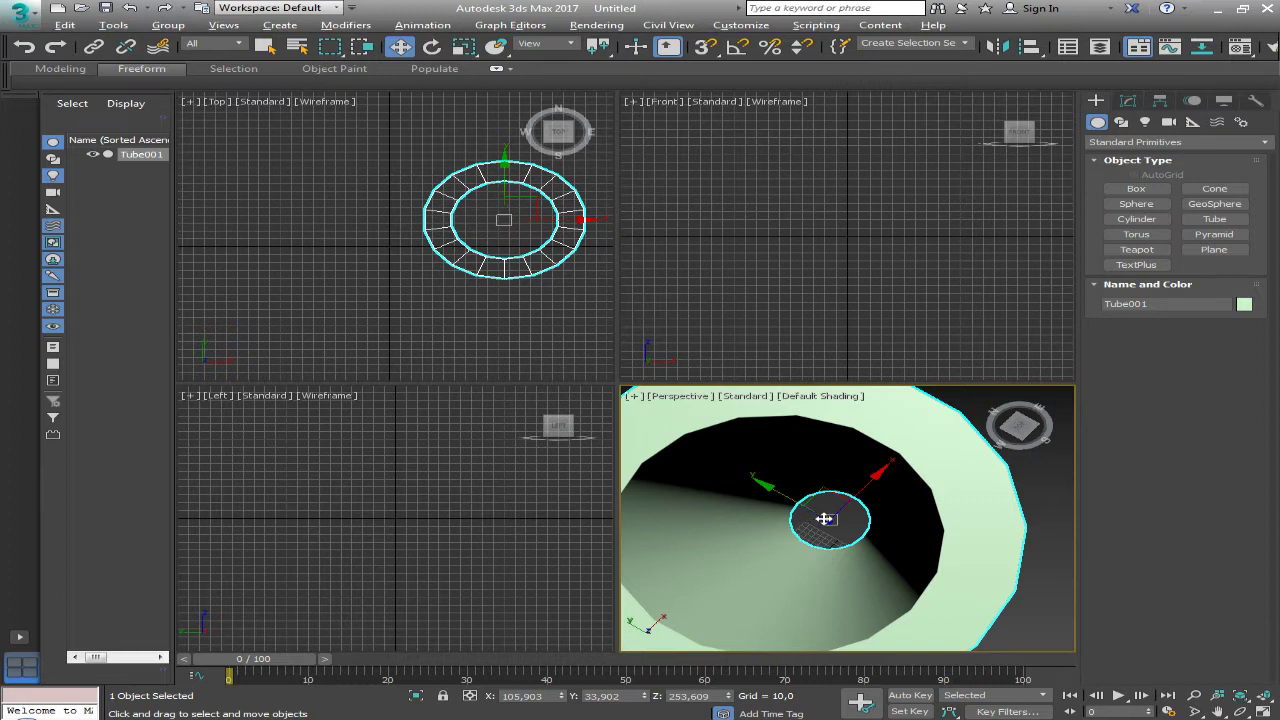
key("alt")
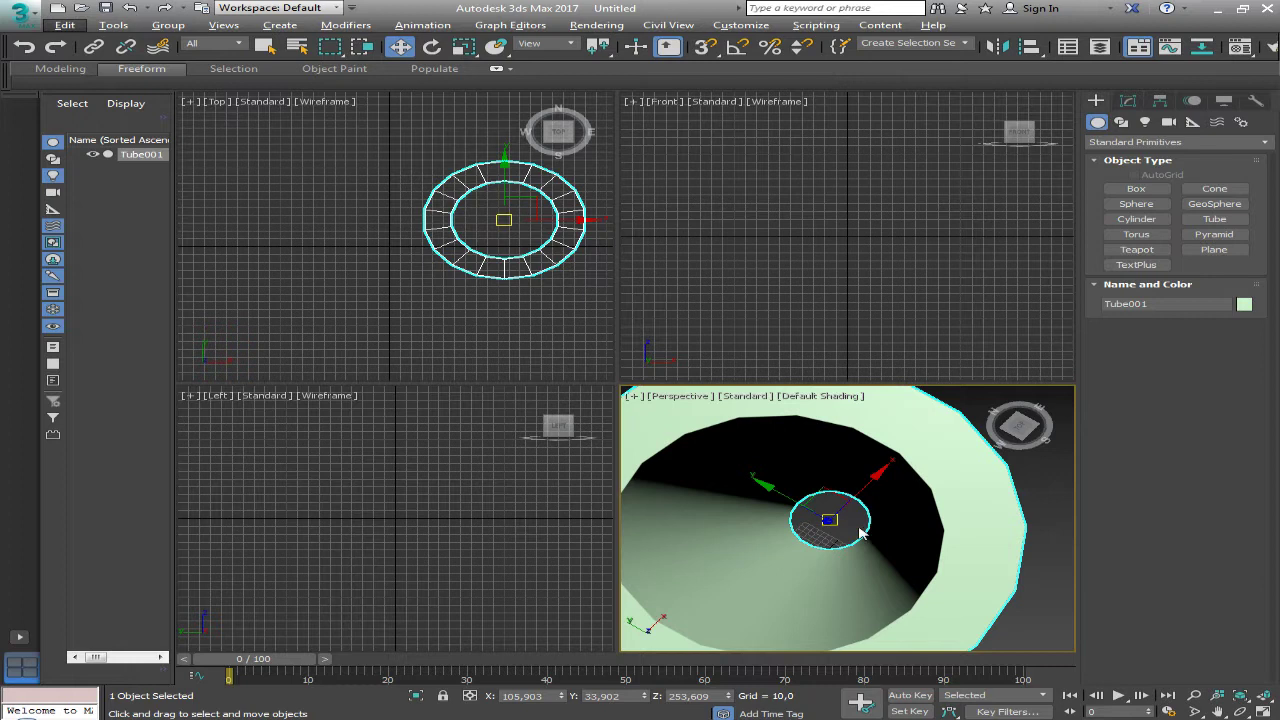
middle_click_drag(858, 522, 861, 508, "alt")
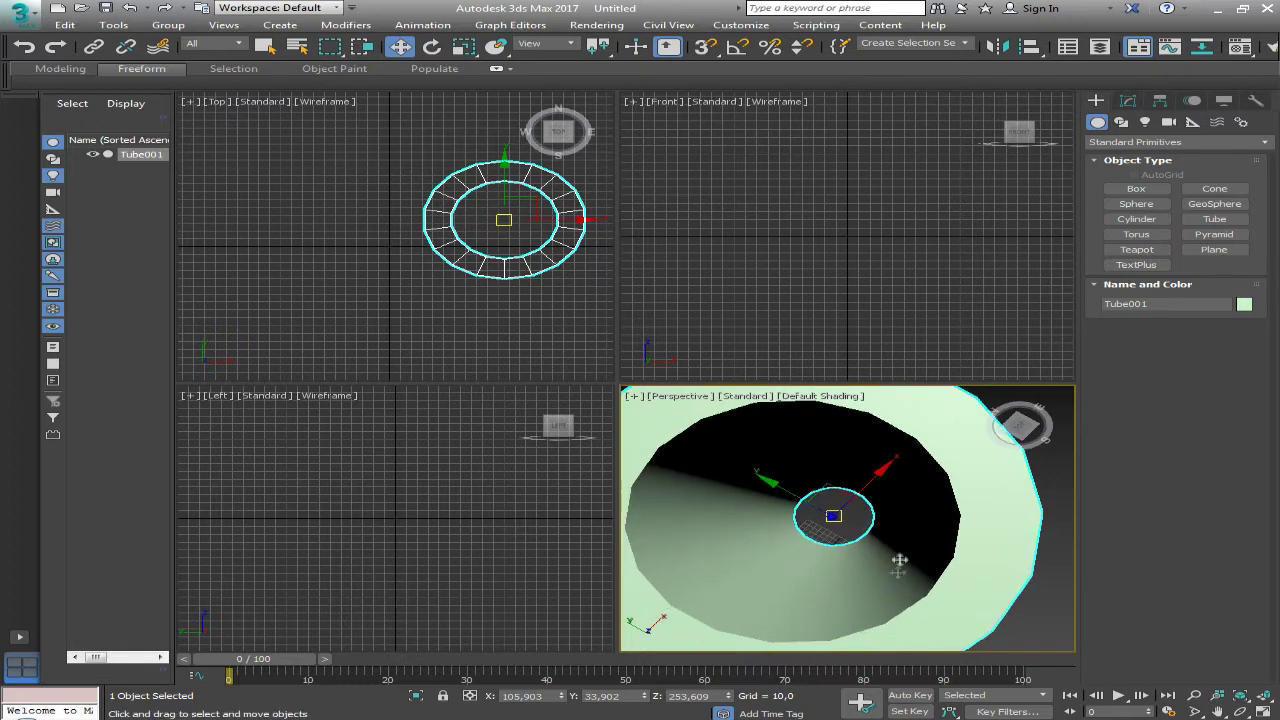
right_click(1005, 505)
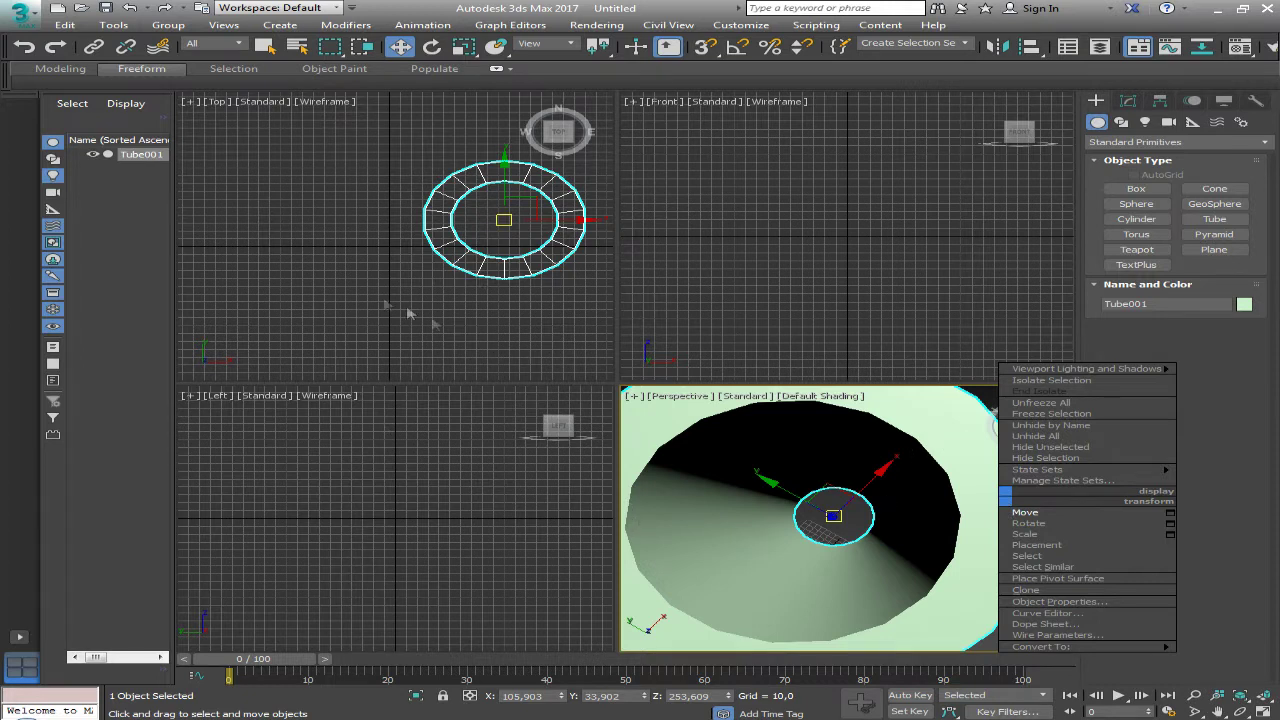
left_click(141, 283)
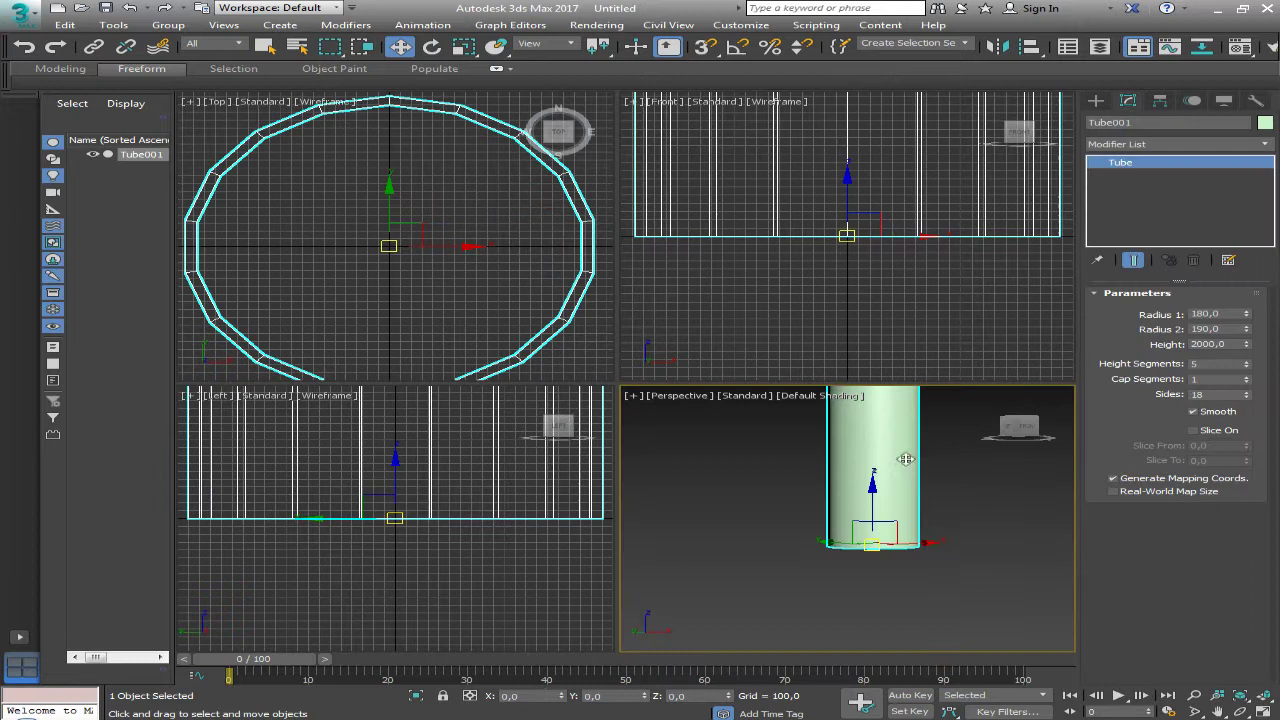
View the 2000-high tube from above and open the application menu's recent documents
mouse_move(896, 460)
middle_mouse_down()
mouse_move(914, 582)
mouse_move(830, 588)
middle_mouse_up()
scroll(866, 530, "down", 3)
scroll(866, 533, "up", 2)
mouse_move(891, 471)
middle_mouse_down("alt")
mouse_move(894, 617)
mouse_move(918, 598)
mouse_move(840, 503)
mouse_move(918, 479)
middle_mouse_up("alt")
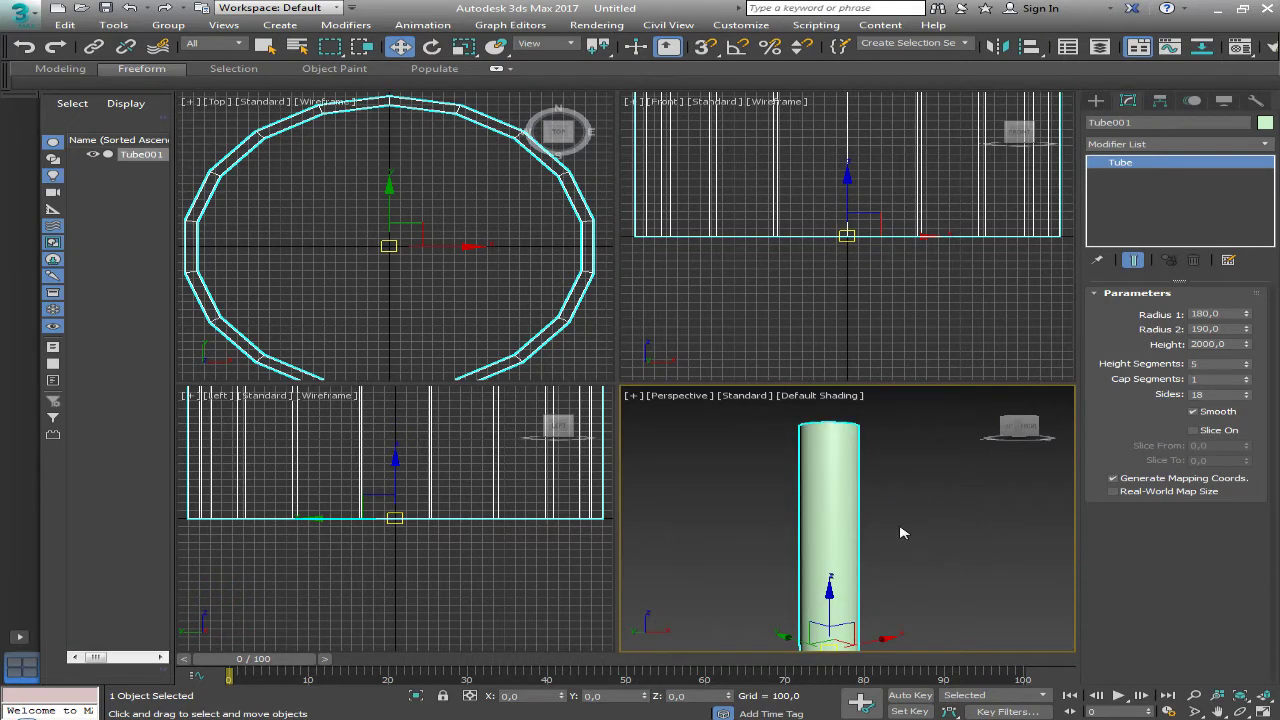
left_click(20, 16)
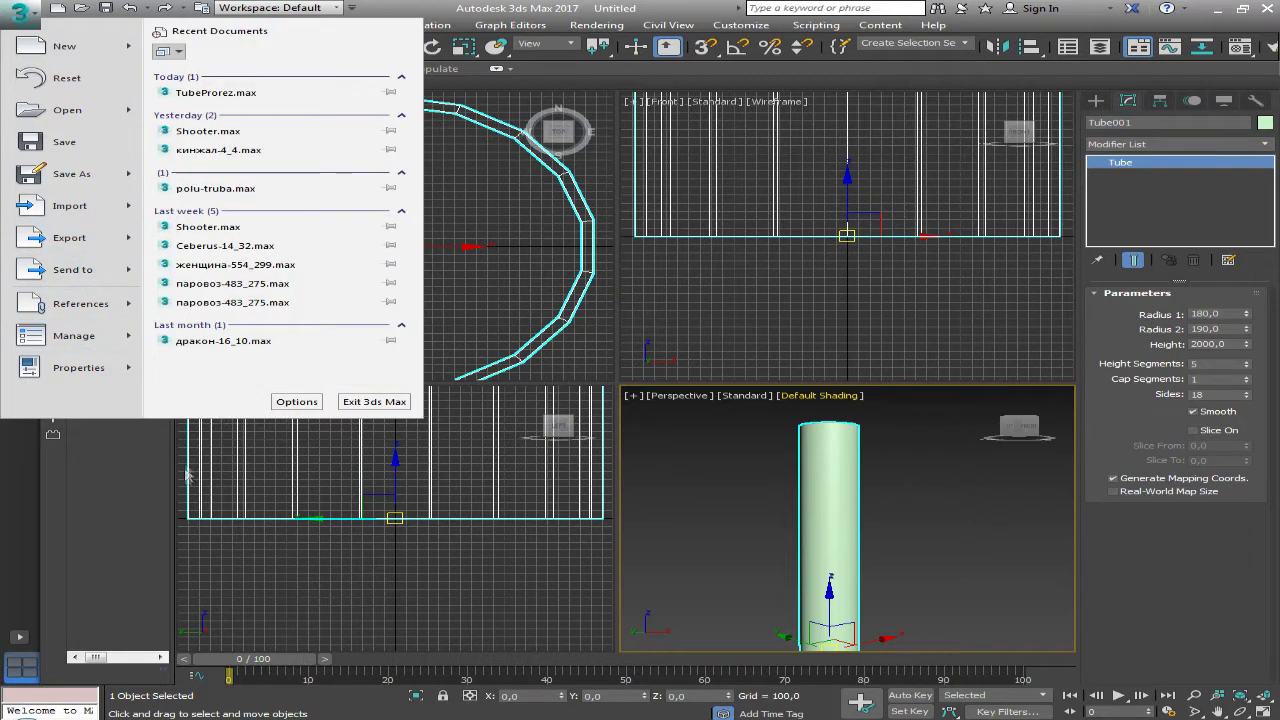
Close the application menu and bring back the standard primitives list
left_click(150, 468)
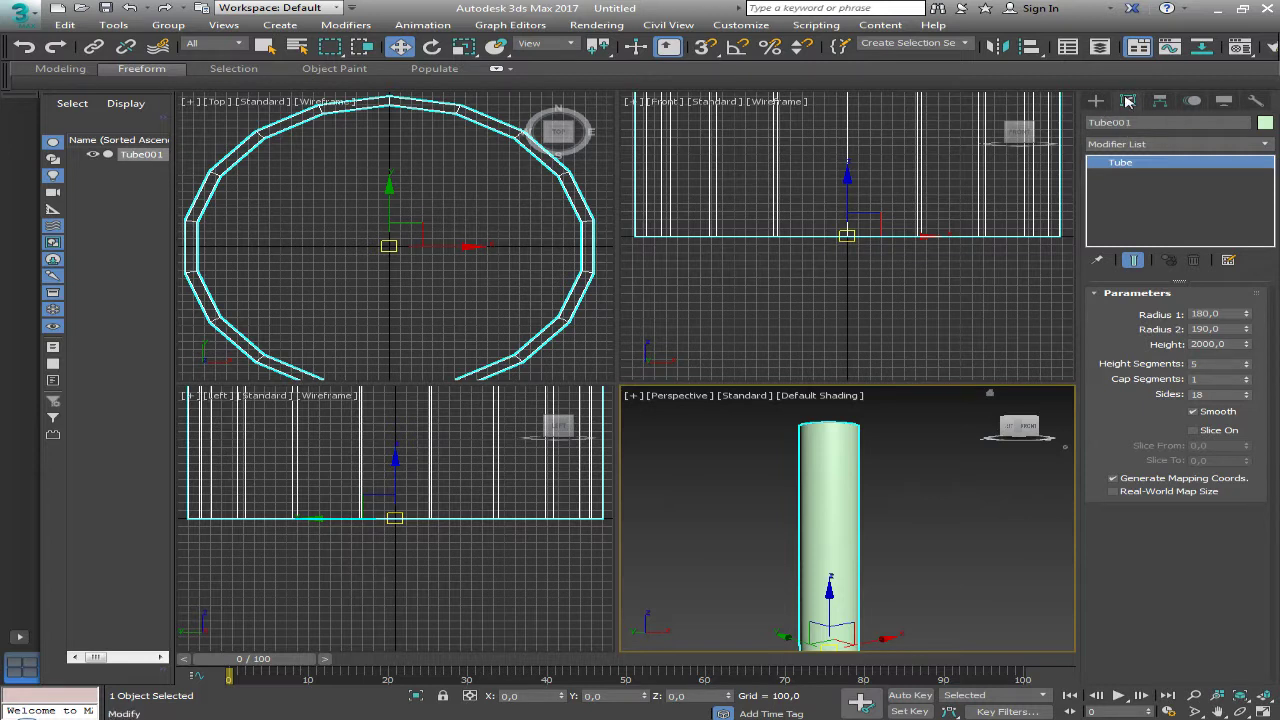
left_click(1096, 101)
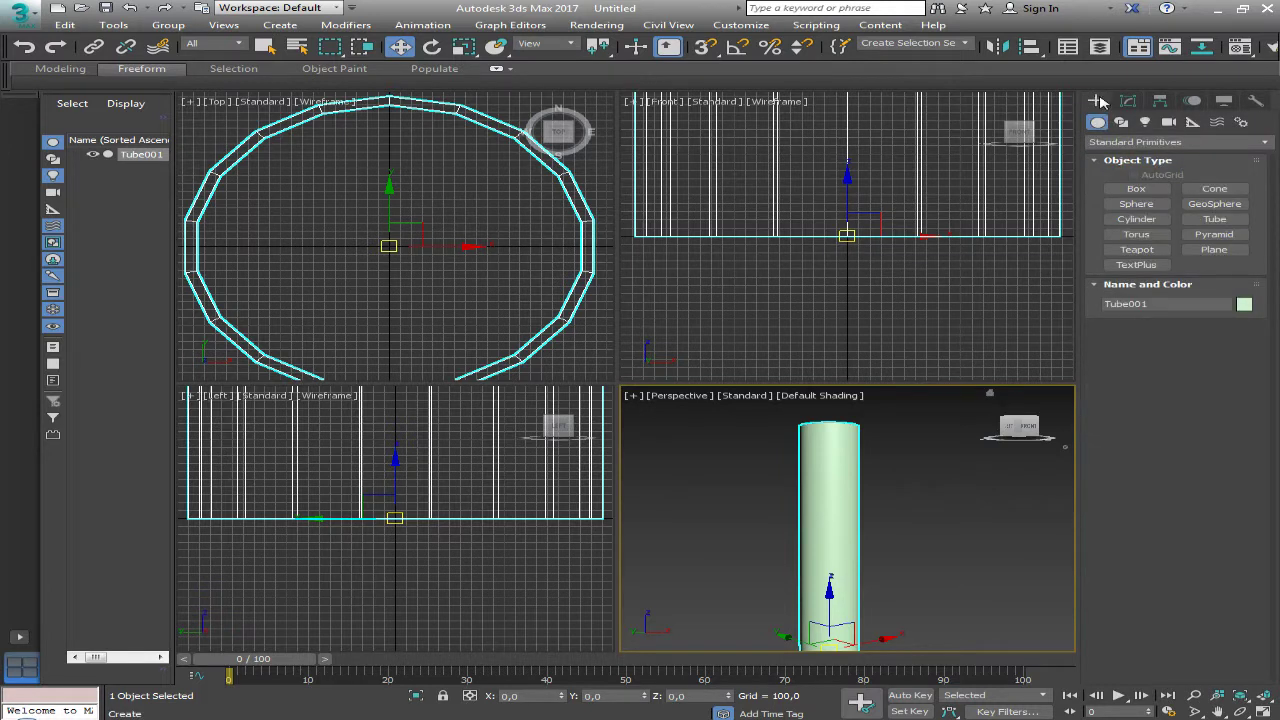
Add an Edit Poly modifier to Tube001 and switch to Polygon sub-object level
left_click(1128, 101)
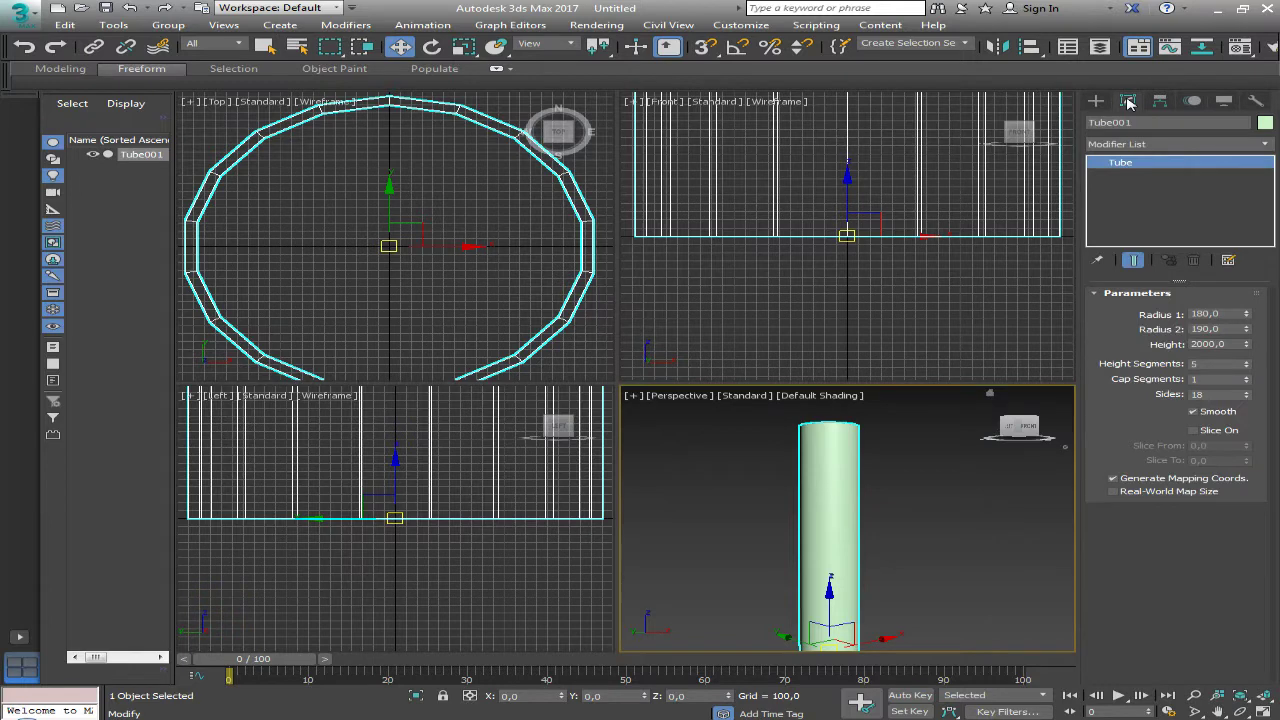
left_click(1119, 147)
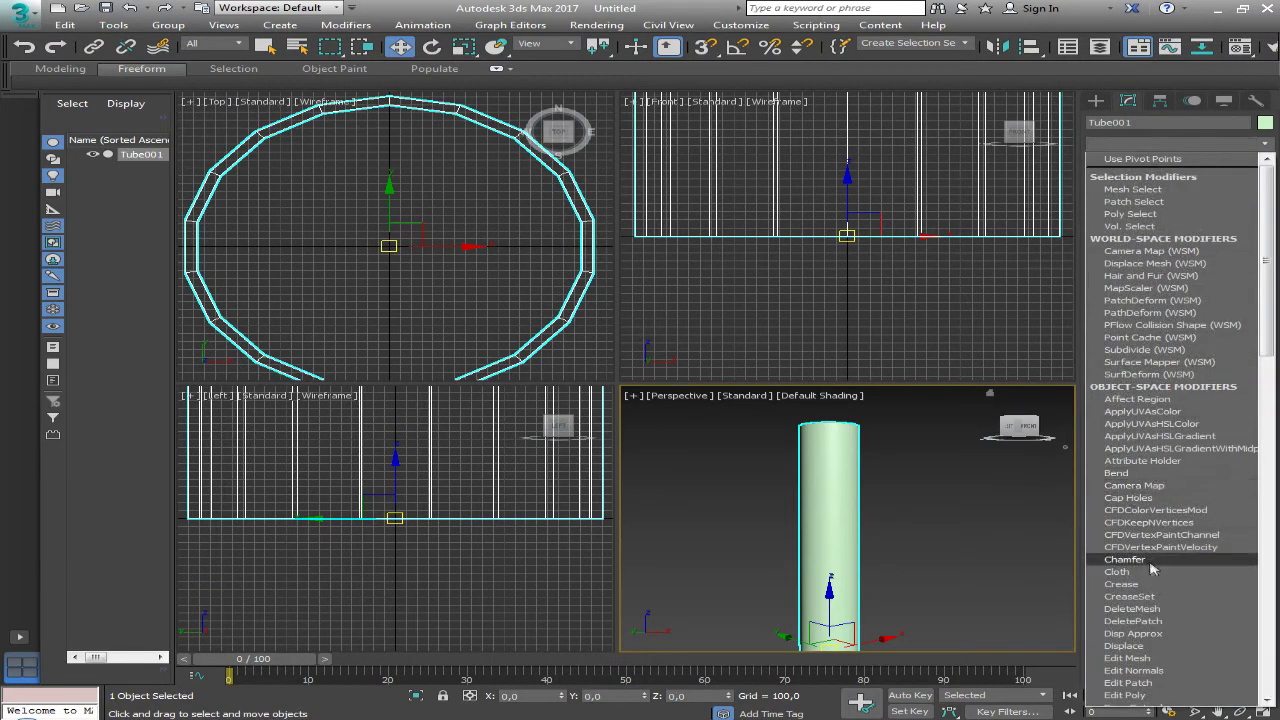
scroll(1160, 594, "down", 3)
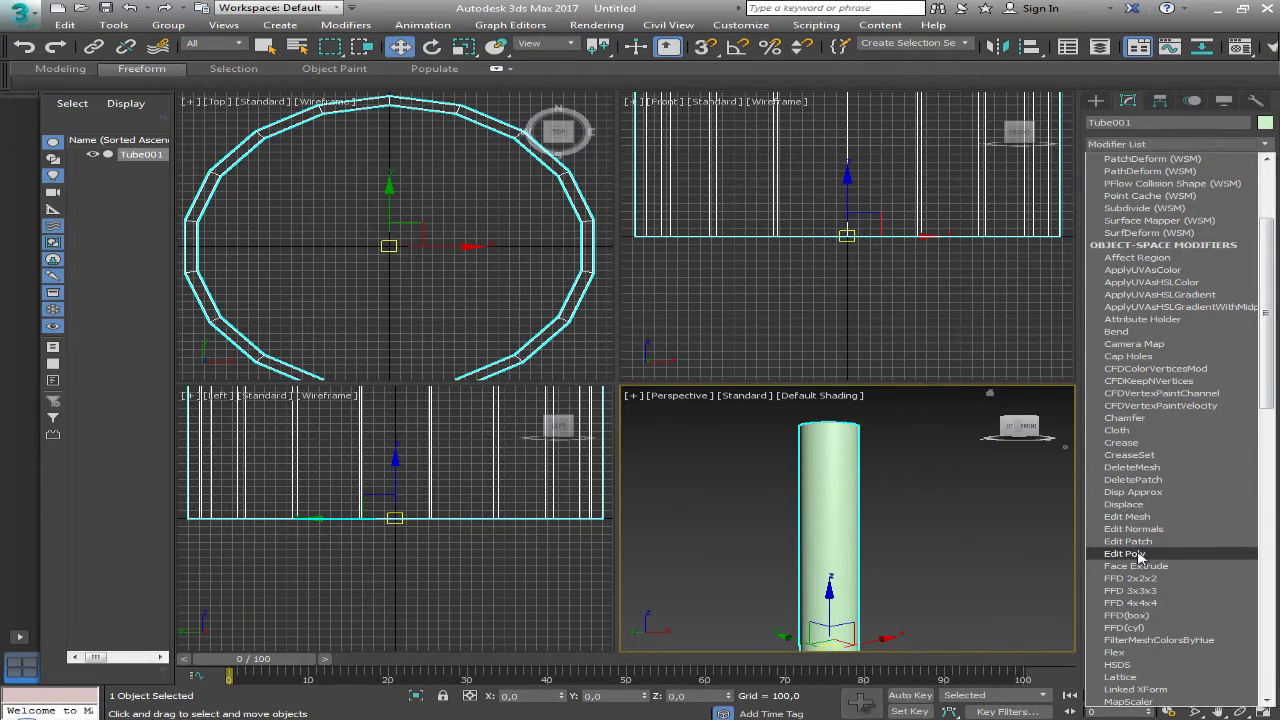
left_click(1126, 553)
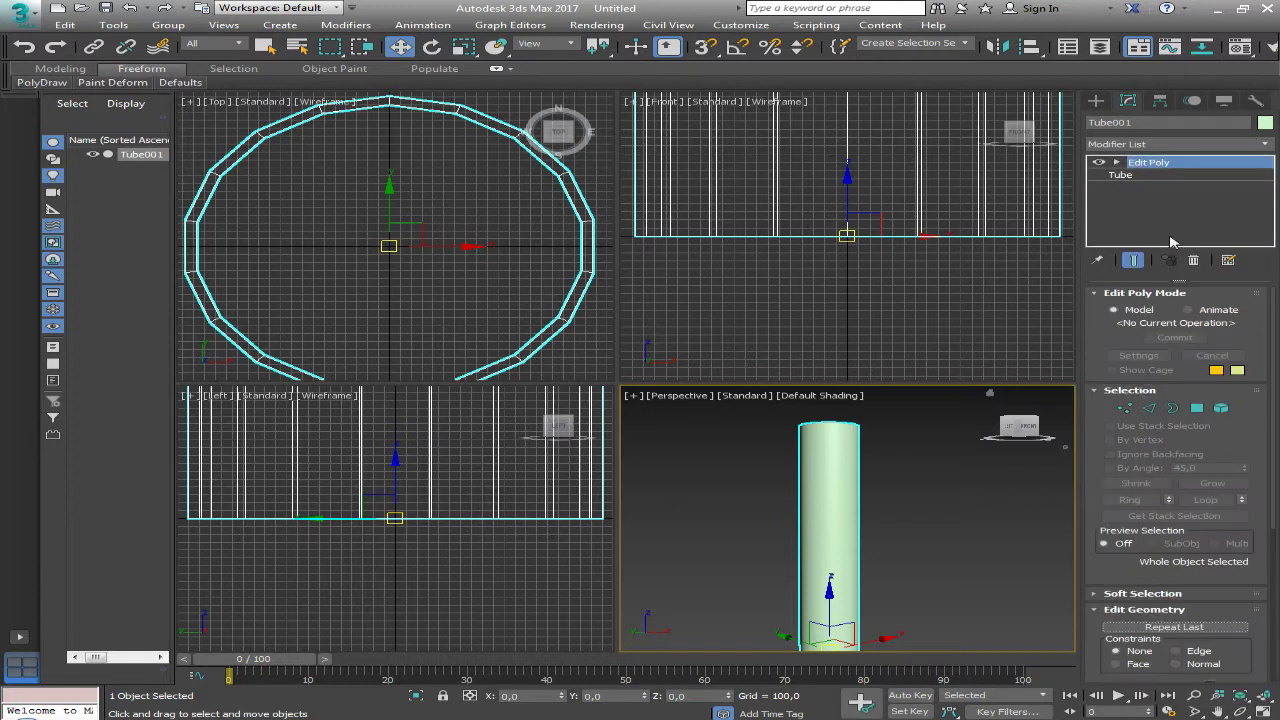
left_click(1117, 163)
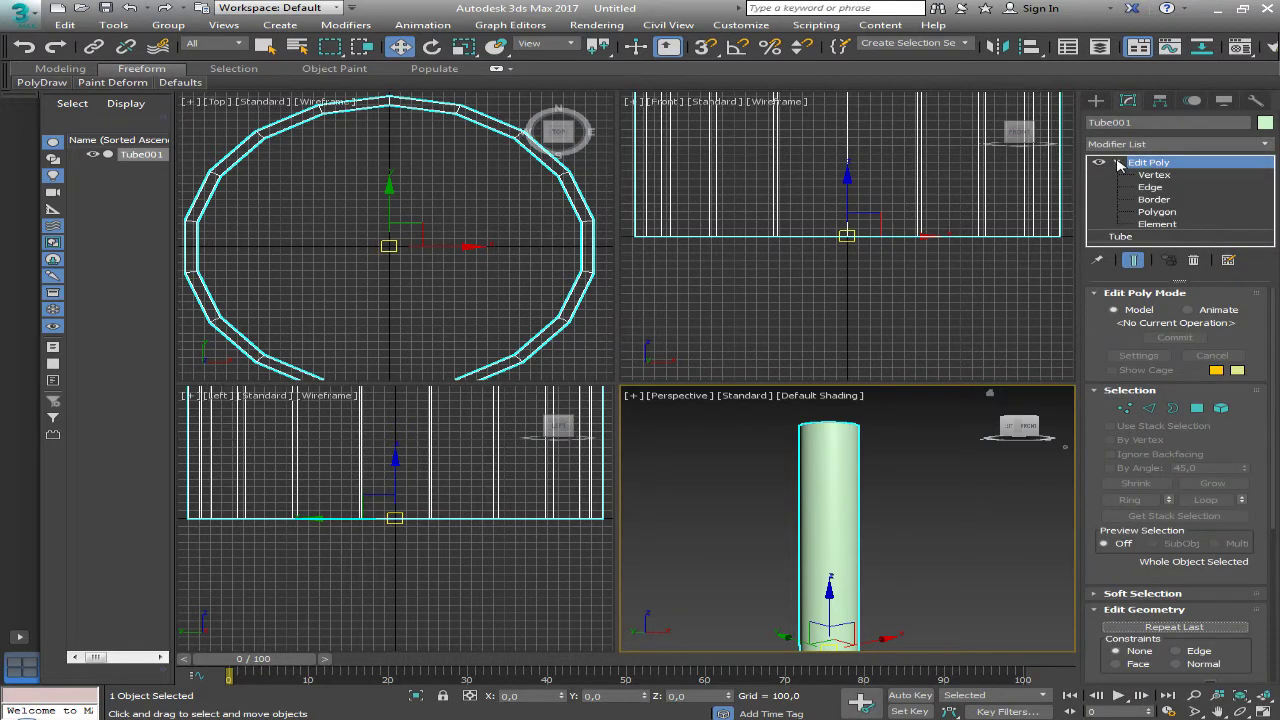
left_click(1152, 213)
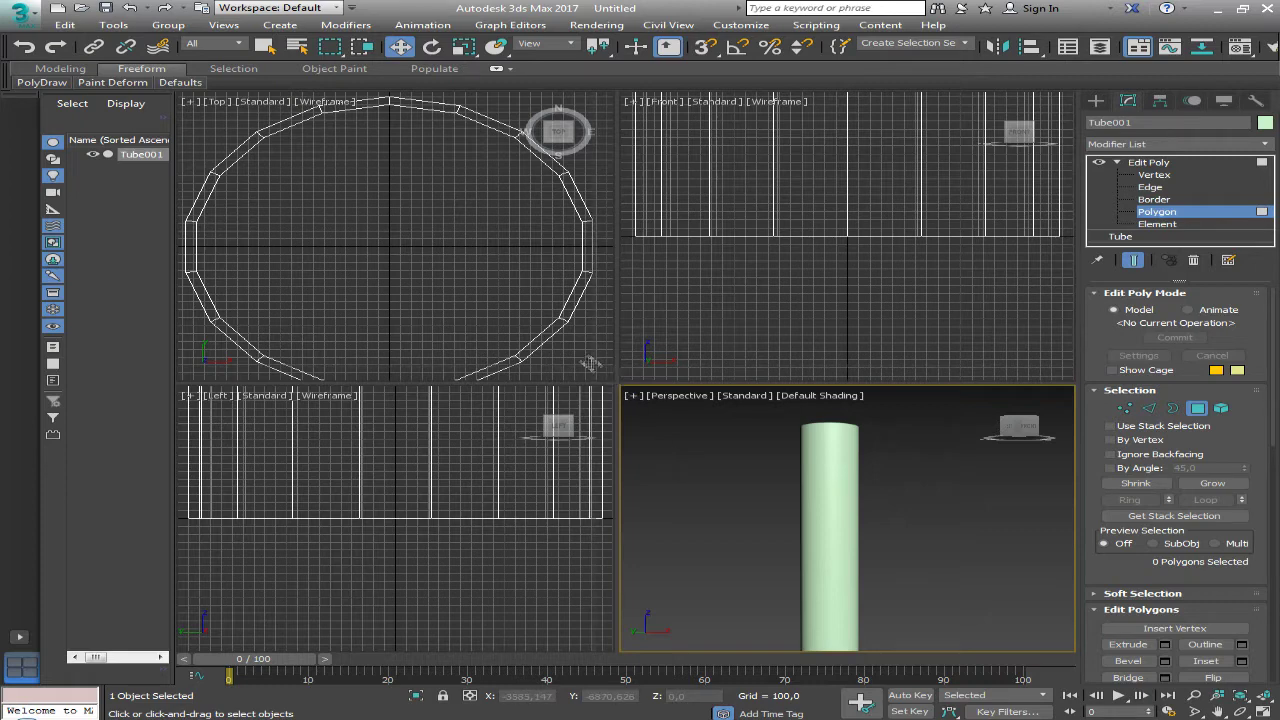
Select a vertical strip of polygons down the tube's side in the enlarged Perspective view
left_click_drag(617, 384, 298, 164)
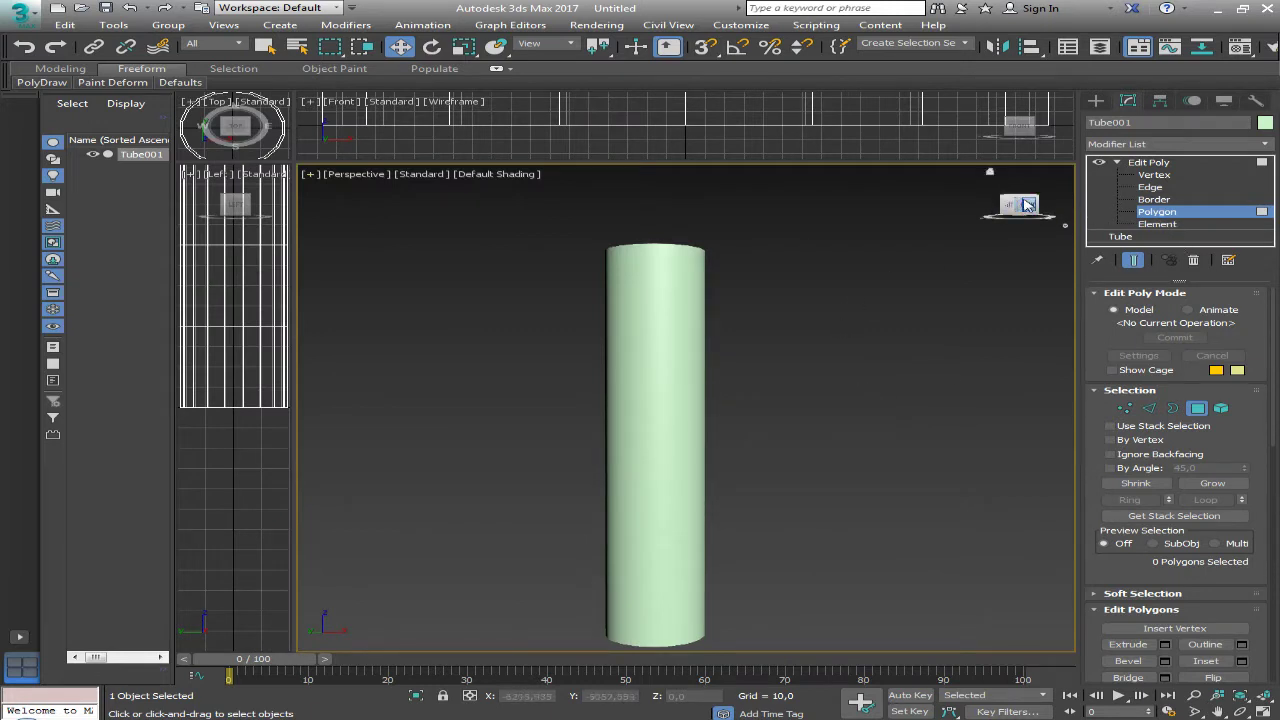
left_click_drag(1014, 205, 1030, 208)
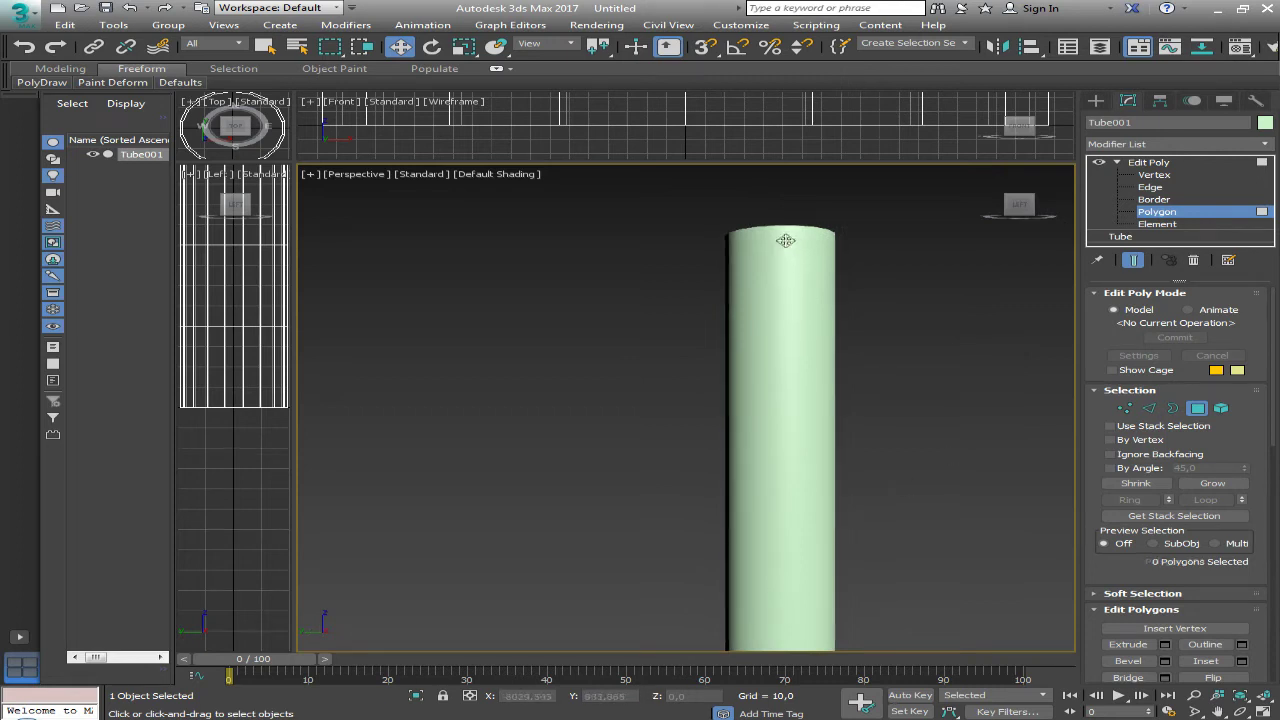
left_click(785, 240)
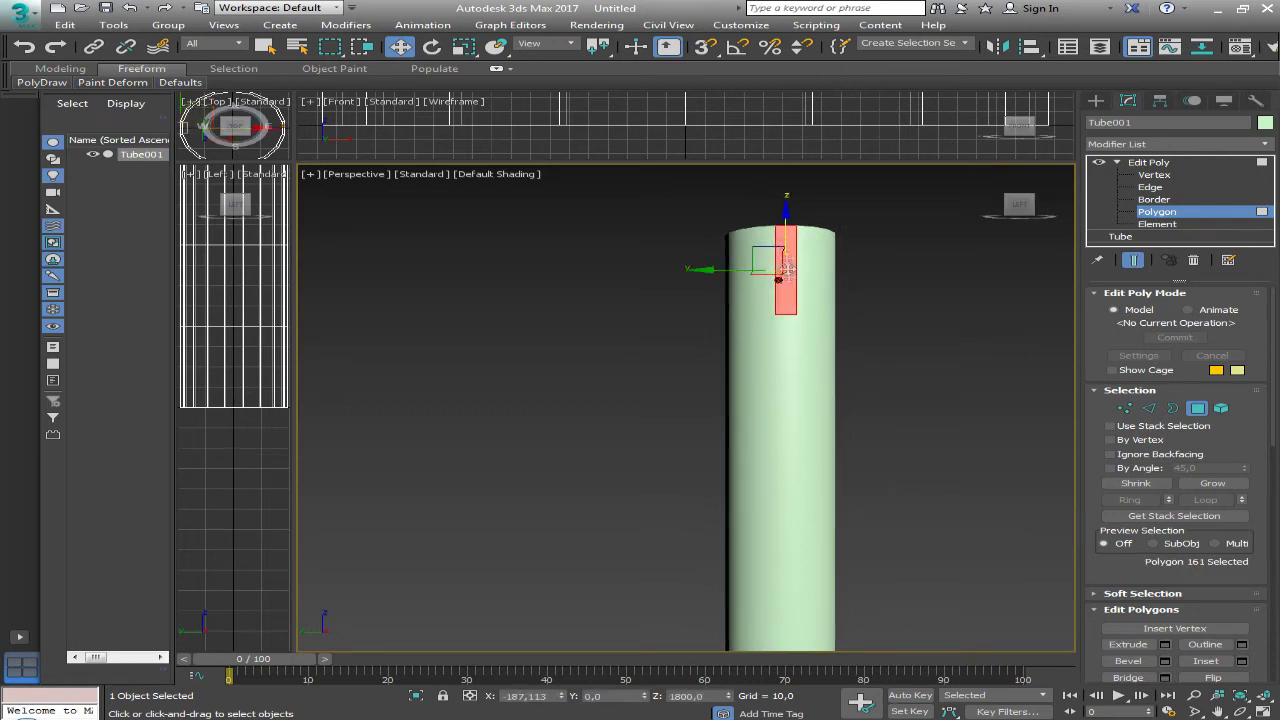
left_click(789, 323)
left_click(783, 265)
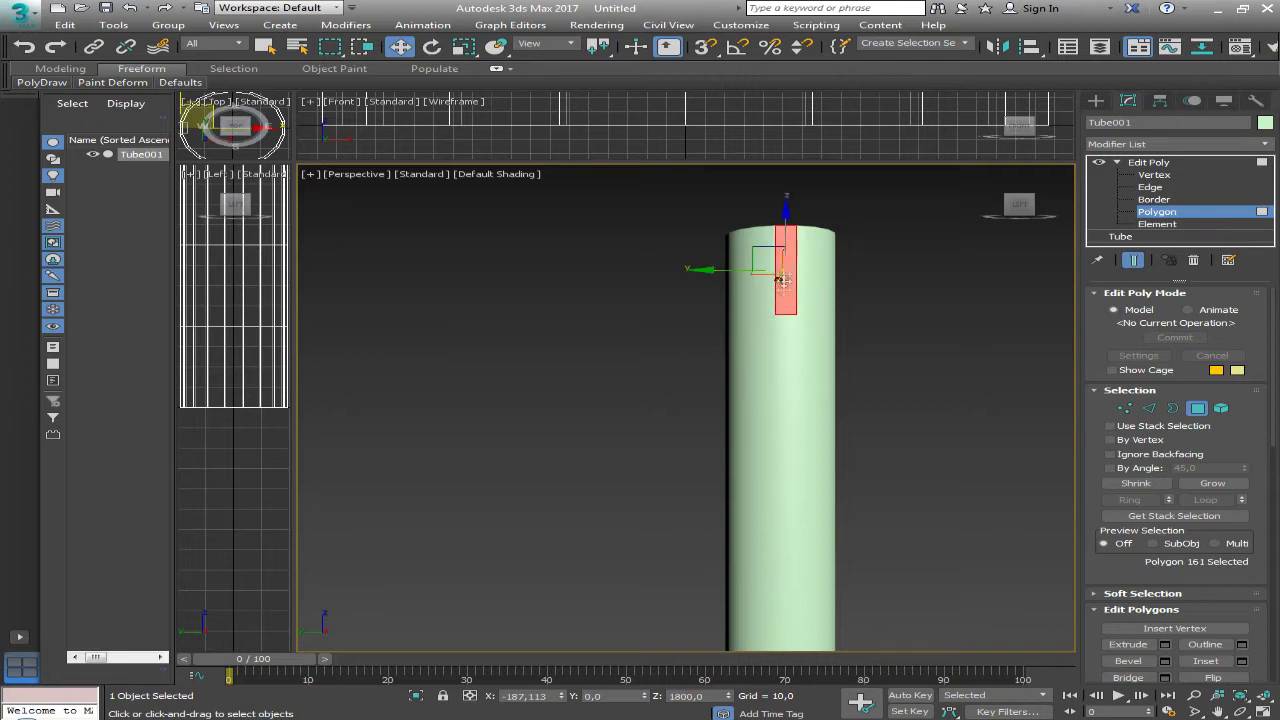
left_click(785, 341, "ctrl")
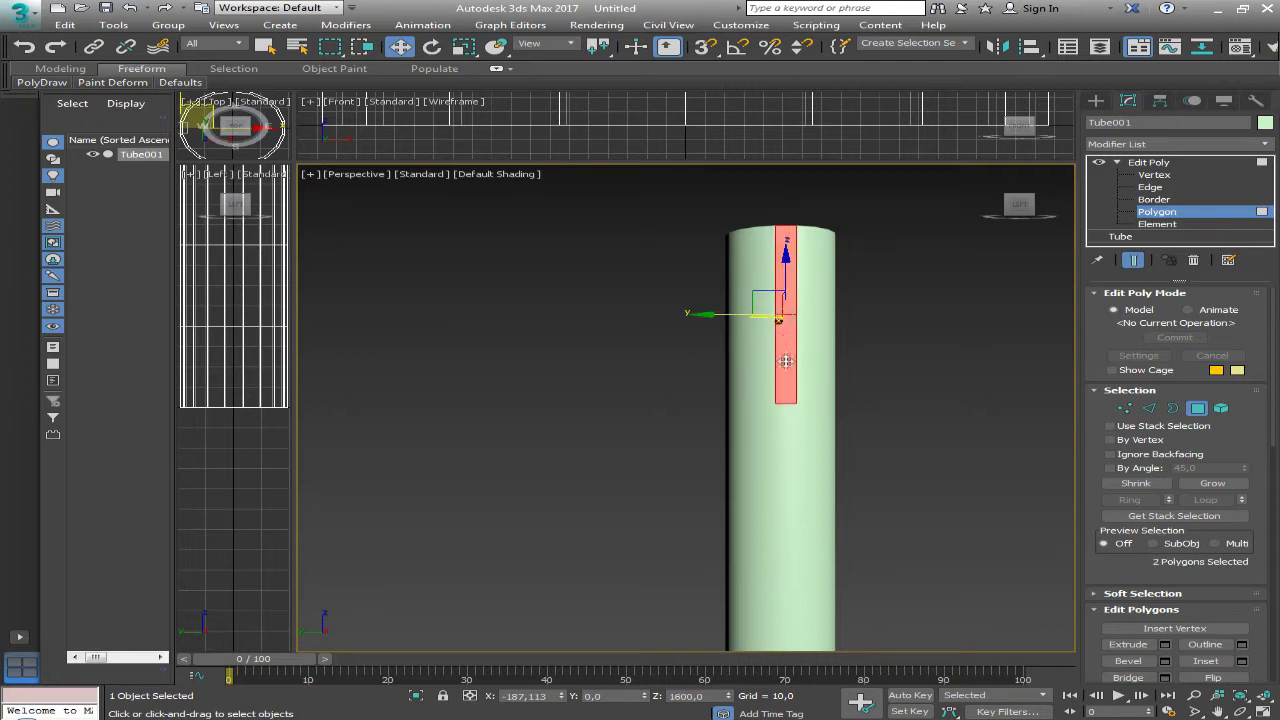
left_click(789, 440, "ctrl")
left_click(790, 540, "ctrl")
left_click(783, 610, "ctrl")
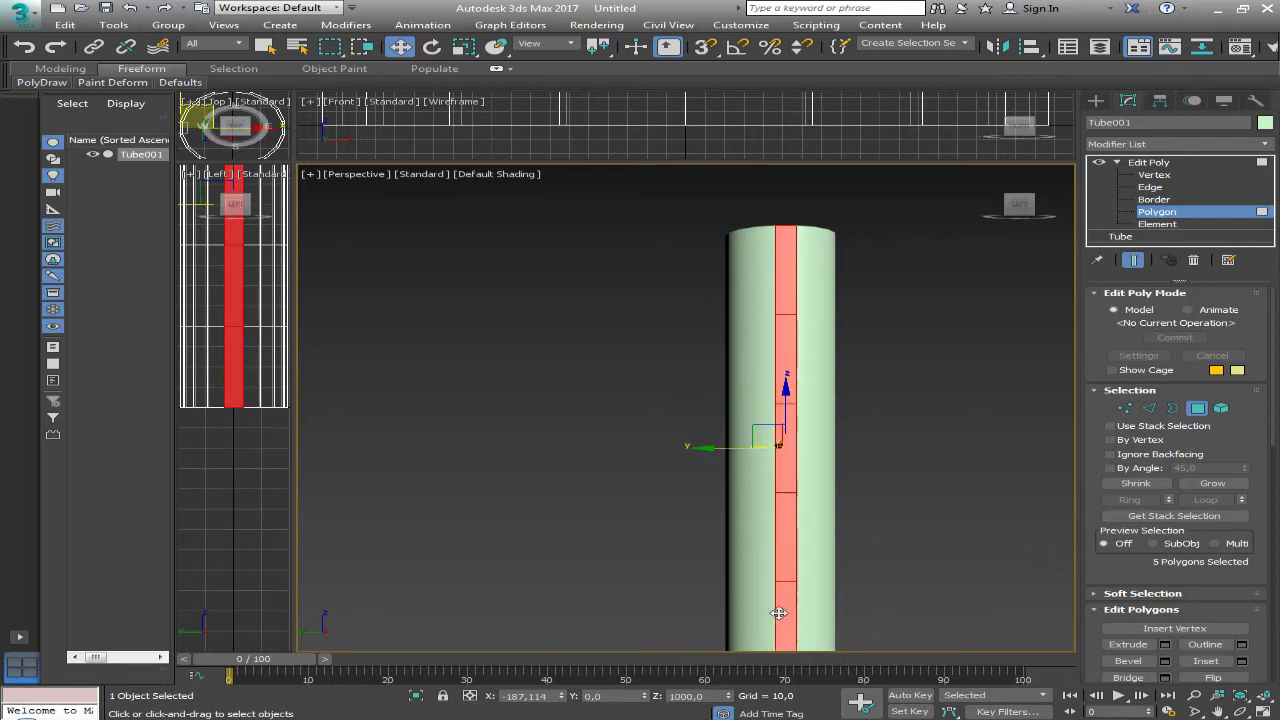
Add the adjacent strip polygons and delete them, opening a stepped slot
scroll(872, 507, "down", 5)
scroll(872, 505, "up", 5)
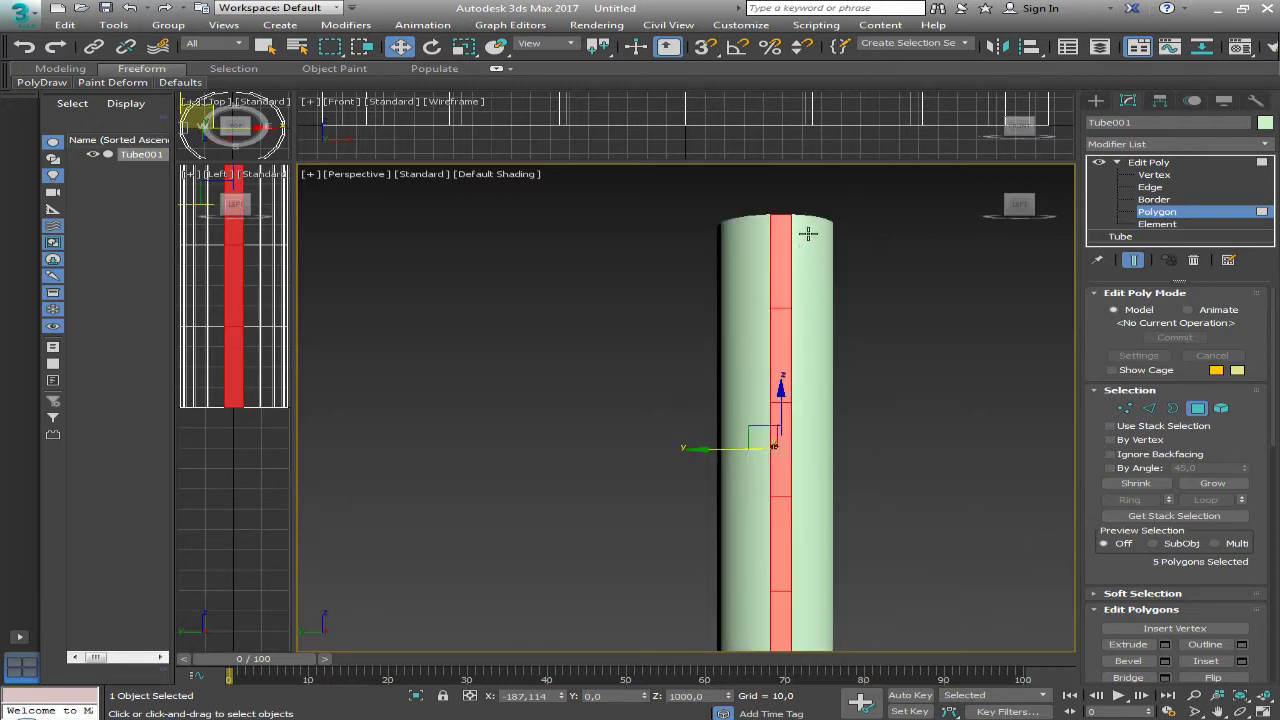
left_click(805, 234, "ctrl")
left_click(807, 341, "ctrl")
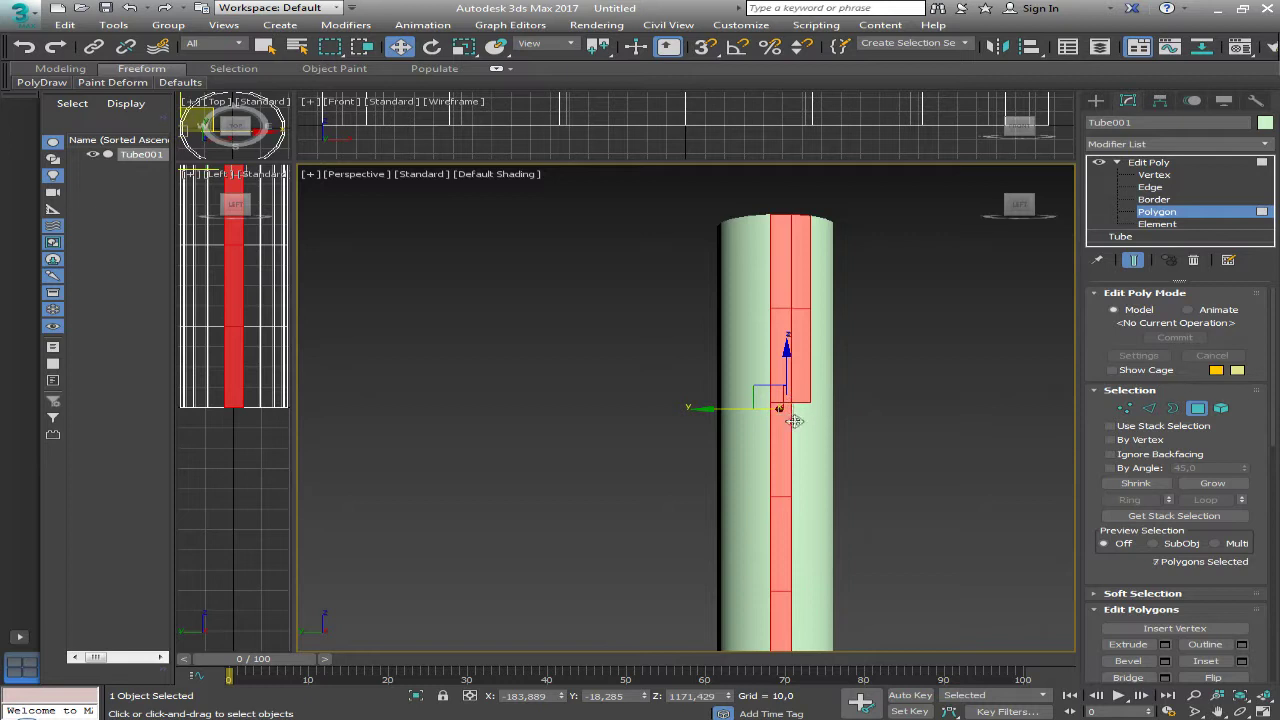
left_click(803, 450, "ctrl")
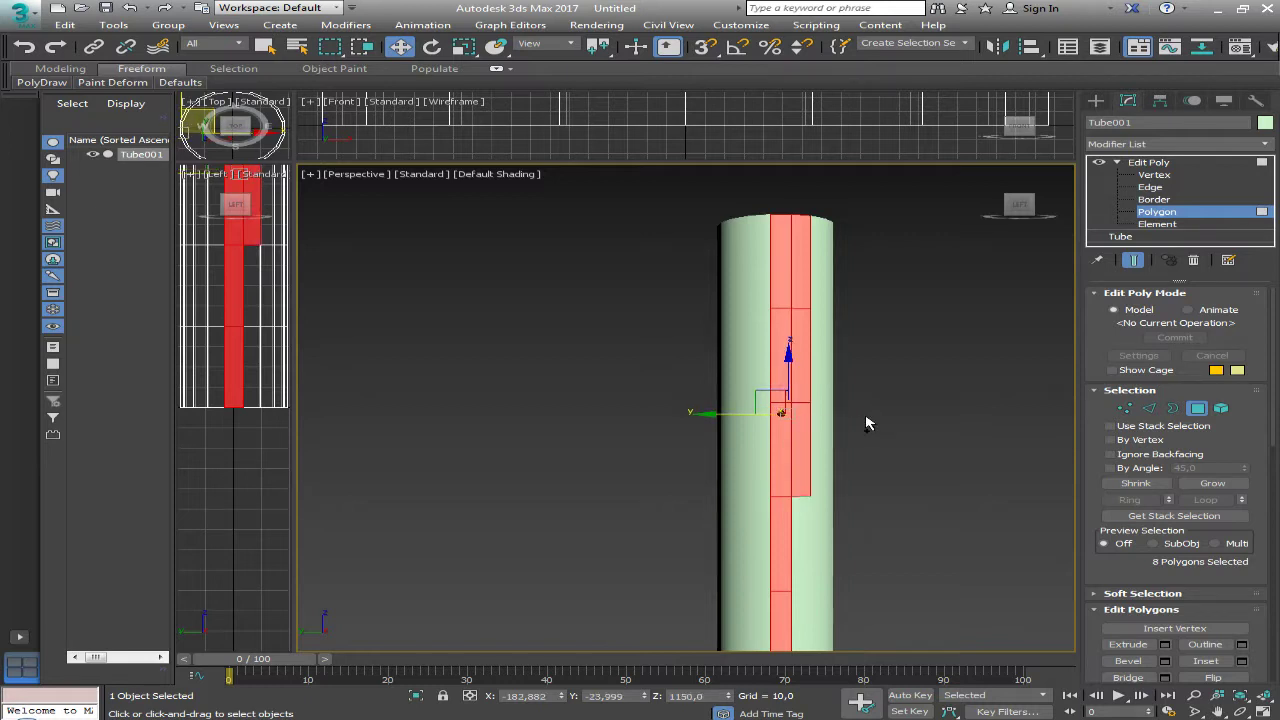
key("Delete")
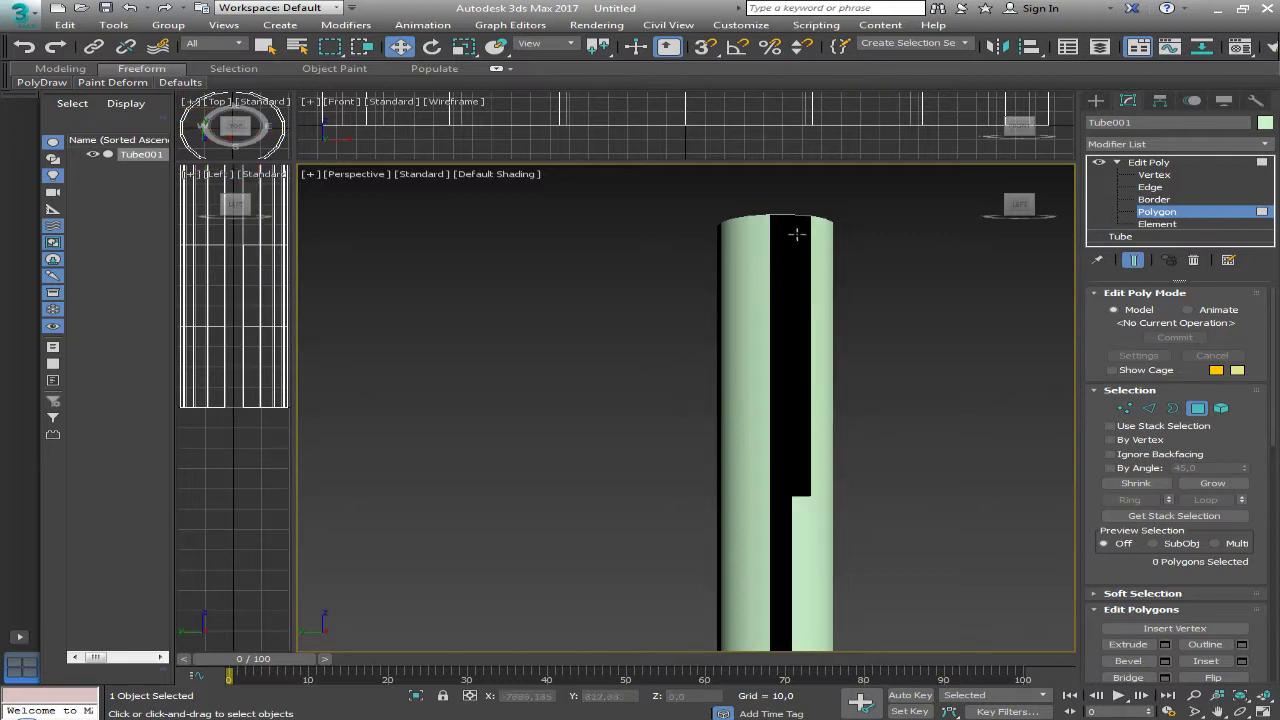
left_click(793, 235)
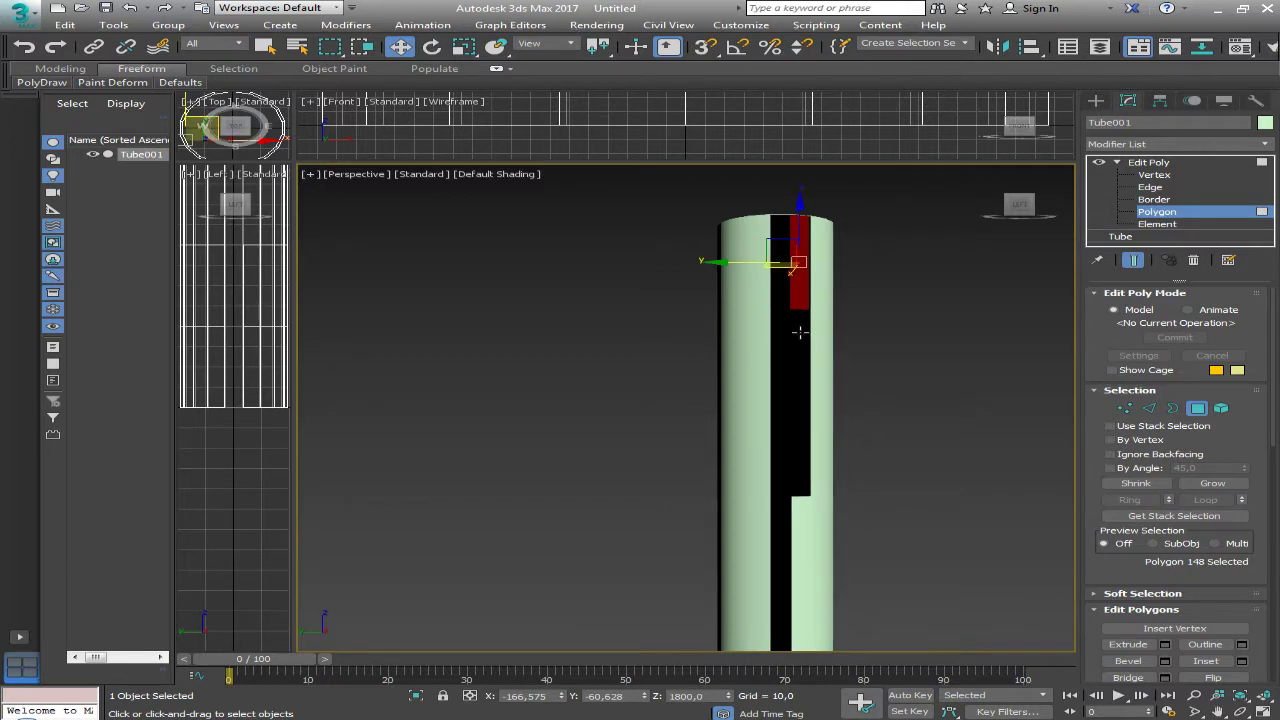
left_click_drag(800, 332, 794, 418)
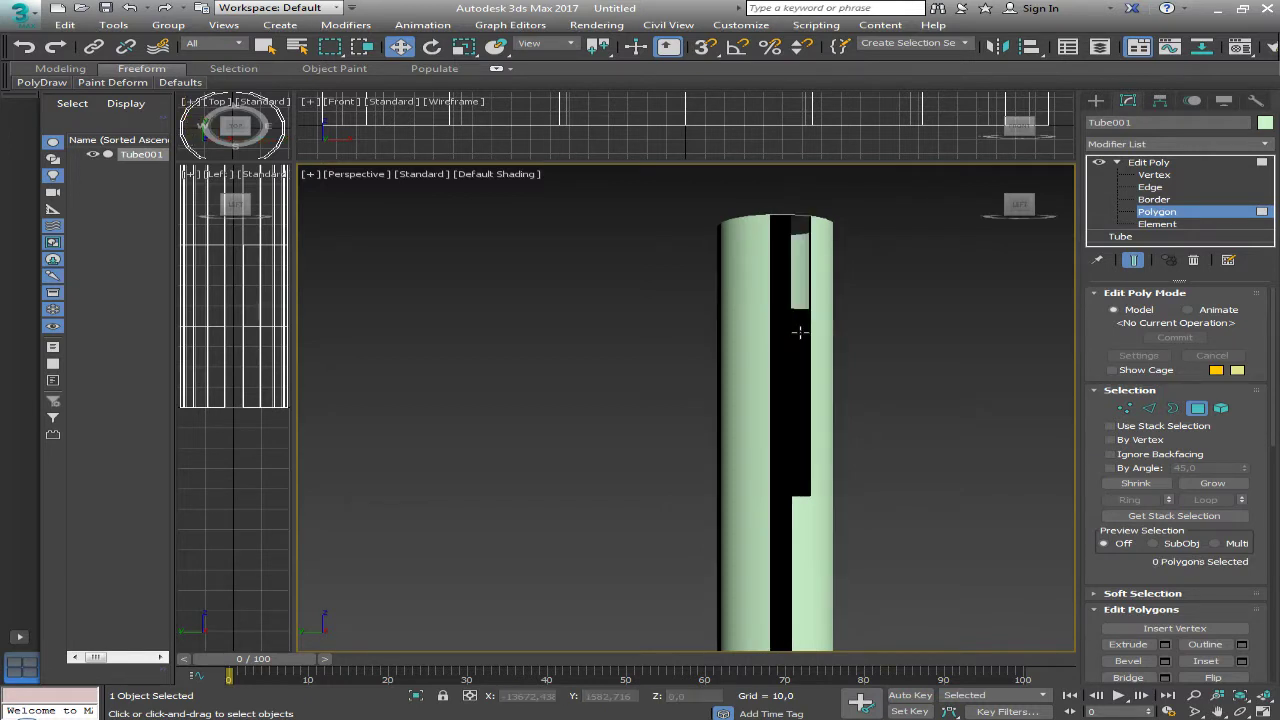
key("ctrl+d")
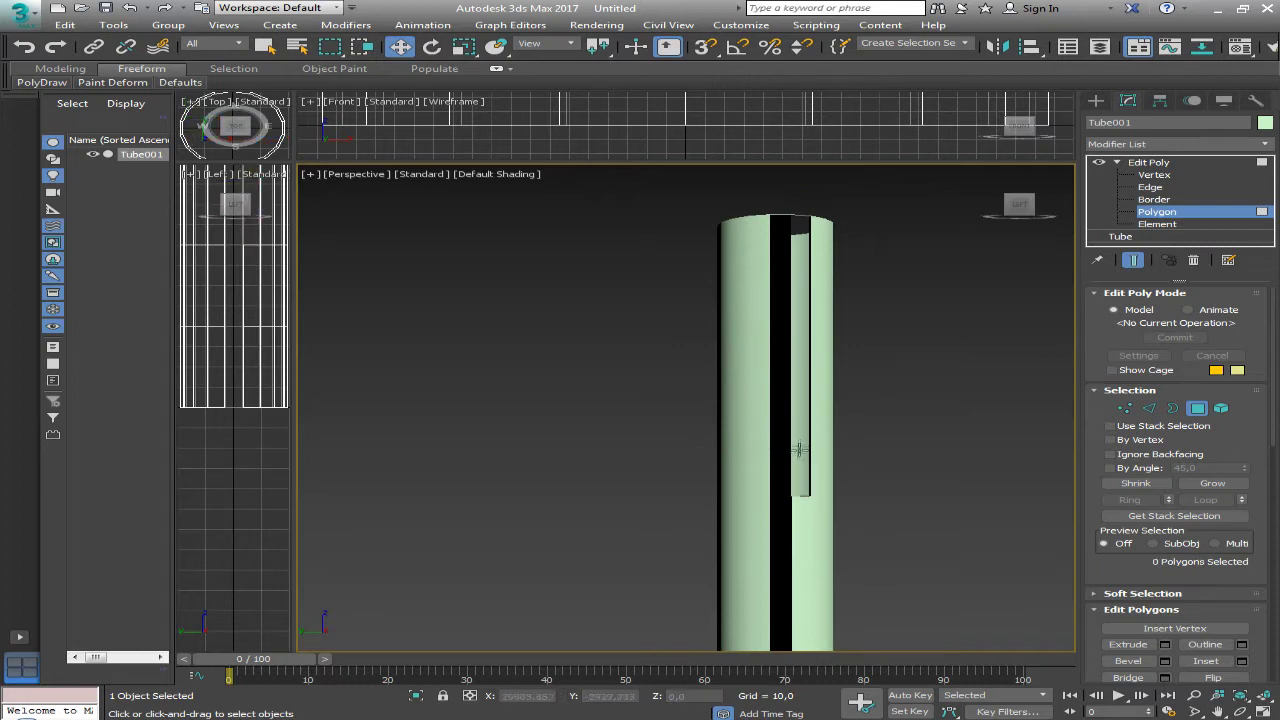
left_click_drag(779, 470, 777, 300)
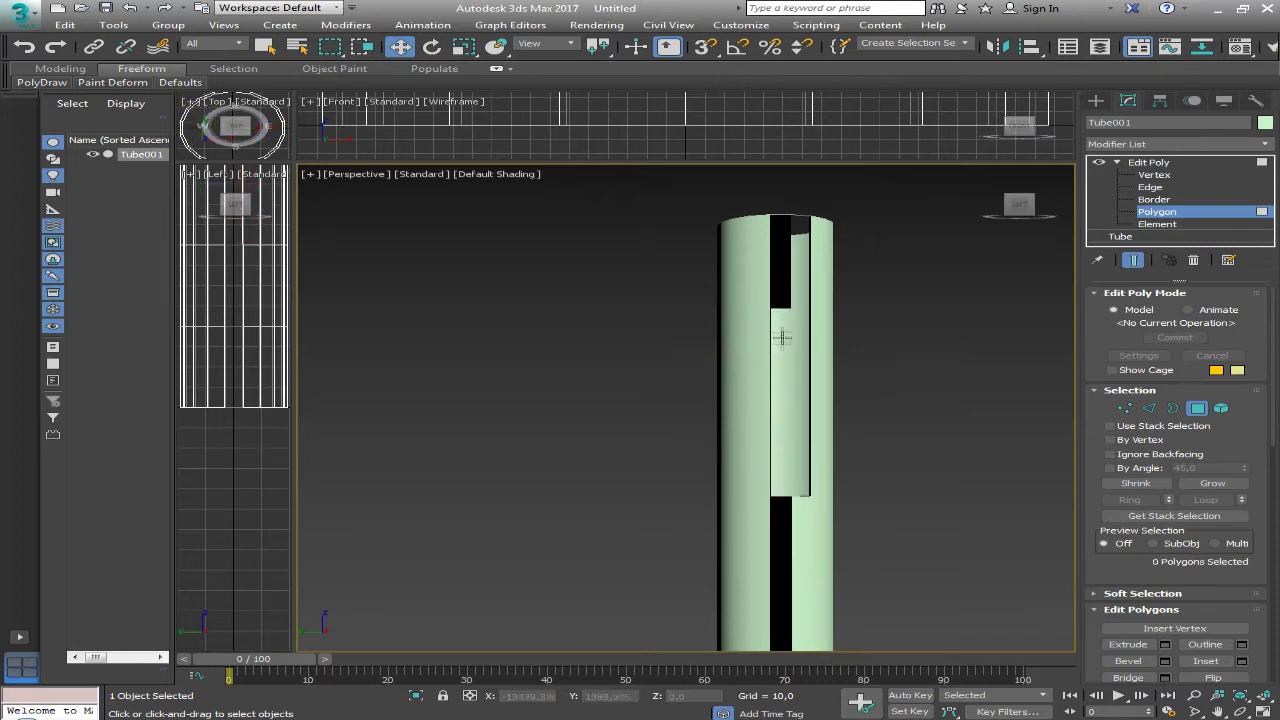
key("ctrl+d")
left_click(790, 508)
key("ctrl+d")
left_click_drag(786, 570, 786, 620)
key("ctrl+d")
left_click(803, 515)
key("Delete")
key("ctrl+z")
left_click(801, 592)
key("Delete")
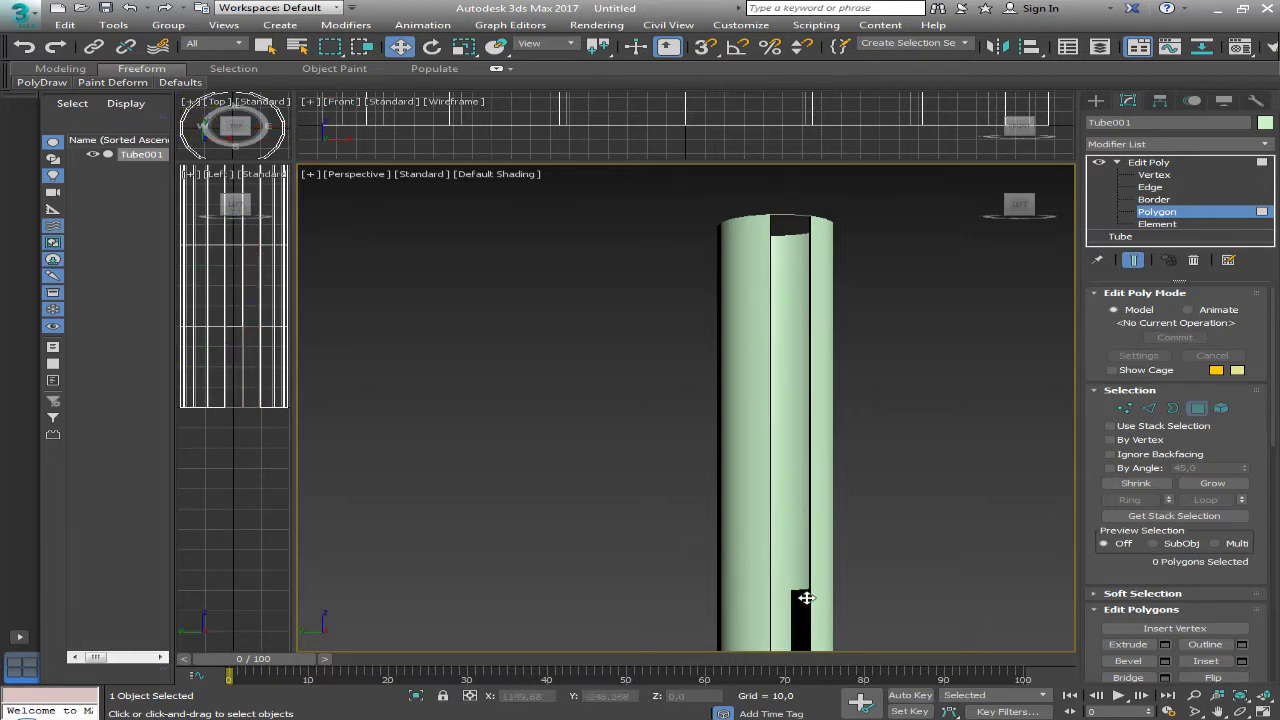
key("ctrl+z")
key("ctrl+d")
scroll(931, 408, "down", 3)
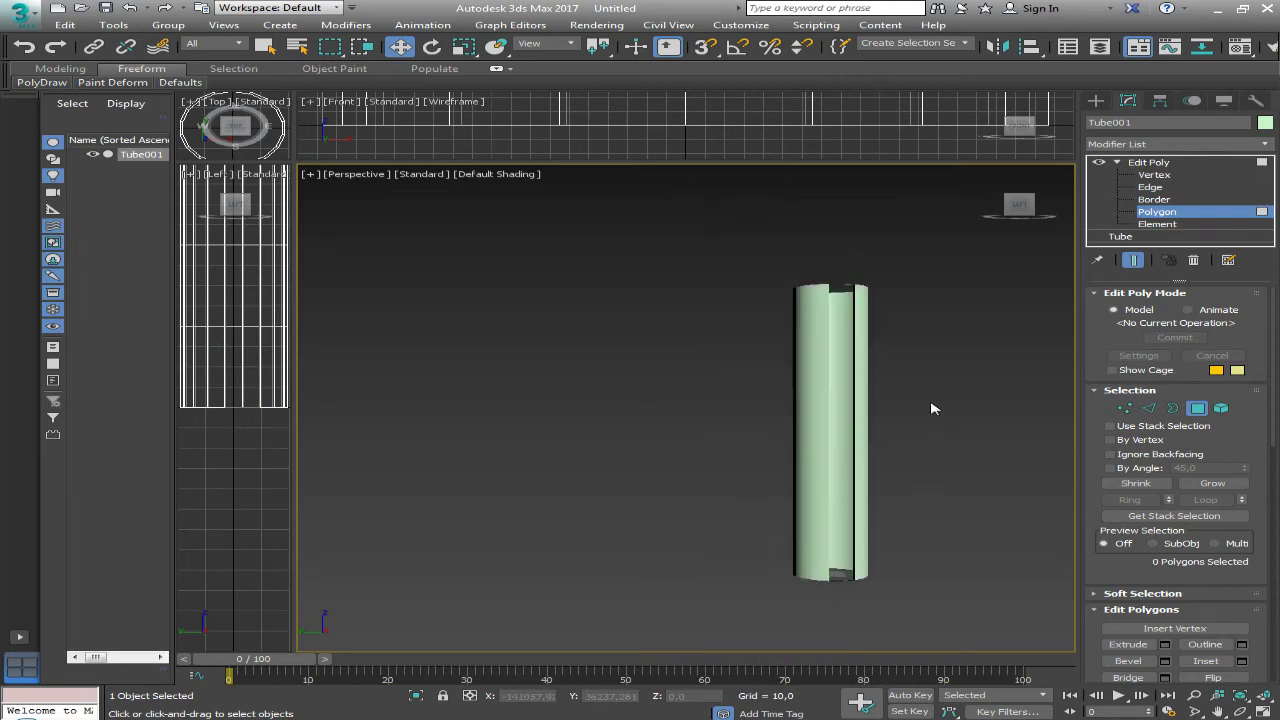
mouse_move(931, 408)
middle_mouse_down()
mouse_move(880, 449)
mouse_move(871, 529)
mouse_move(871, 409)
middle_mouse_up()
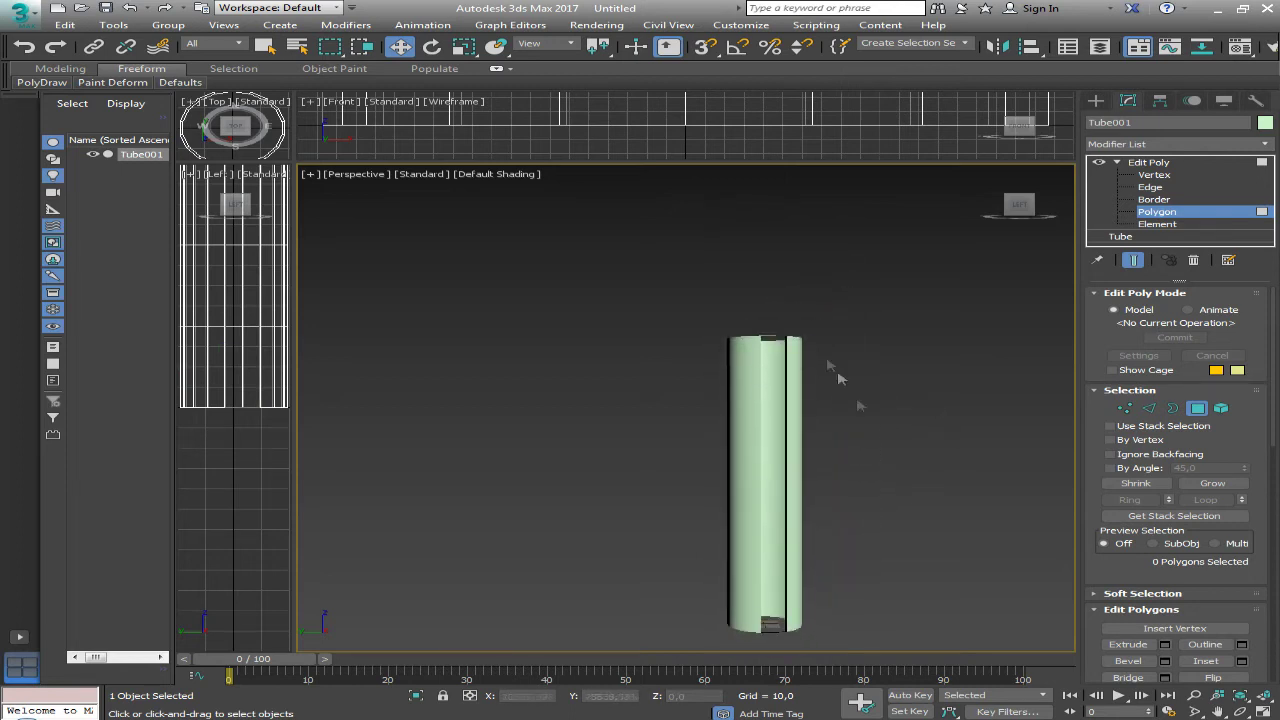
scroll(851, 509, "up", 2)
mouse_move(897, 345)
middle_mouse_down("alt")
mouse_move(914, 443)
mouse_move(913, 346)
mouse_move(931, 429)
mouse_move(929, 366)
mouse_move(917, 449)
mouse_move(889, 361)
middle_mouse_up("alt")
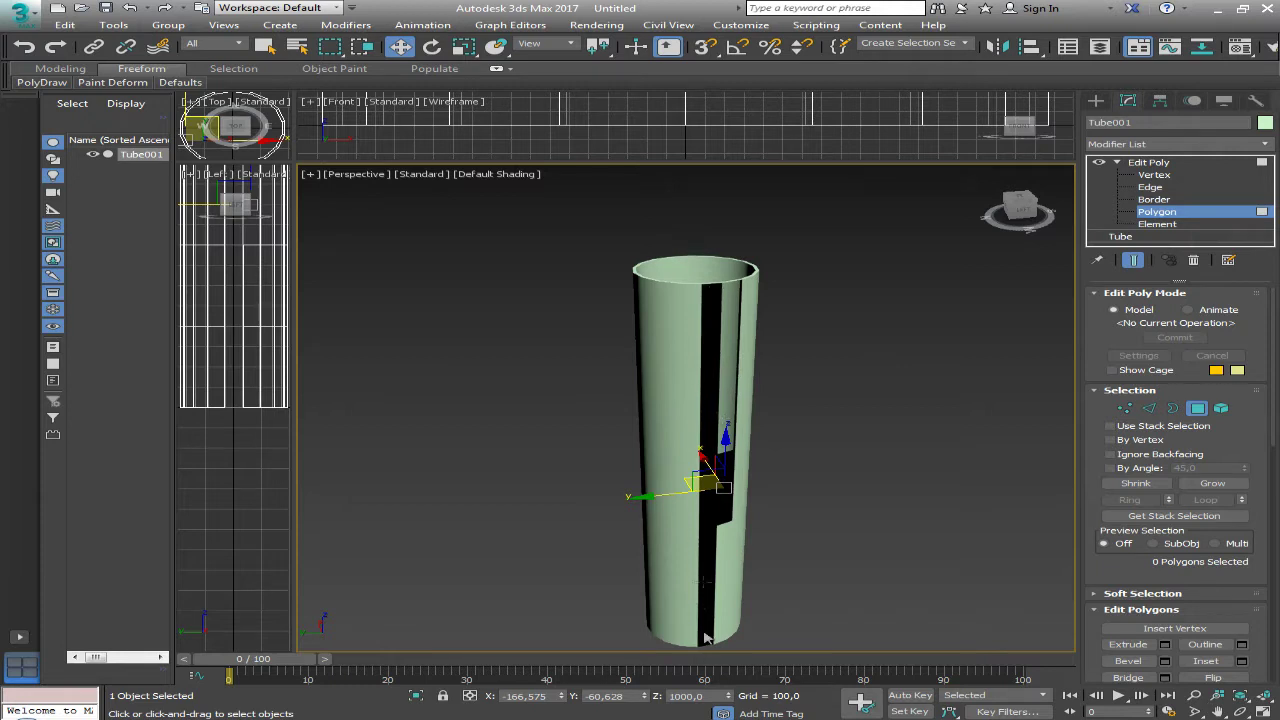
Box-select the stray fragment beside the narrow wall strip and delete it
left_click(716, 300)
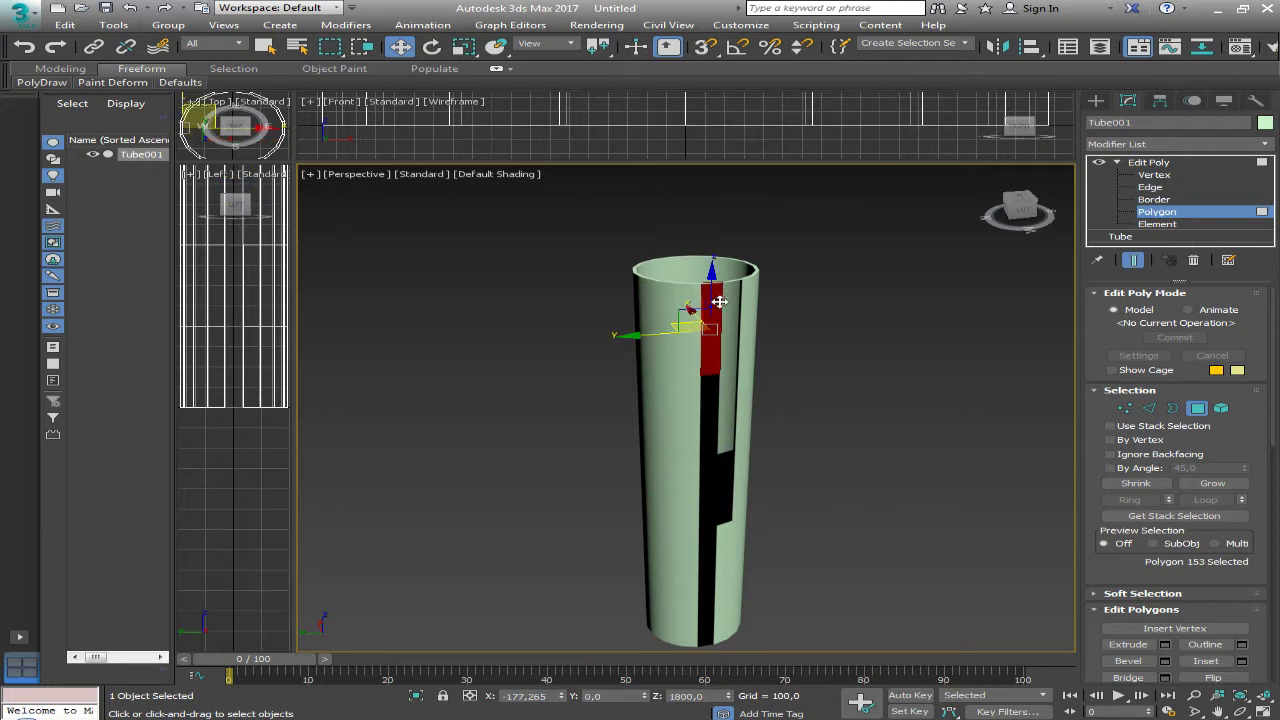
middle_click_drag(882, 446, 889, 434)
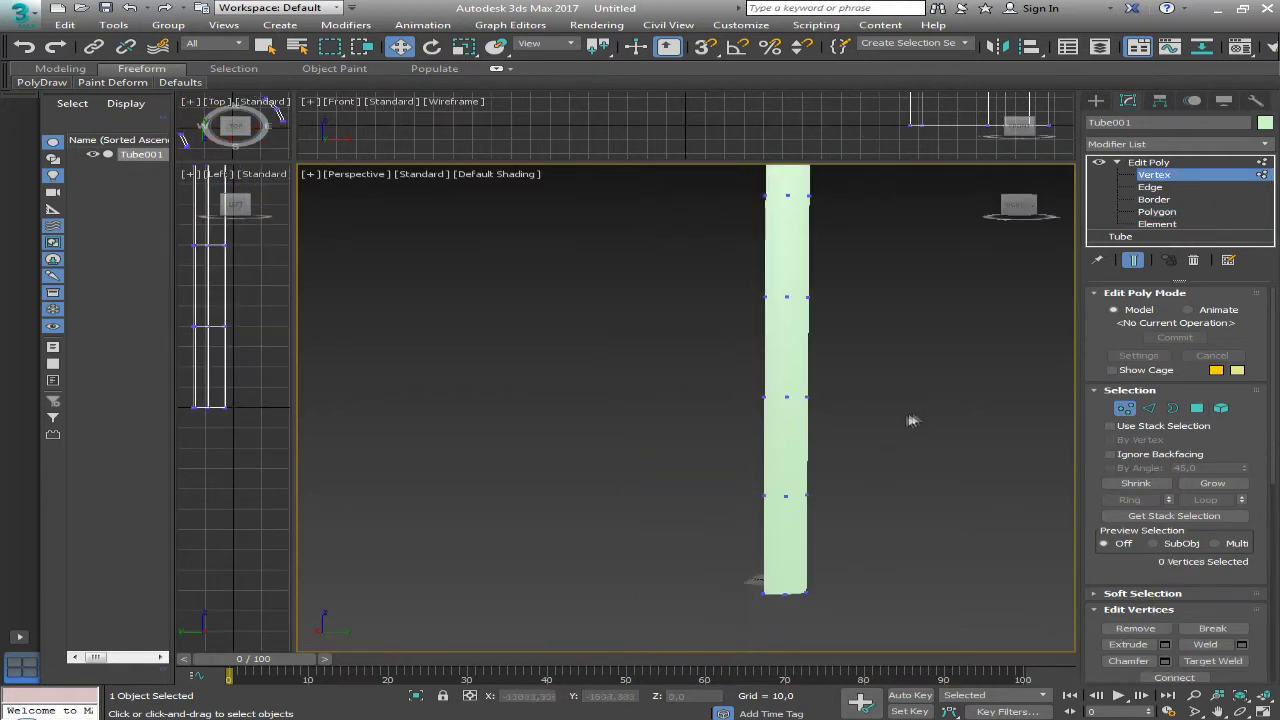
mouse_move(953, 393)
middle_mouse_down("alt")
mouse_move(894, 463)
mouse_move(837, 480)
mouse_move(717, 391)
mouse_move(848, 392)
mouse_move(829, 400)
mouse_move(786, 529)
mouse_move(894, 371)
middle_mouse_up("alt")
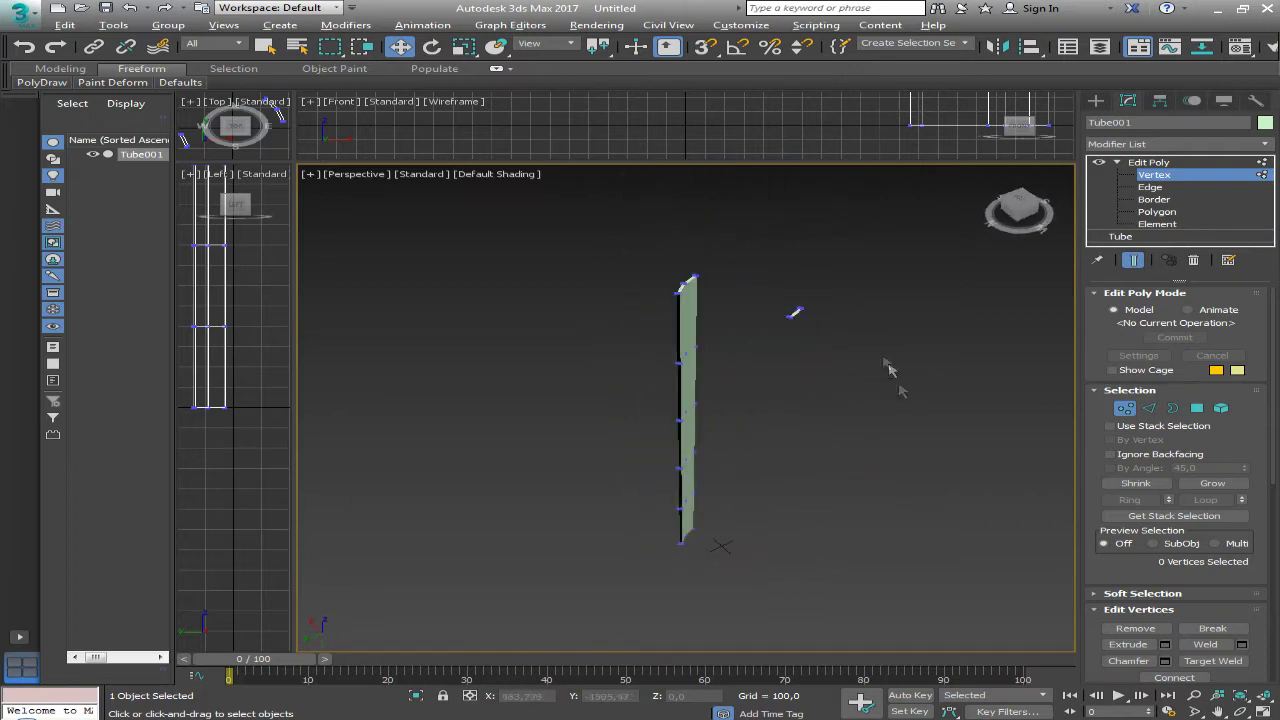
left_click_drag(830, 290, 762, 356)
key("Delete")
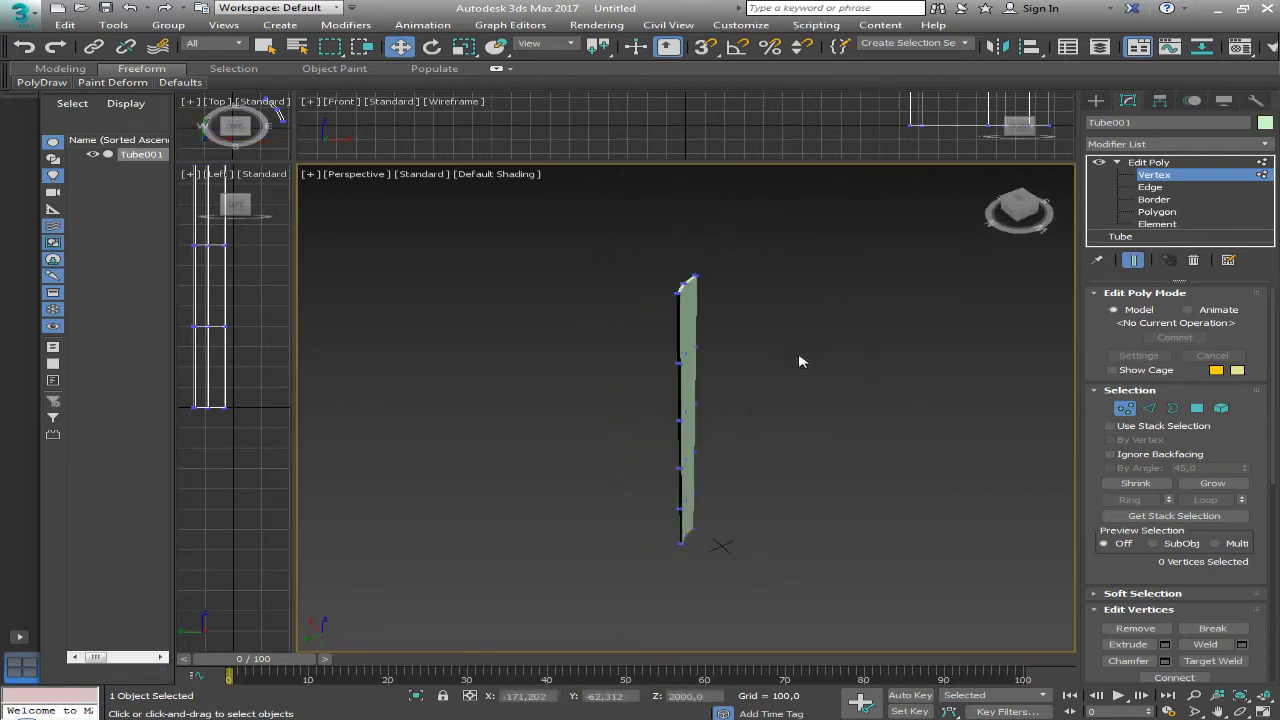
mouse_move(913, 358)
middle_mouse_down("alt")
mouse_move(849, 363)
mouse_move(963, 434)
mouse_move(977, 360)
mouse_move(856, 438)
middle_mouse_up("alt")
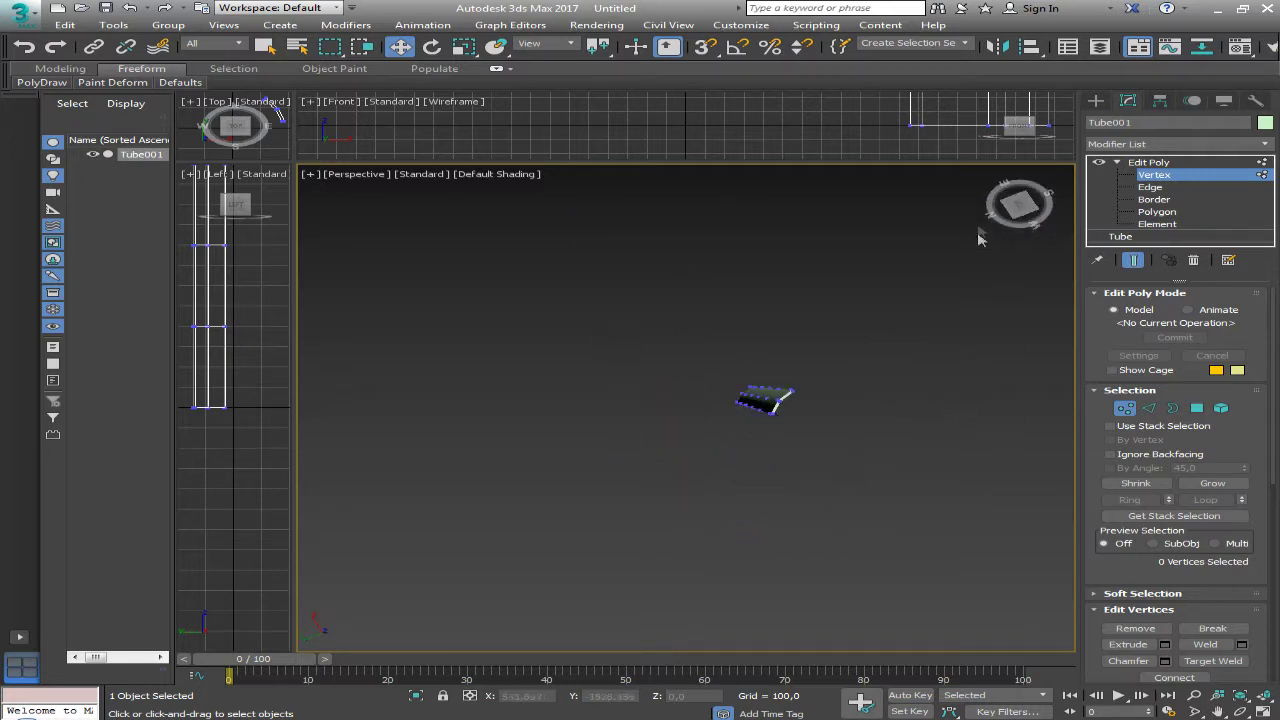
left_click(993, 177)
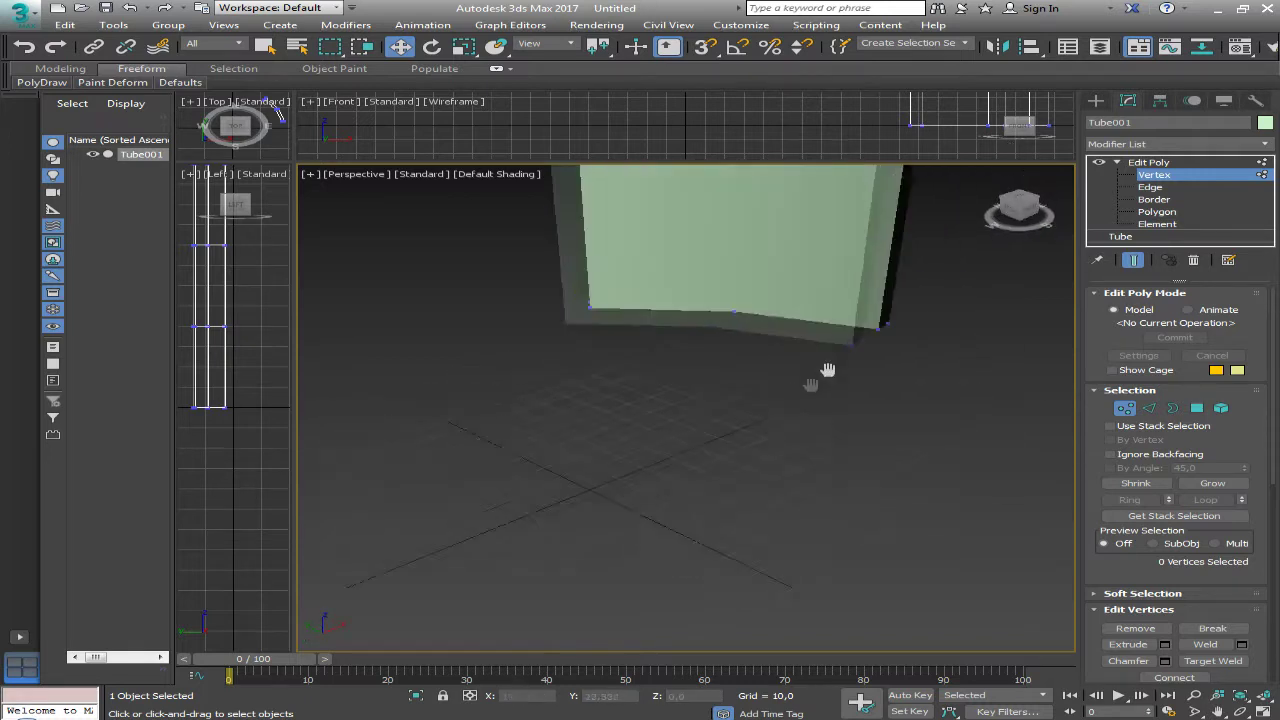
middle_click_drag(918, 310, 742, 507)
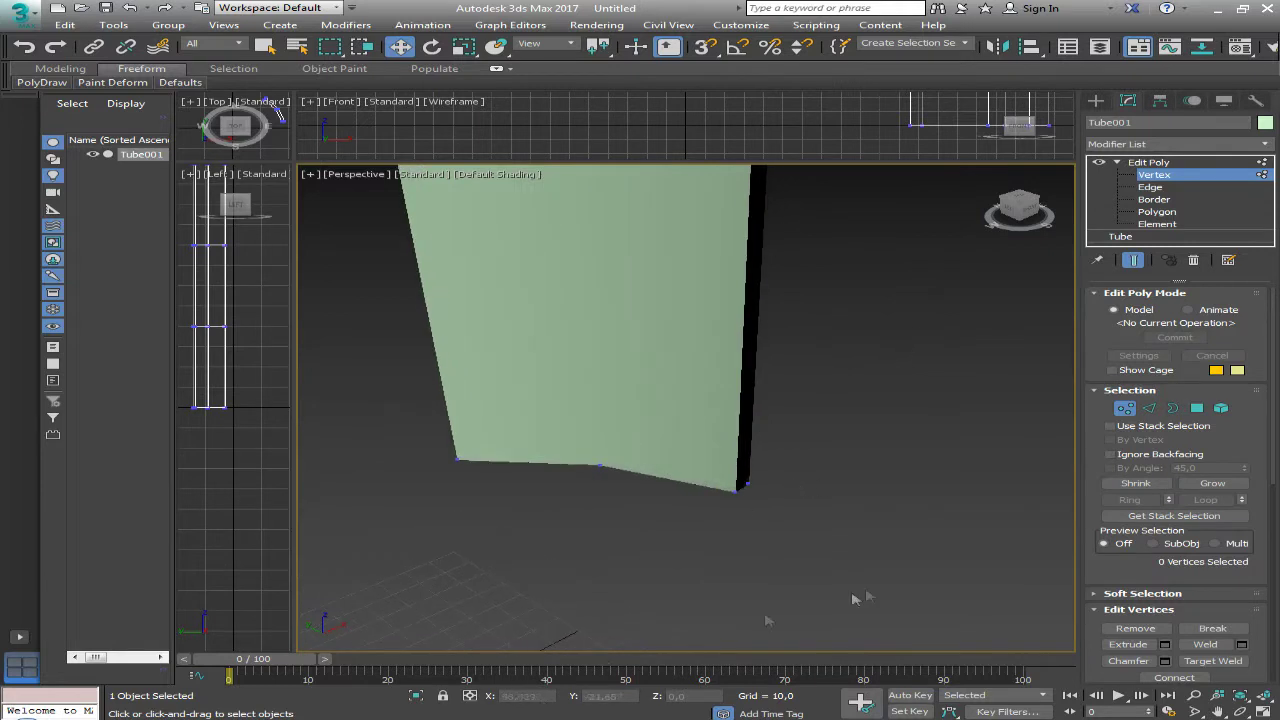
left_click(1096, 101)
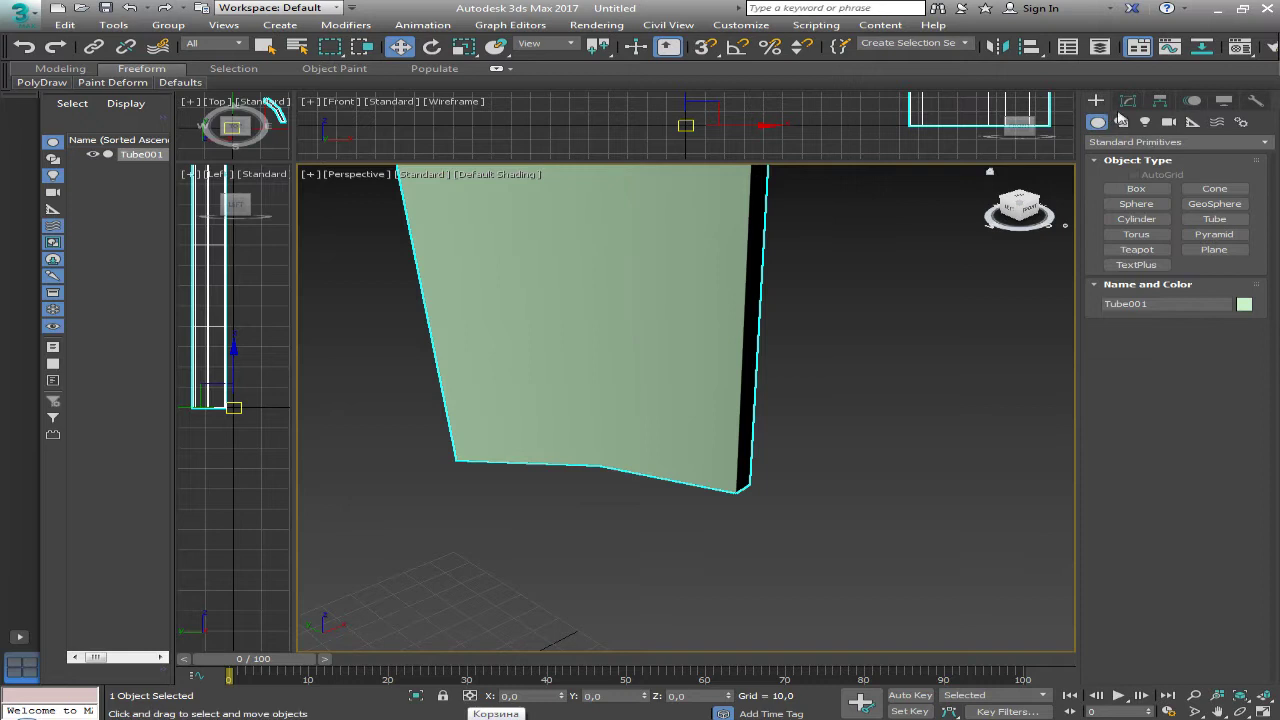
Select the base Tube entry beneath Edit Poly, accepting the stack warning, to show radii 180/190
right_click(593, 265)
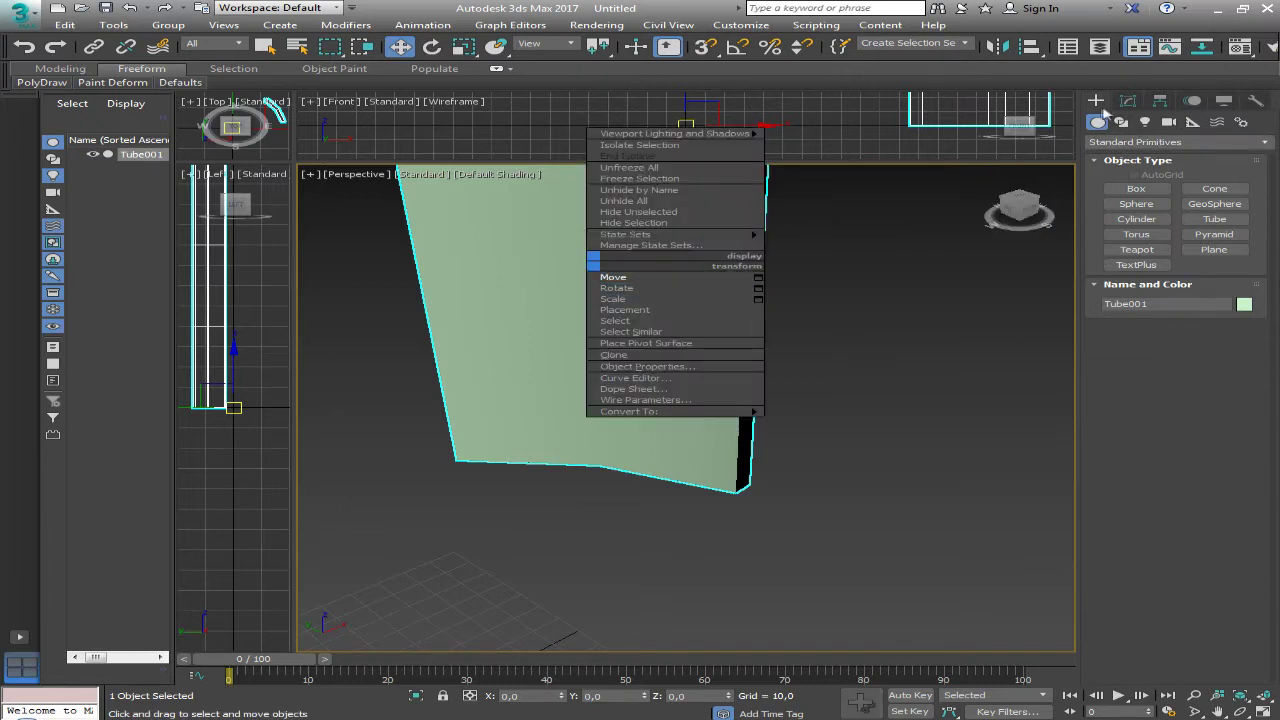
left_click(1128, 101)
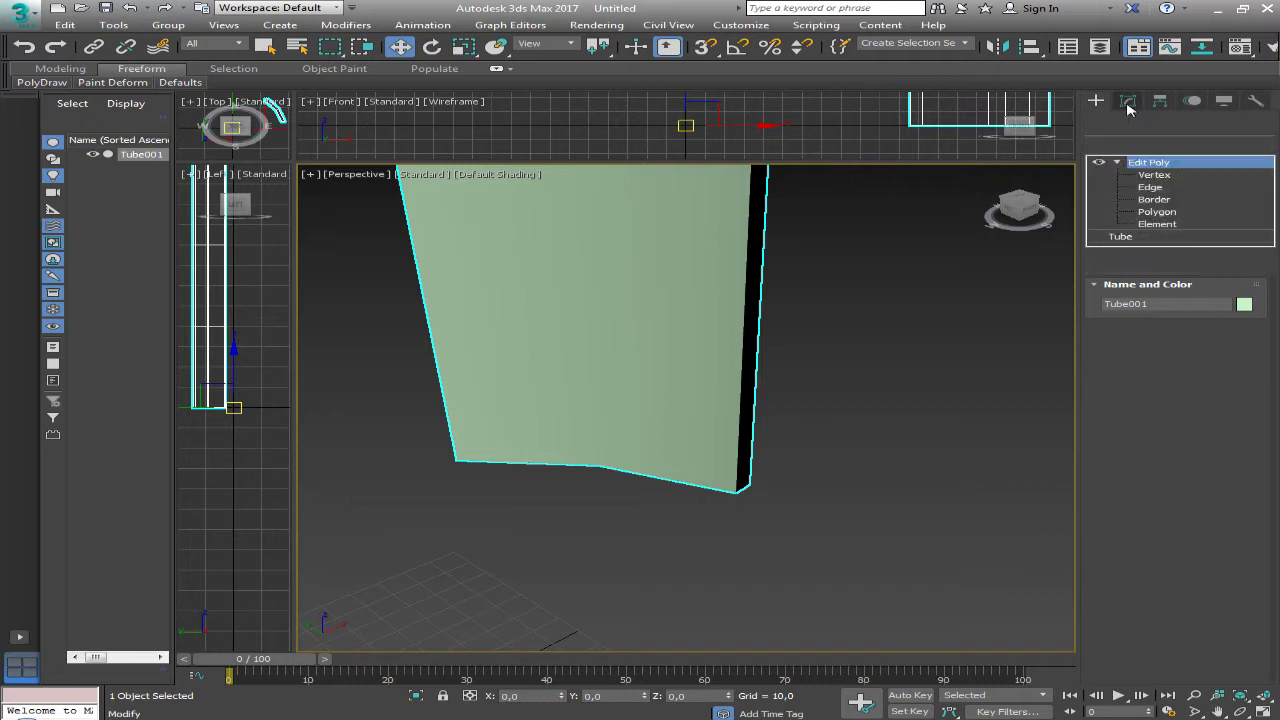
left_click(1117, 162)
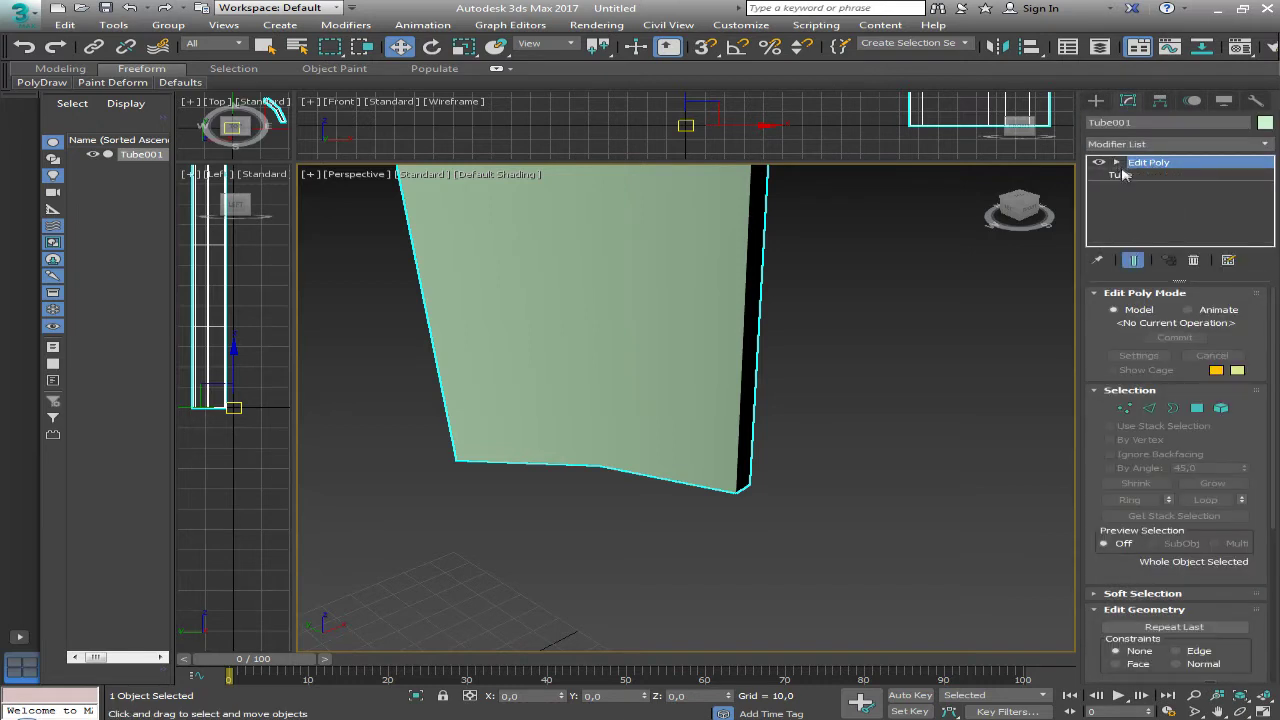
left_click(1120, 175)
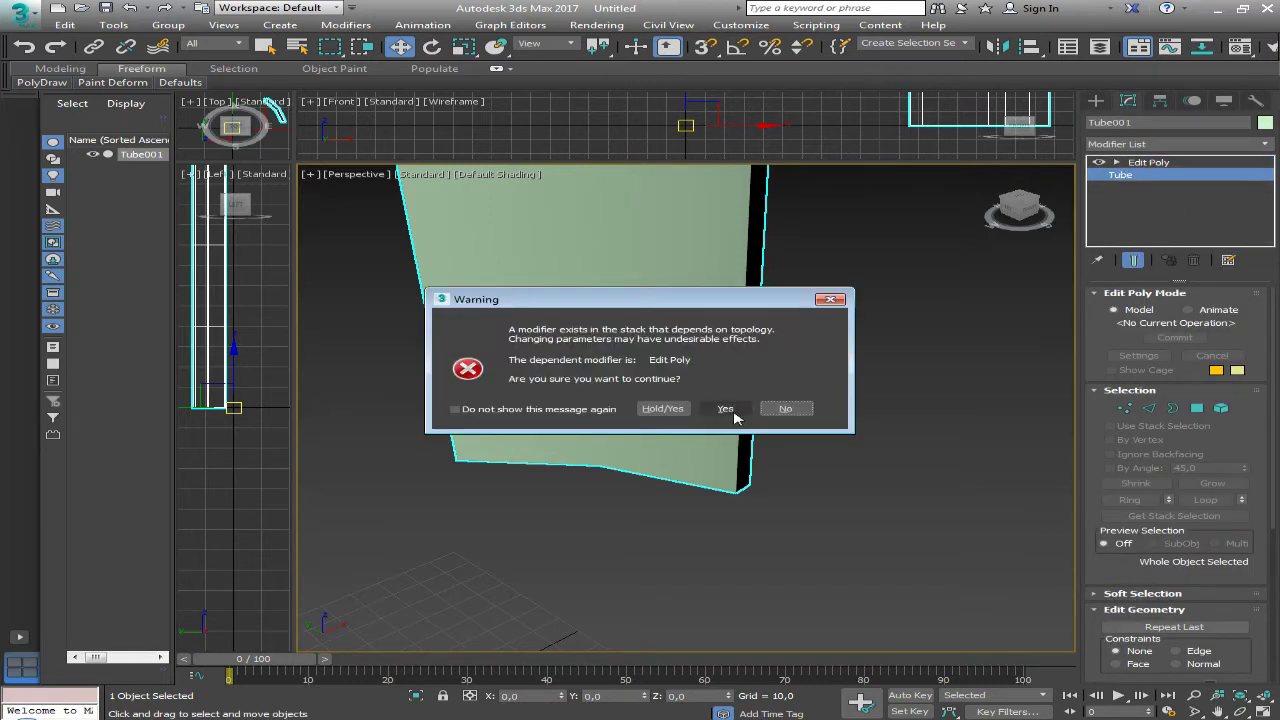
left_click(726, 408)
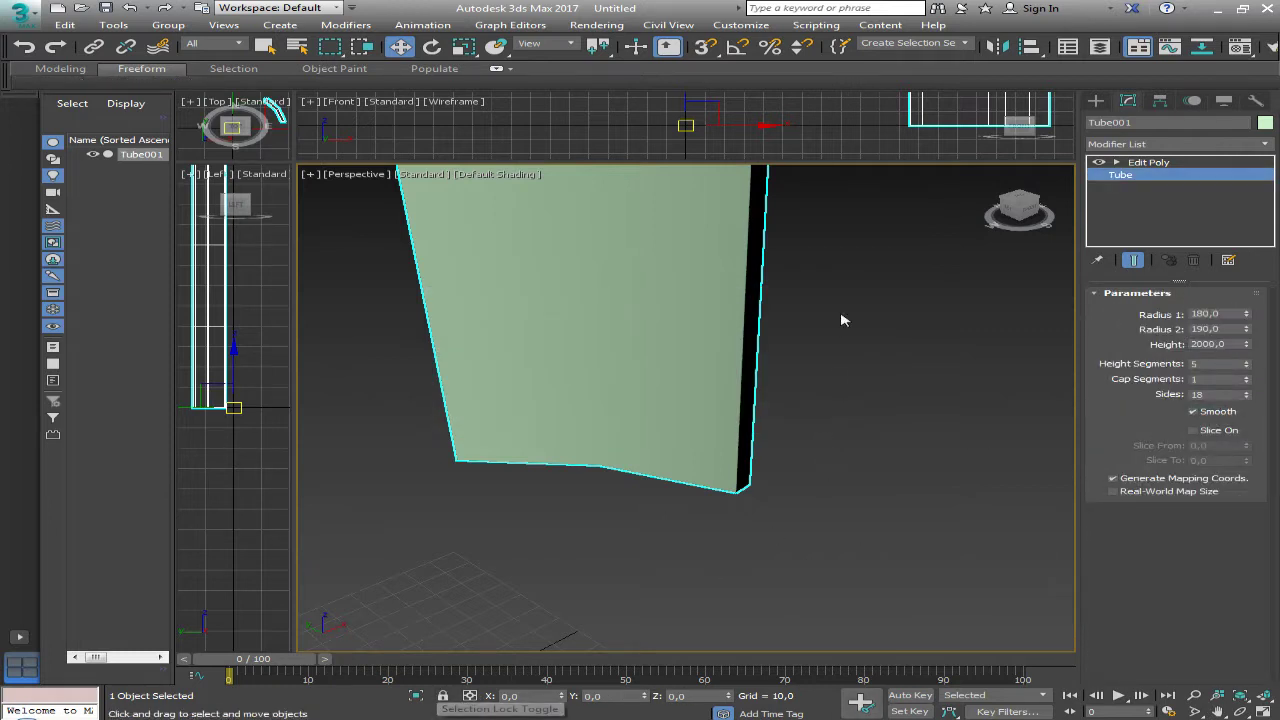
scroll(886, 434, "up", 2)
scroll(886, 434, "up", 1)
scroll(942, 300, "down", 3)
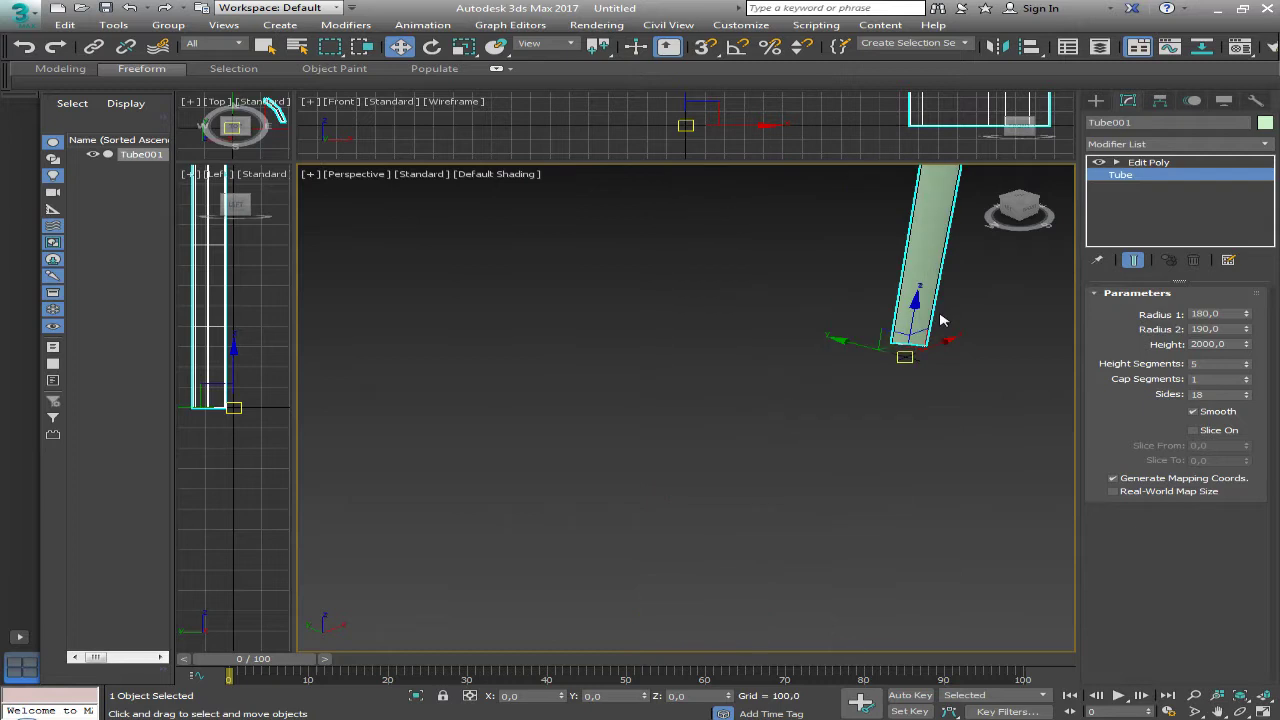
middle_click_drag(943, 320, 883, 408)
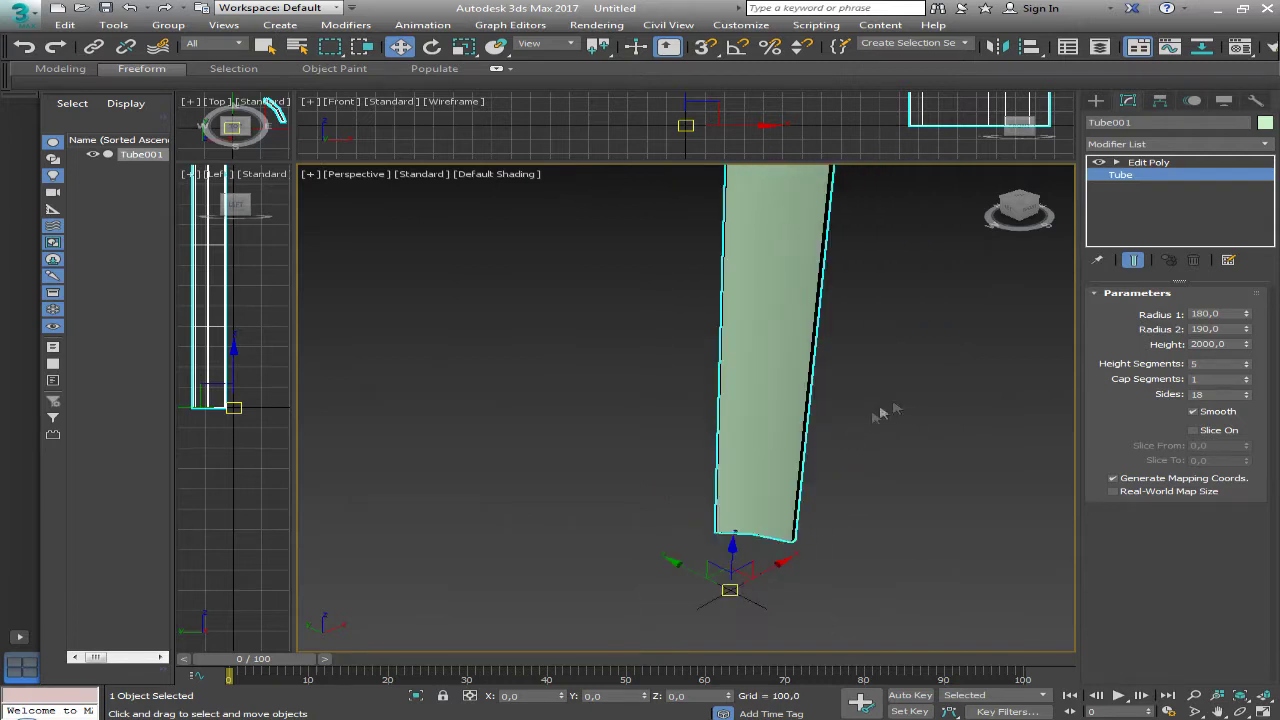
mouse_move(929, 371)
middle_mouse_down("alt")
mouse_move(794, 478)
mouse_move(894, 380)
mouse_move(774, 437)
mouse_move(800, 354)
mouse_move(820, 336)
mouse_move(893, 355)
middle_mouse_up("alt")
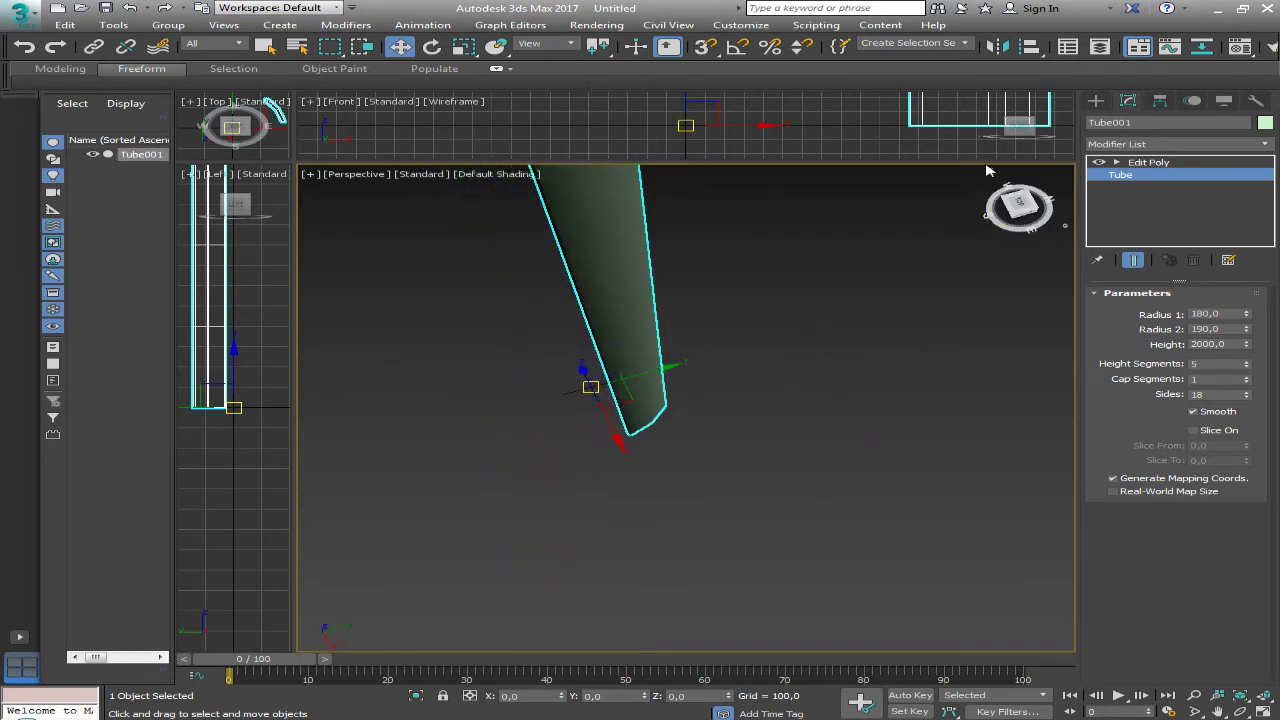
left_click(990, 176)
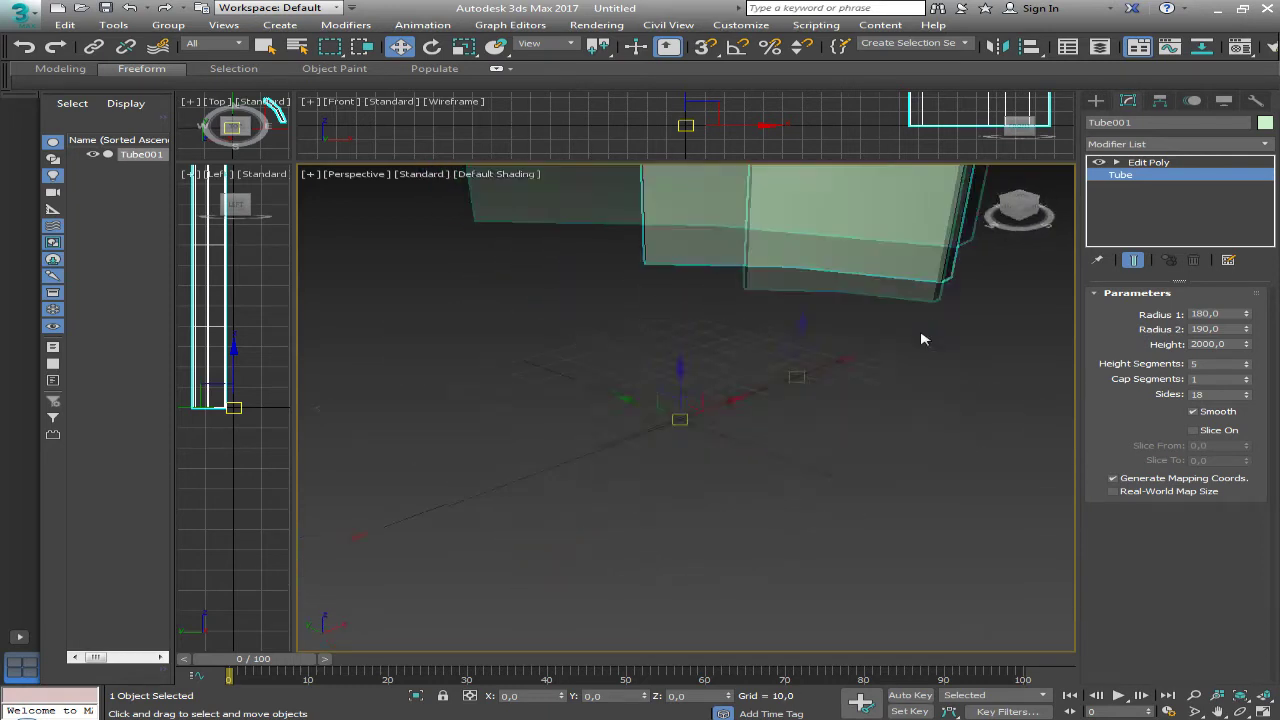
scroll(796, 544, "up", 4)
scroll(830, 500, "up", 2)
scroll(817, 457, "down", 2)
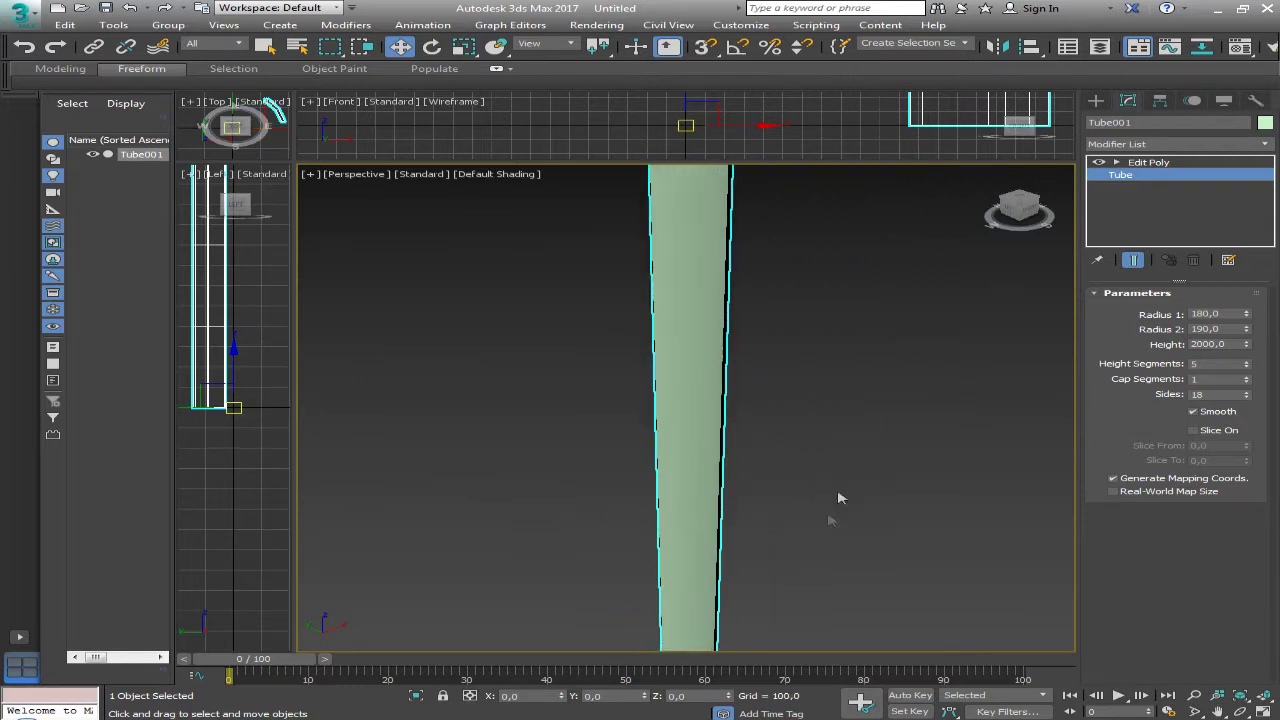
scroll(840, 480, "down", 1)
middle_click_drag(864, 438, 847, 437)
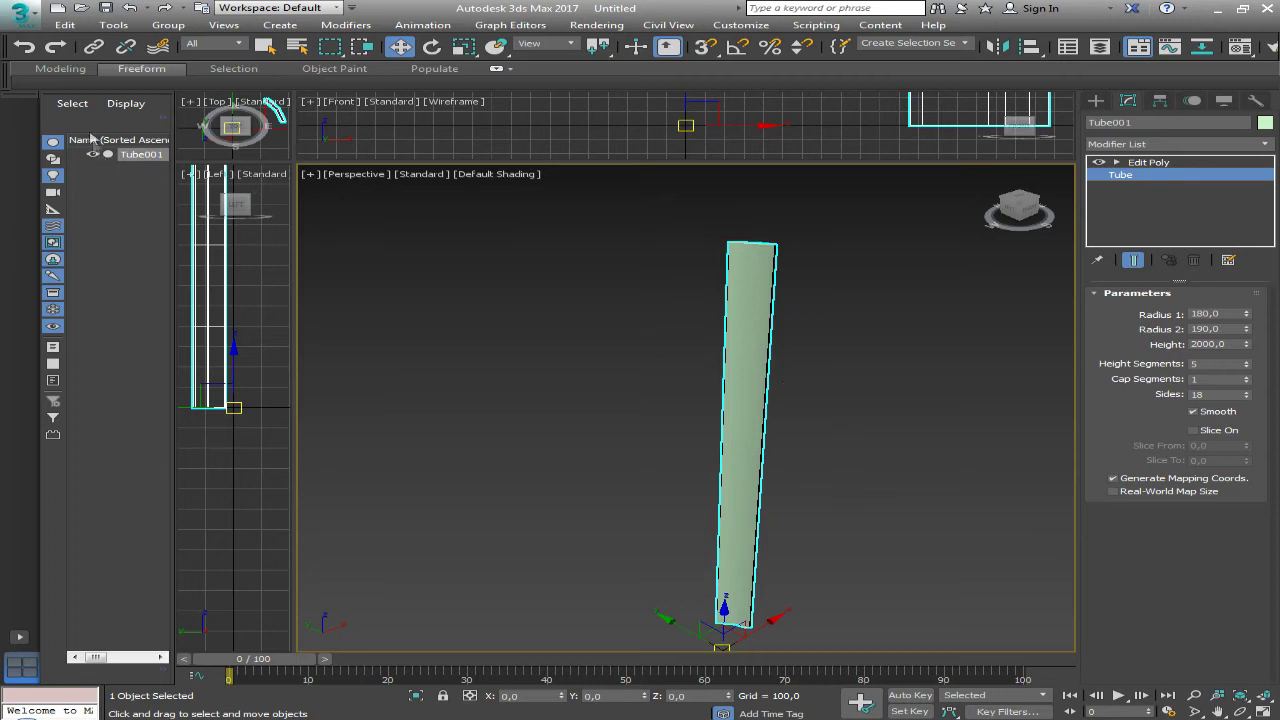
Close the application menu, deselect the tube and enlarge the Top and Left viewports
left_click(28, 19)
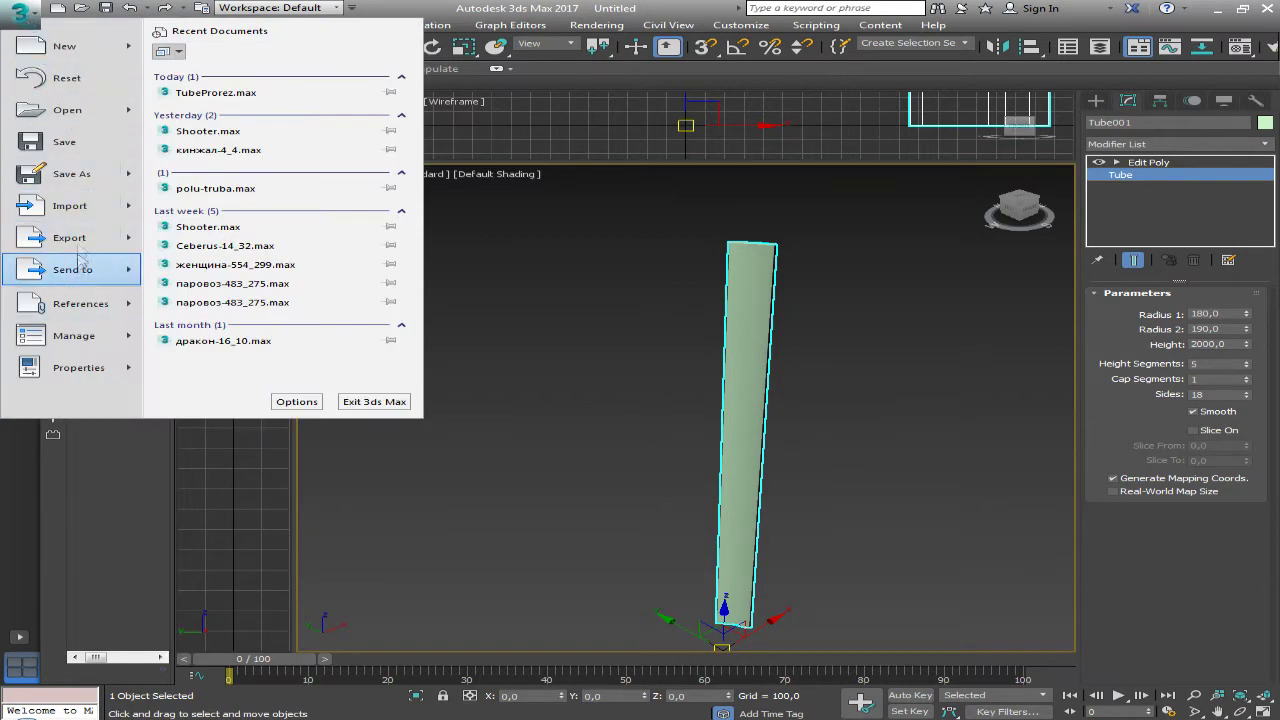
left_click(934, 345)
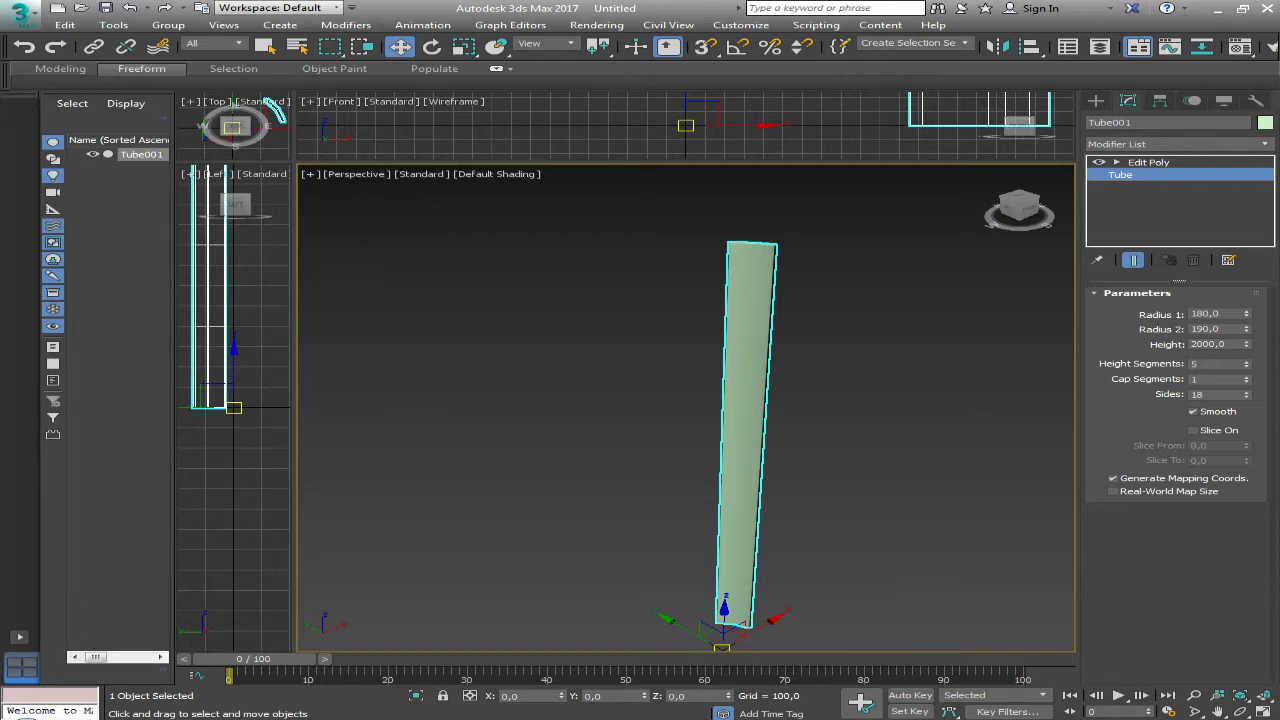
left_click(97, 218)
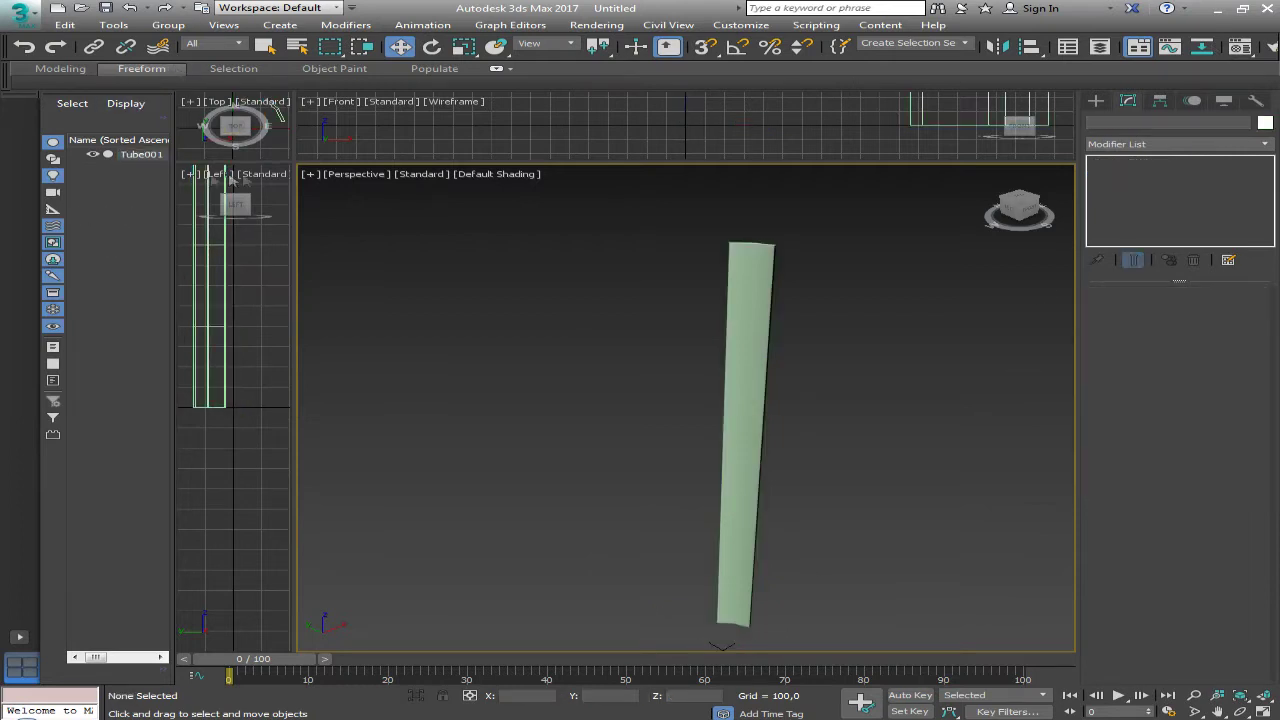
left_click_drag(291, 160, 806, 448)
Start a New All scene, choosing Don't Save to discard Tube001
left_click(18, 14)
mouse_move(64, 47)
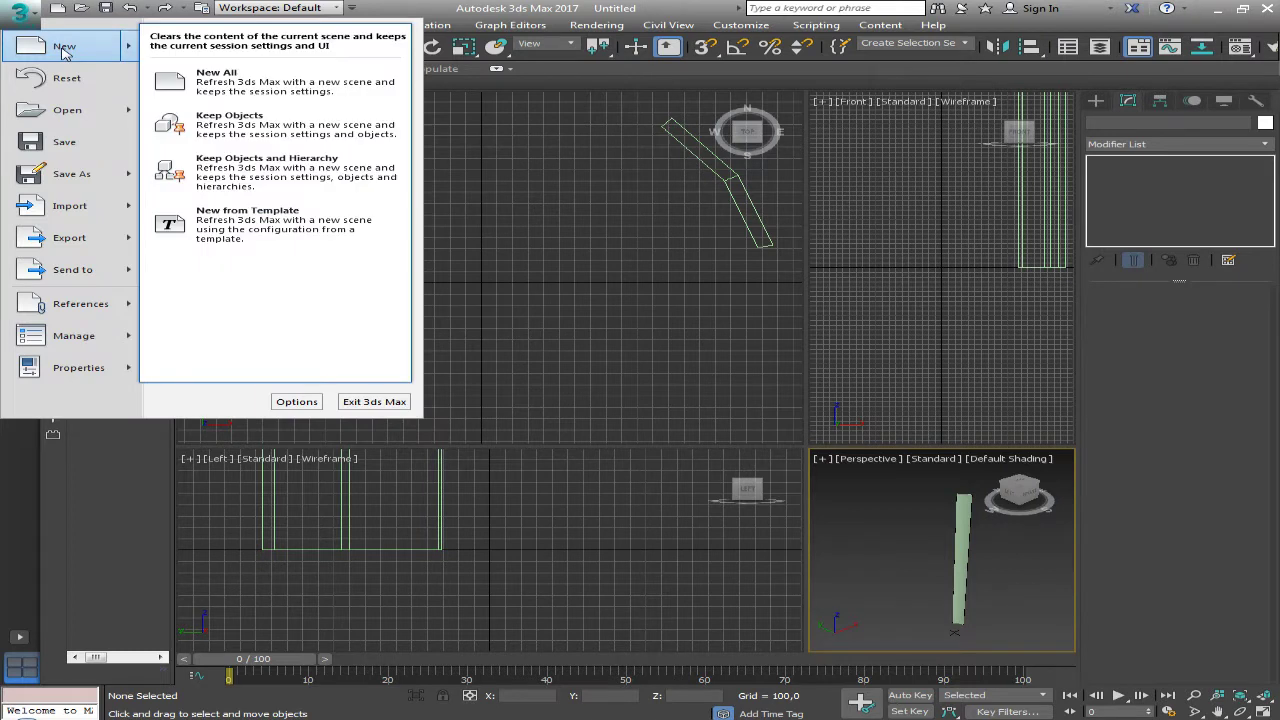
left_click(63, 52)
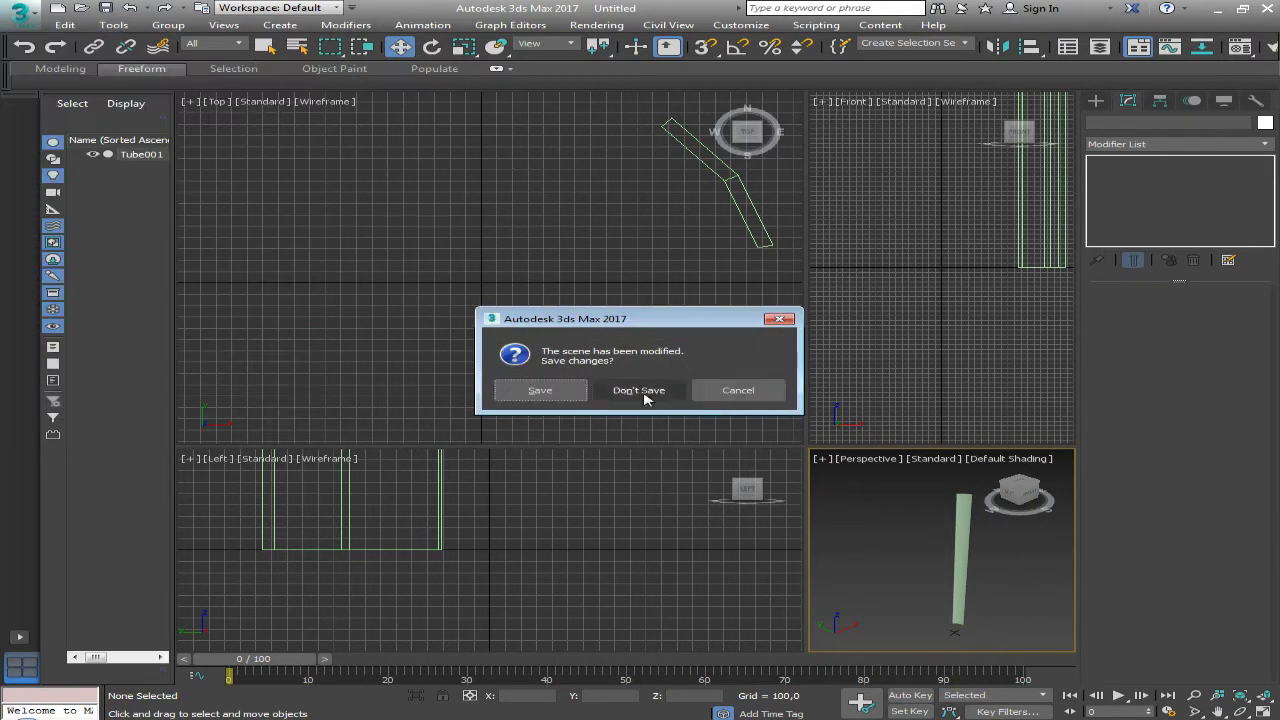
left_click(640, 390)
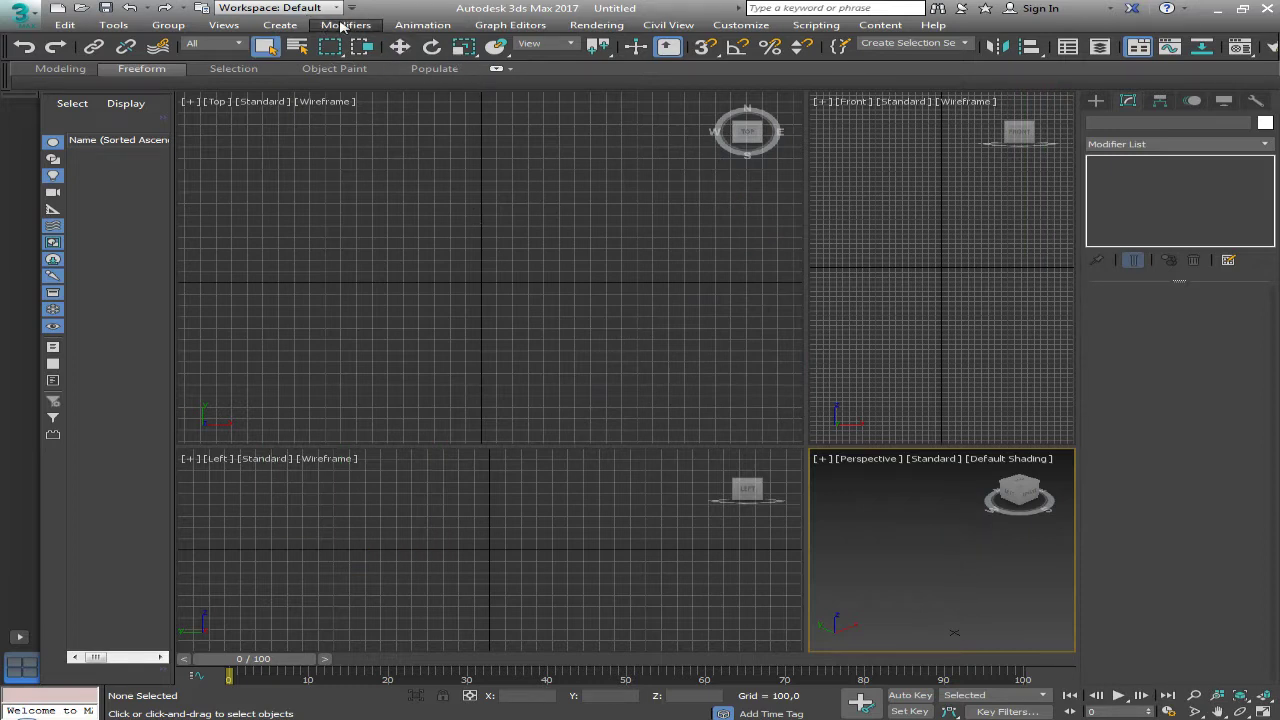
left_click(285, 25)
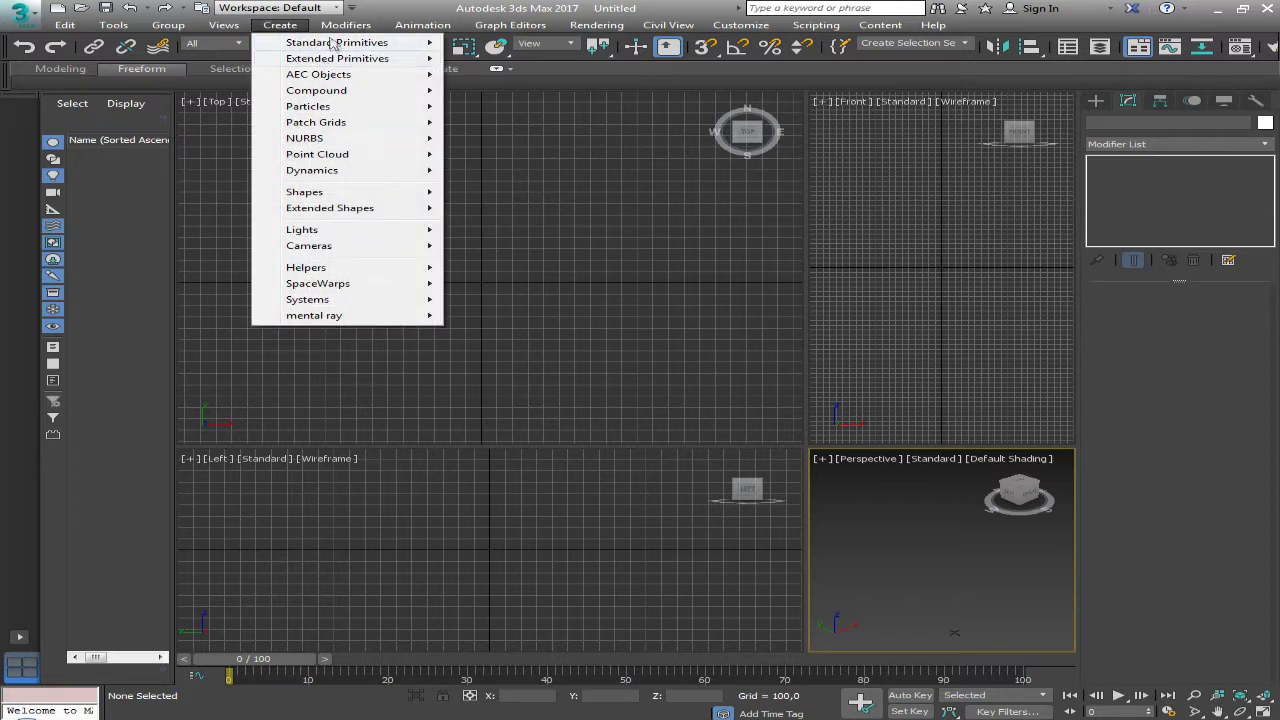
Draw a tube in the Top view with radii 180 and 190, then a capsule of radius 20
mouse_move(337, 42)
left_click(512, 126)
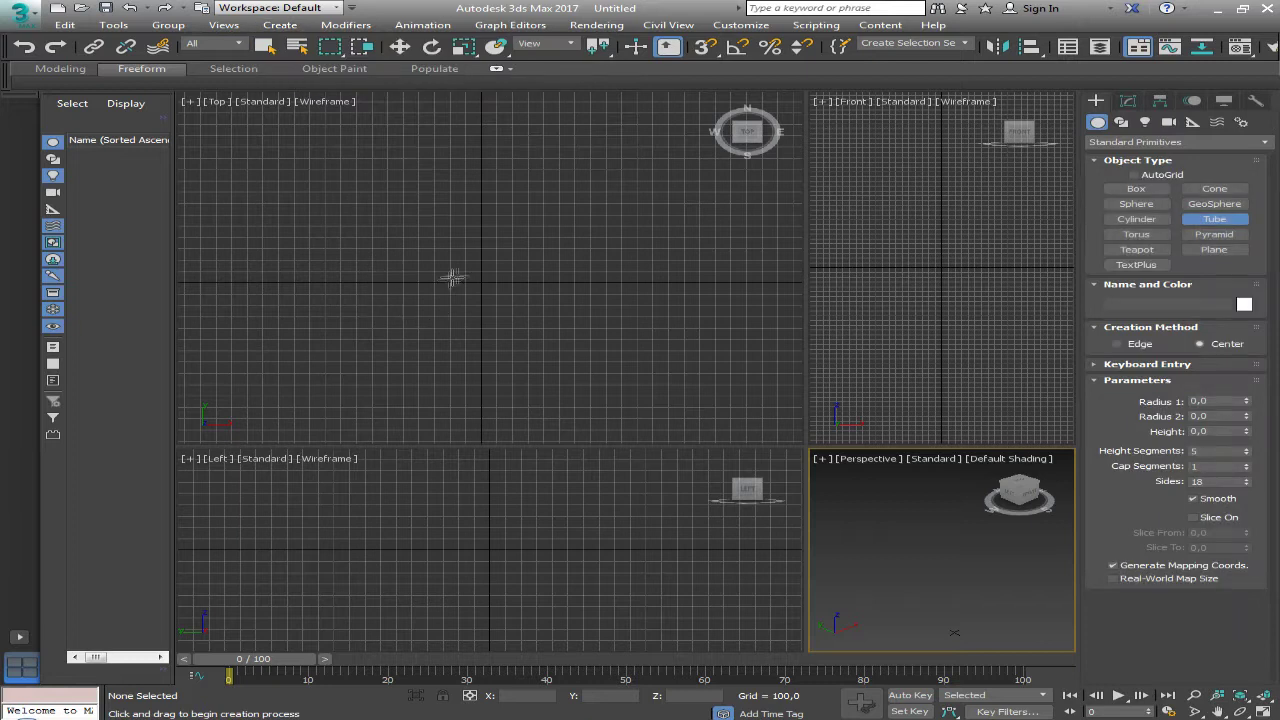
left_click_drag(472, 280, 548, 222)
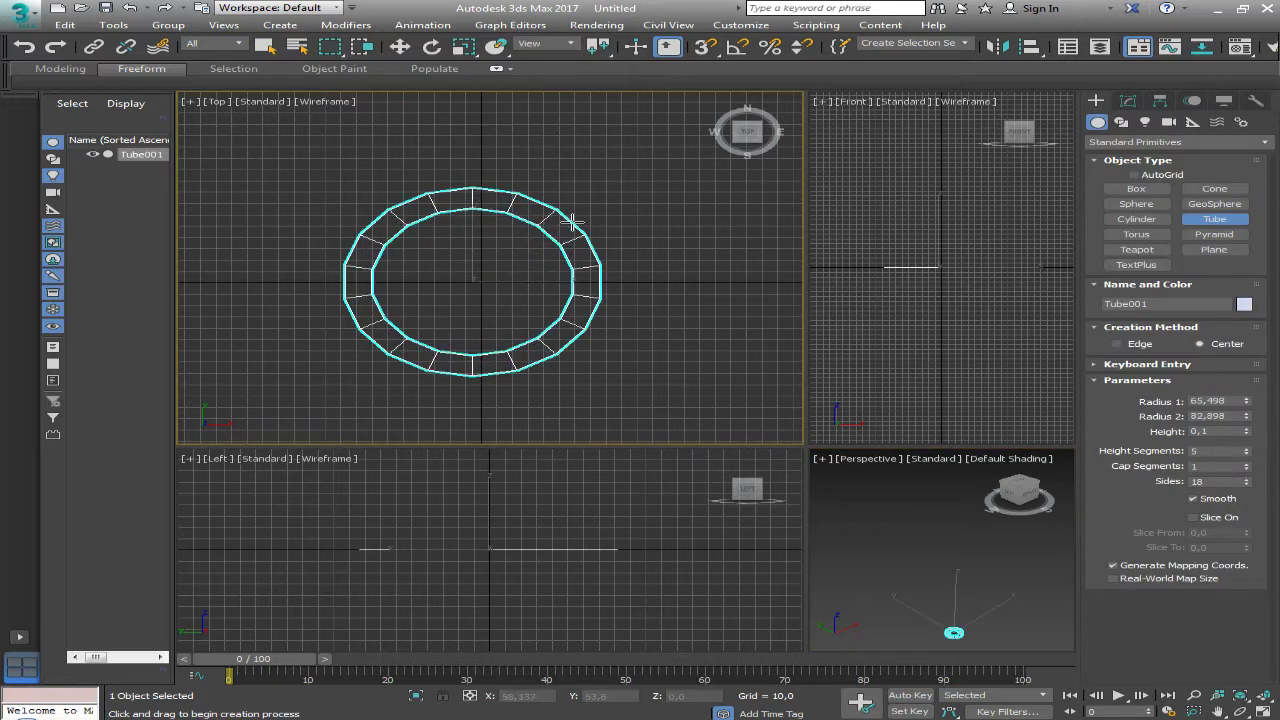
left_click(560, 190)
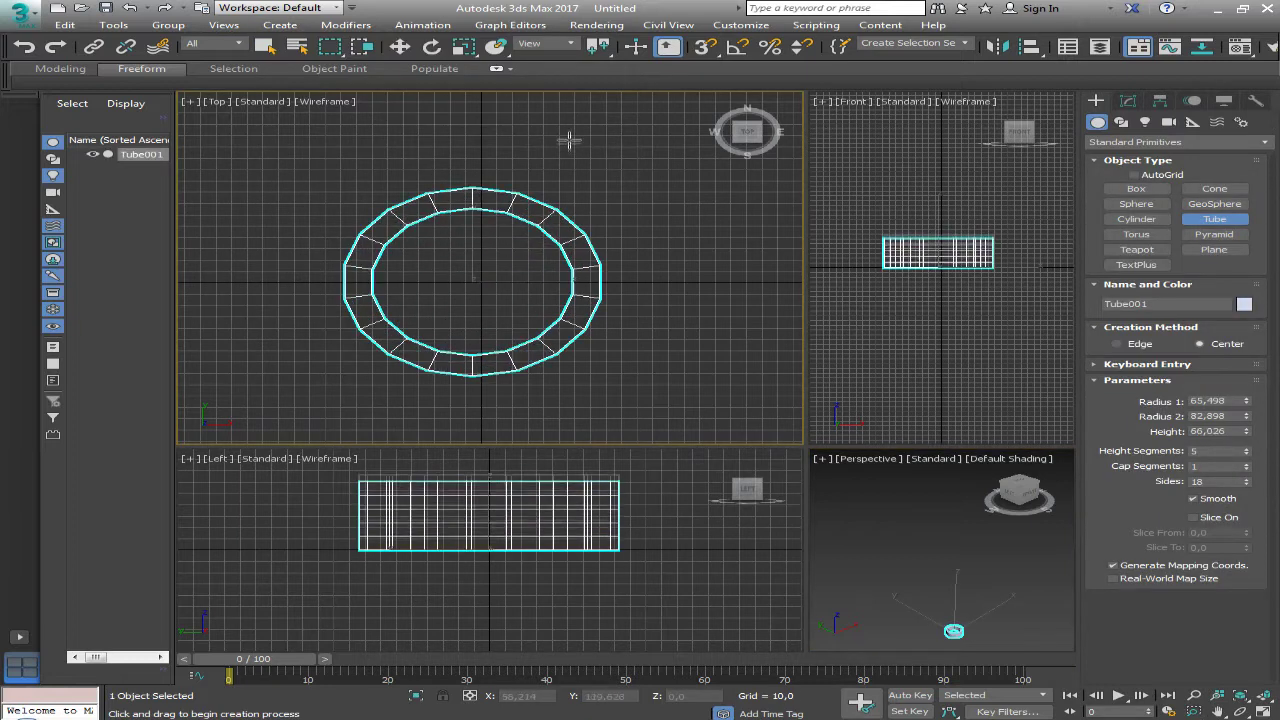
left_click(1238, 401)
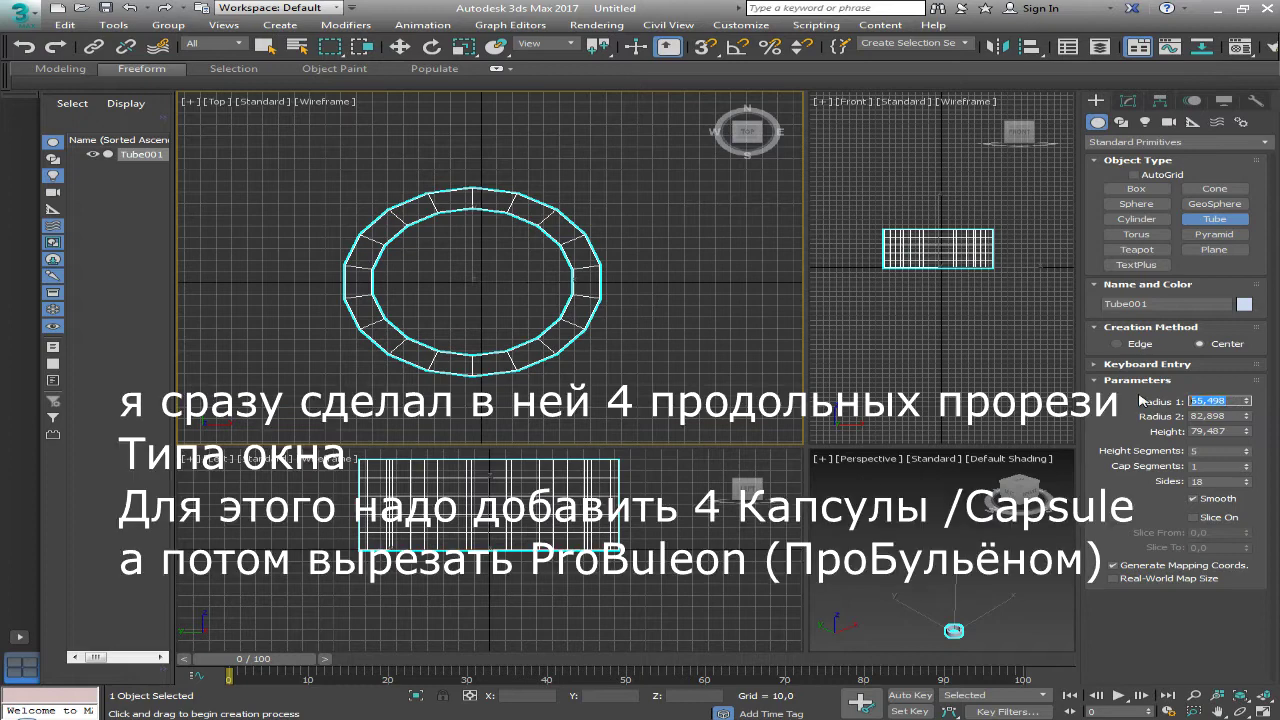
type("190")
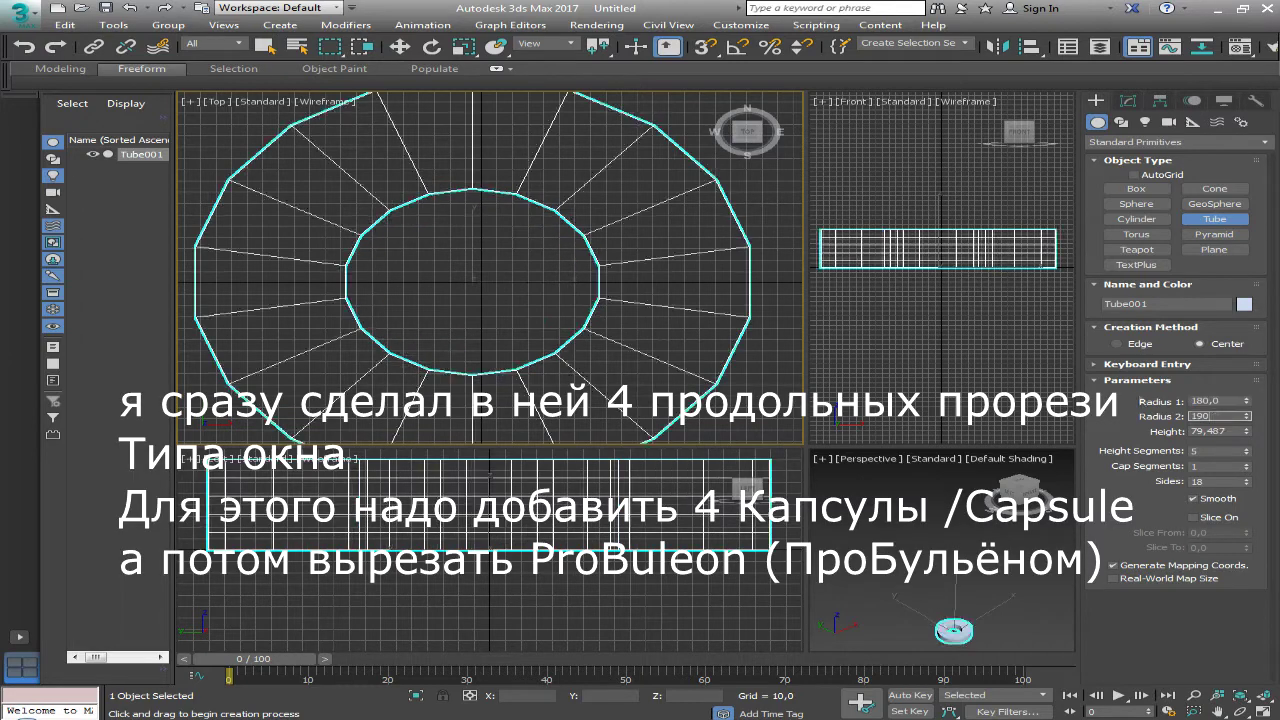
key("Tab")
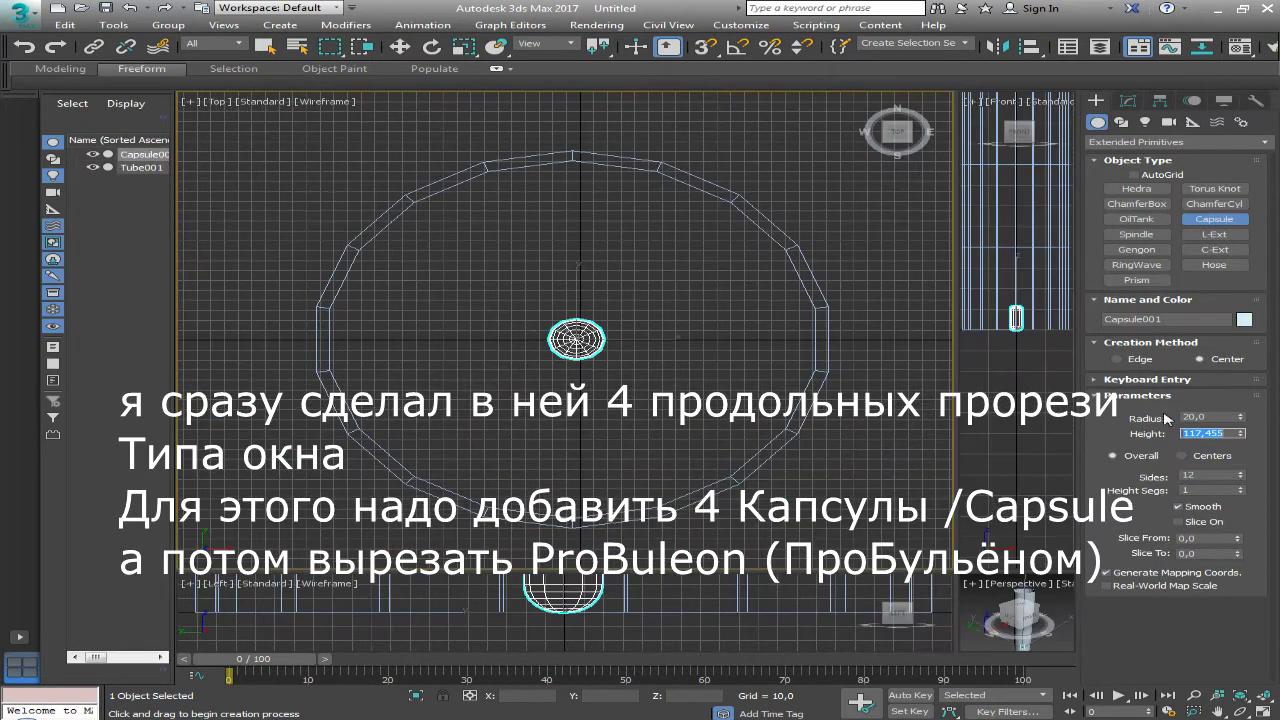
Give the capsule a height of 1500 and move it to X 174, Z 0
type("1500")
key("Return")
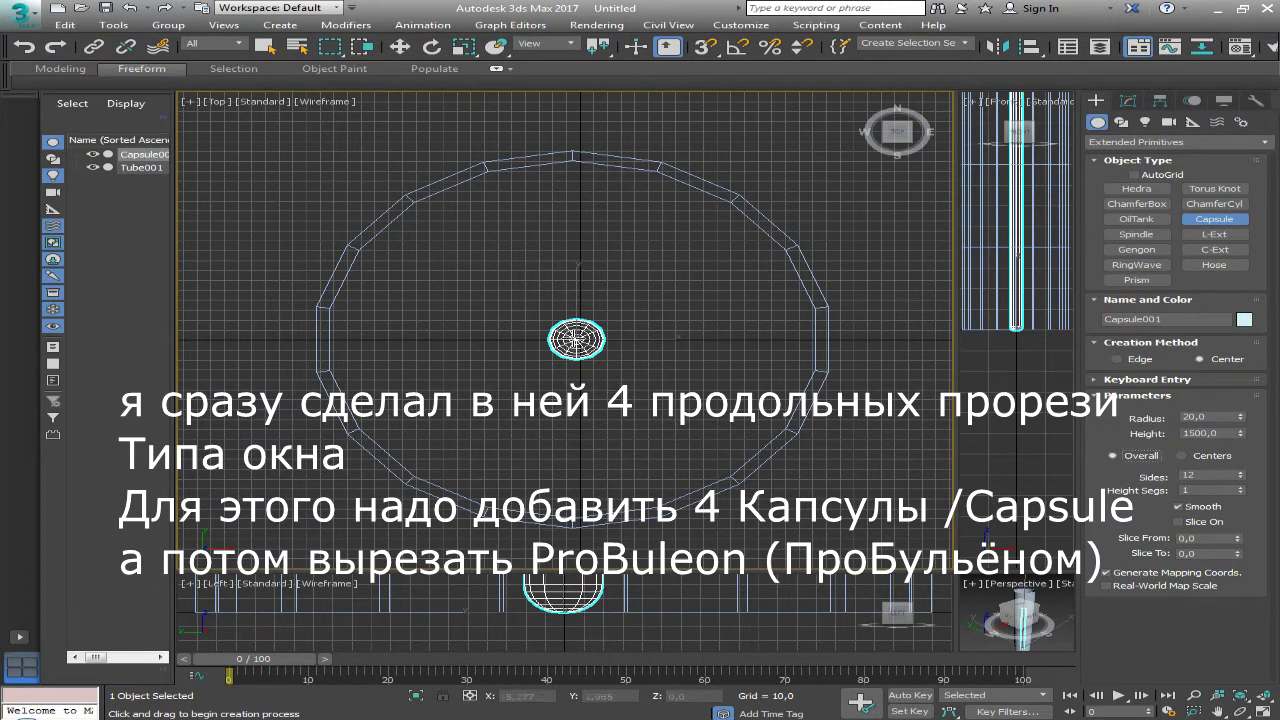
right_click(566, 342)
right_click(562, 344)
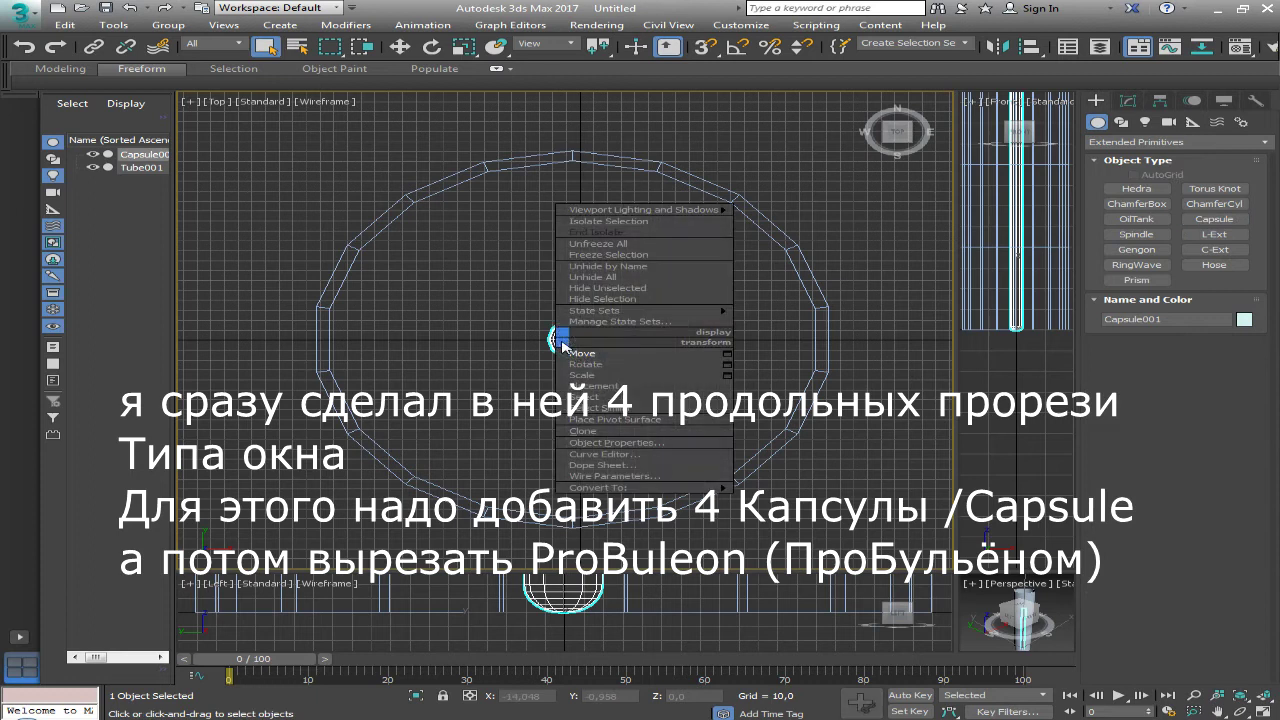
left_click(580, 353)
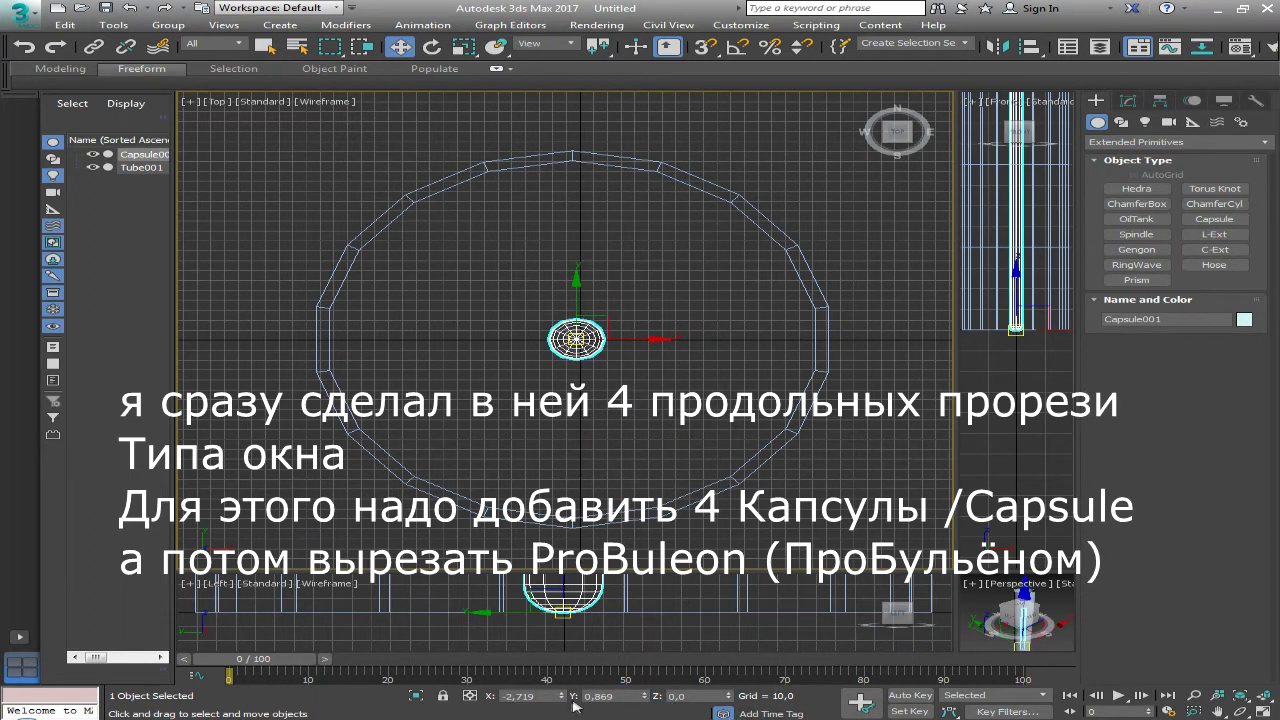
left_click(539, 695)
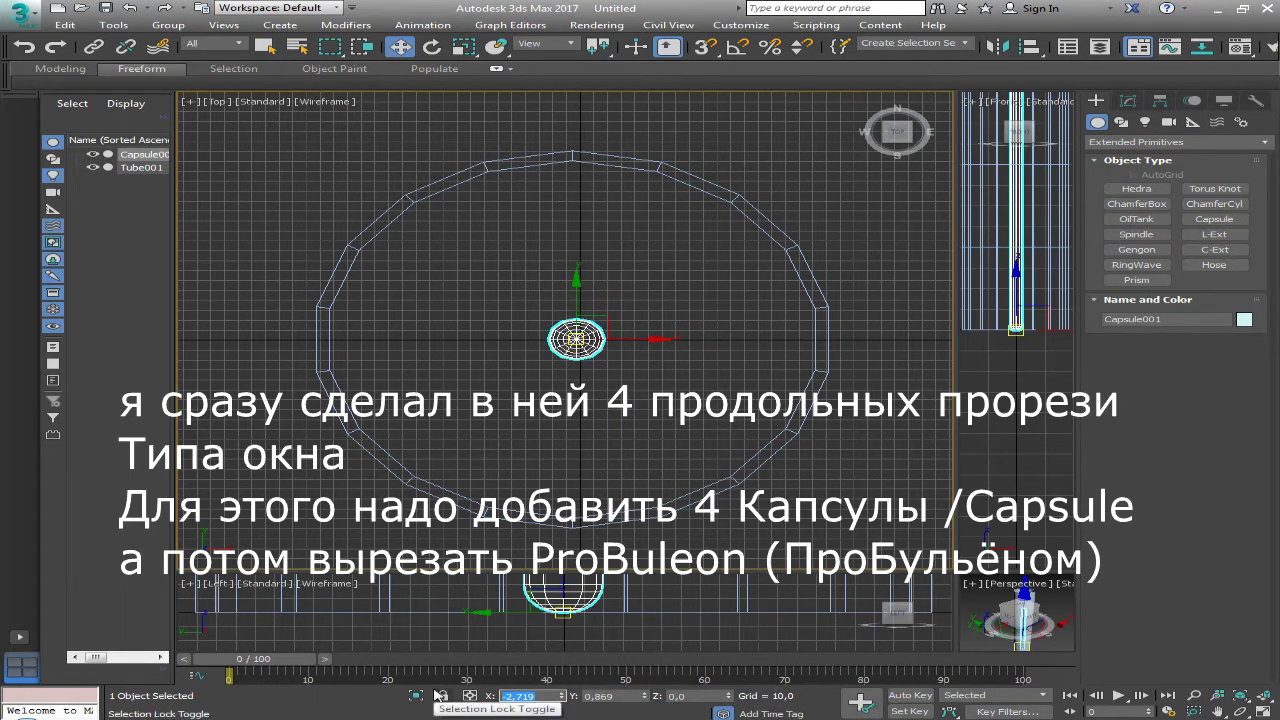
type("174")
key("Return")
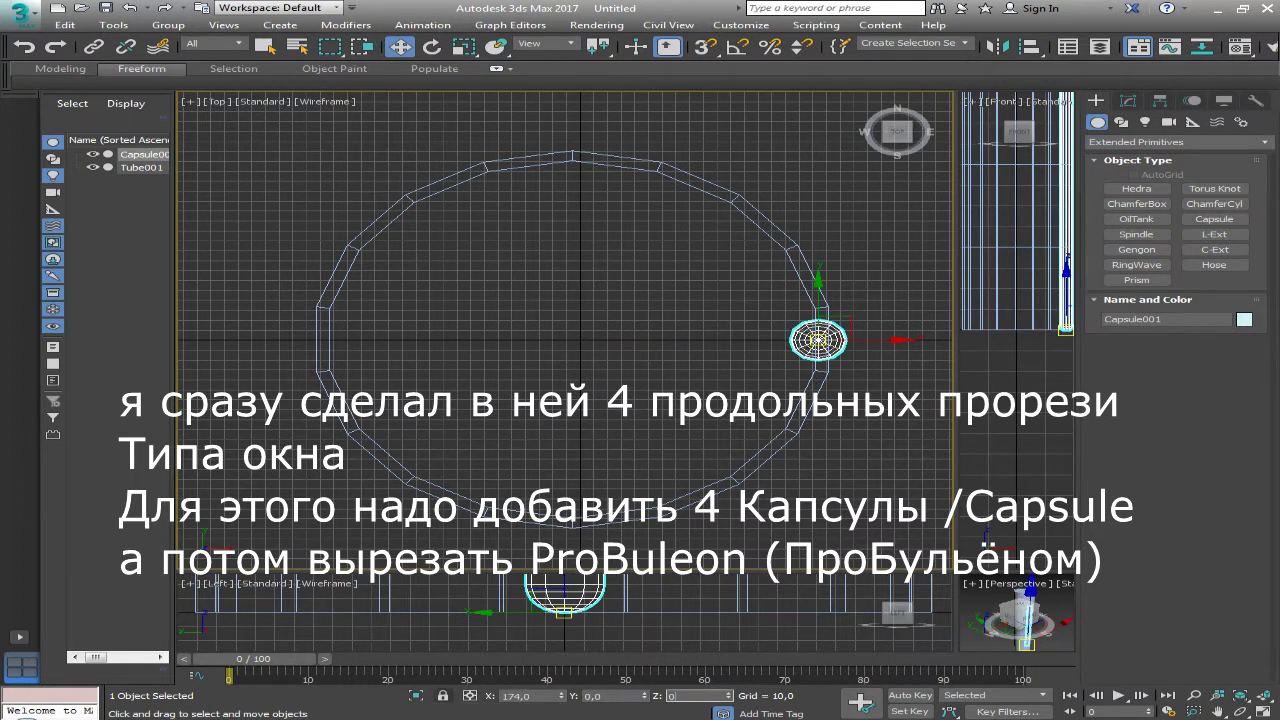
key("Tab")
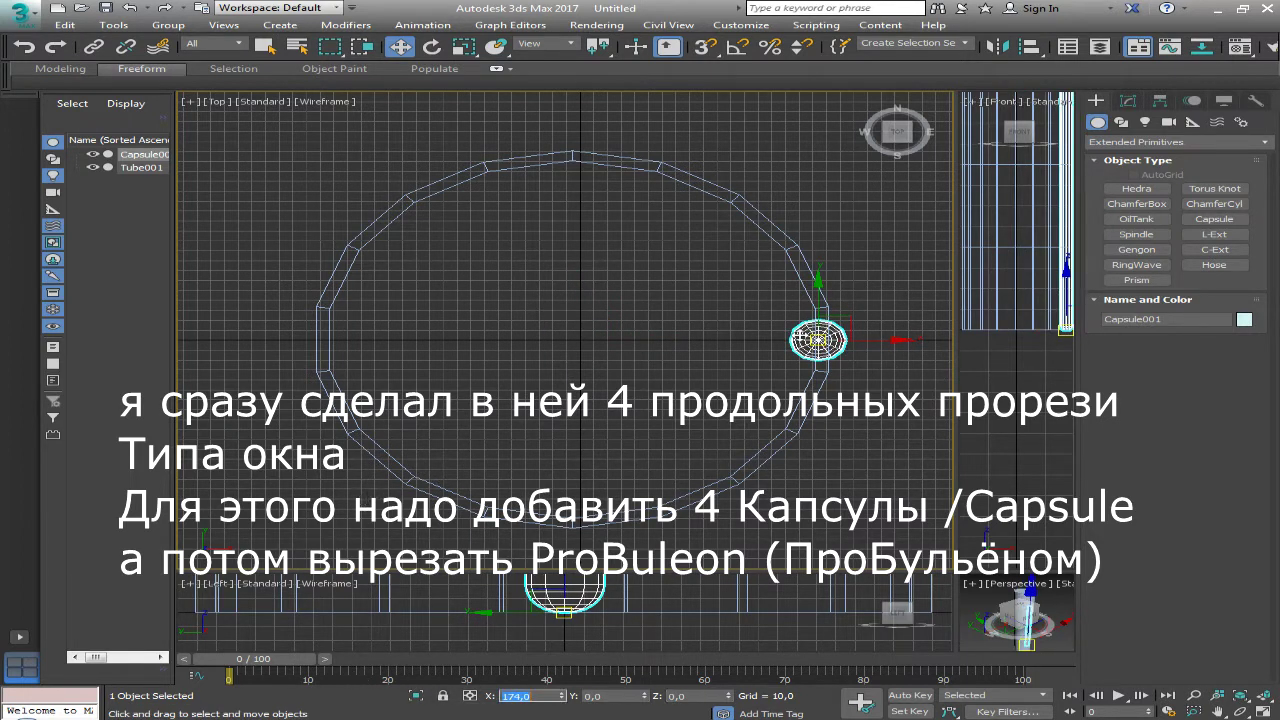
Clone the capsule as an instance and place the copy at X -174
right_click(802, 335)
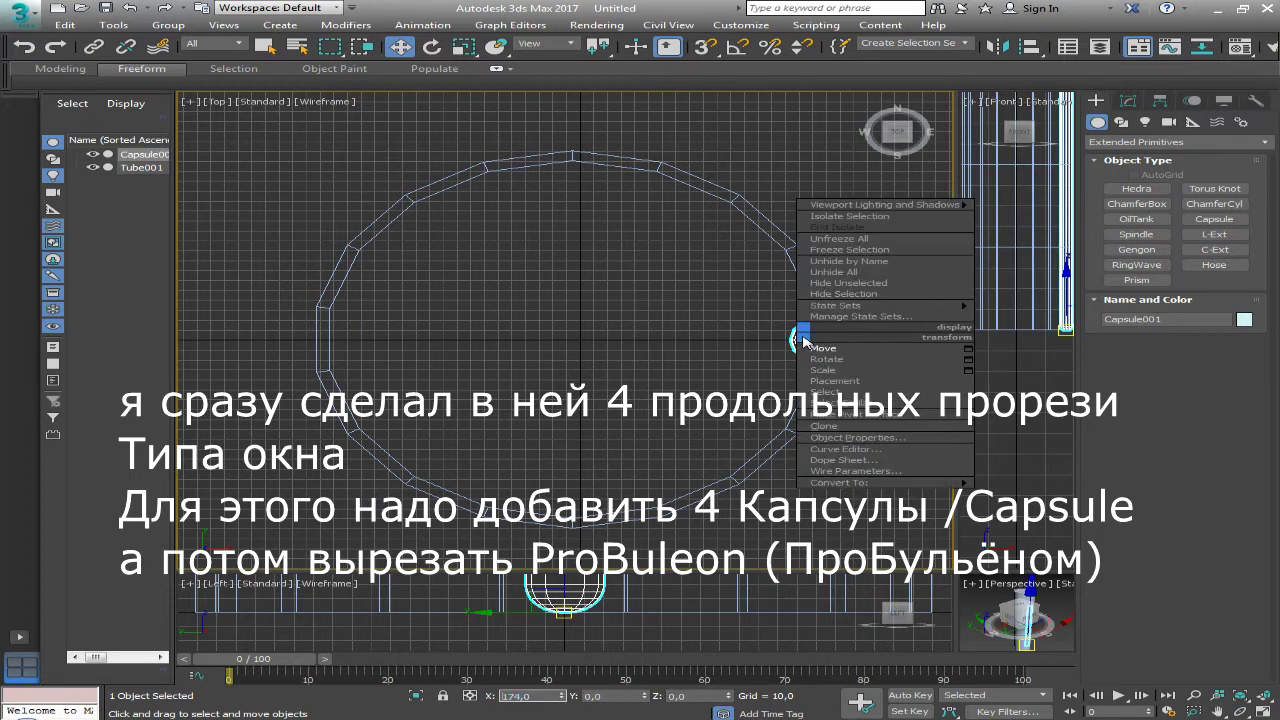
left_click(826, 428)
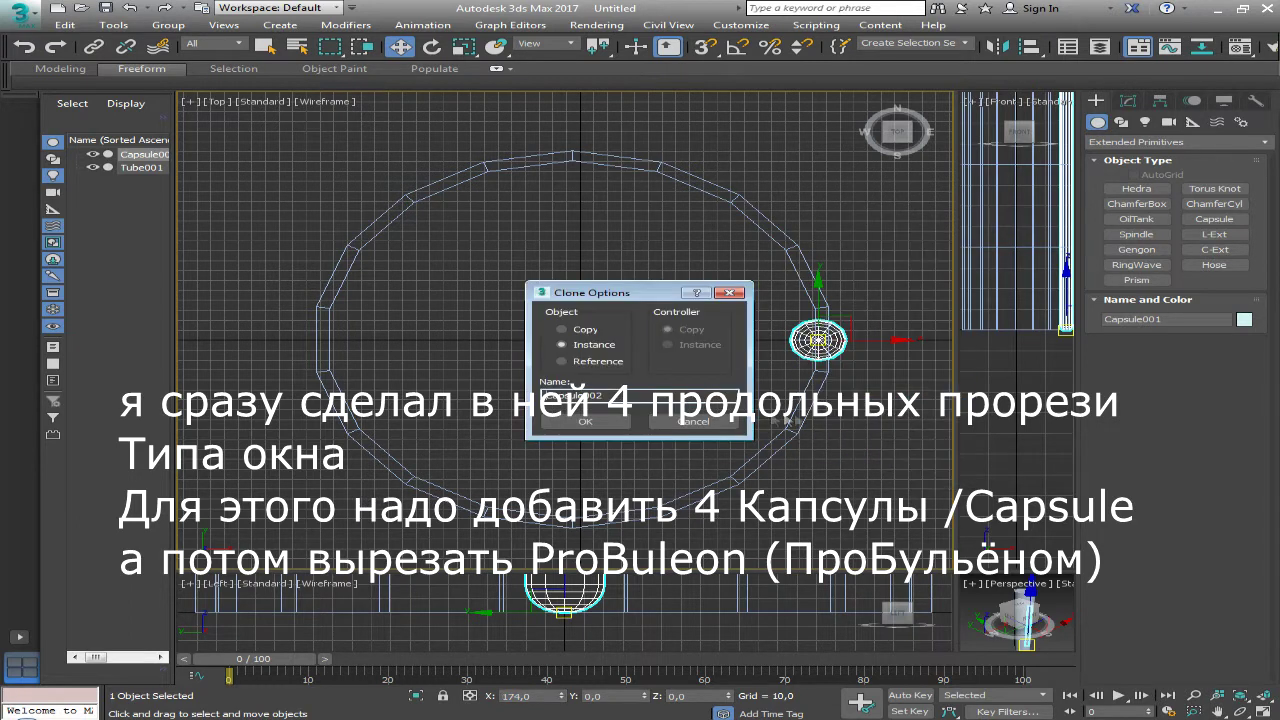
left_click(584, 422)
left_click_drag(893, 328, 409, 327)
double_click(530, 696)
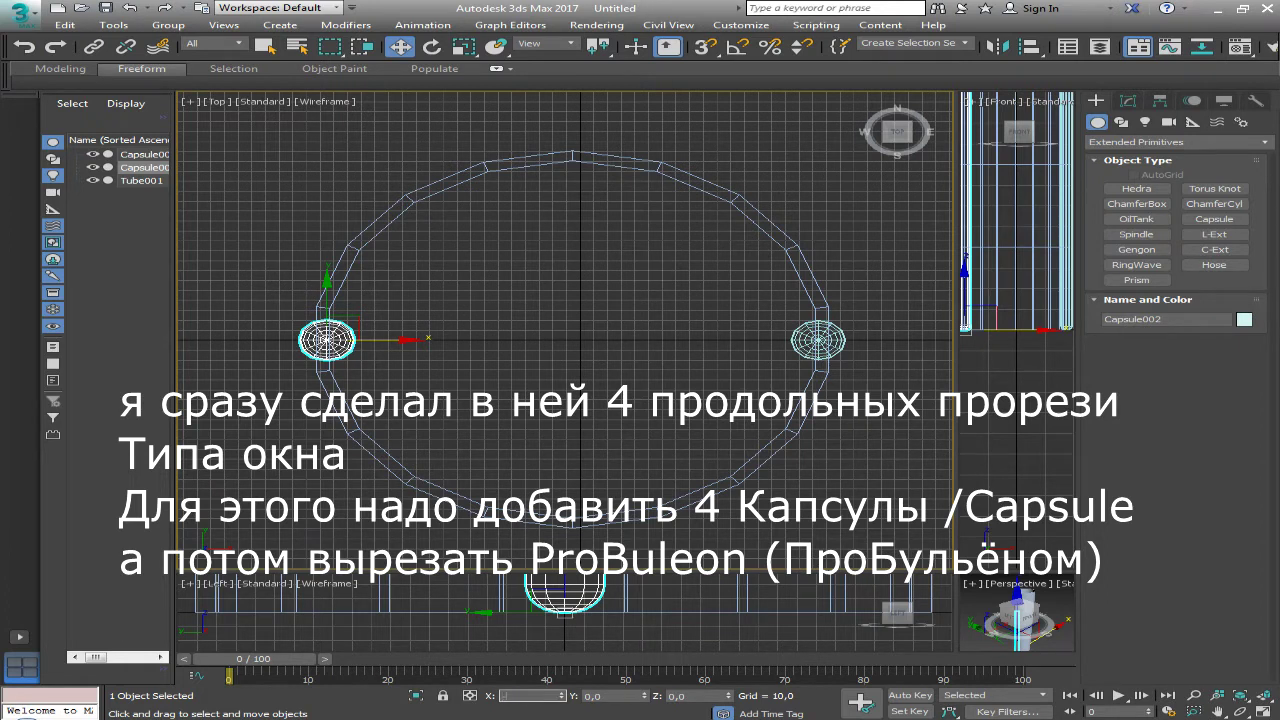
type("-174")
left_click(591, 688)
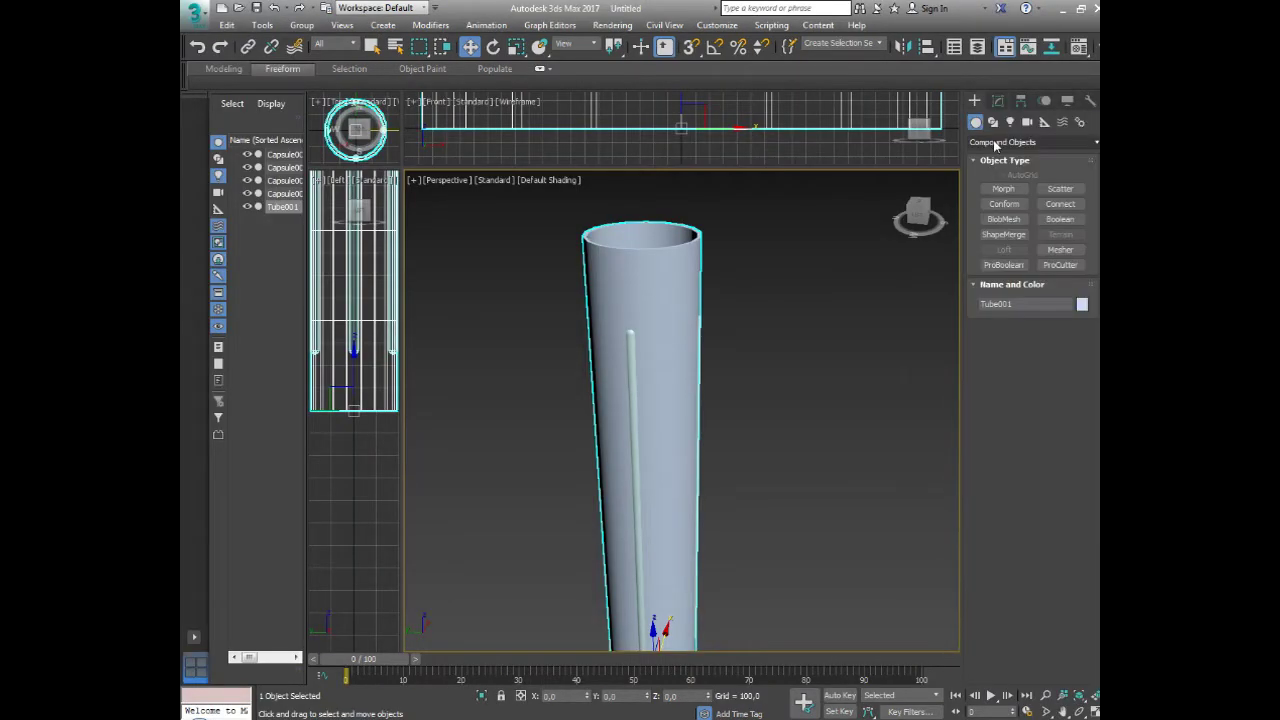
Make Tube001 a ProBoolean Subtraction with Retain Original Material, ready to pick operands
left_click(997, 268)
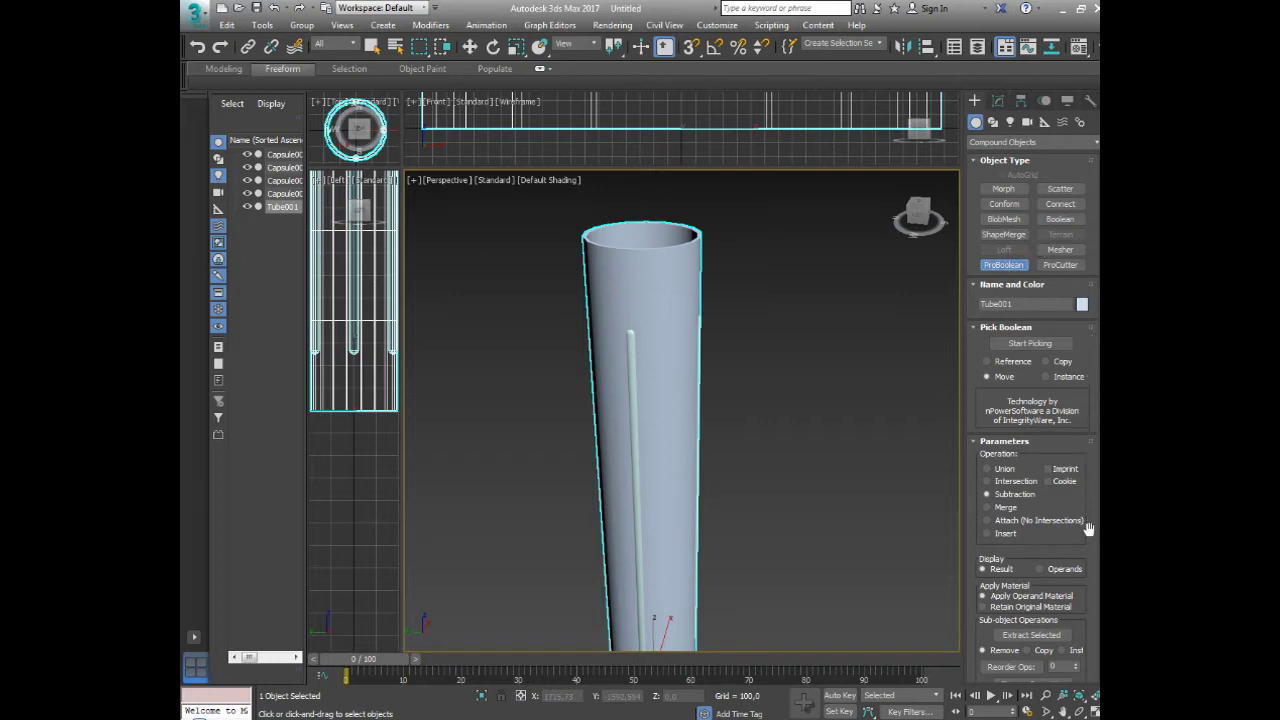
left_click_drag(1088, 529, 1093, 385)
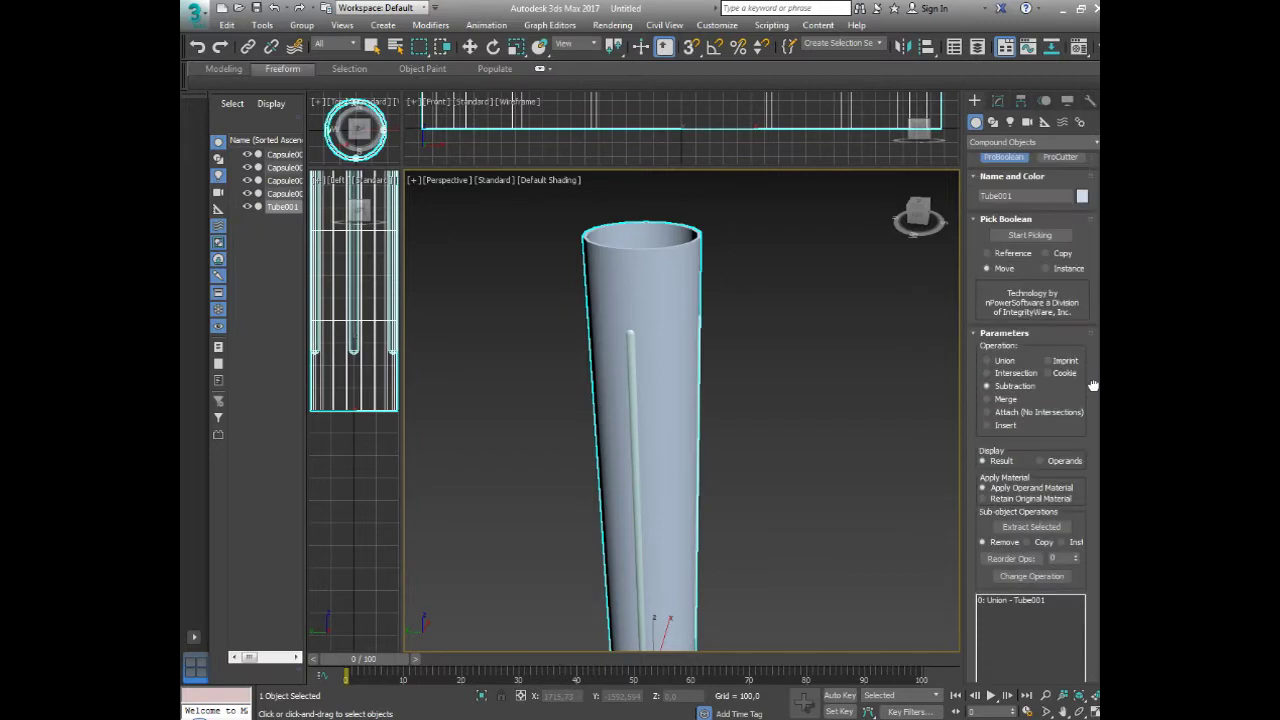
left_click_drag(1093, 385, 1085, 469)
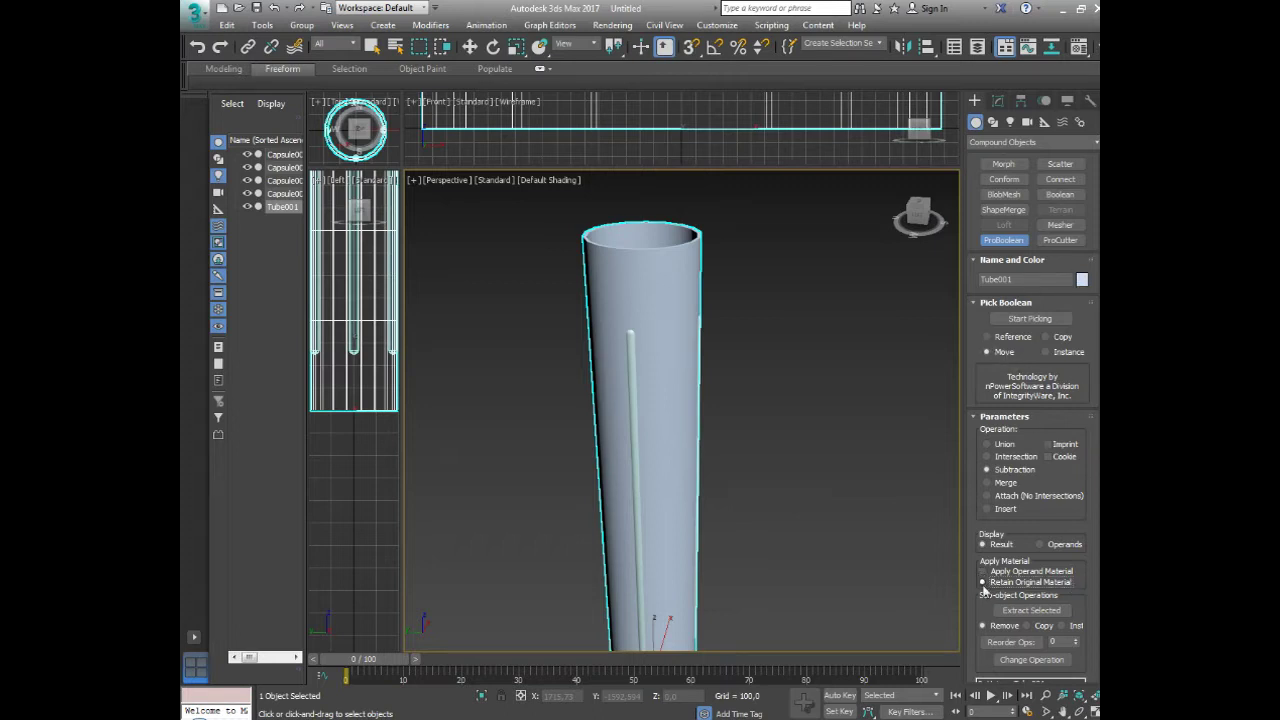
left_click(1033, 319)
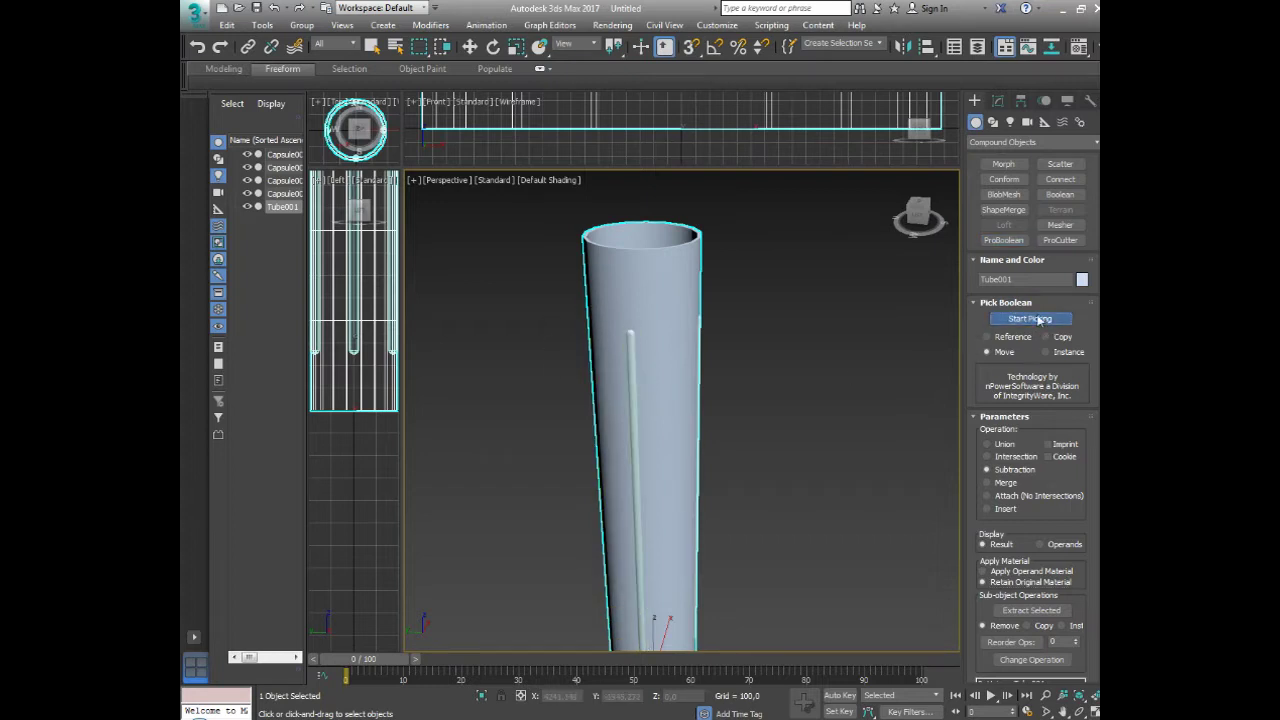
Subtract Capsule002, the inner capsule and Capsule001 from the tube wall
left_click(630, 406)
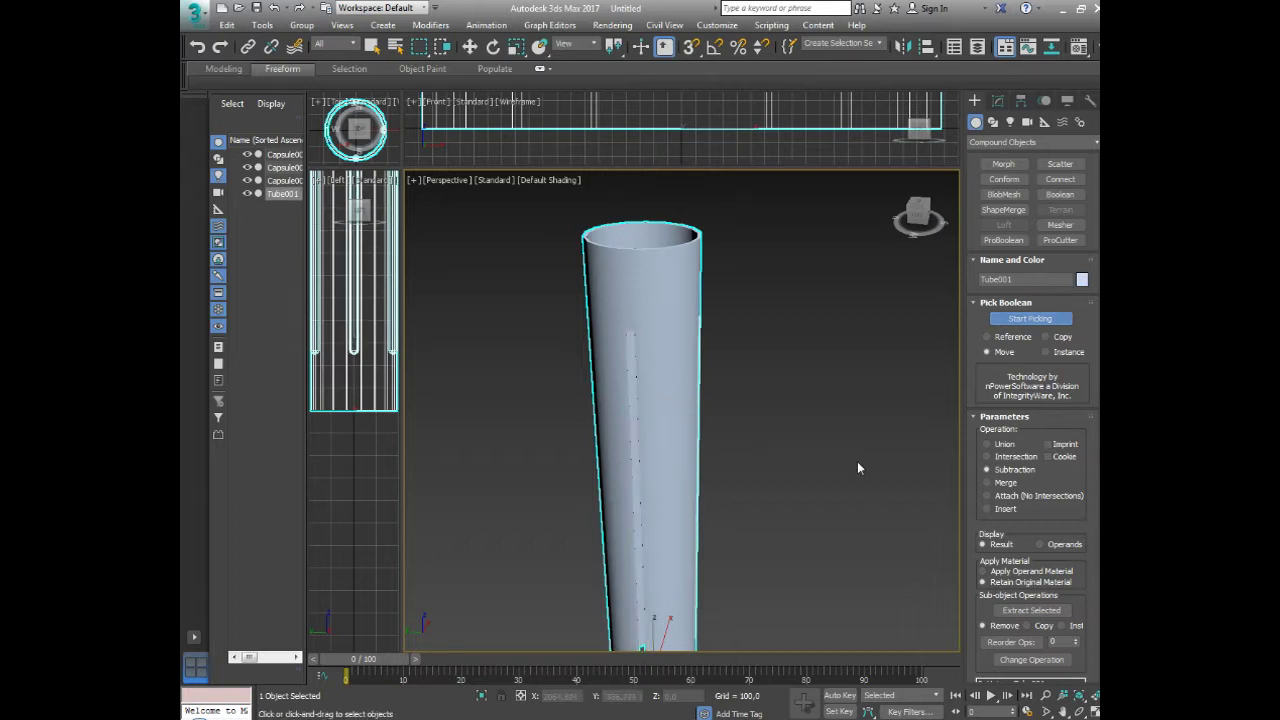
mouse_move(844, 440)
middle_mouse_down()
mouse_move(840, 403)
mouse_move(753, 447)
mouse_move(694, 432)
middle_mouse_up()
left_click(656, 322)
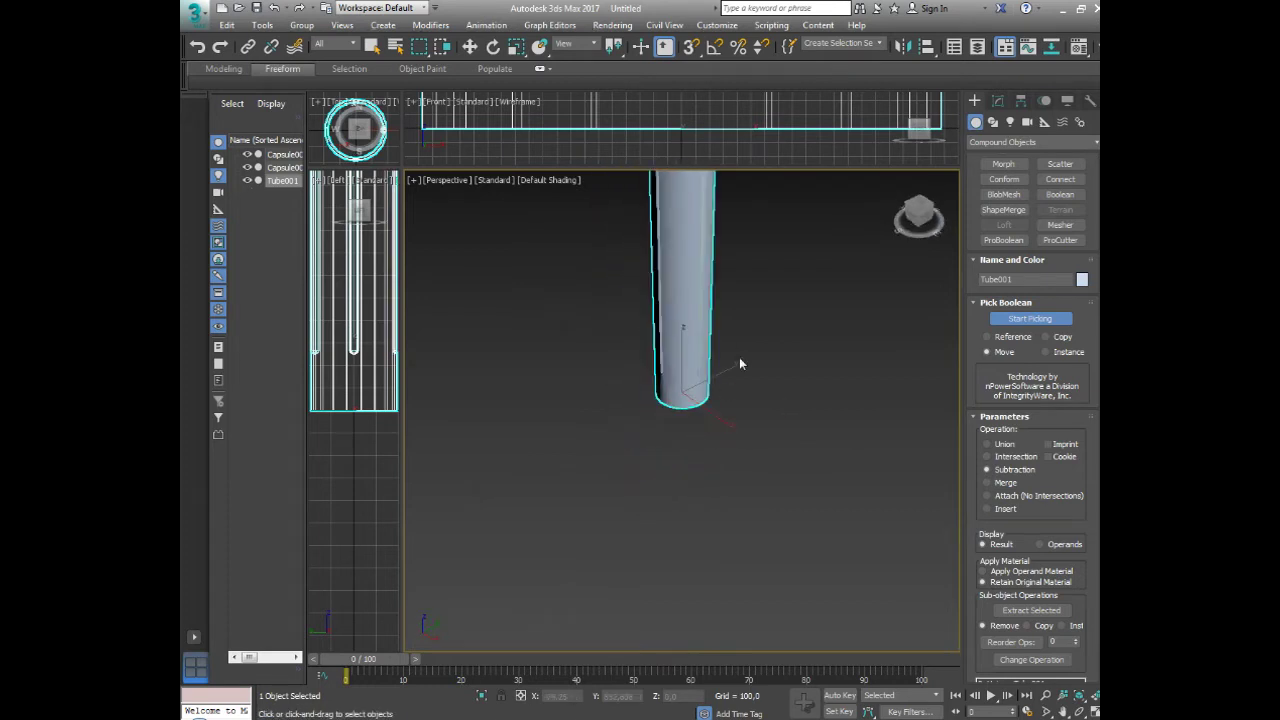
middle_click_drag(739, 364, 737, 449, "alt")
scroll(765, 396, "down", 2)
scroll(765, 396, "down", 2)
scroll(765, 396, "up", 8)
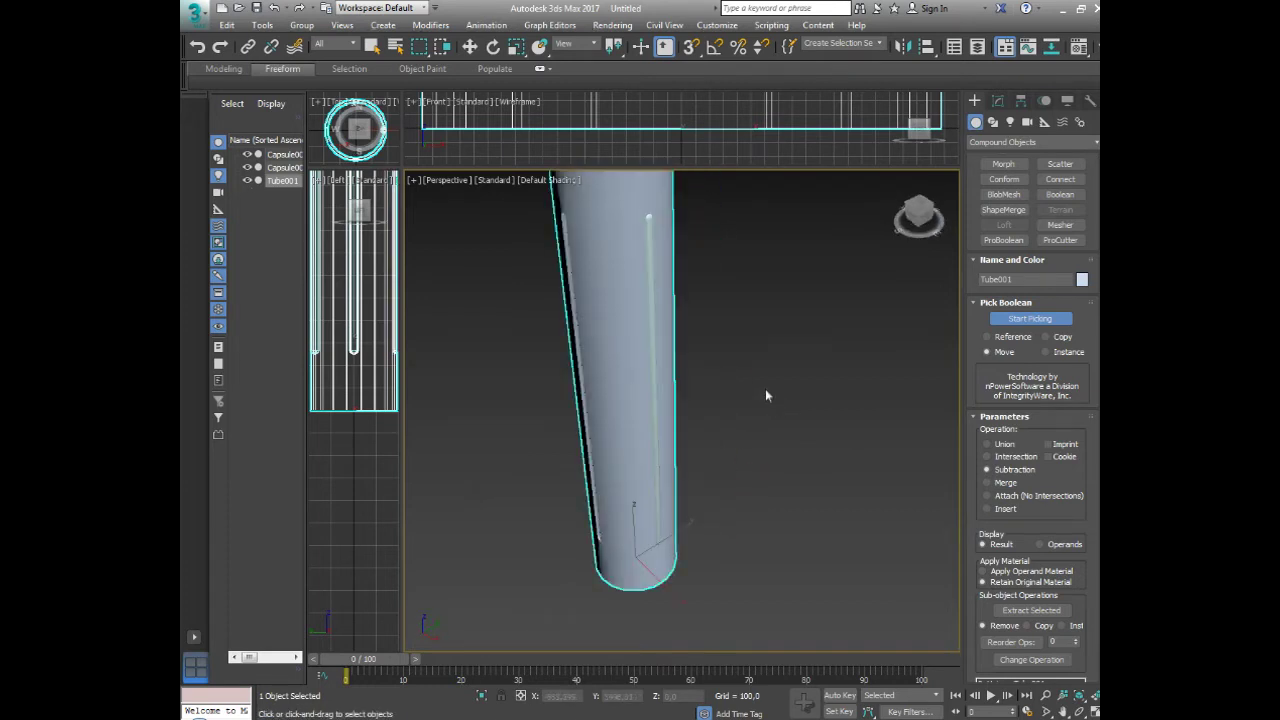
left_click(652, 291)
Orbit, pan and zoom the Perspective view to inspect the slotted tube upright and from its base
scroll(764, 379, "down", 2)
scroll(766, 391, "down", 2)
middle_click_drag(766, 391, 743, 380, "alt")
scroll(729, 479, "down", 2)
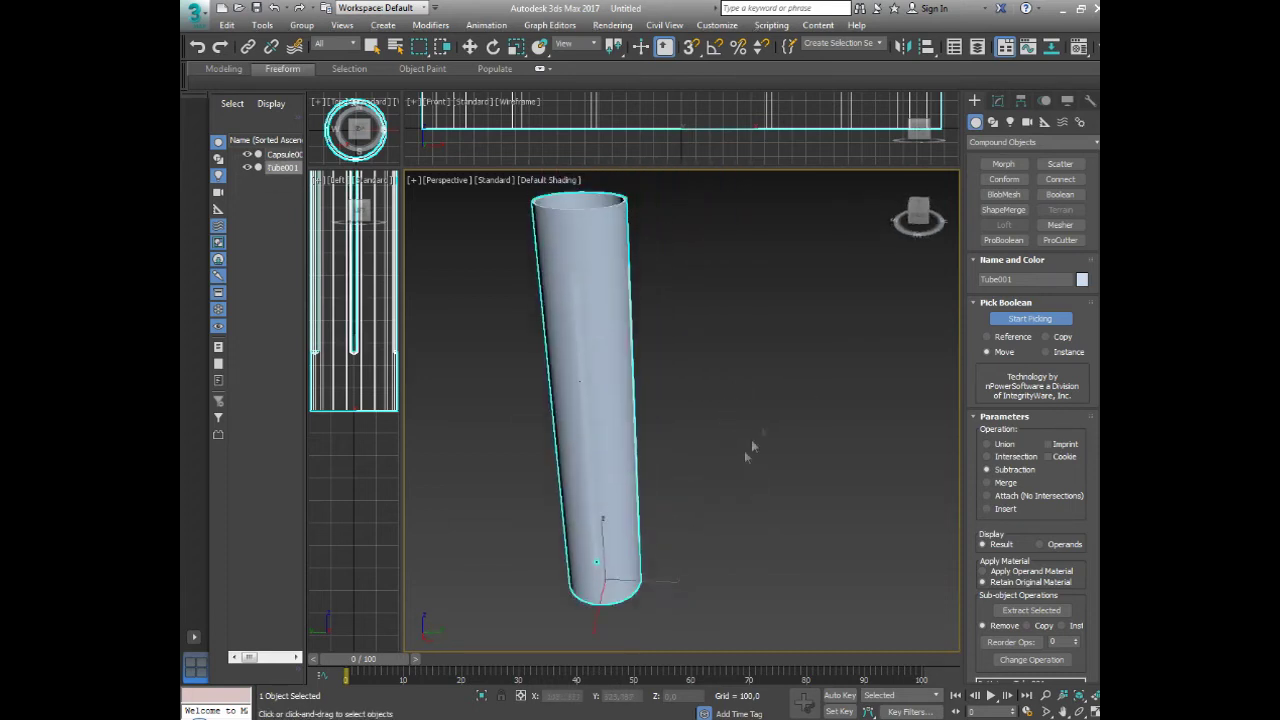
middle_click_drag(729, 479, 557, 316, "alt")
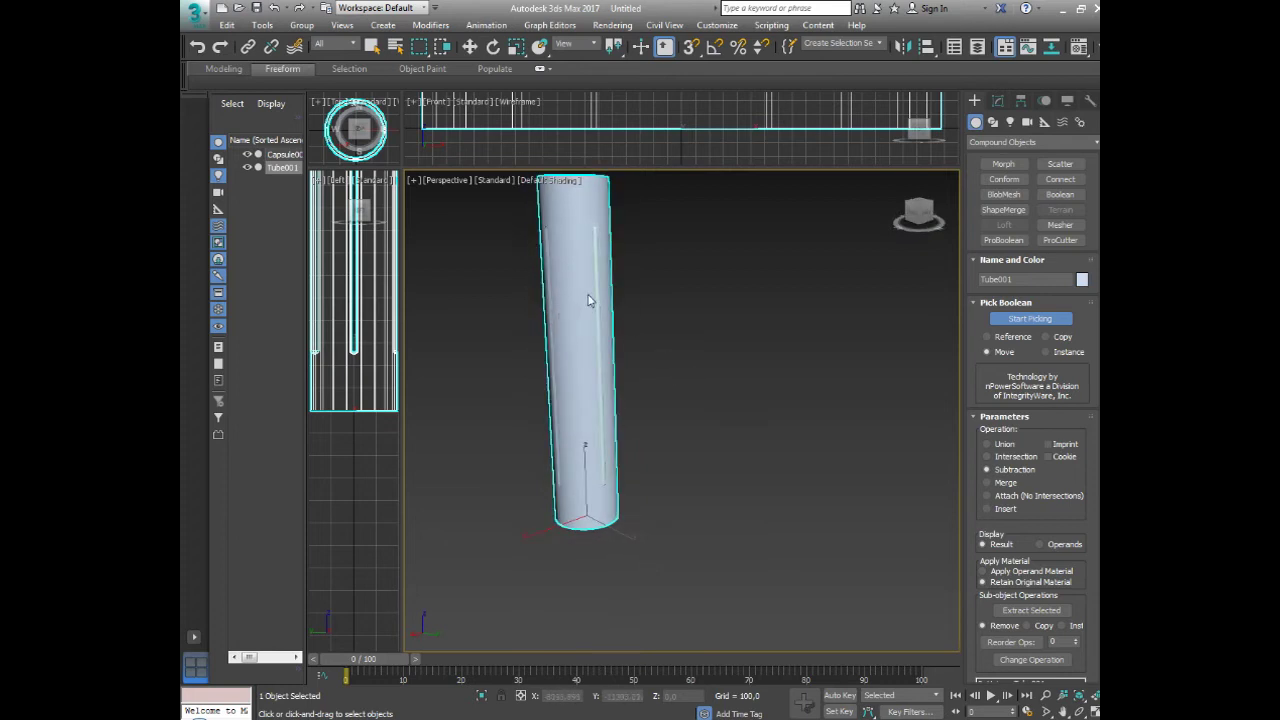
middle_click_drag(589, 301, 900, 357, "alt")
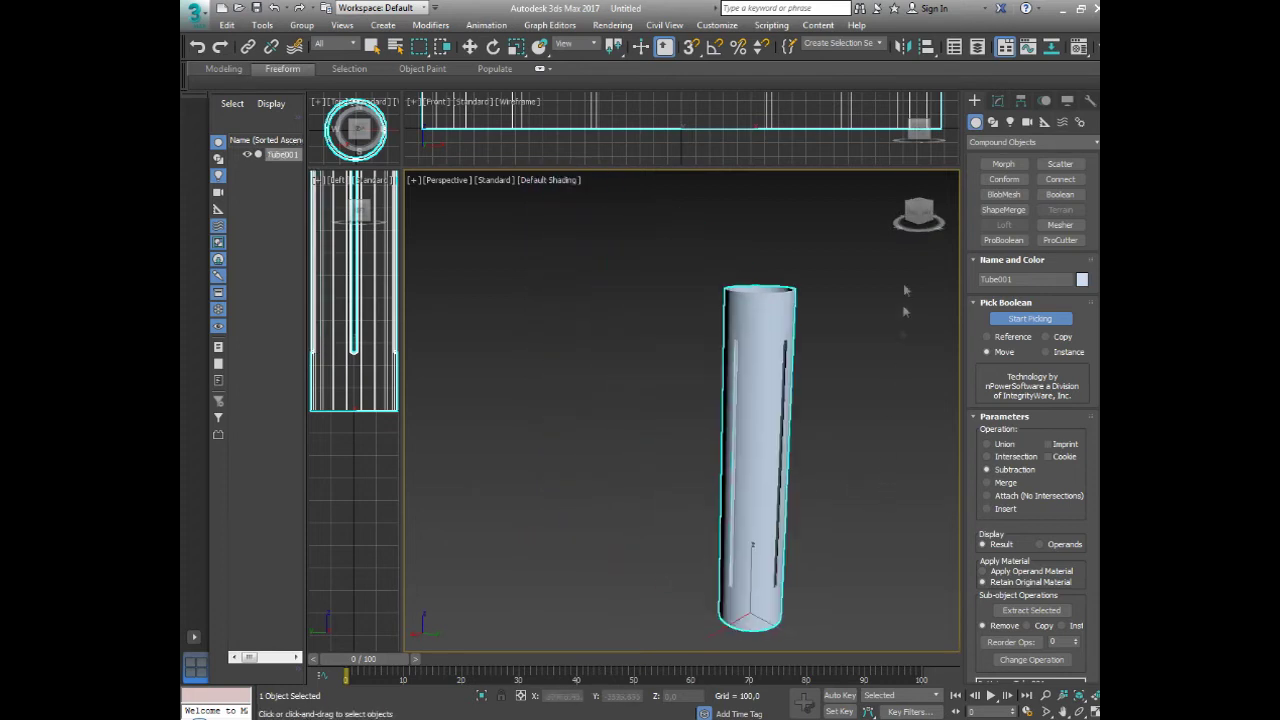
left_click(897, 179)
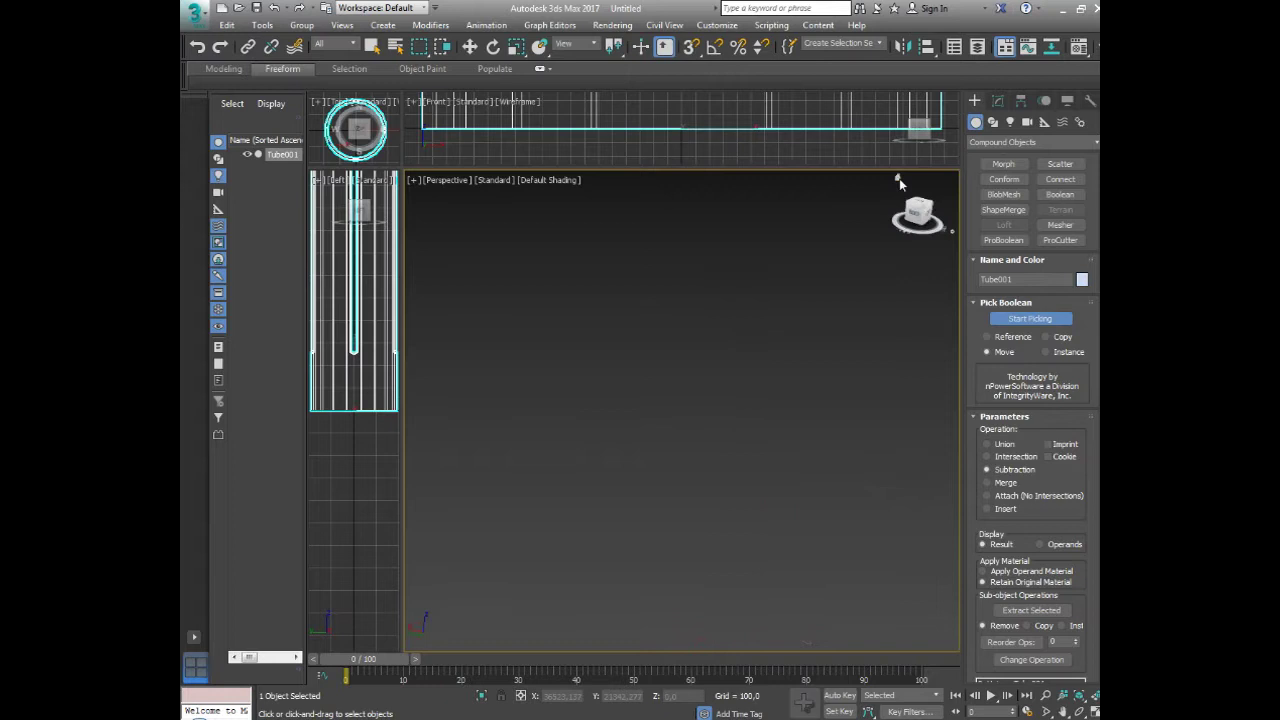
scroll(793, 487, "down", 5)
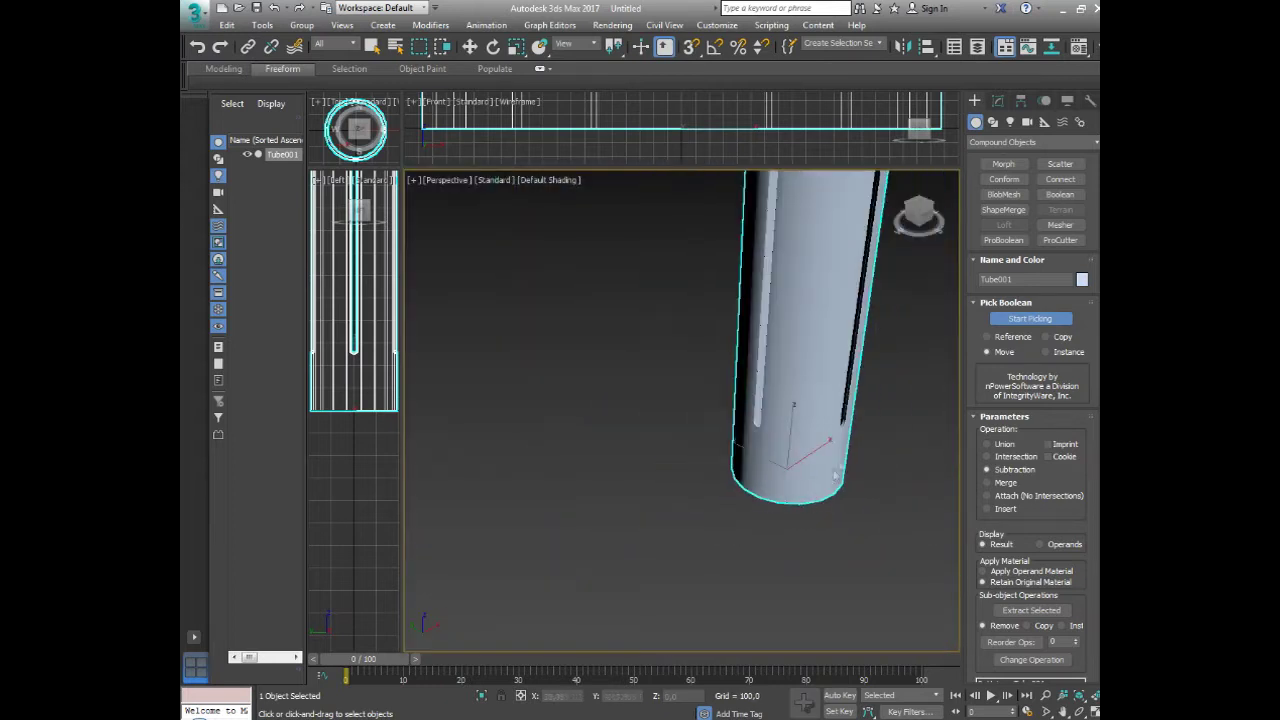
middle_click_drag(888, 396, 877, 462)
mouse_move(894, 349)
middle_mouse_down("alt")
mouse_move(874, 404)
mouse_move(851, 403)
mouse_move(814, 354)
mouse_move(776, 375)
mouse_move(766, 434)
mouse_move(780, 460)
mouse_move(789, 417)
mouse_move(805, 432)
middle_mouse_up("alt")
middle_click_drag(806, 412, 808, 405)
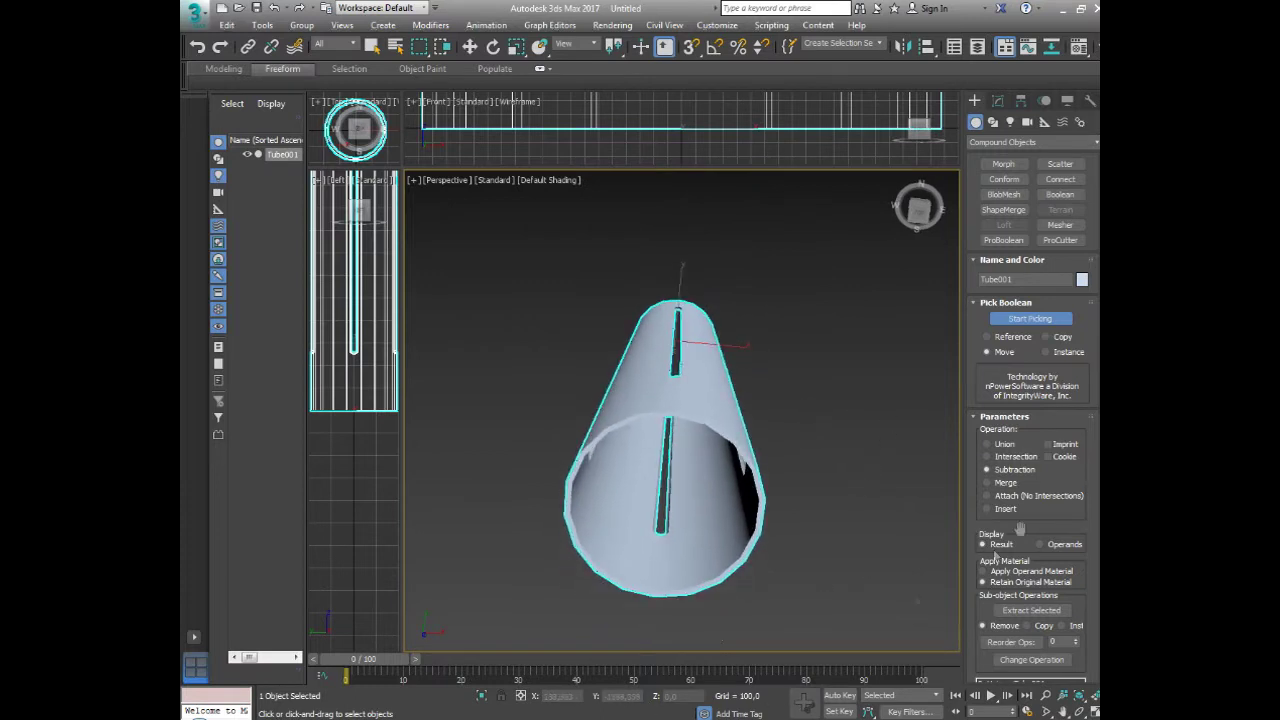
Switch the Create panel category to Standard Primitives and zoom in on the slotted tube
left_click(990, 143)
left_click(987, 158)
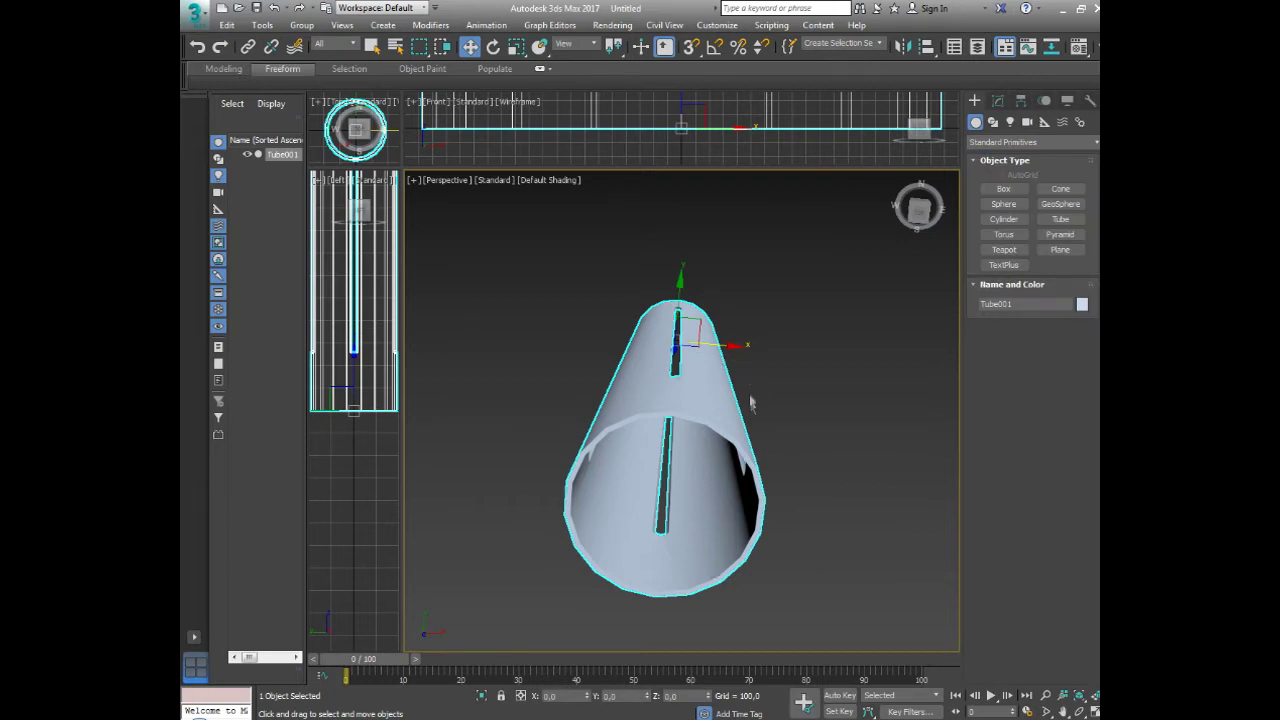
mouse_move(790, 484)
middle_mouse_down("alt")
mouse_move(789, 341)
mouse_move(829, 480)
middle_mouse_up("alt")
scroll(828, 461, "up", 3)
mouse_move(800, 423)
middle_mouse_down()
mouse_move(884, 443)
mouse_move(867, 438)
middle_mouse_up()
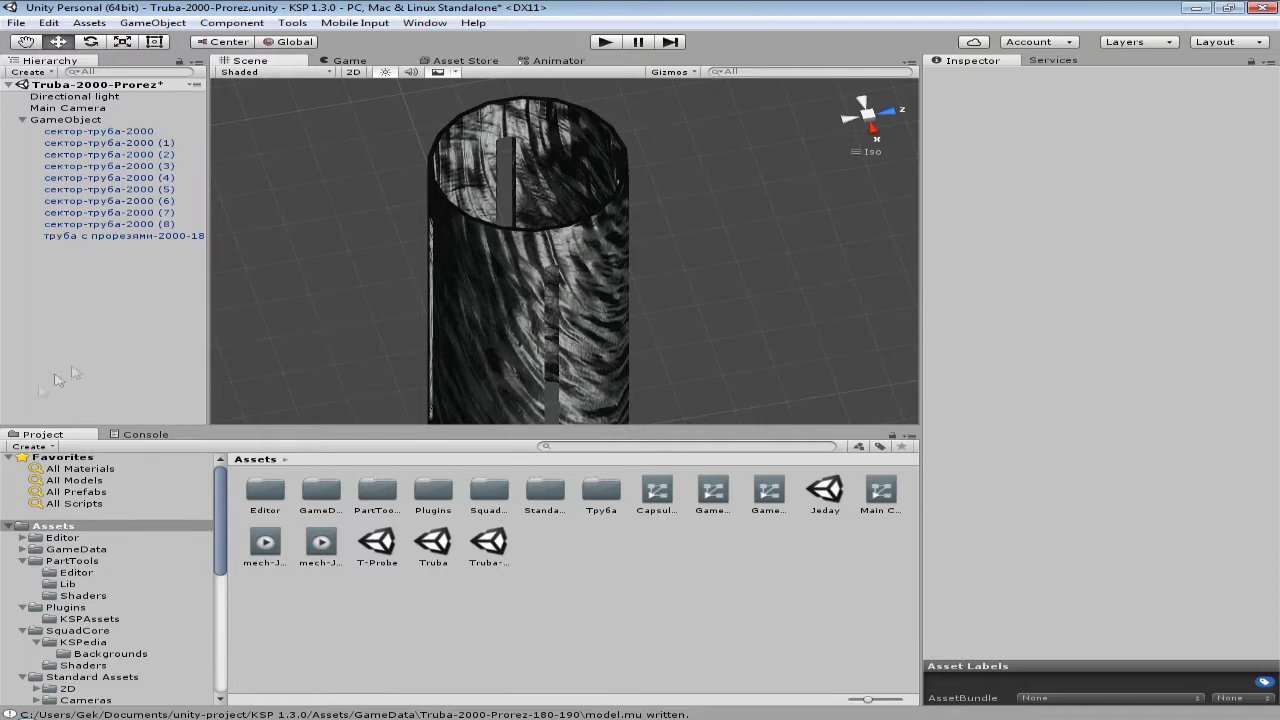
Show the Труба folder's textures, materials and tube model in the Project browser
left_click_drag(220, 540, 224, 676)
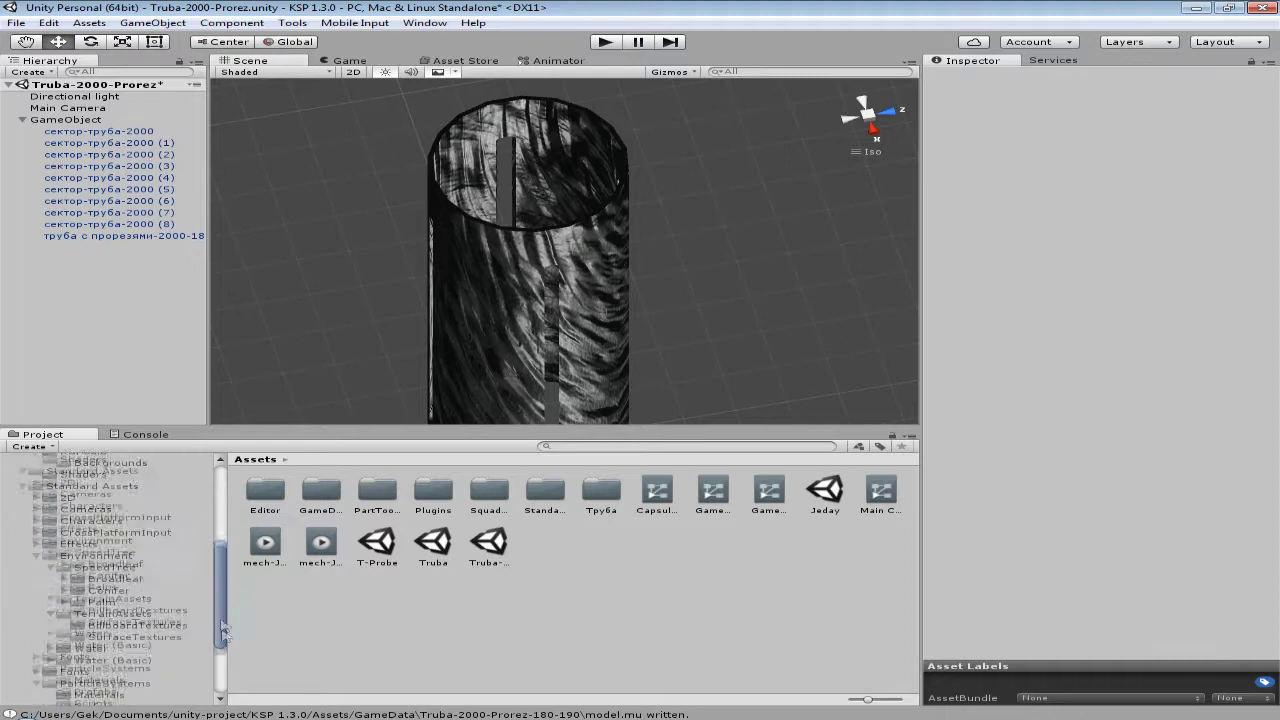
left_click(64, 674)
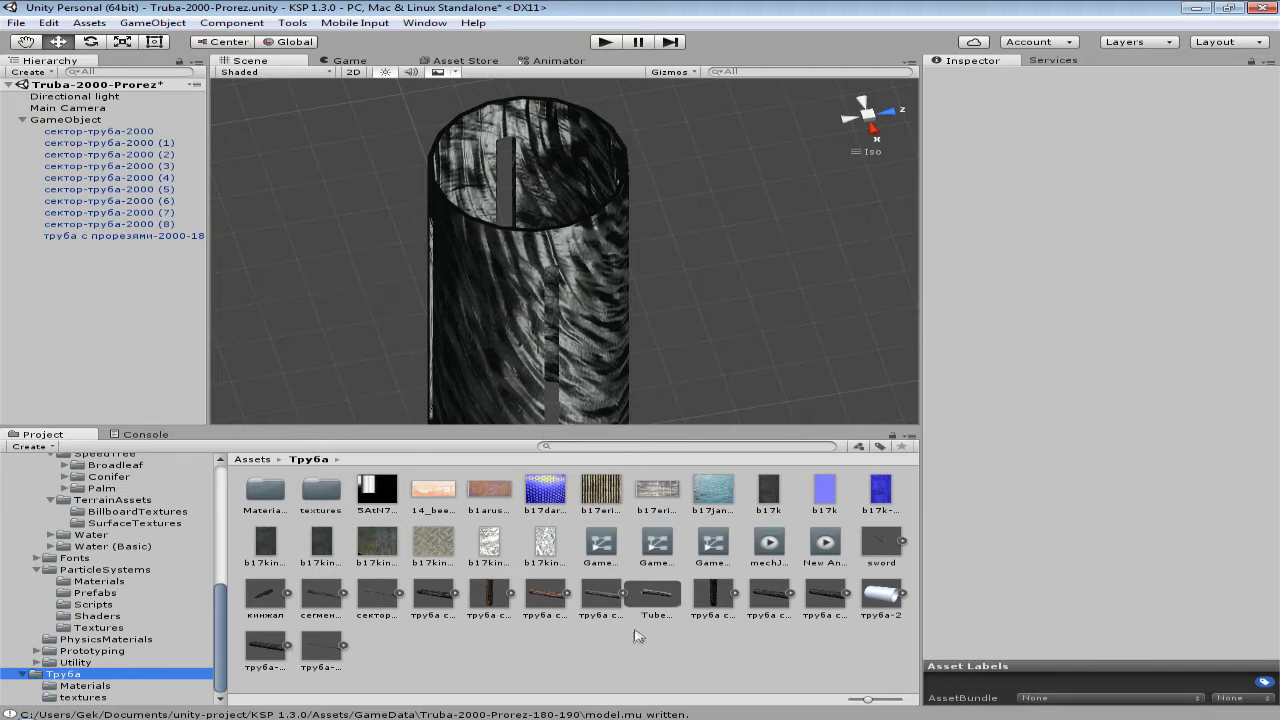
left_click(582, 652)
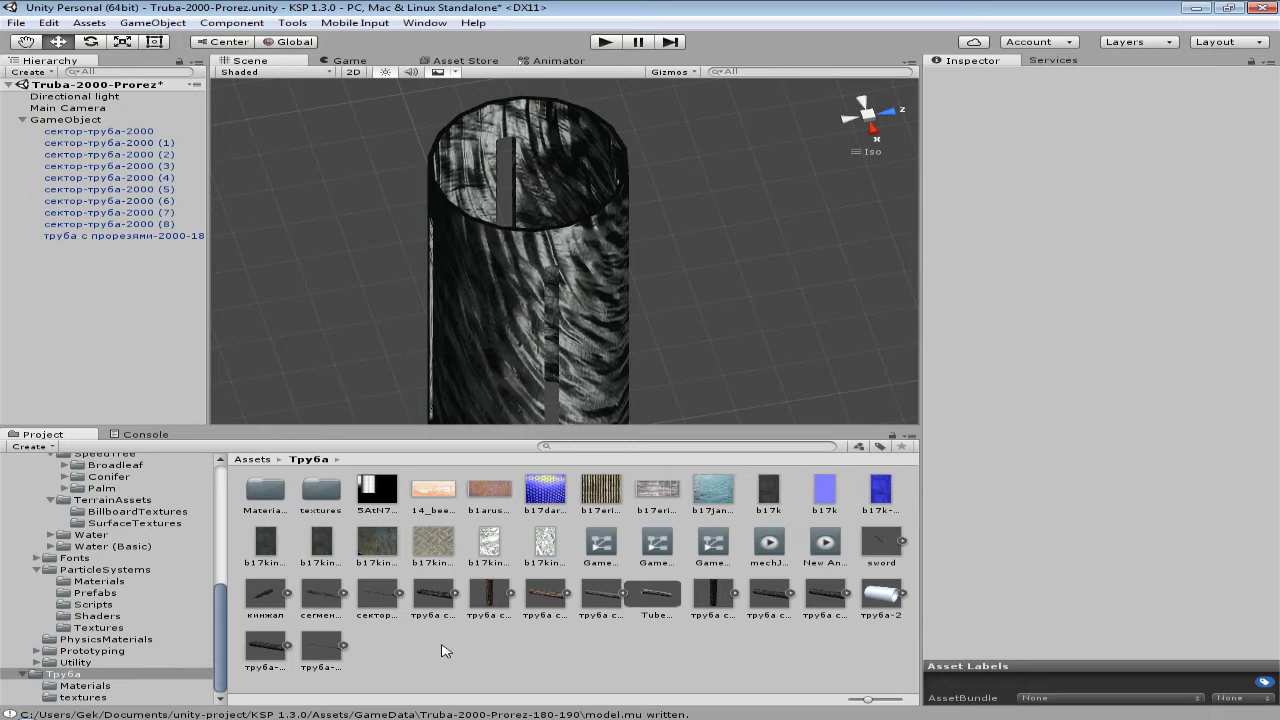
Review the труба с прорезями model's import settings and upright preview, then deselect it
left_click(825, 592)
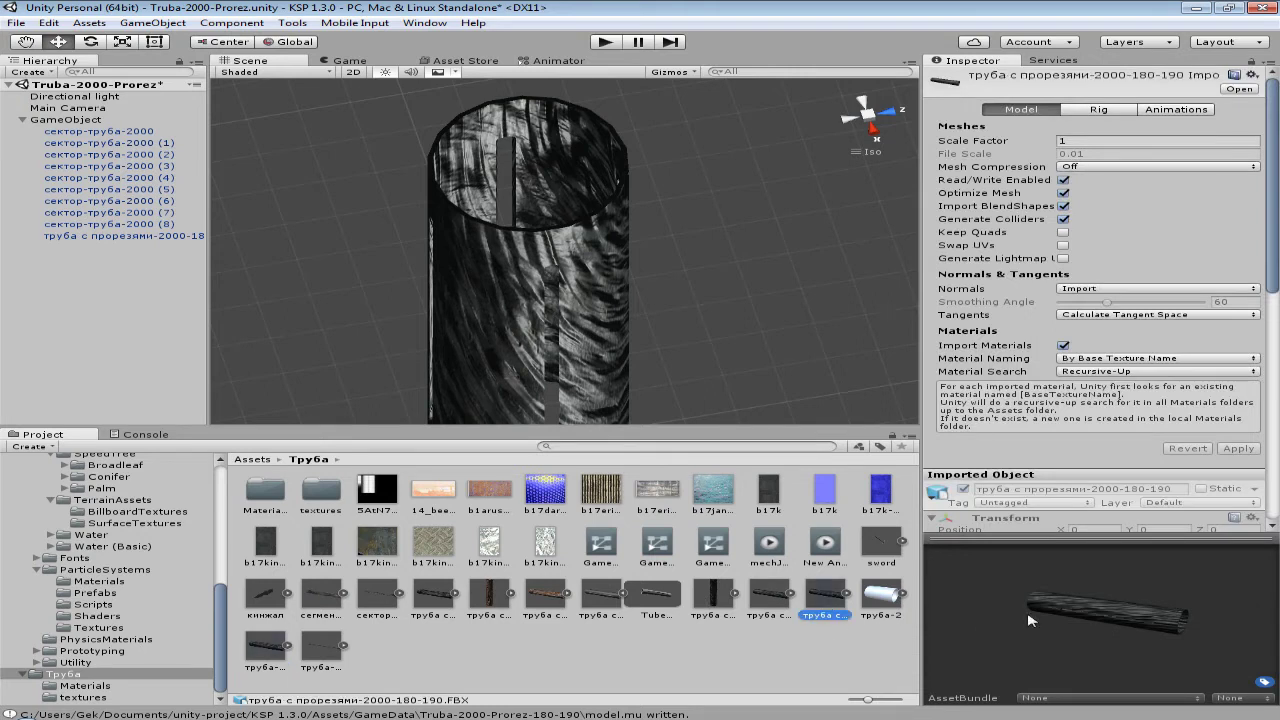
left_click_drag(1081, 540, 1000, 380)
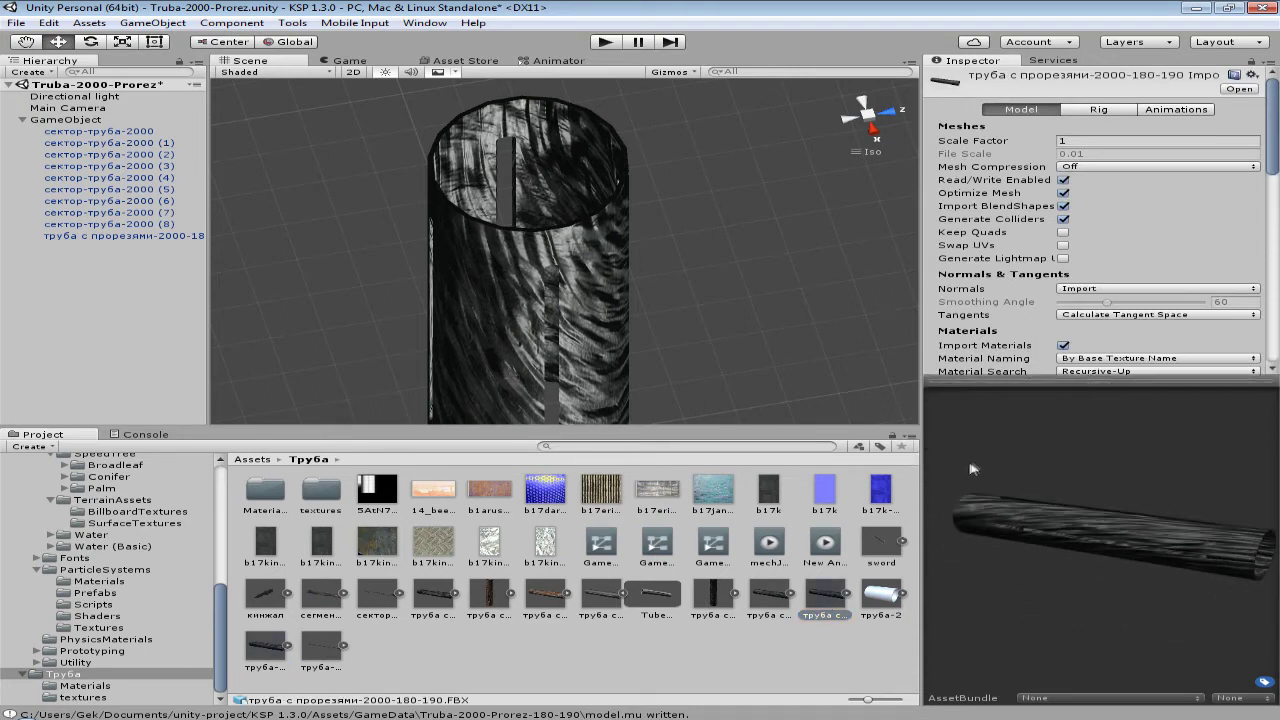
left_click_drag(924, 485, 668, 486)
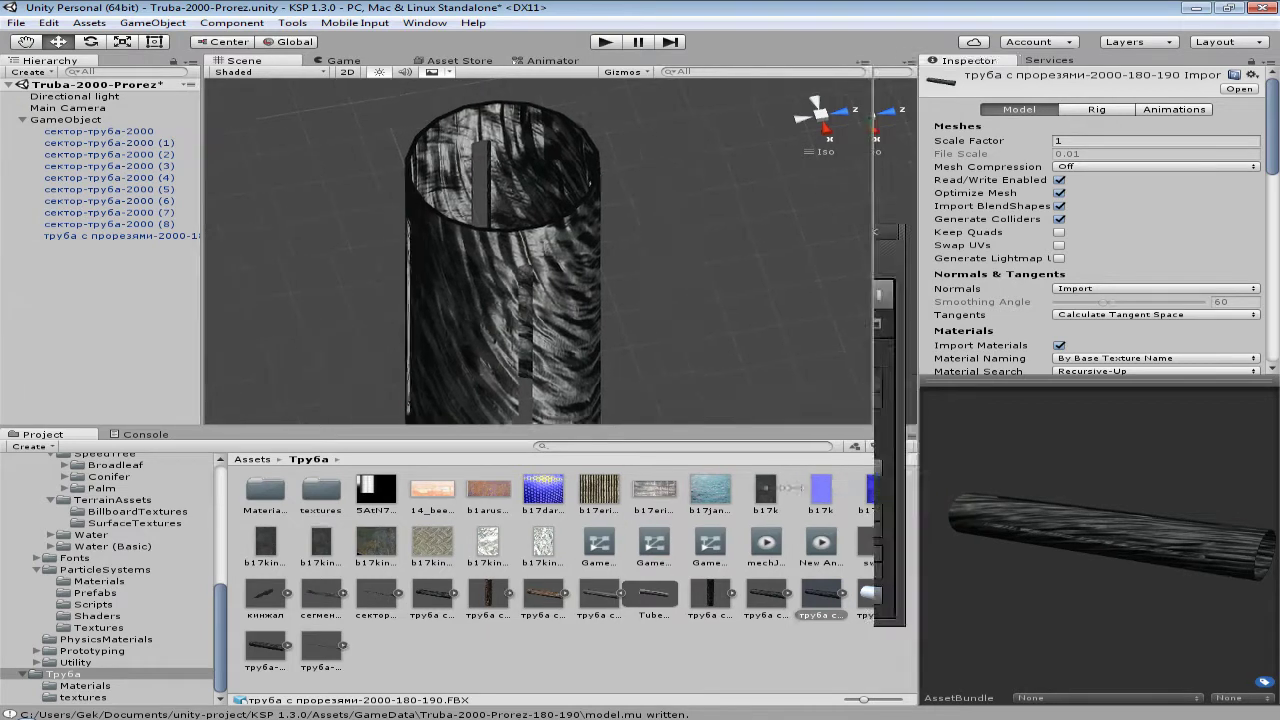
mouse_move(1042, 538)
left_mouse_down()
mouse_move(884, 589)
mouse_move(1034, 497)
mouse_move(990, 460)
mouse_move(962, 316)
mouse_move(924, 498)
mouse_move(996, 412)
left_mouse_up()
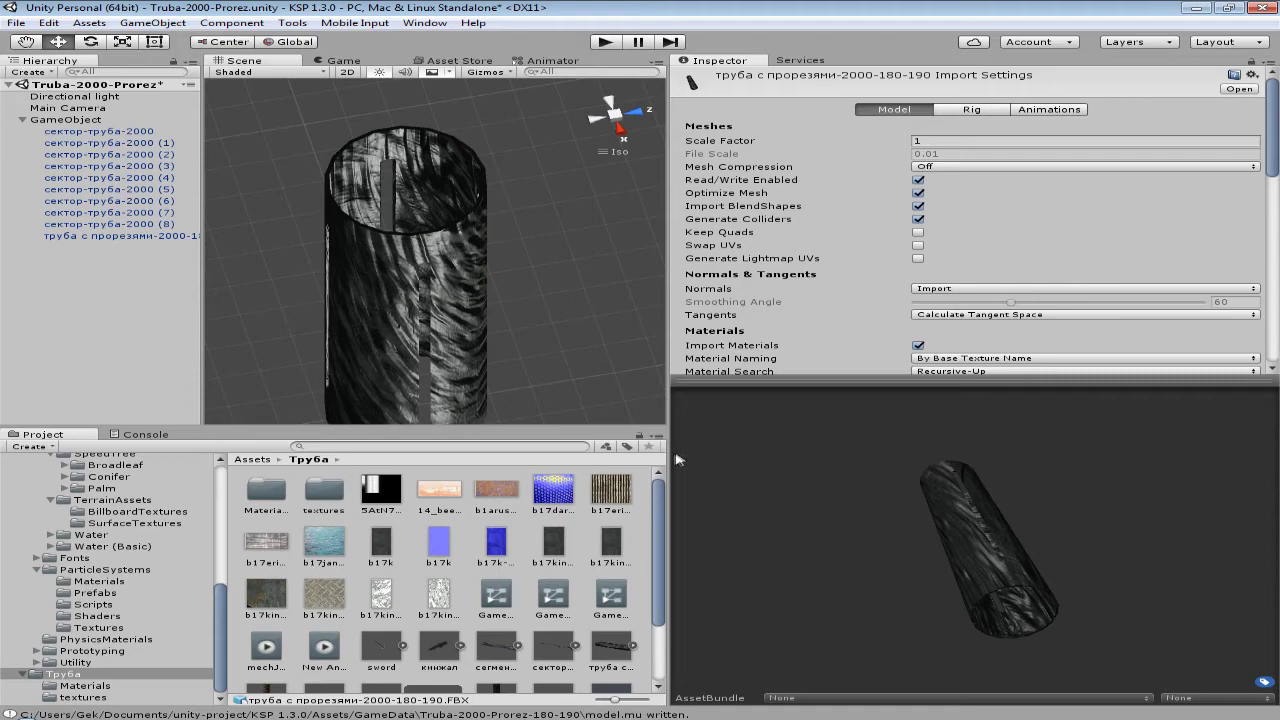
left_click_drag(670, 465, 1090, 430)
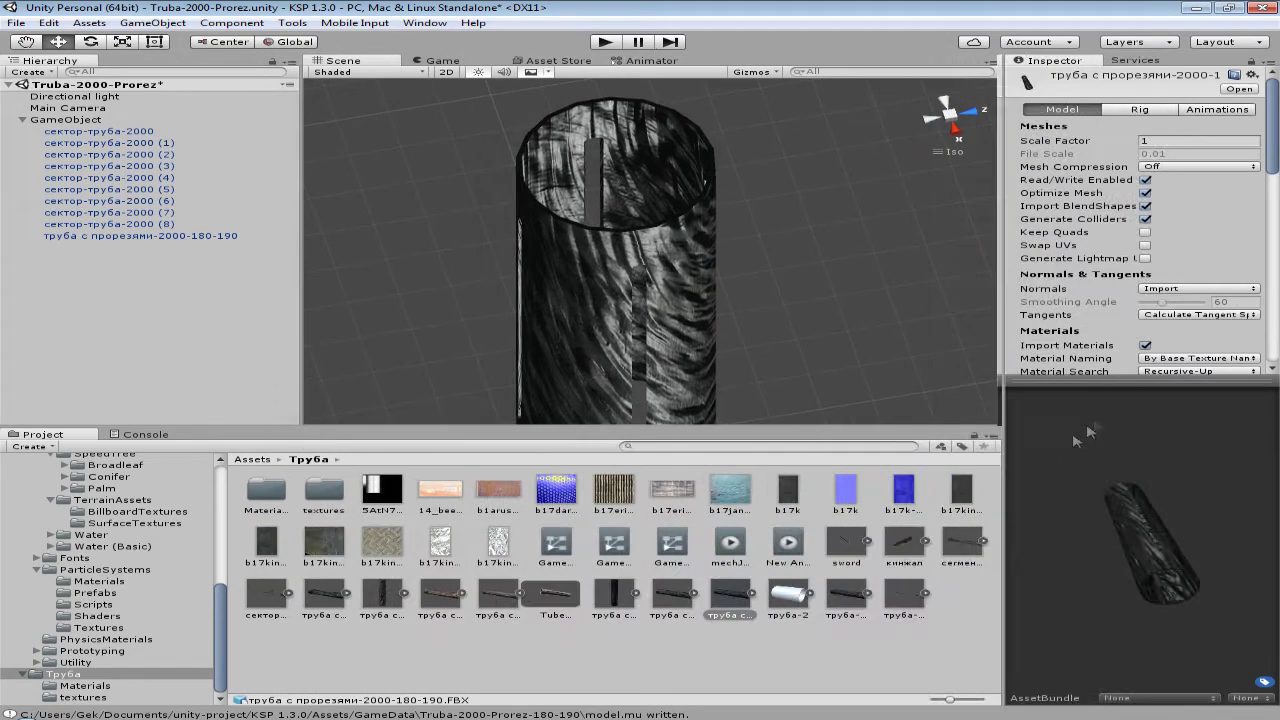
left_click(1132, 378)
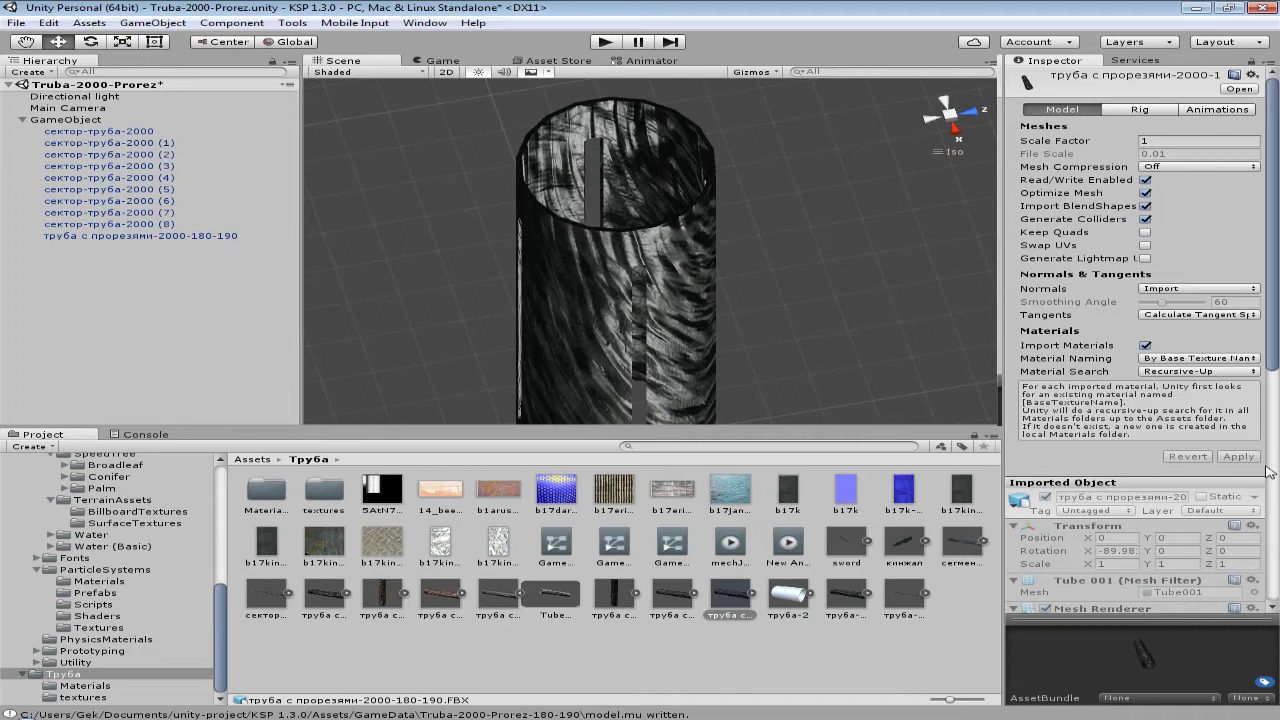
left_click(812, 248)
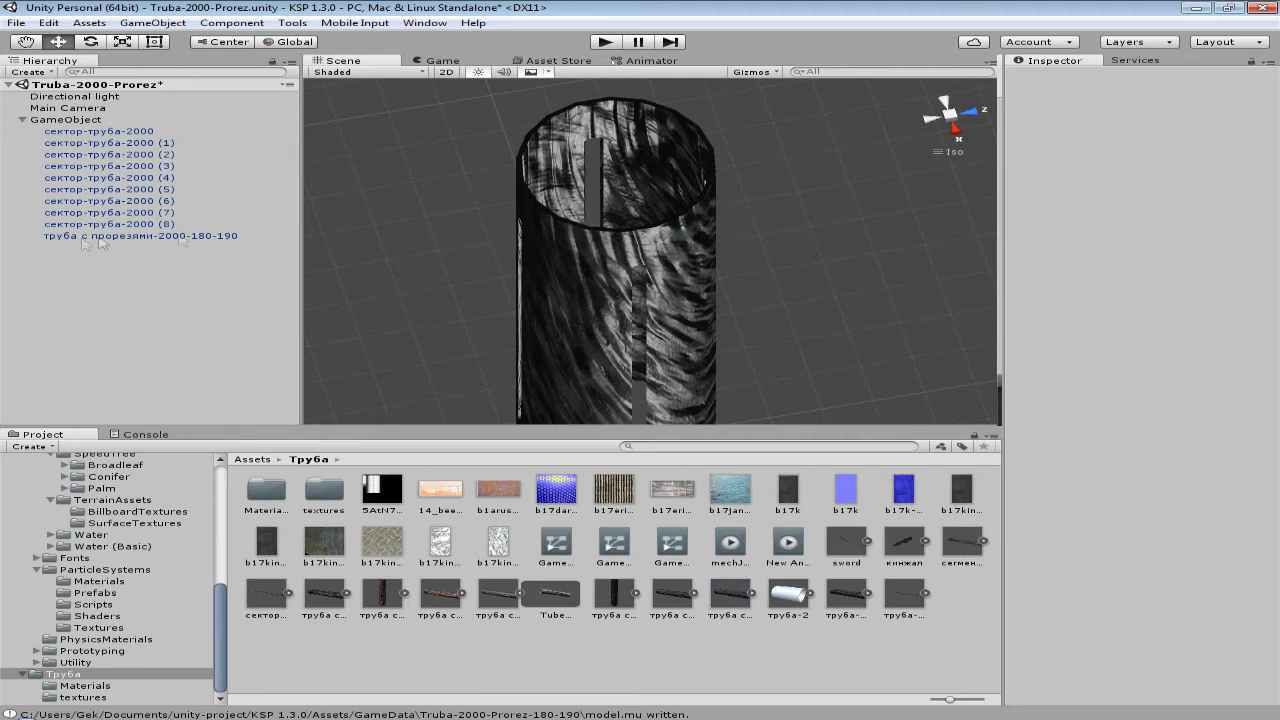
Widen and heighten the Scene view by adjusting the panel splitters
left_click_drag(303, 264, 241, 264)
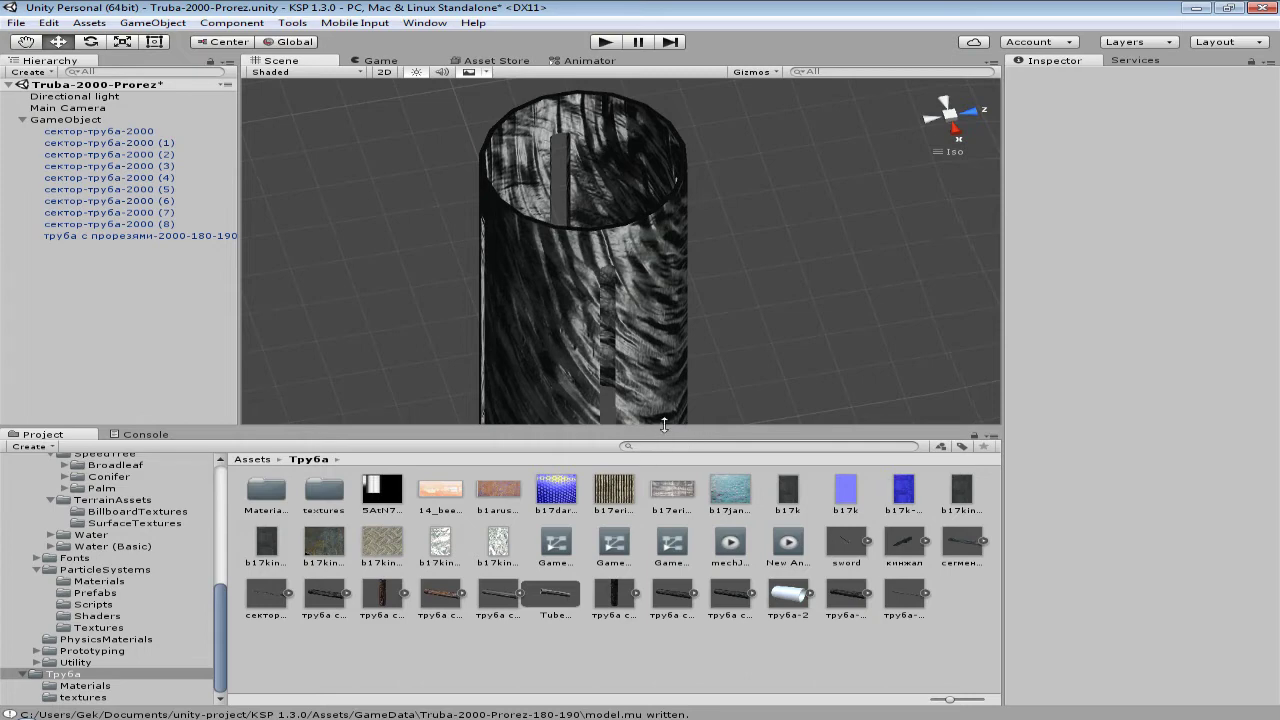
left_click_drag(664, 425, 666, 512)
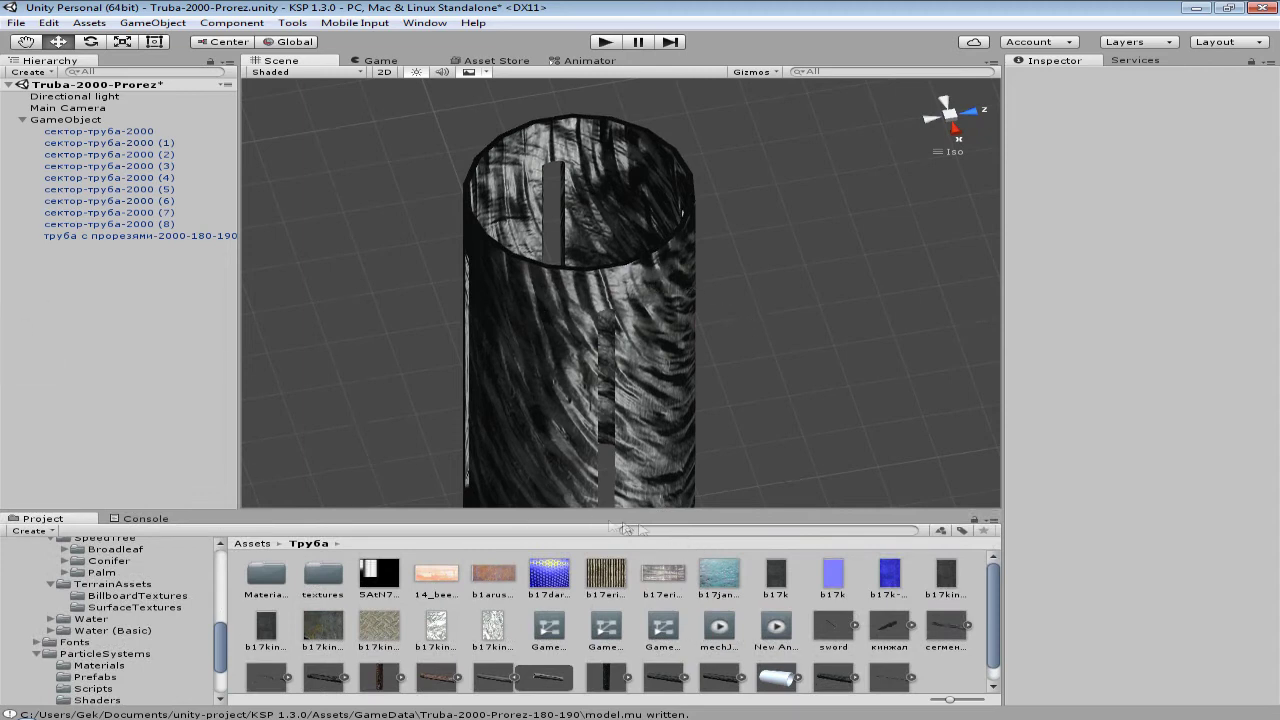
left_click_drag(560, 510, 560, 484)
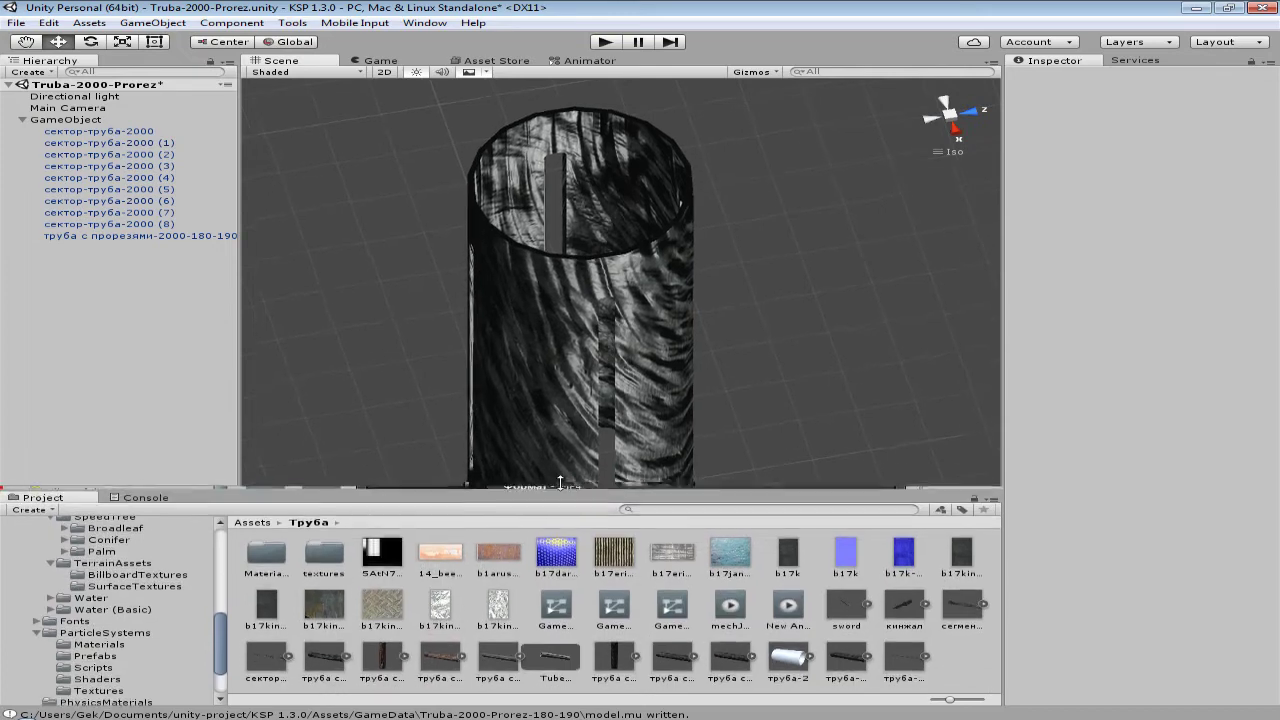
left_click(122, 237)
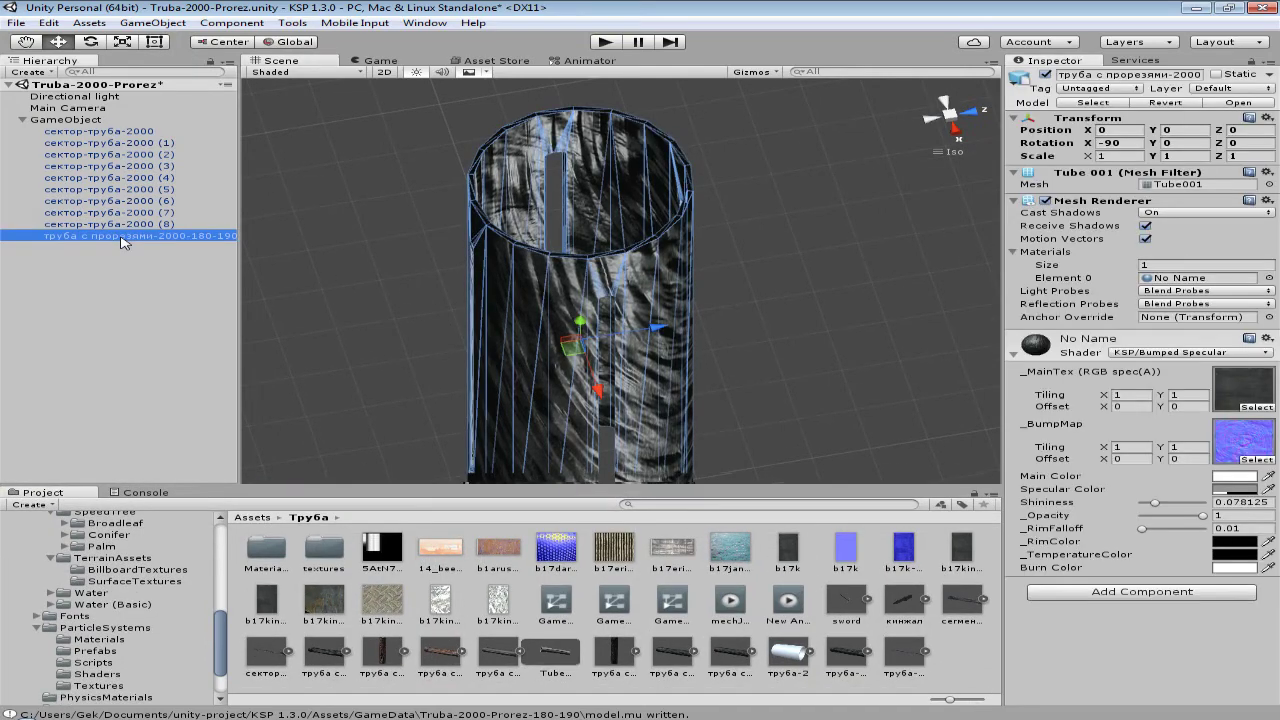
left_click(135, 280)
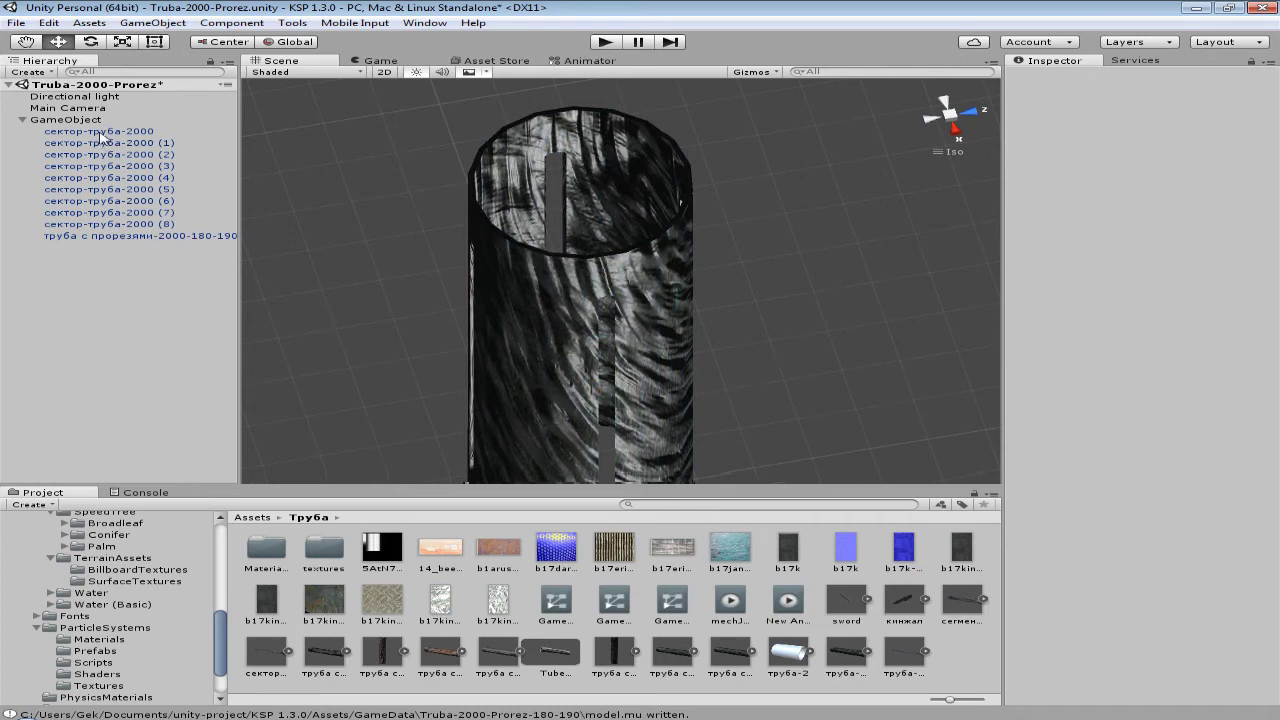
left_click(101, 235)
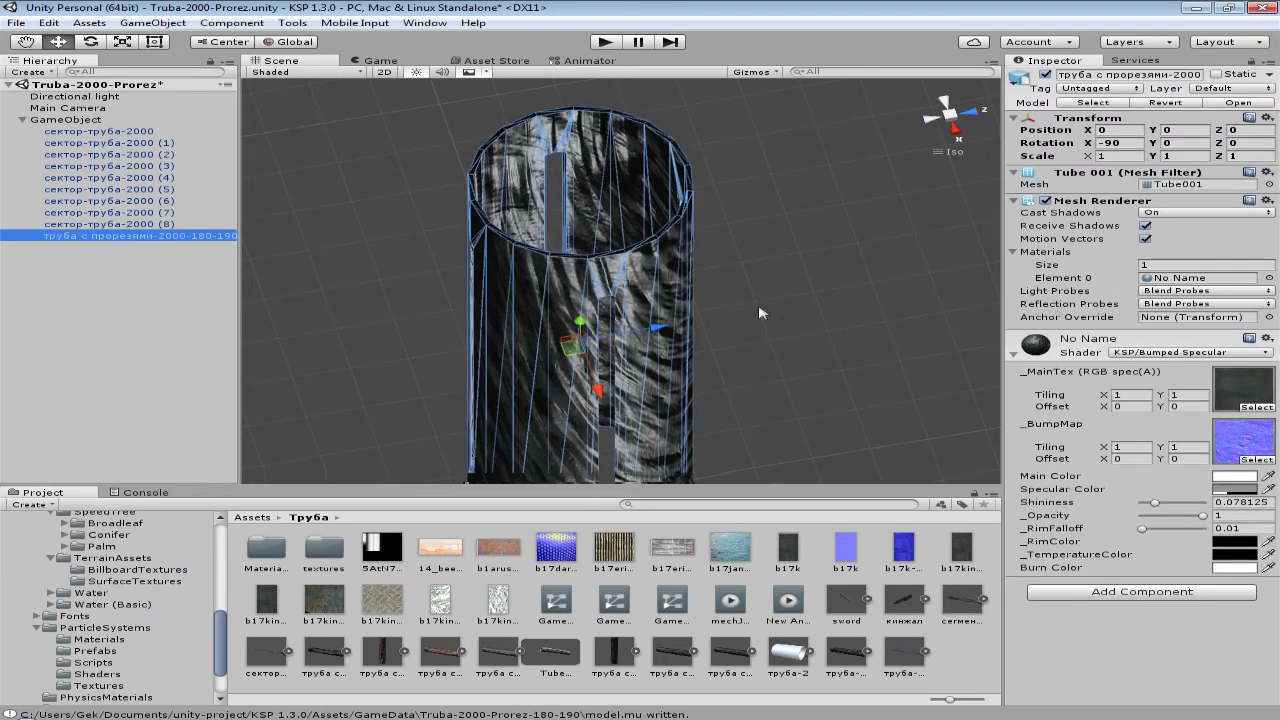
middle_click_drag(809, 351, 808, 285)
mouse_move(808, 285)
left_mouse_down("alt")
mouse_move(764, 391)
mouse_move(755, 245)
left_mouse_up("alt")
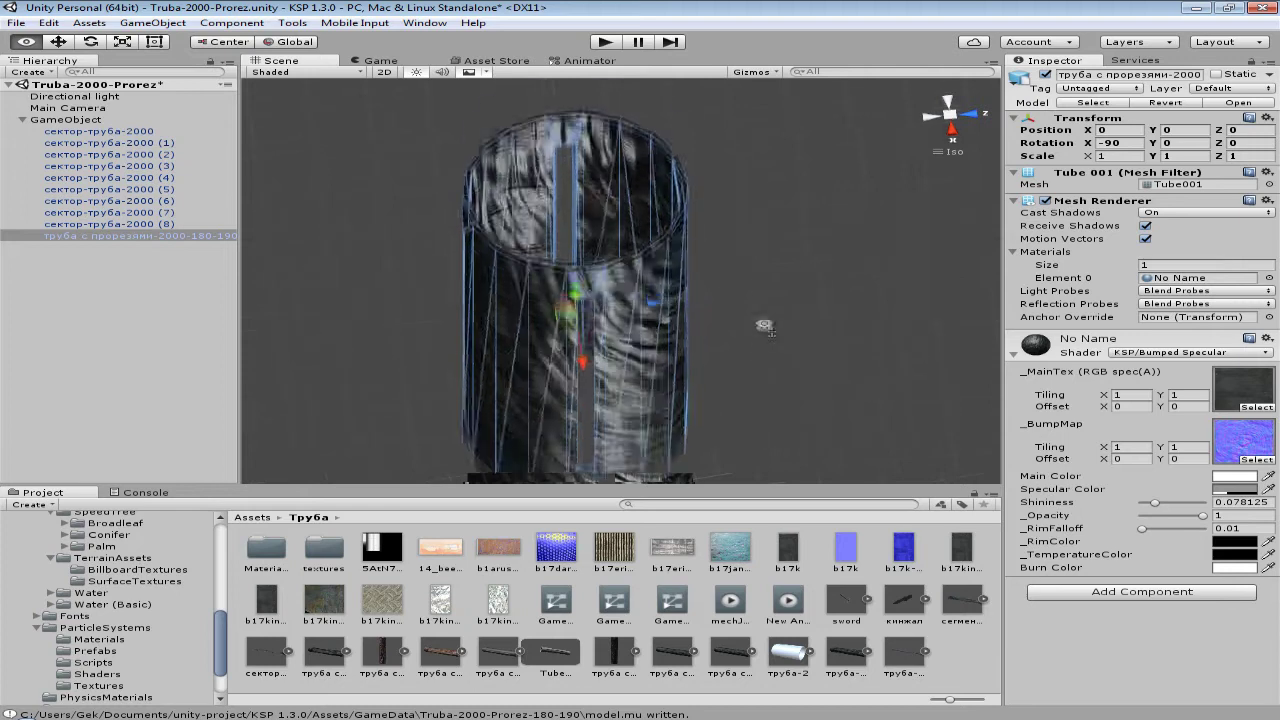
left_click(838, 298)
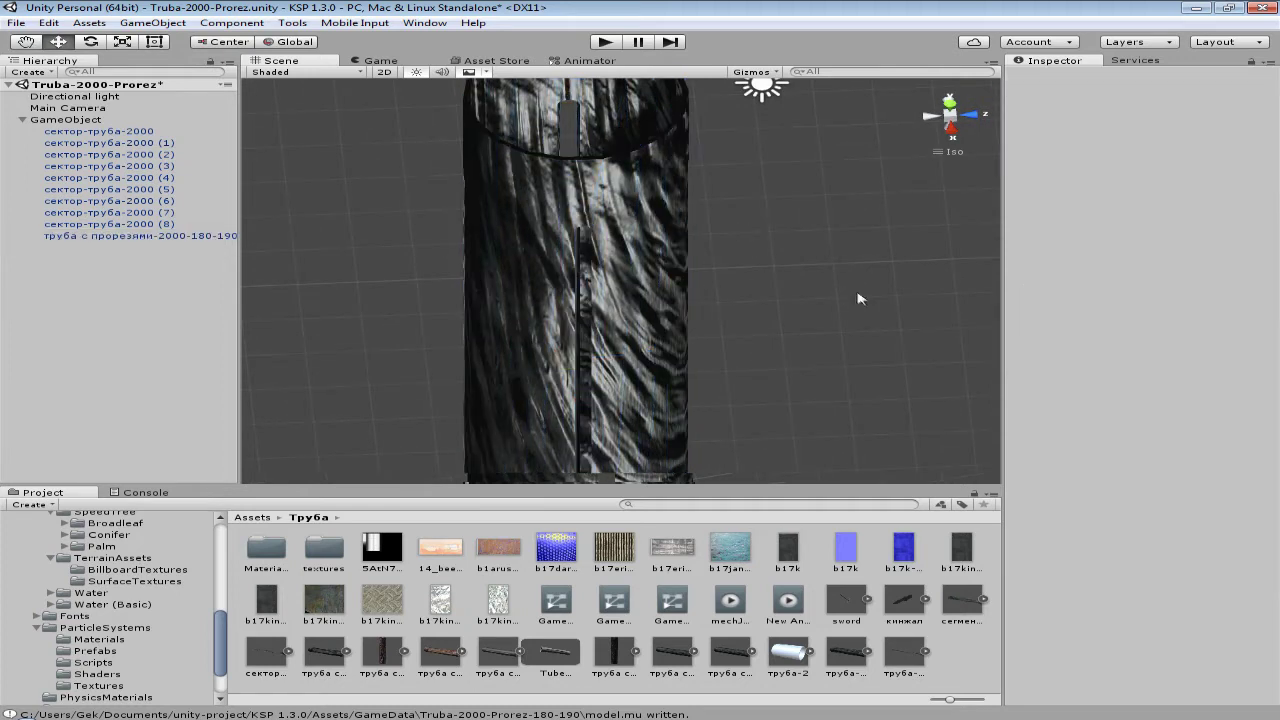
left_click(143, 240)
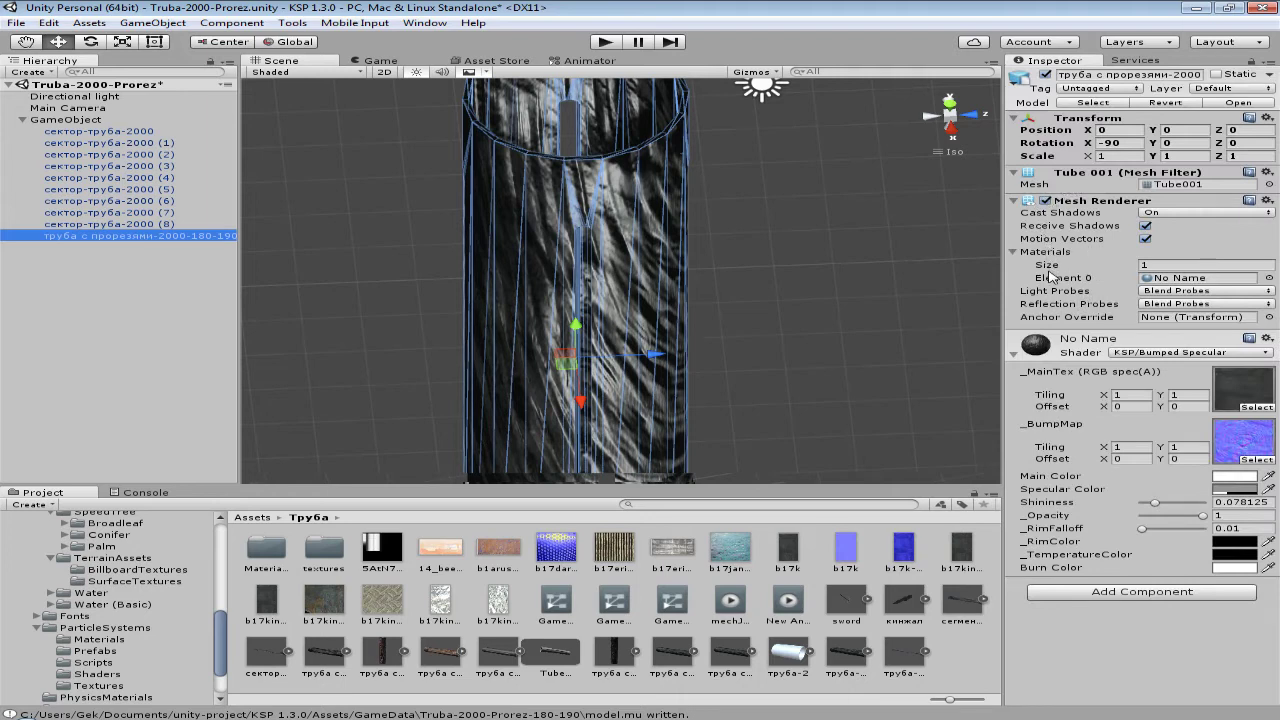
left_click(155, 225)
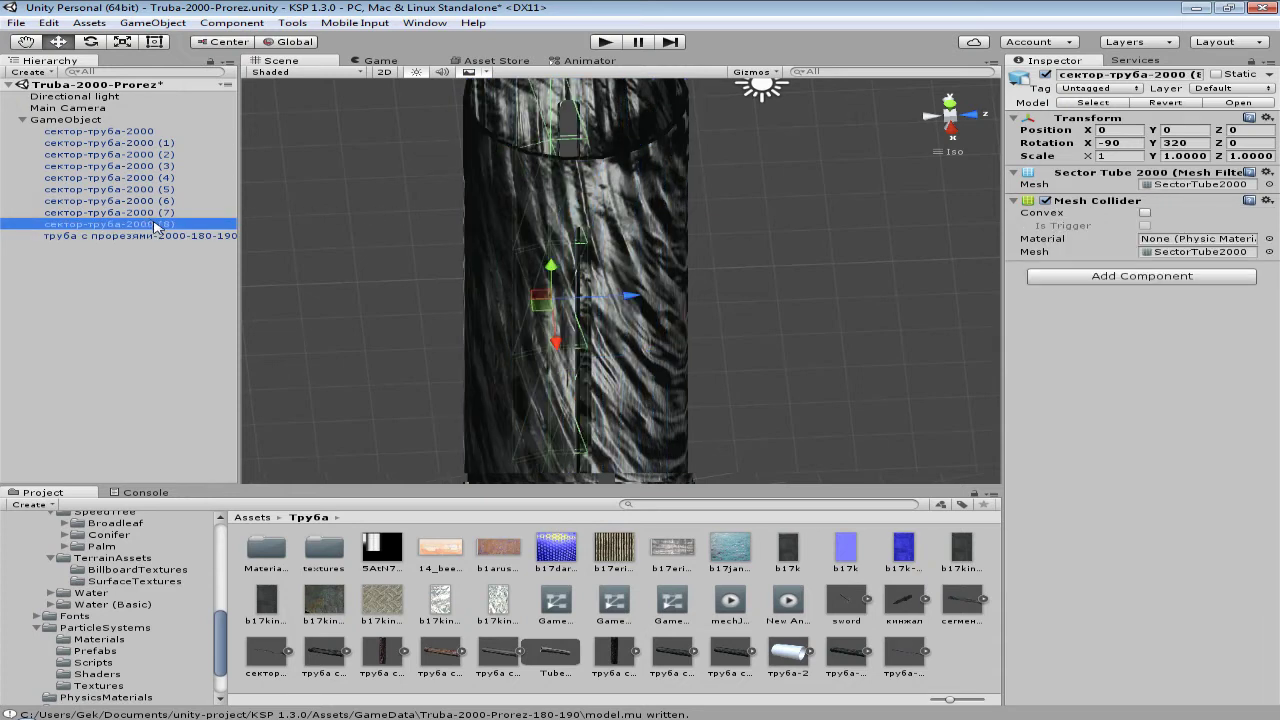
left_click(88, 134)
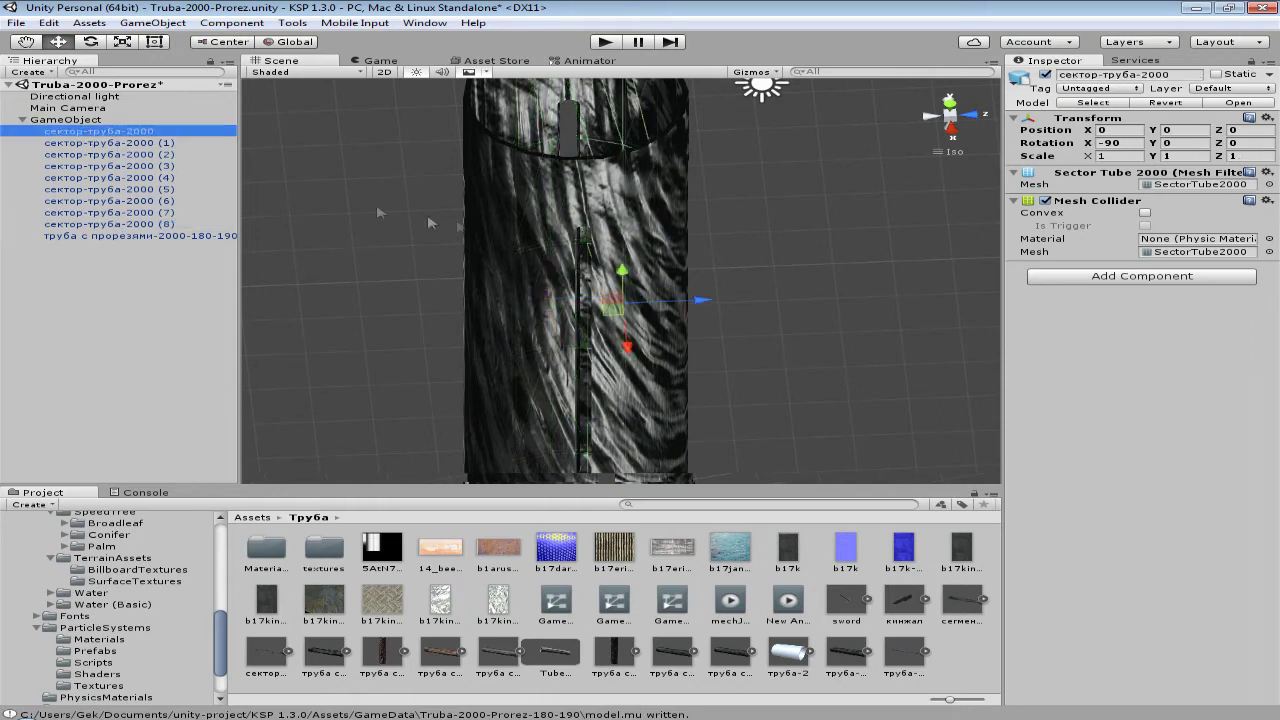
left_click(119, 154)
left_click(115, 167)
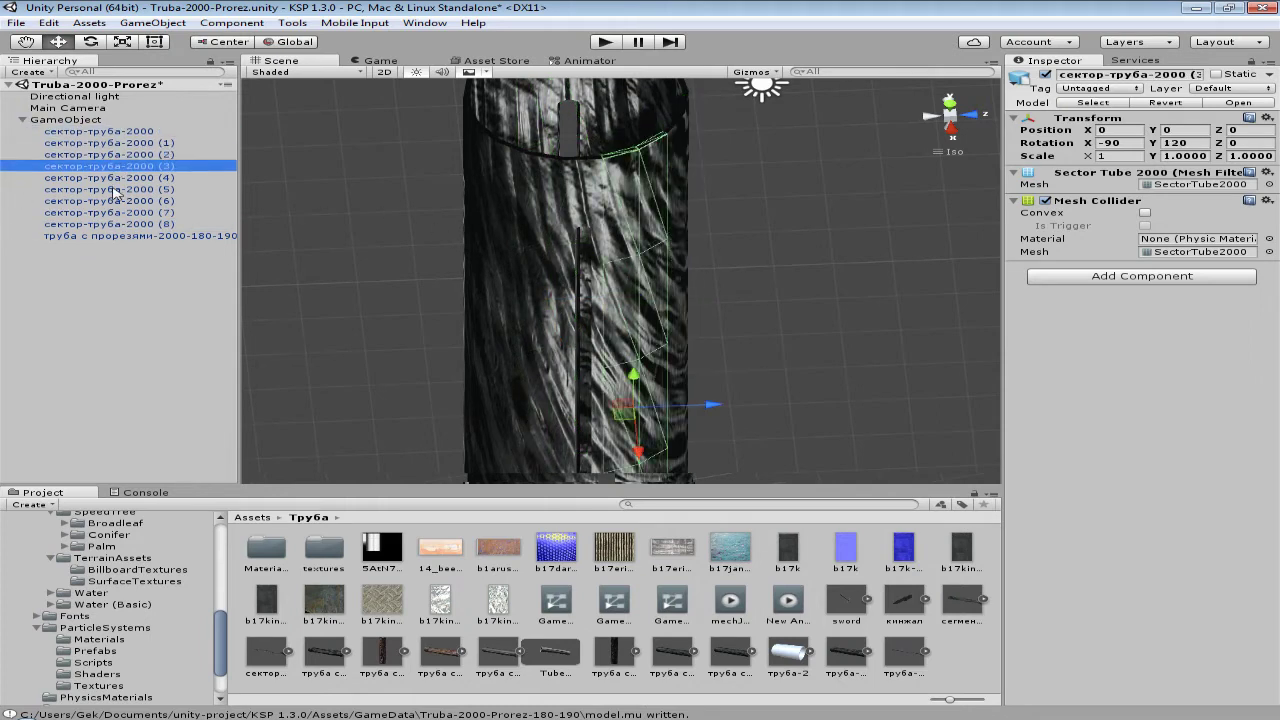
left_click(115, 178)
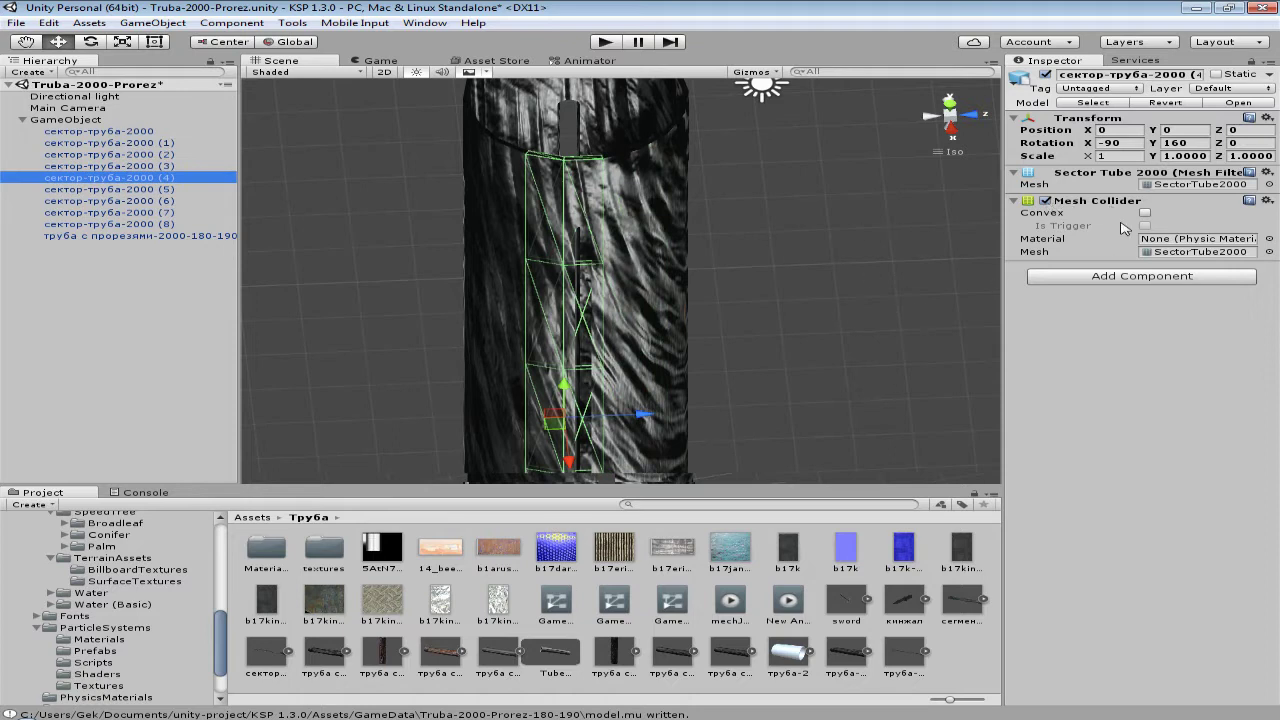
left_click(139, 236)
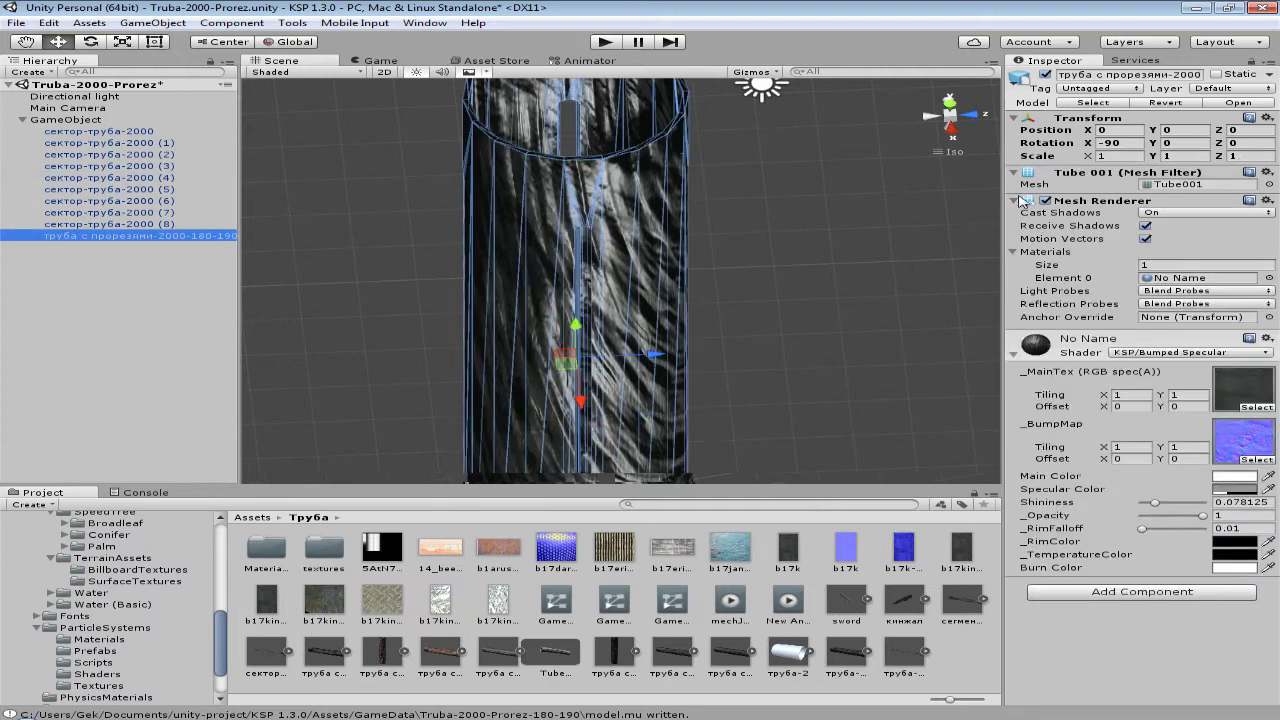
left_click(143, 224)
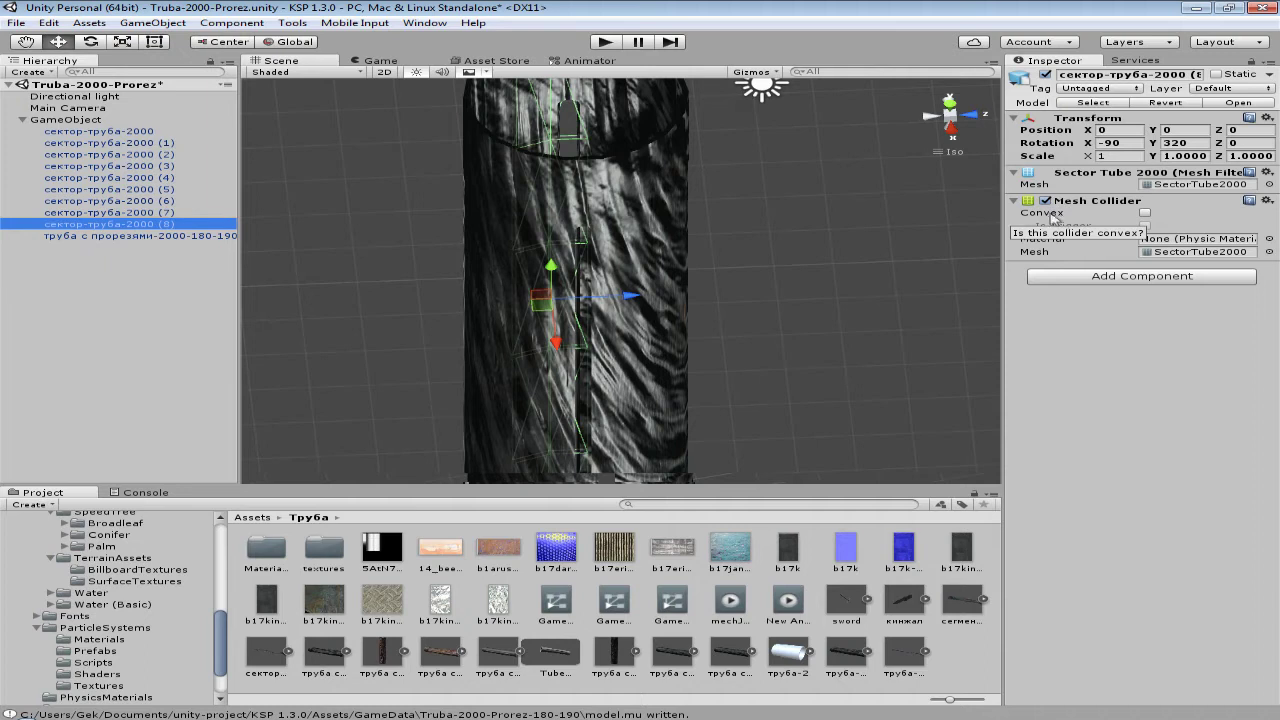
left_click(140, 134)
mouse_move(770, 229)
left_mouse_down("alt")
mouse_move(807, 223)
mouse_move(832, 378)
left_mouse_up("alt")
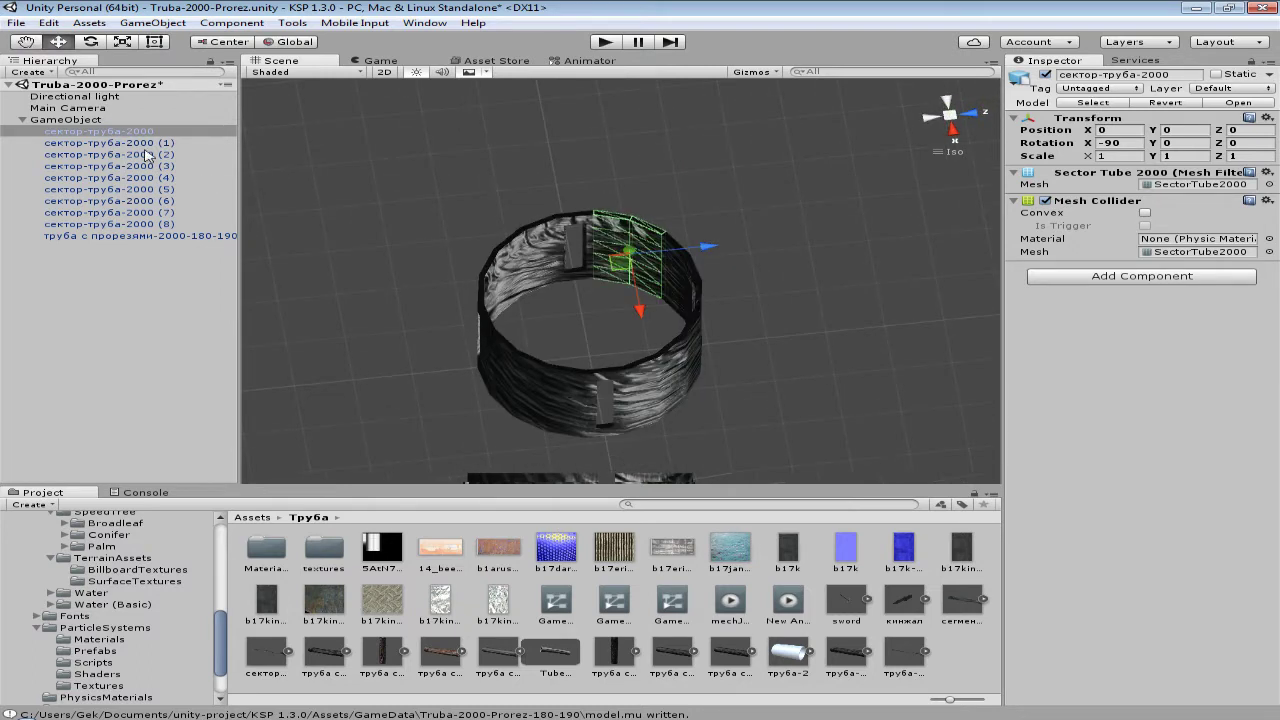
left_click(147, 155)
key("Up")
key("Up")
key("Down")
key("Down")
key("Down")
key("Down")
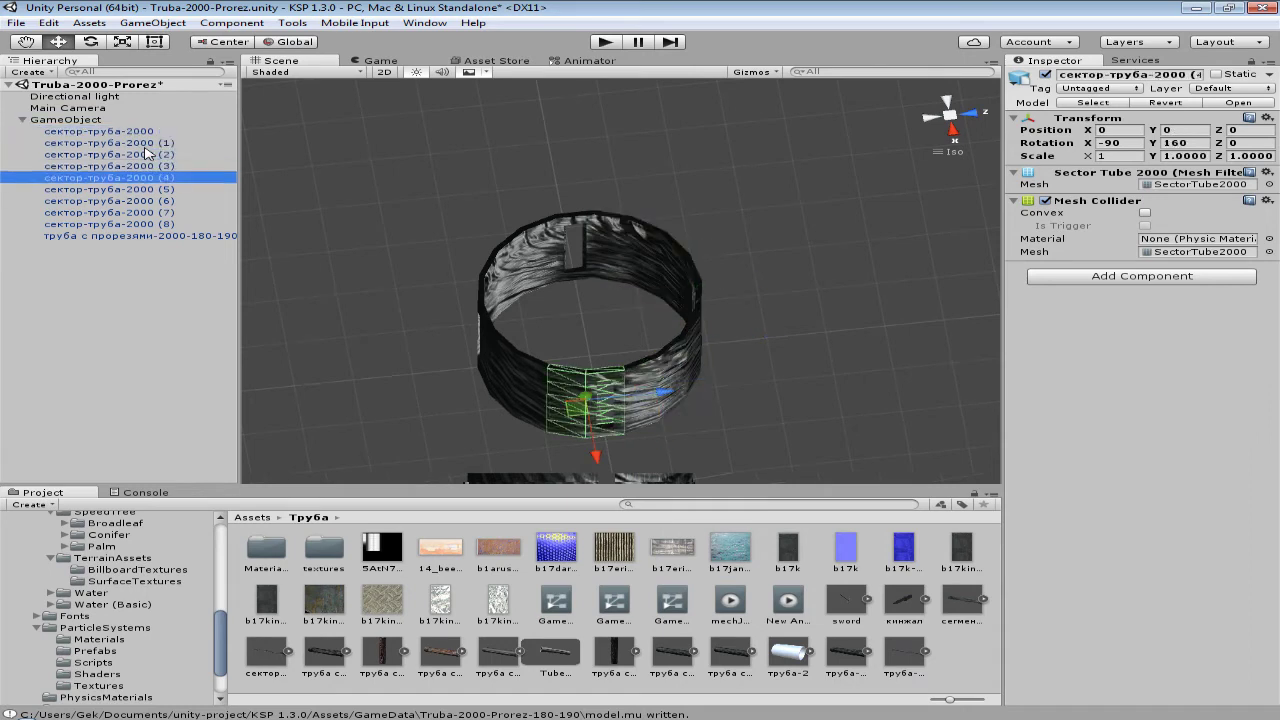
key("Down")
key("Down")
key("Down")
key("Down")
key("Up")
key("Up")
key("Up")
key("Up")
key("Up")
key("Up")
key("Up")
key("Up")
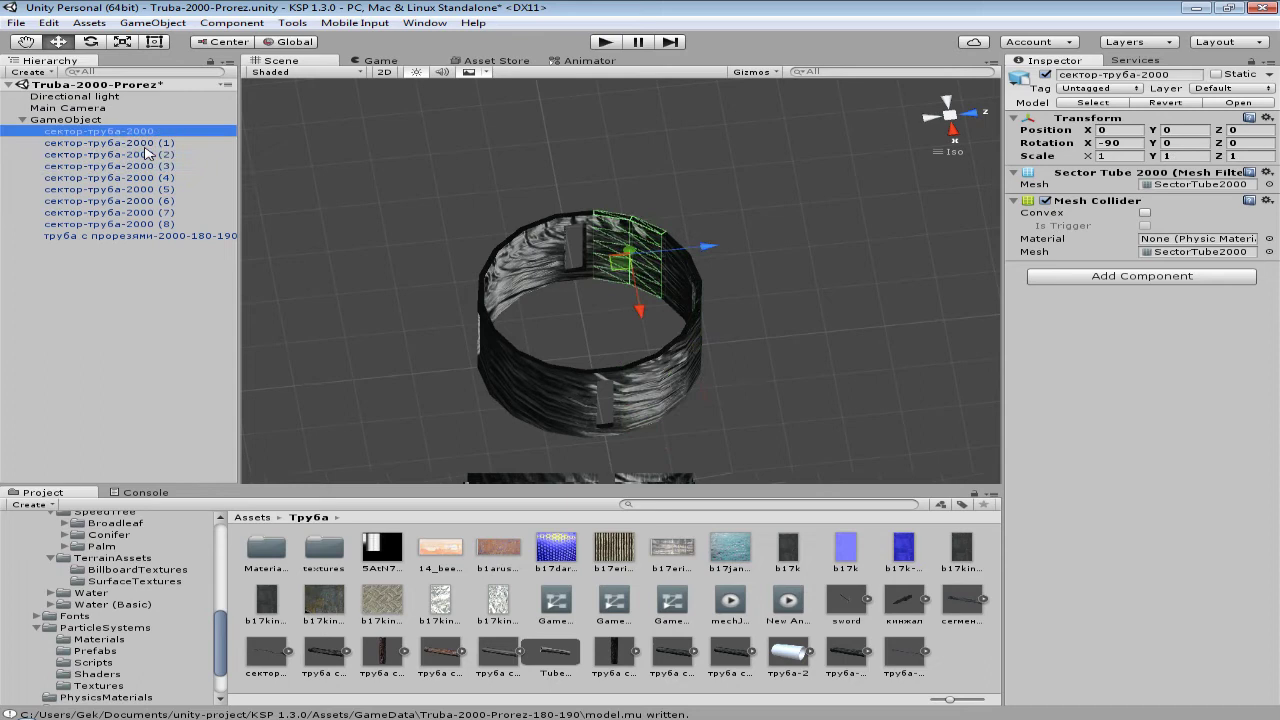
left_click(1130, 131)
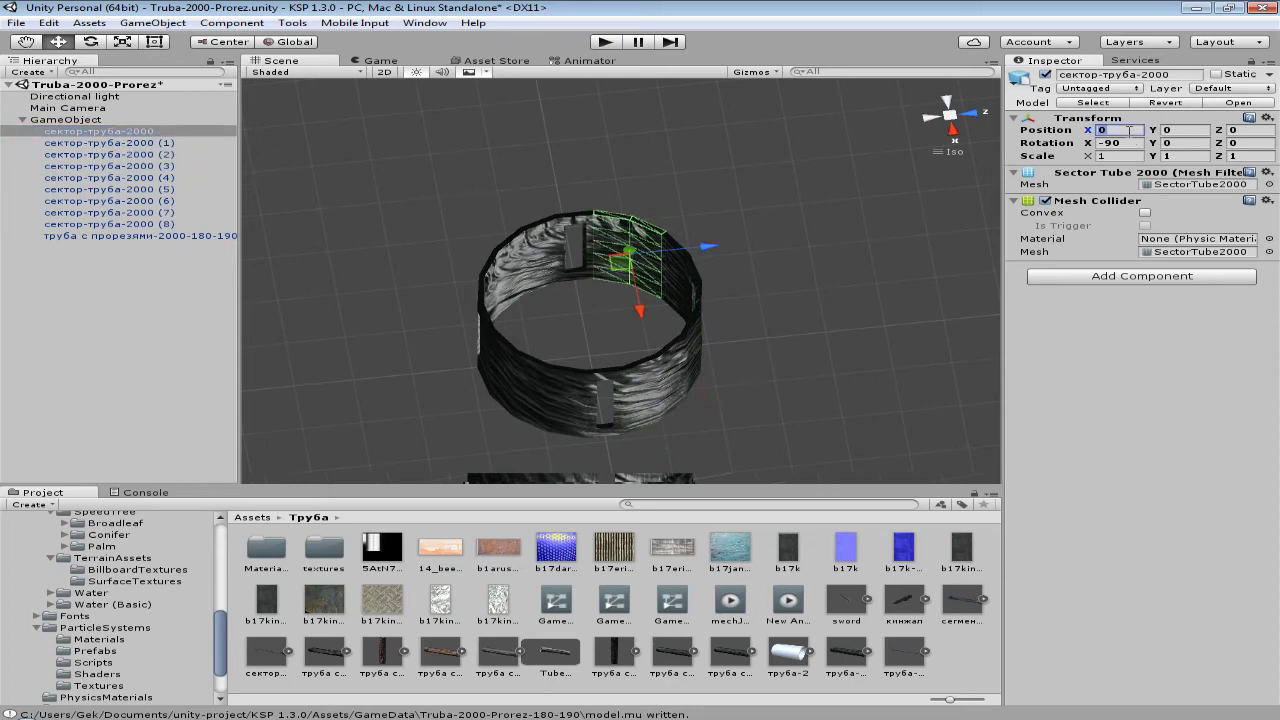
key("Tab")
key("Tab")
left_click(192, 236)
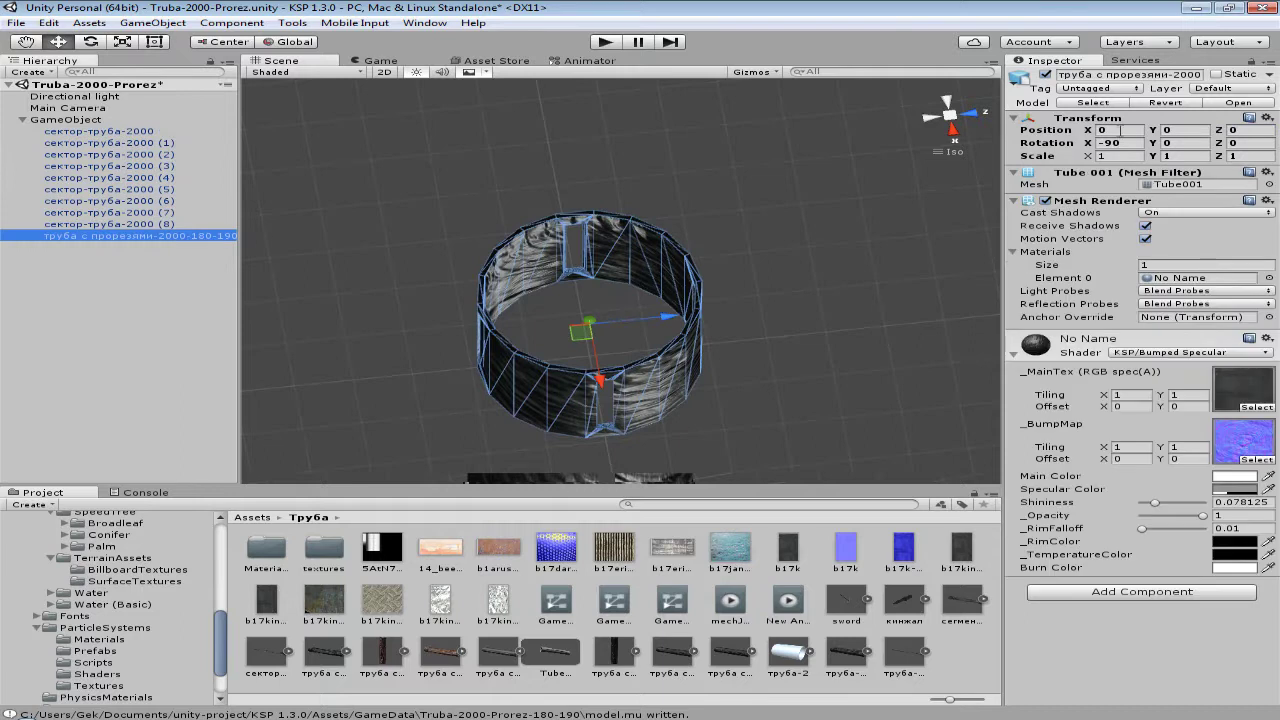
left_click(1120, 130)
key("Tab")
key("Tab")
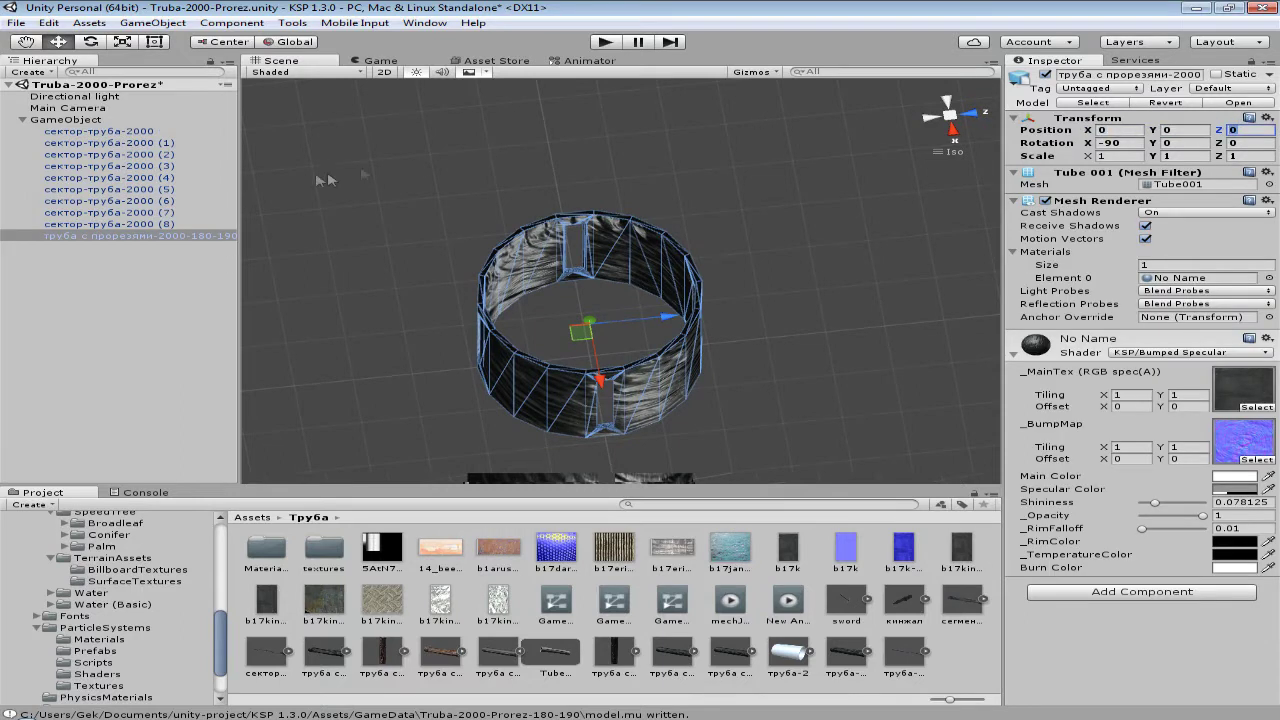
left_click(119, 132)
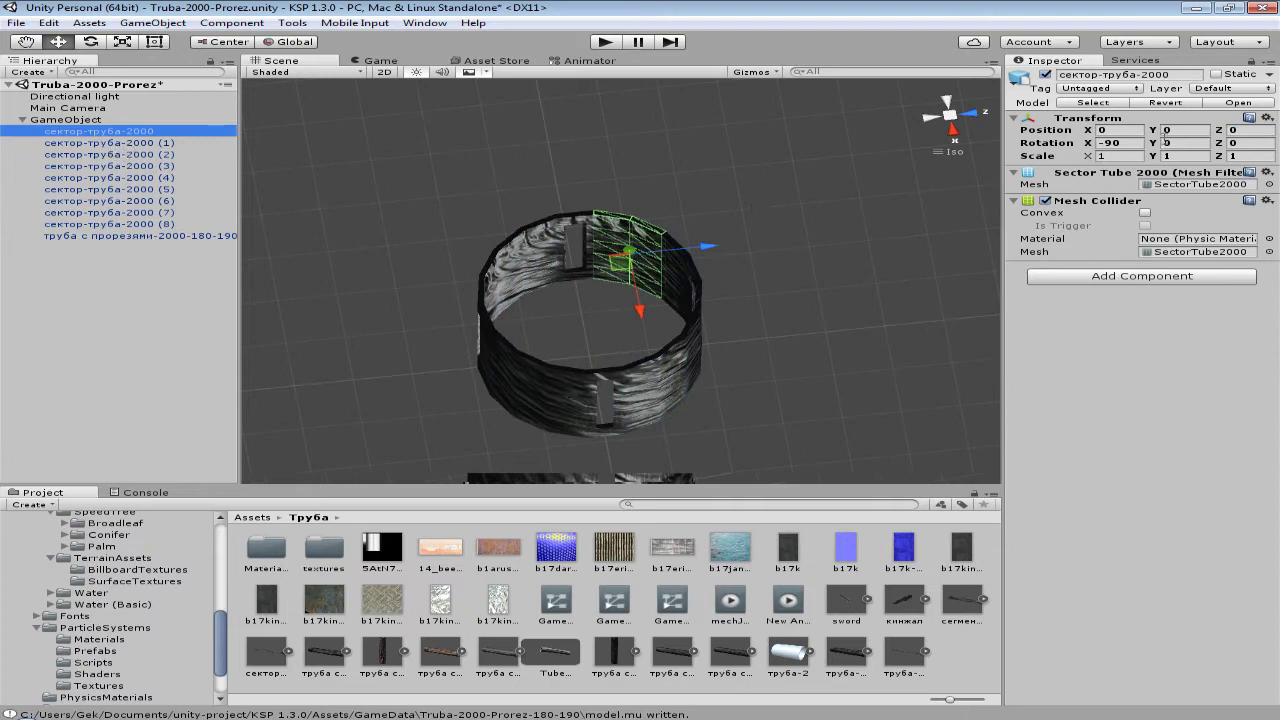
left_click(137, 145)
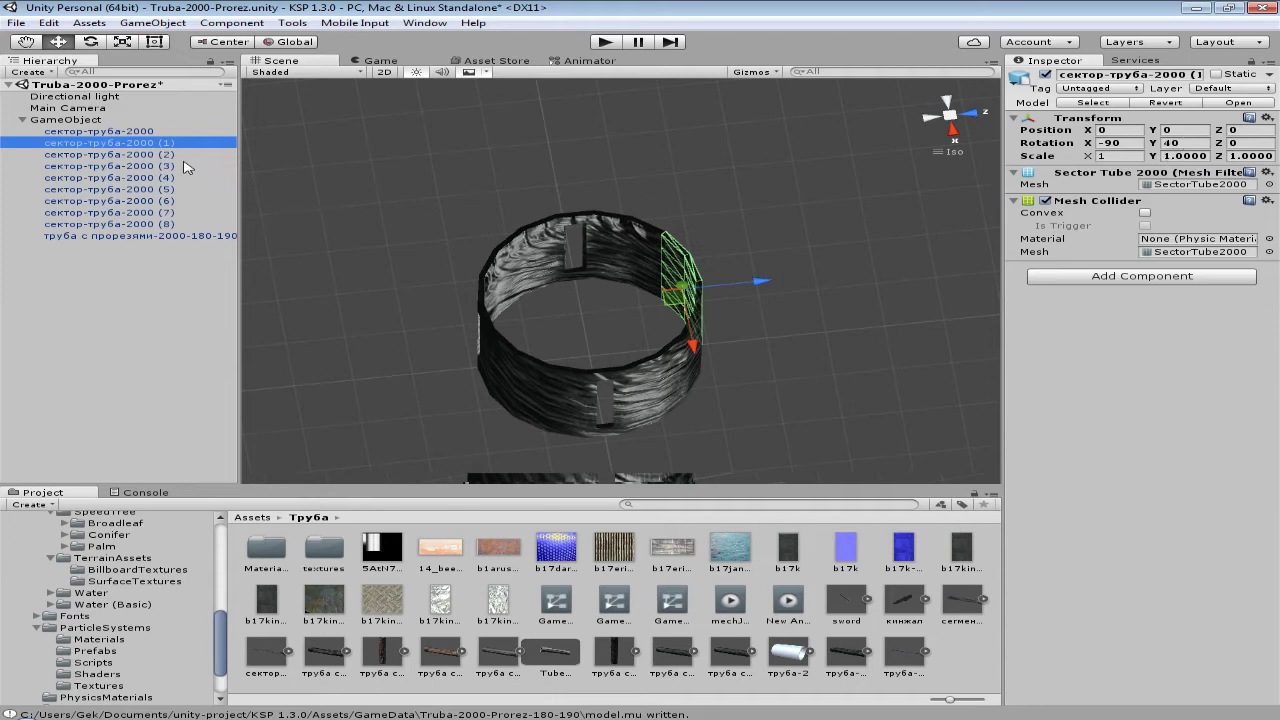
key("Down")
key("Down")
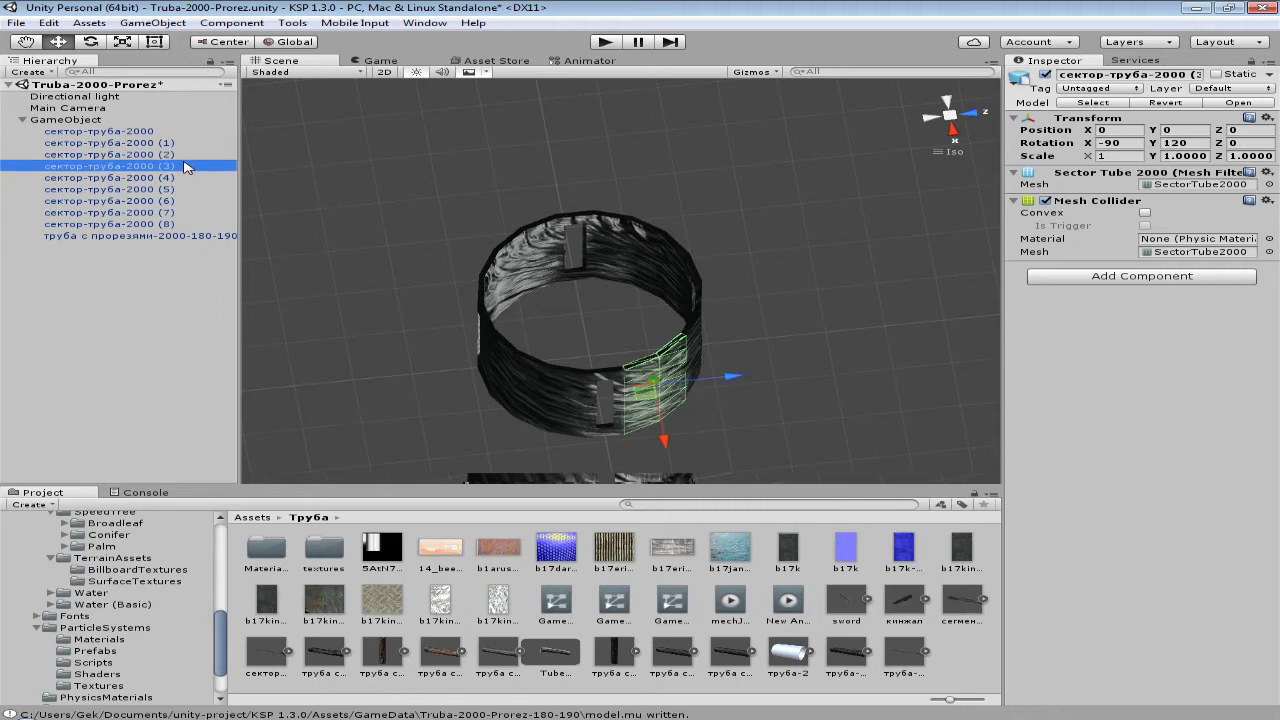
key("Down")
key("Down")
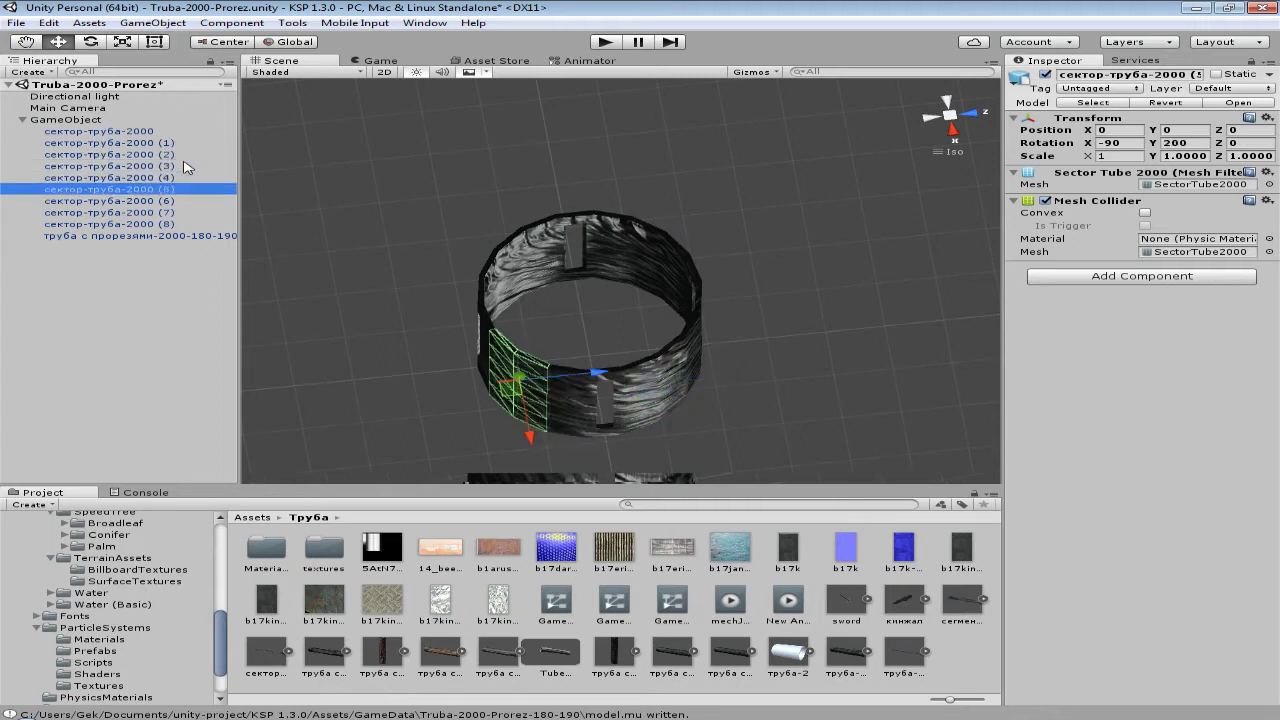
key("Down")
key("Down")
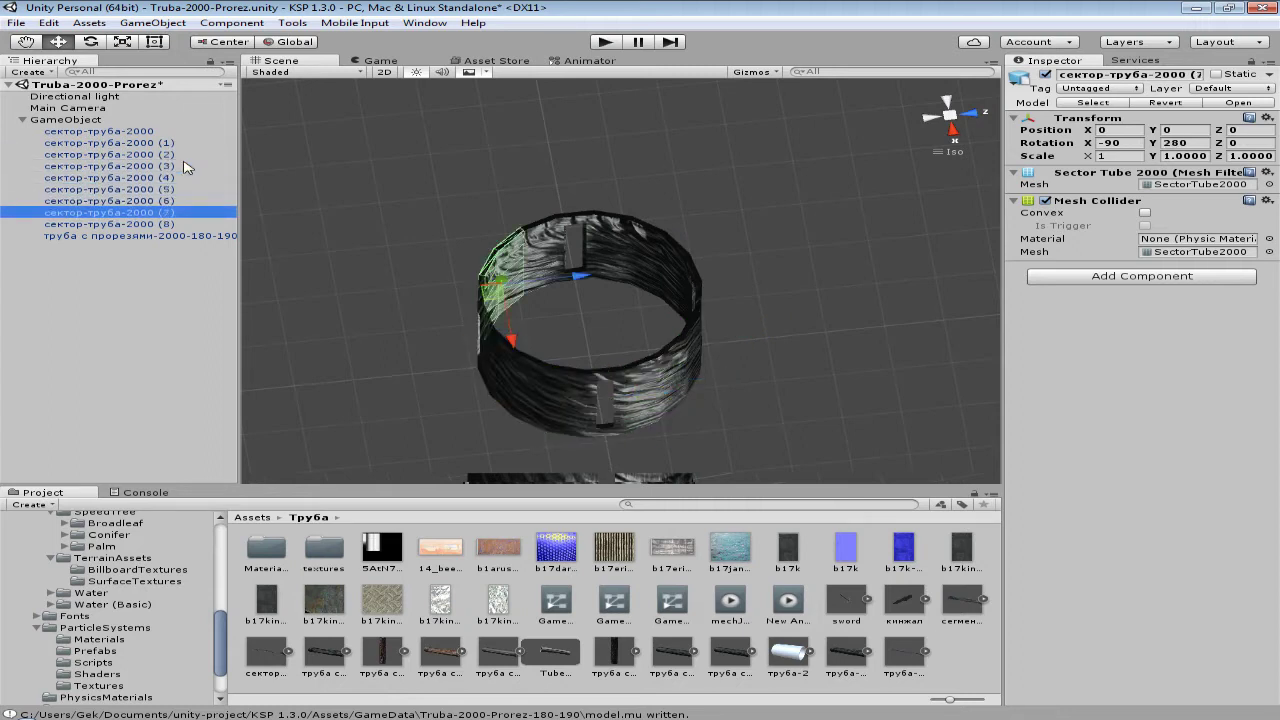
key("Down")
key("Up")
key("Up")
key("Up")
key("Up")
key("Up")
key("Up")
key("Down")
key("Down")
key("Down")
key("Down")
key("Down")
key("Down")
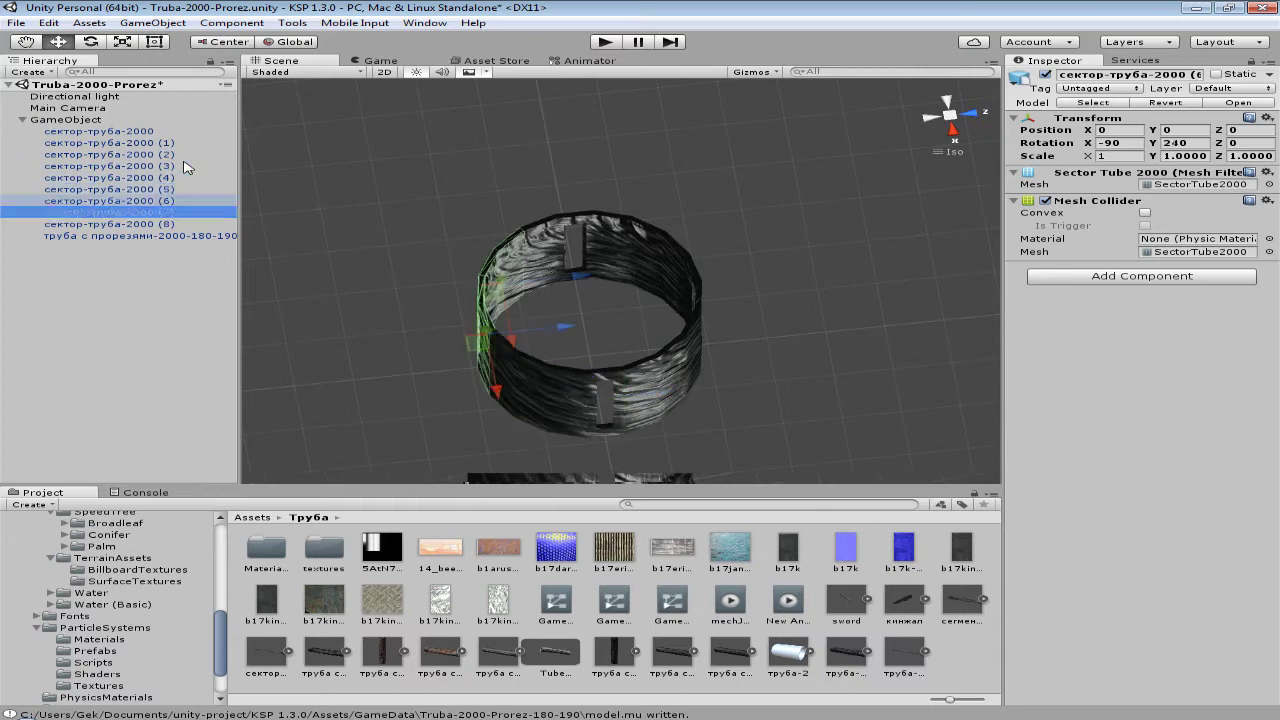
key("Down")
key("Down")
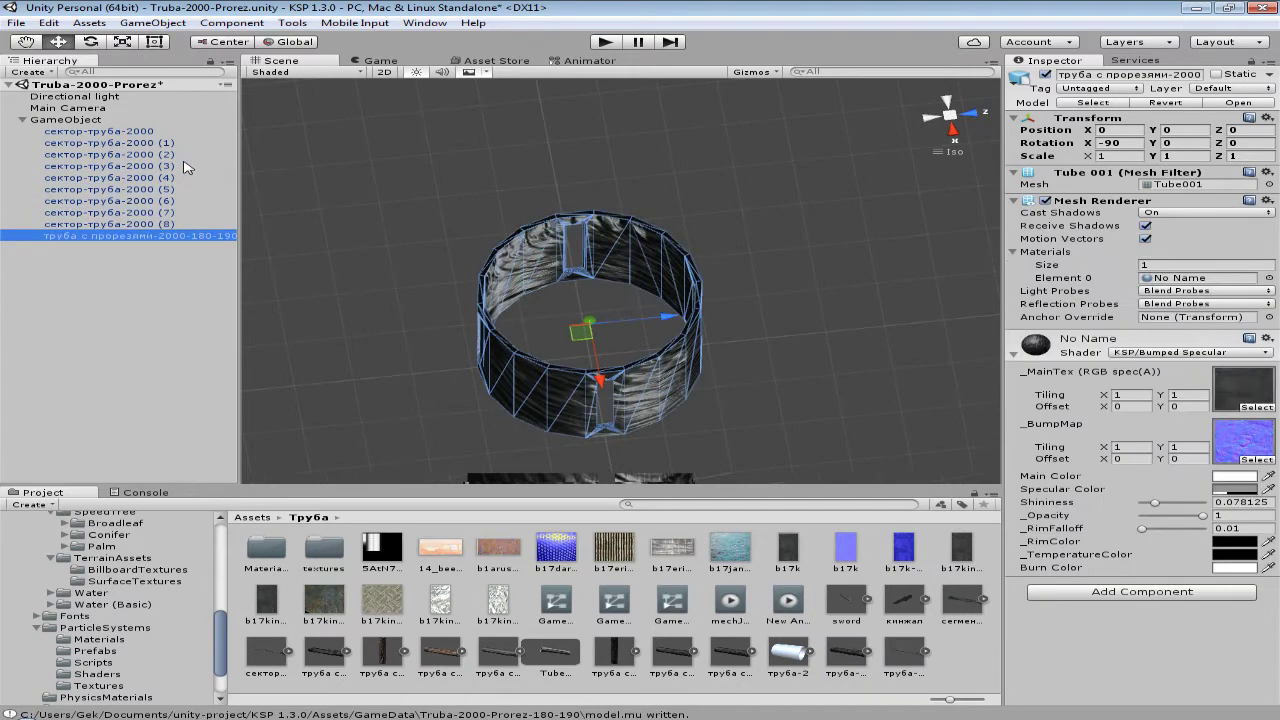
left_click(120, 238)
left_click_drag(773, 368, 768, 328, "alt")
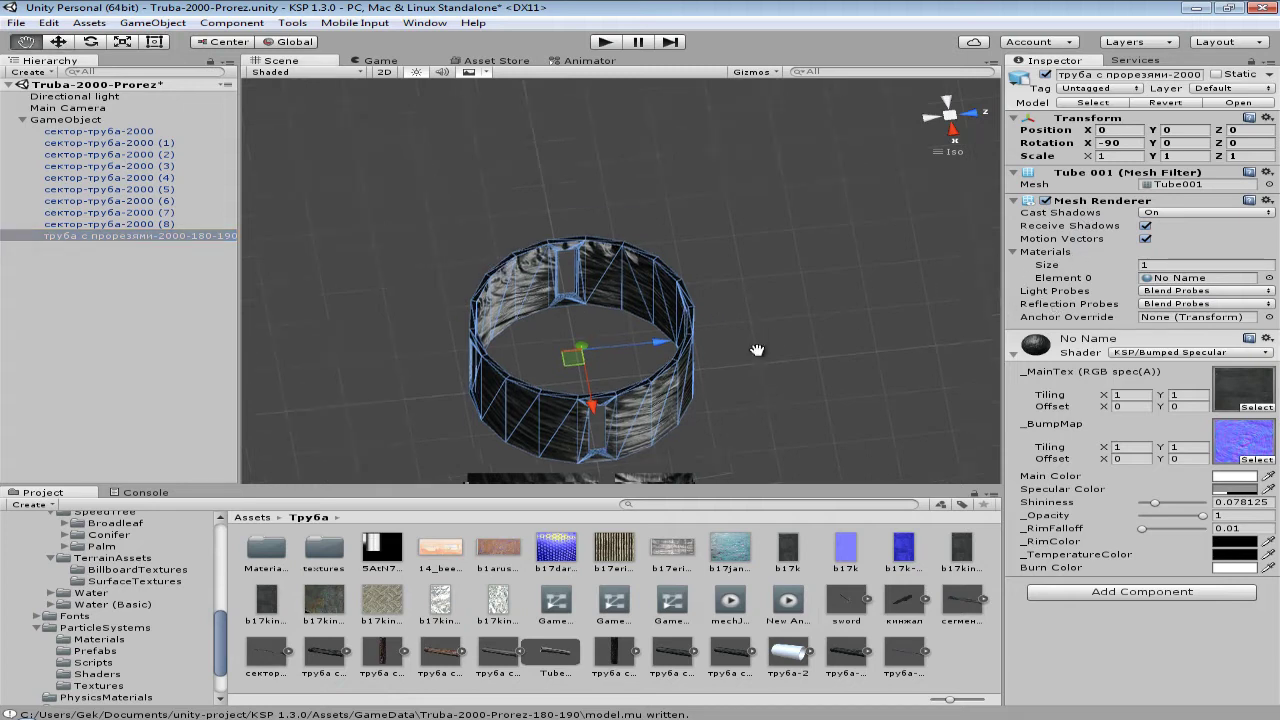
mouse_move(808, 289)
left_mouse_down("alt")
mouse_move(806, 323)
mouse_move(812, 262)
mouse_move(813, 362)
mouse_move(805, 213)
mouse_move(803, 260)
left_mouse_up("alt")
left_click(808, 262)
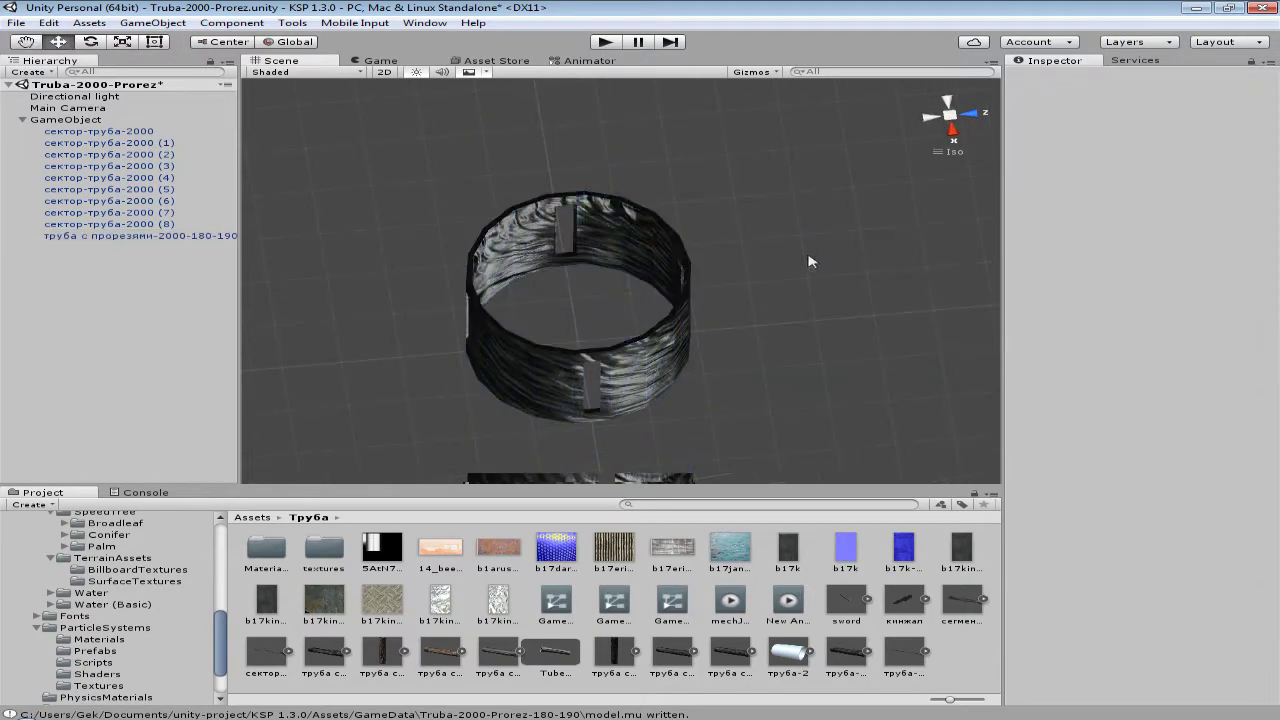
mouse_move(795, 355)
left_mouse_down("alt")
mouse_move(809, 320)
mouse_move(794, 229)
mouse_move(791, 394)
mouse_move(834, 355)
left_mouse_up("alt")
mouse_move(520, 258)
left_mouse_down("alt")
mouse_move(603, 277)
mouse_move(654, 320)
mouse_move(663, 363)
mouse_move(604, 422)
left_mouse_up("alt")
left_click_drag(782, 366, 759, 194, "alt")
mouse_move(763, 266)
left_mouse_down("alt")
mouse_move(759, 334)
mouse_move(706, 191)
mouse_move(789, 289)
mouse_move(788, 328)
mouse_move(827, 318)
left_mouse_up("alt")
mouse_move(757, 354)
left_mouse_down("alt")
mouse_move(737, 263)
mouse_move(723, 476)
mouse_move(722, 465)
left_mouse_up("alt")
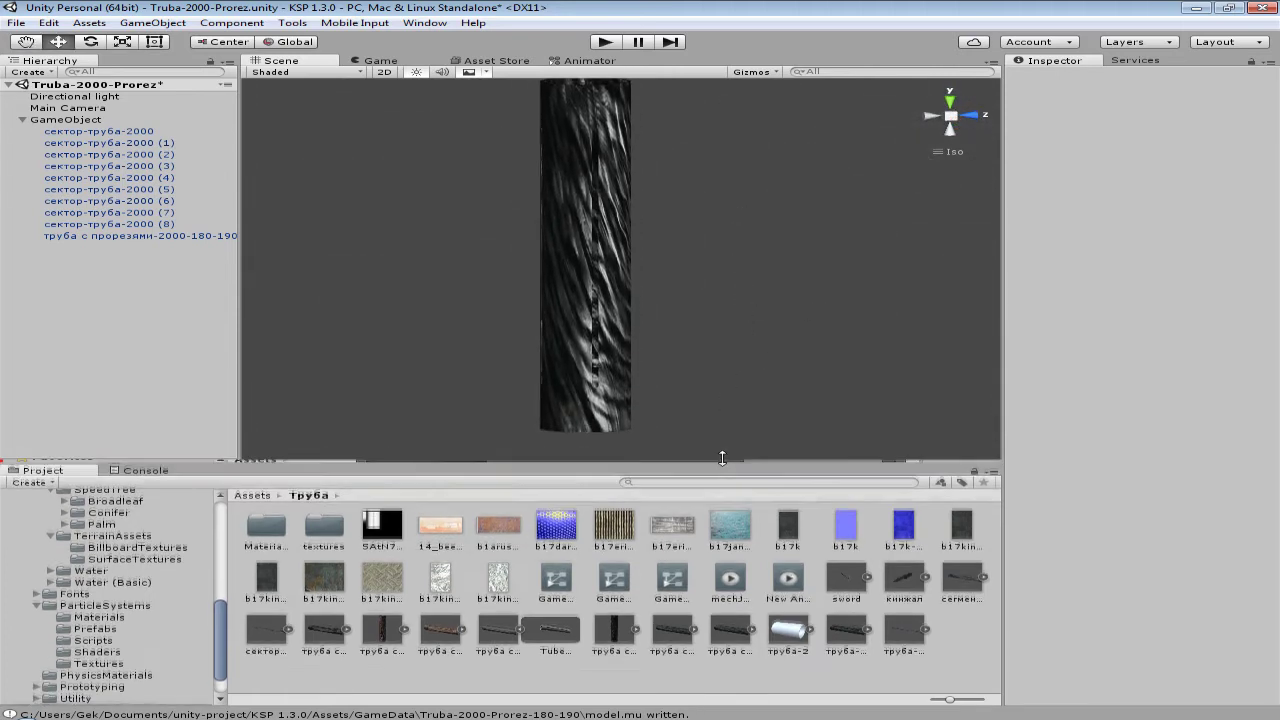
scroll(742, 290, "down", 1)
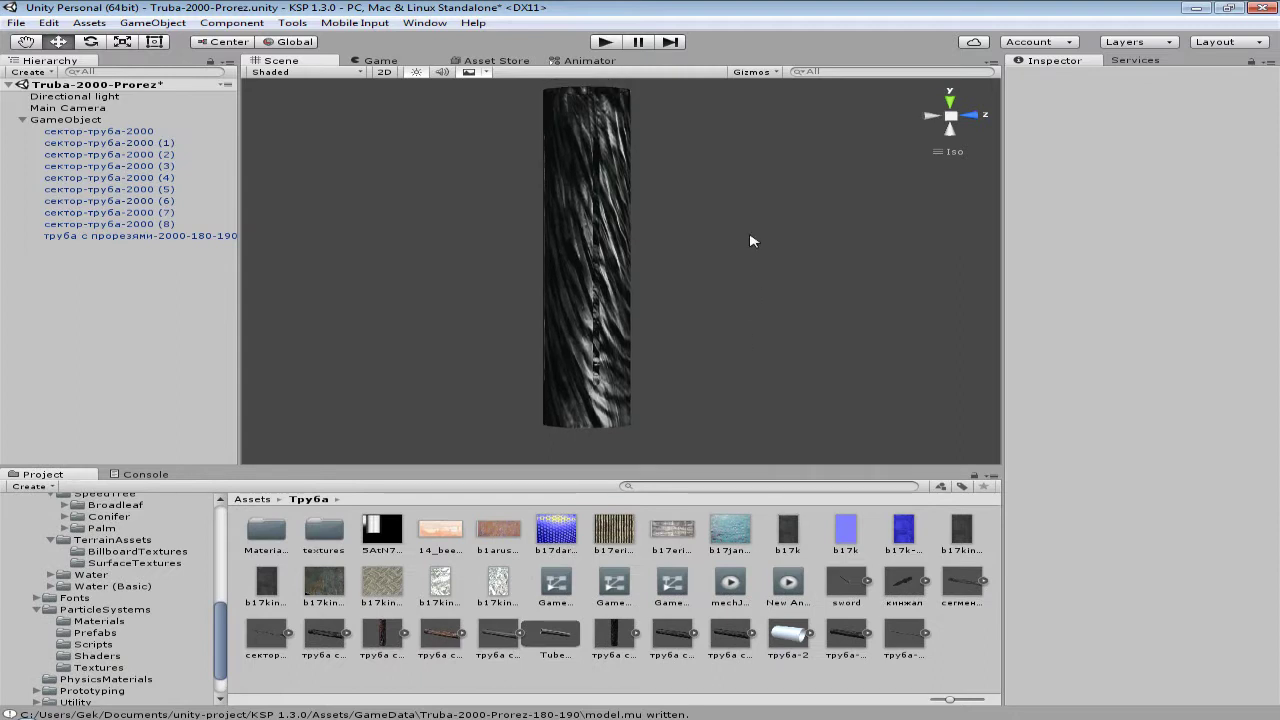
middle_click_drag(752, 240, 751, 326)
left_click(64, 122)
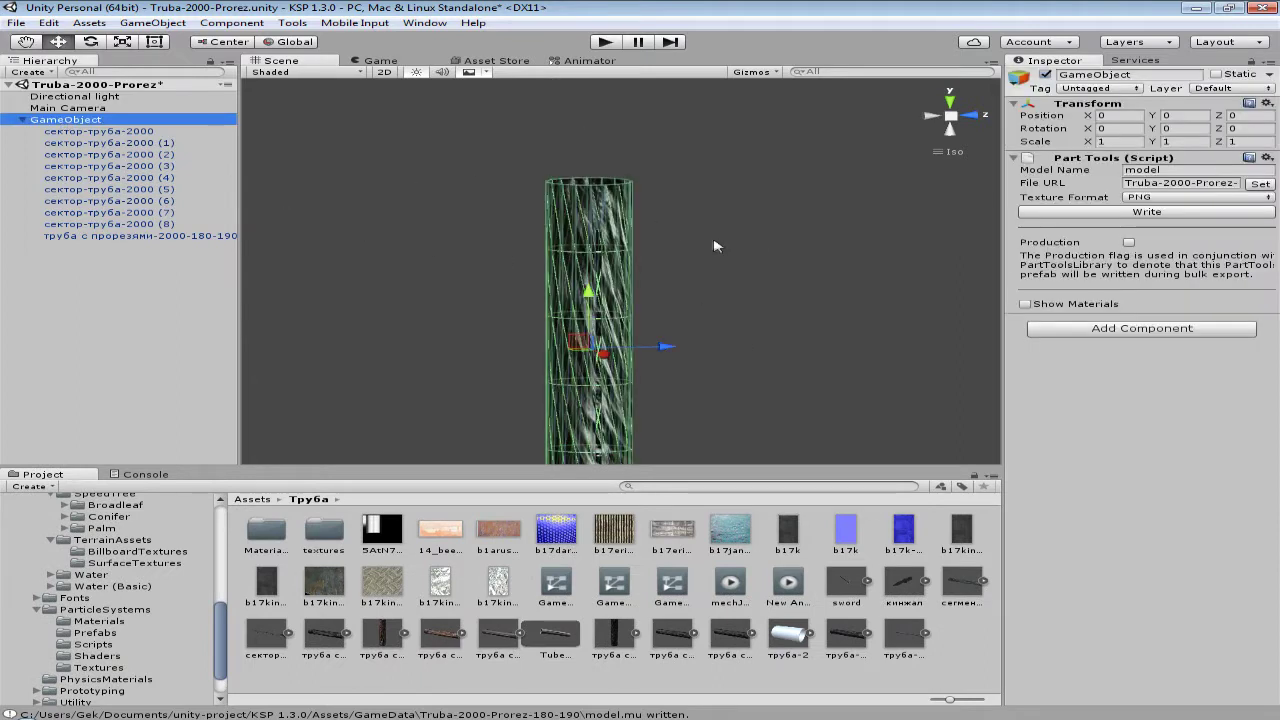
left_click_drag(731, 257, 731, 440, "alt")
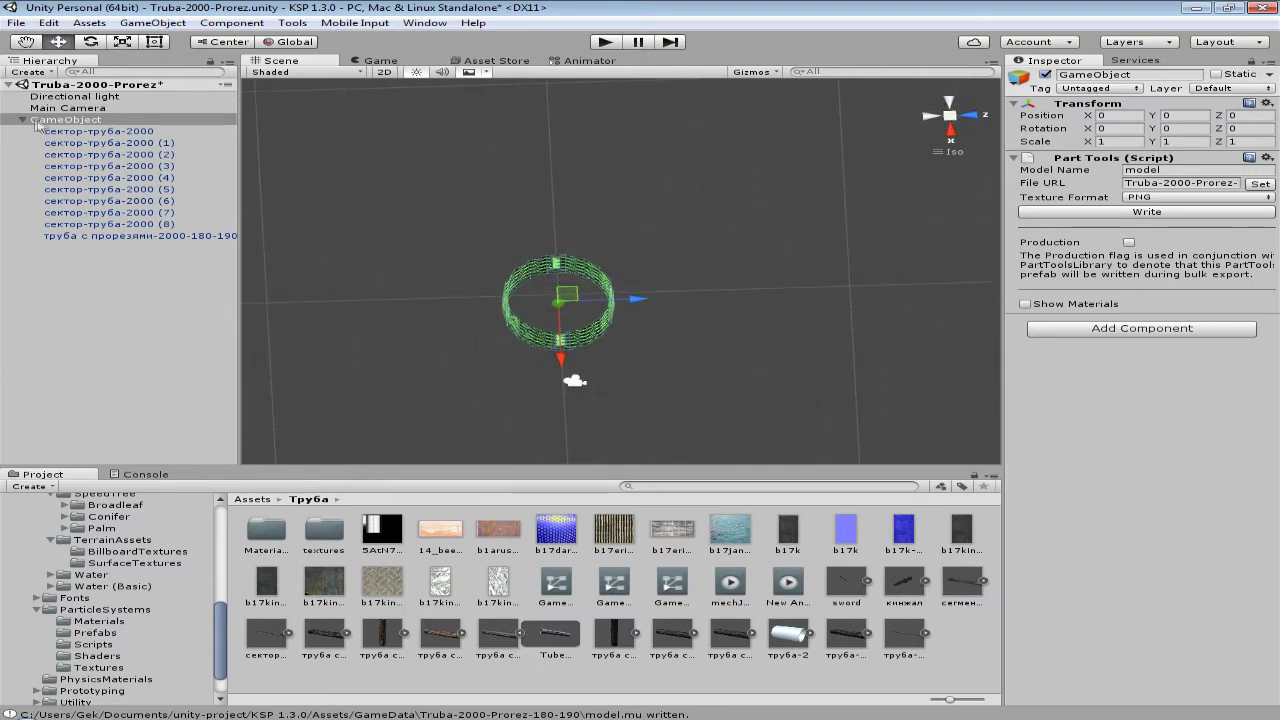
left_click(90, 145)
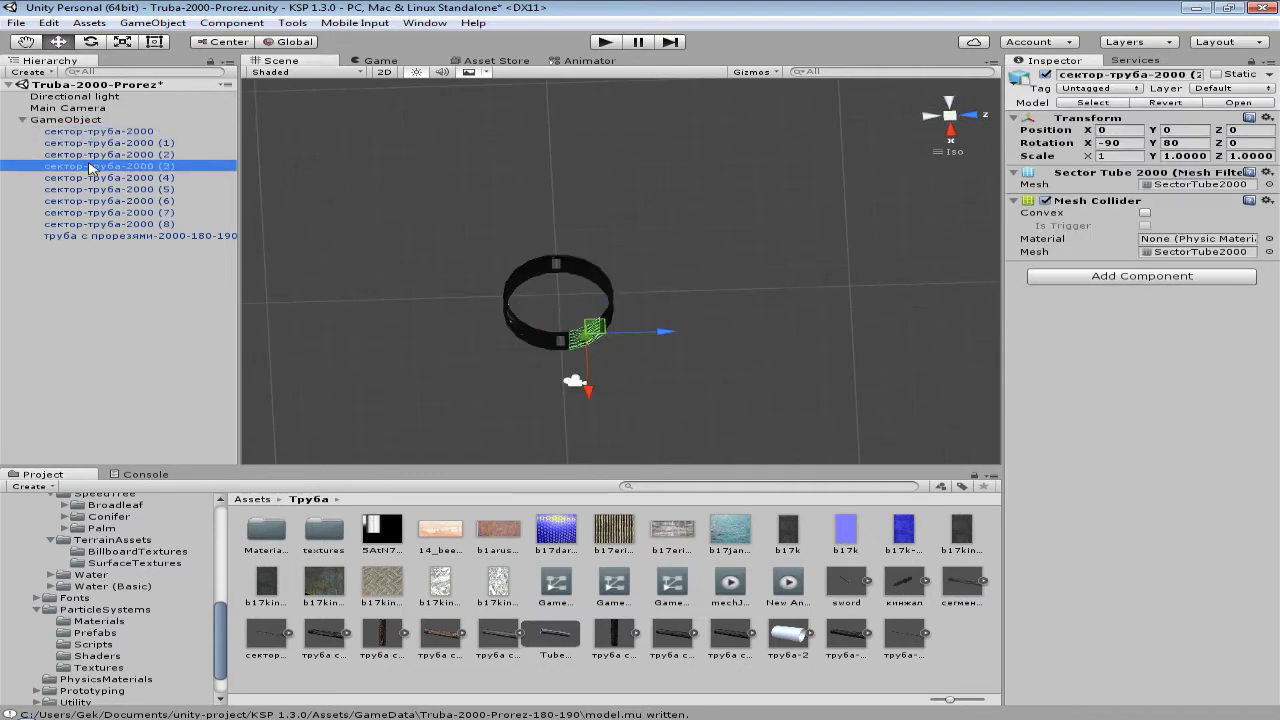
mouse_move(648, 350)
left_mouse_down("alt")
mouse_move(692, 160)
mouse_move(800, 258)
left_mouse_up("alt")
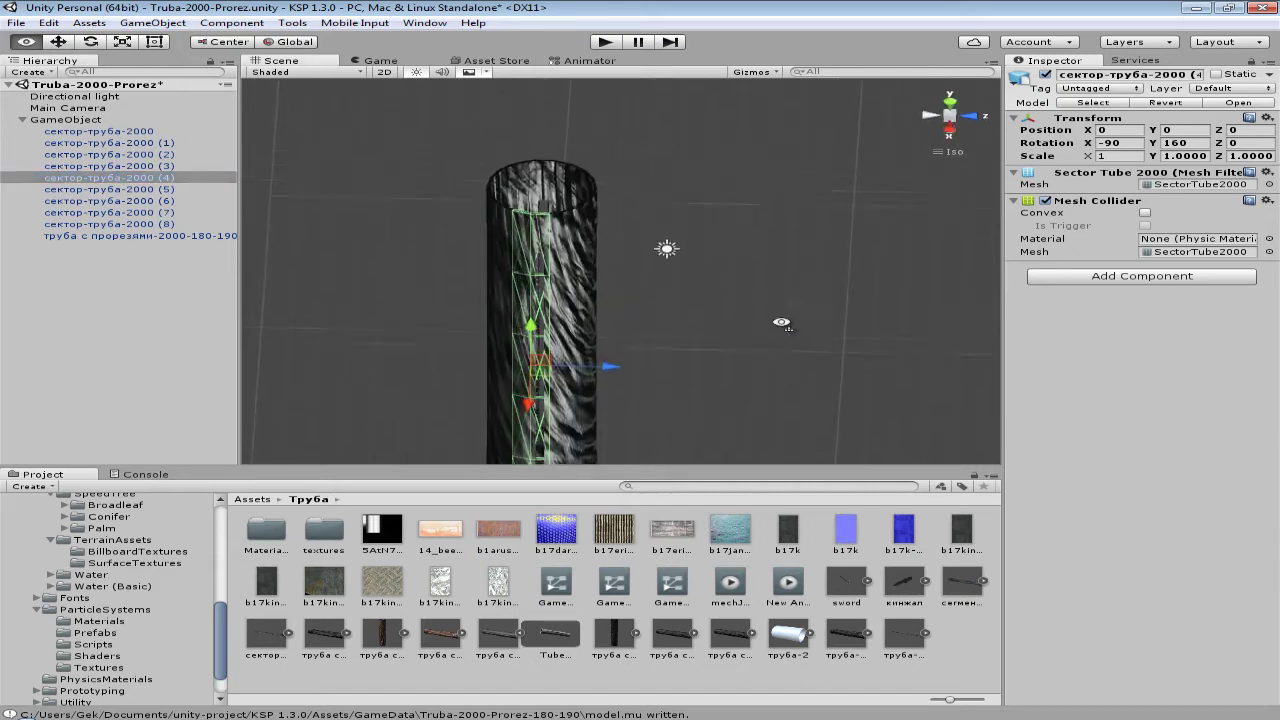
left_click(155, 237)
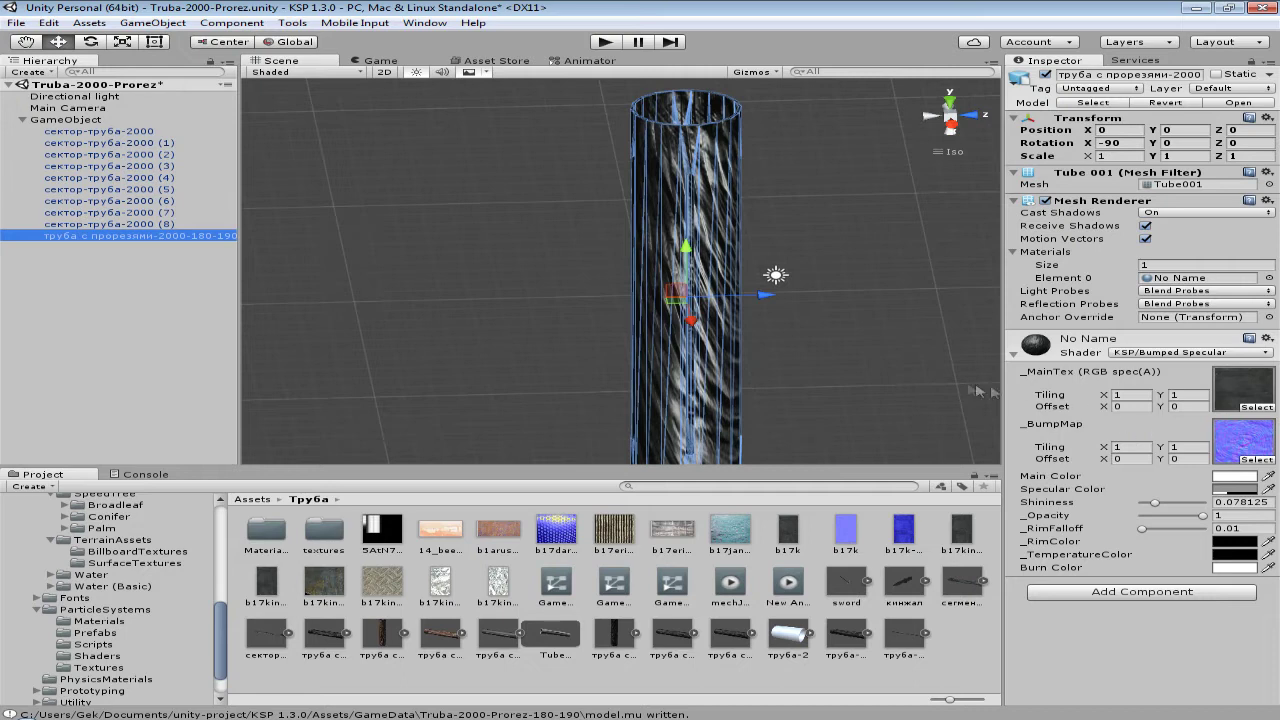
left_click(884, 359)
middle_click_drag(866, 302, 818, 302)
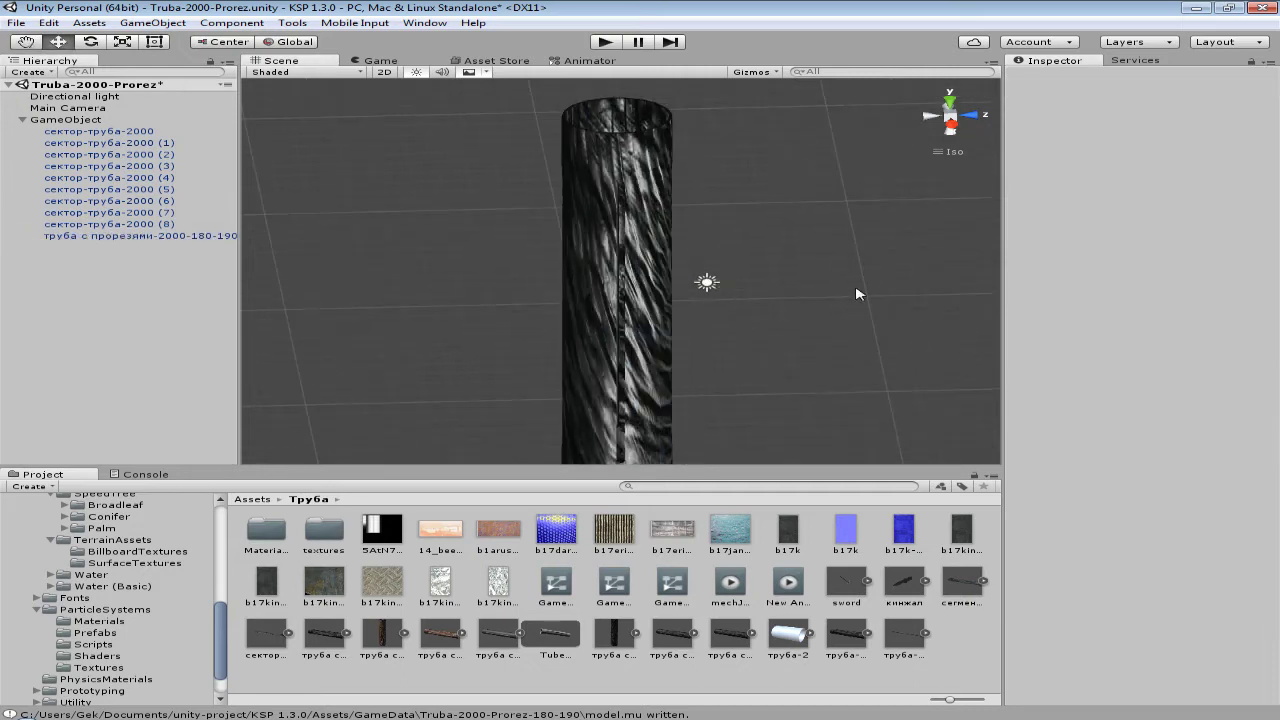
mouse_move(865, 294)
left_mouse_down("alt")
mouse_move(543, 307)
mouse_move(897, 320)
mouse_move(543, 320)
mouse_move(443, 357)
mouse_move(520, 356)
left_mouse_up("alt")
left_click_drag(724, 234, 733, 393, "alt")
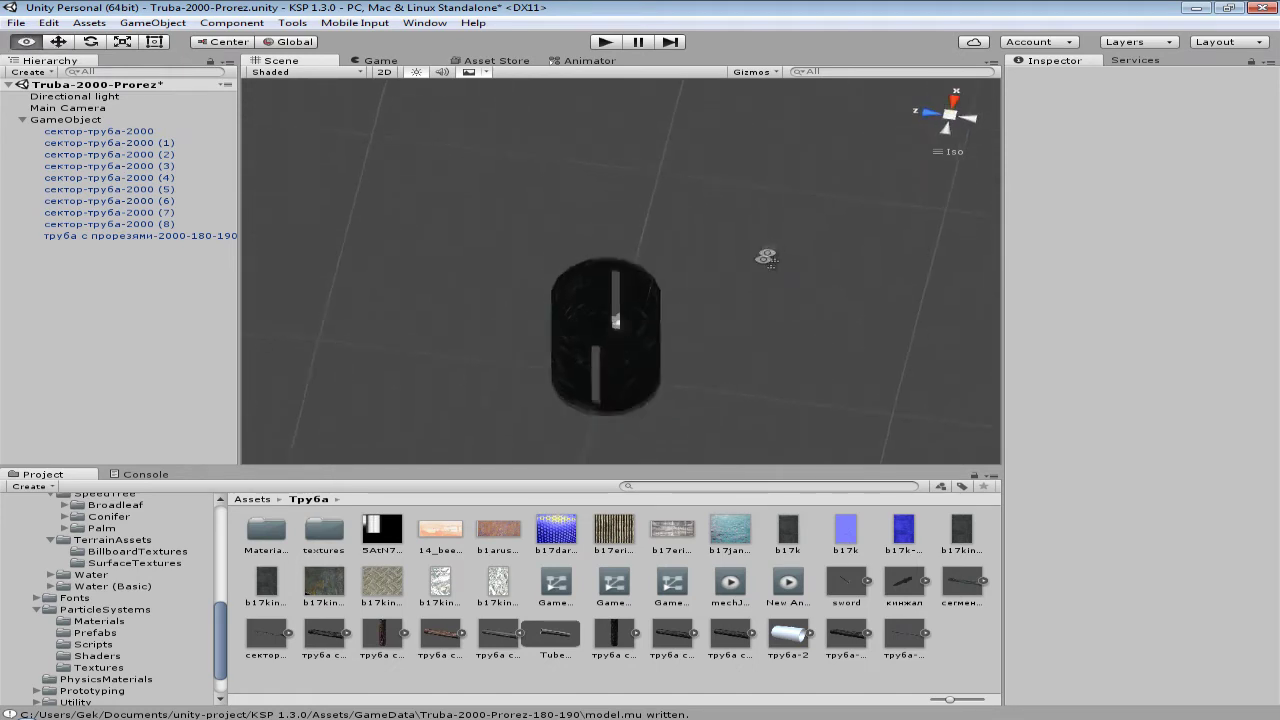
left_click_drag(765, 258, 741, 331, "alt")
left_click_drag(709, 375, 734, 380, "alt")
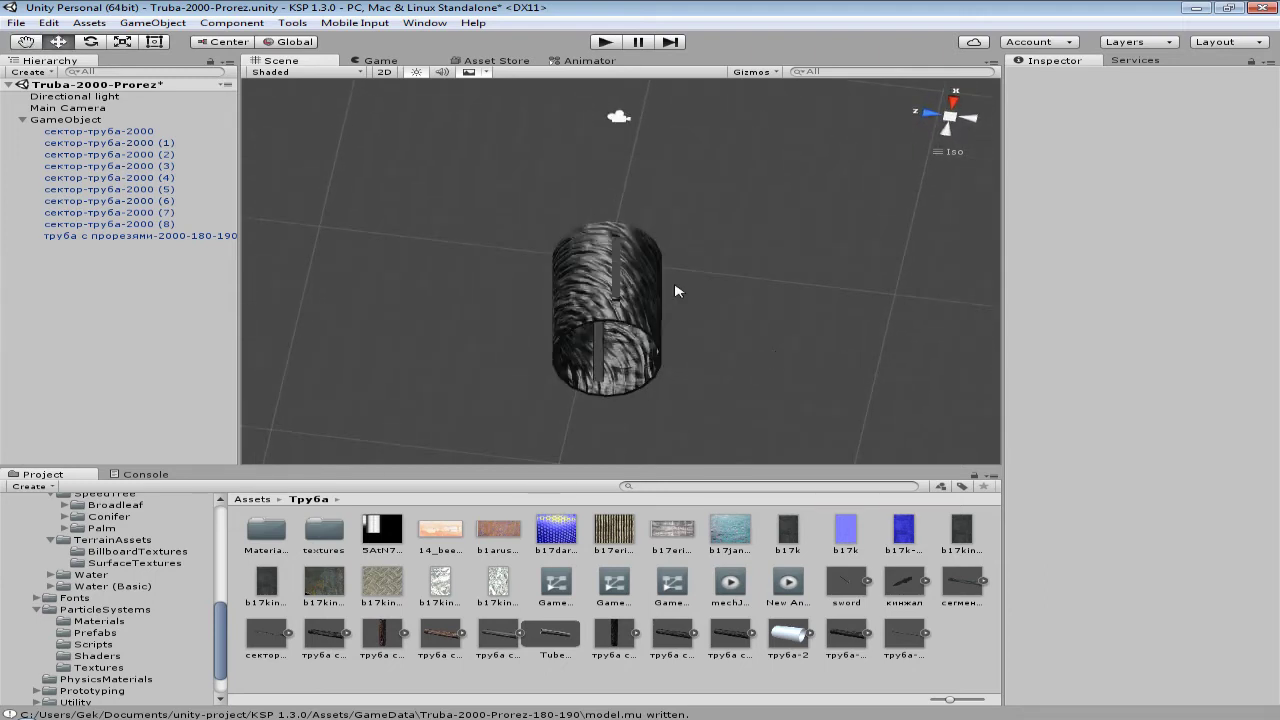
scroll(672, 386, "up", 2)
scroll(672, 386, "up", 3)
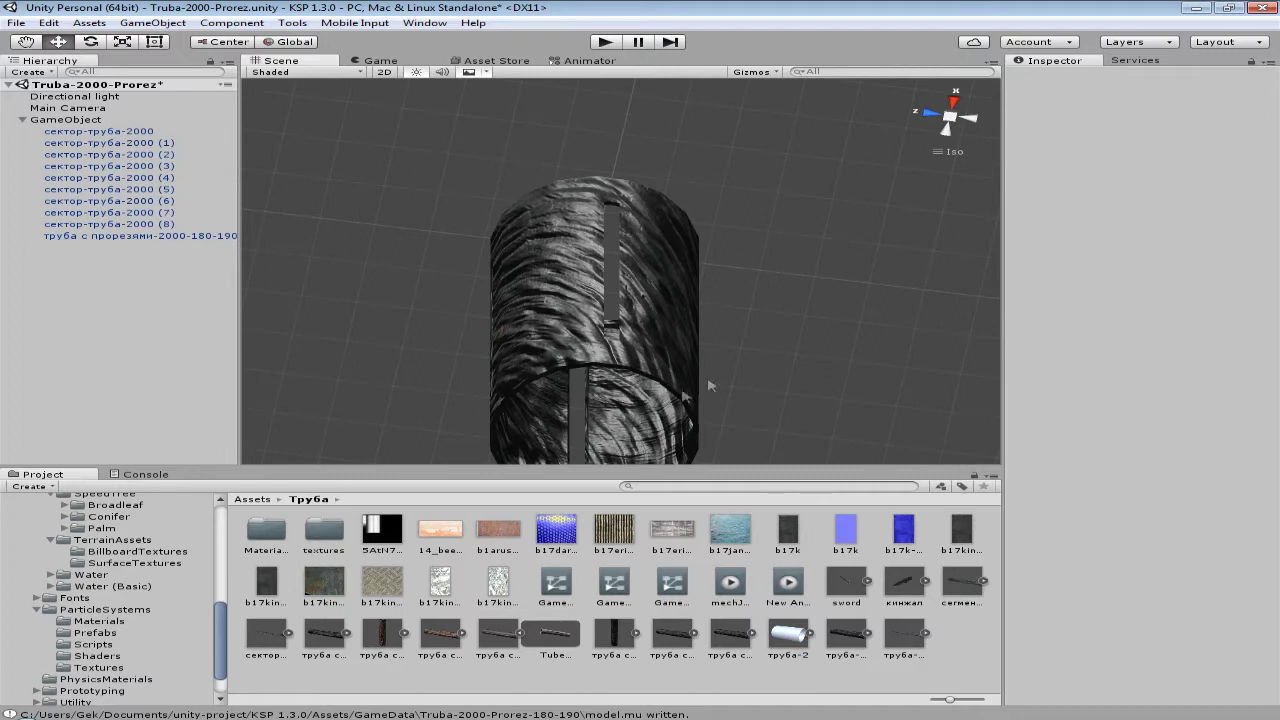
mouse_move(775, 330)
left_mouse_down("alt")
mouse_move(771, 240)
mouse_move(797, 253)
left_mouse_up("alt")
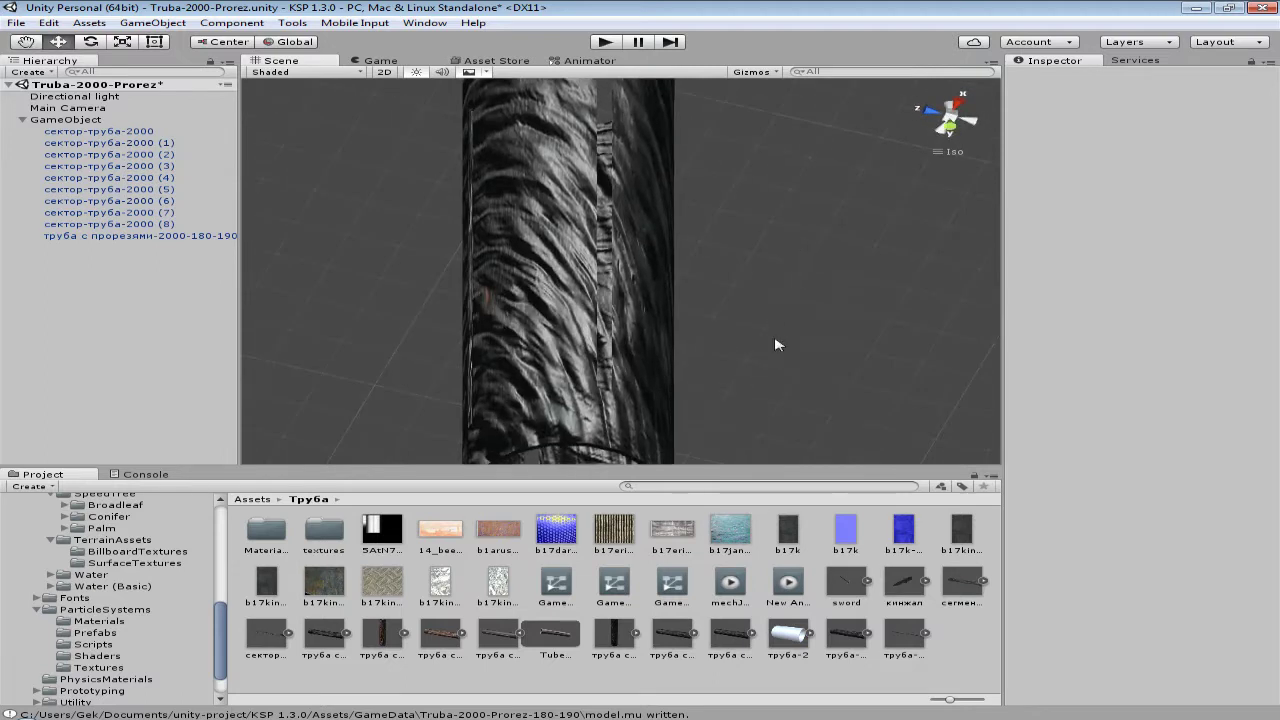
left_click_drag(775, 344, 686, 175, "alt")
mouse_move(751, 349)
left_mouse_down("alt")
mouse_move(720, 243)
mouse_move(726, 363)
mouse_move(685, 279)
mouse_move(700, 323)
mouse_move(724, 290)
mouse_move(723, 329)
mouse_move(745, 232)
mouse_move(743, 349)
mouse_move(677, 209)
mouse_move(737, 380)
mouse_move(760, 357)
left_mouse_up("alt")
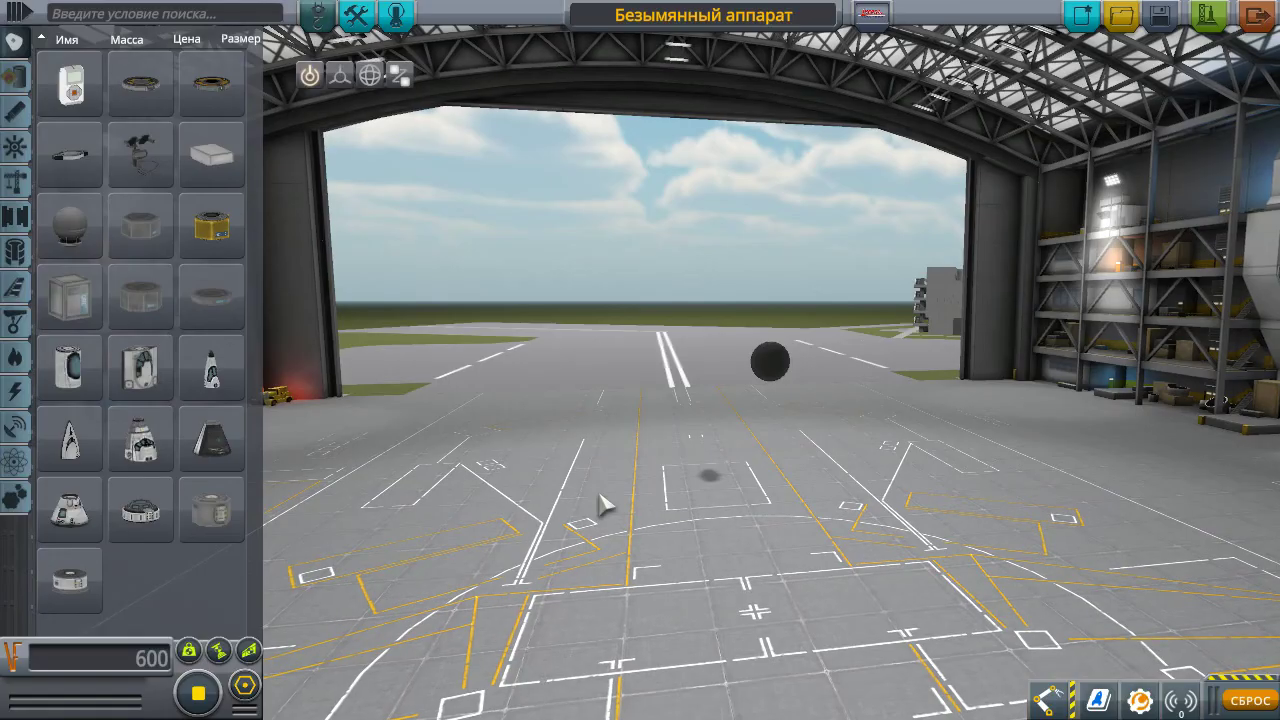
Place the Truba pipe part from the Structural parts list into the hangar
left_click(15, 182)
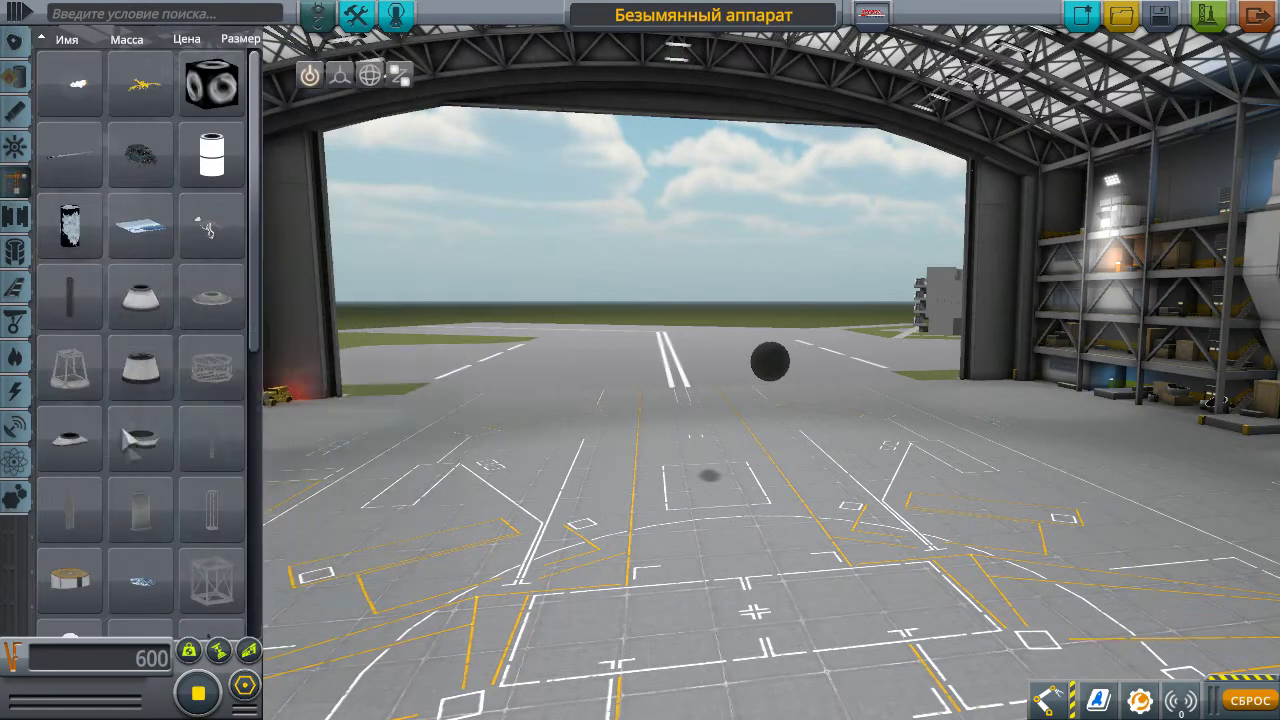
left_click(70, 297)
right_click_drag(709, 475, 1222, 490)
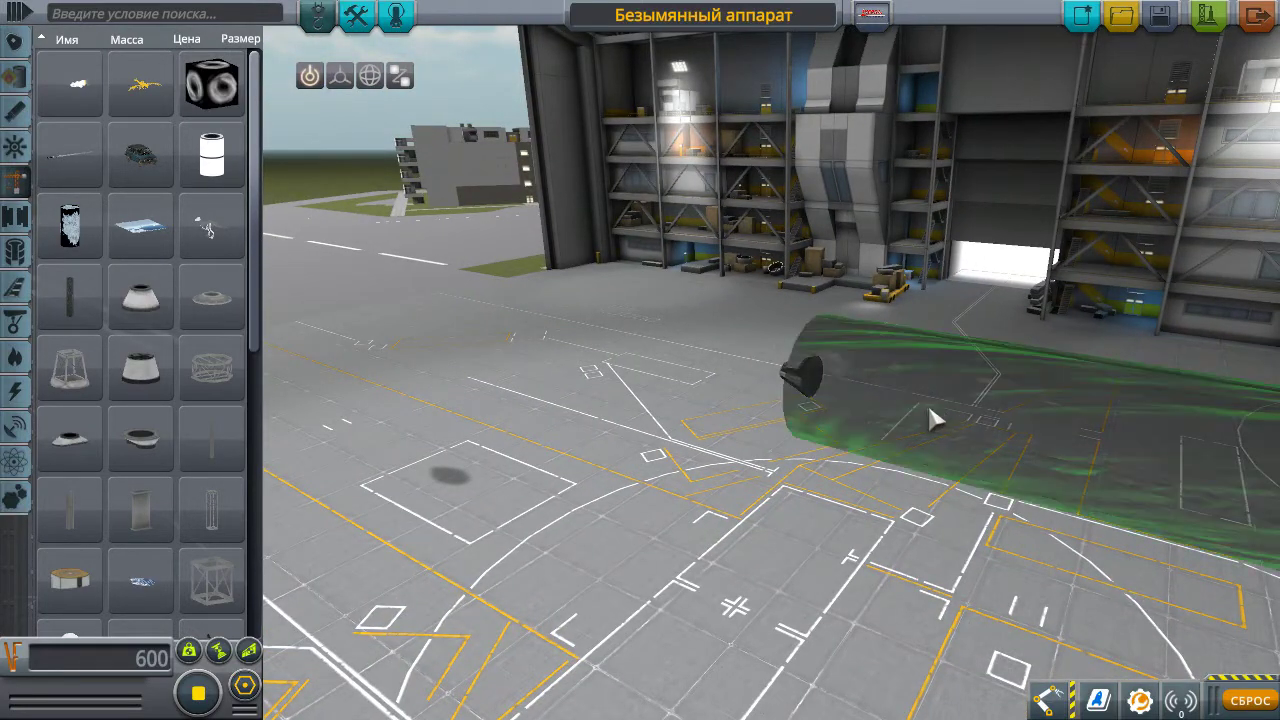
left_click(927, 401)
Orbit the hangar camera around and through the tube to inspect it from several angles
right_click_drag(905, 597, 997, 540)
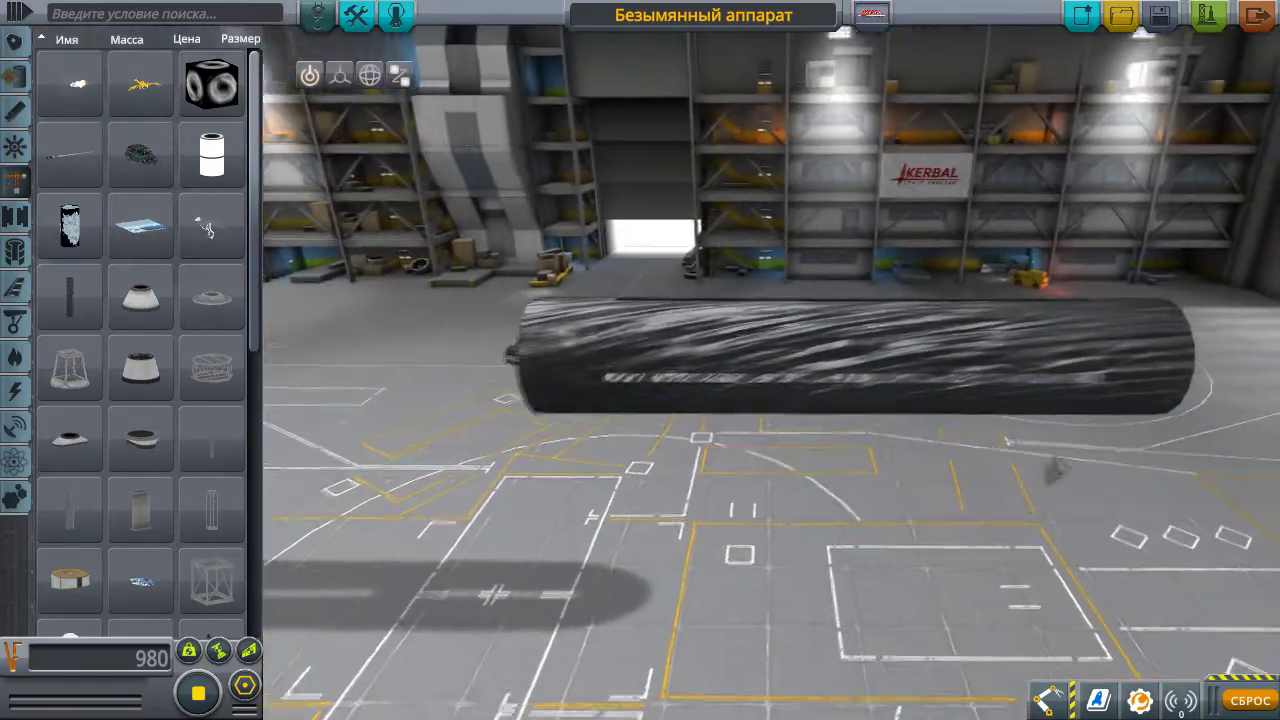
mouse_move(997, 540)
right_mouse_down()
mouse_move(1168, 430)
mouse_move(1237, 483)
right_mouse_up()
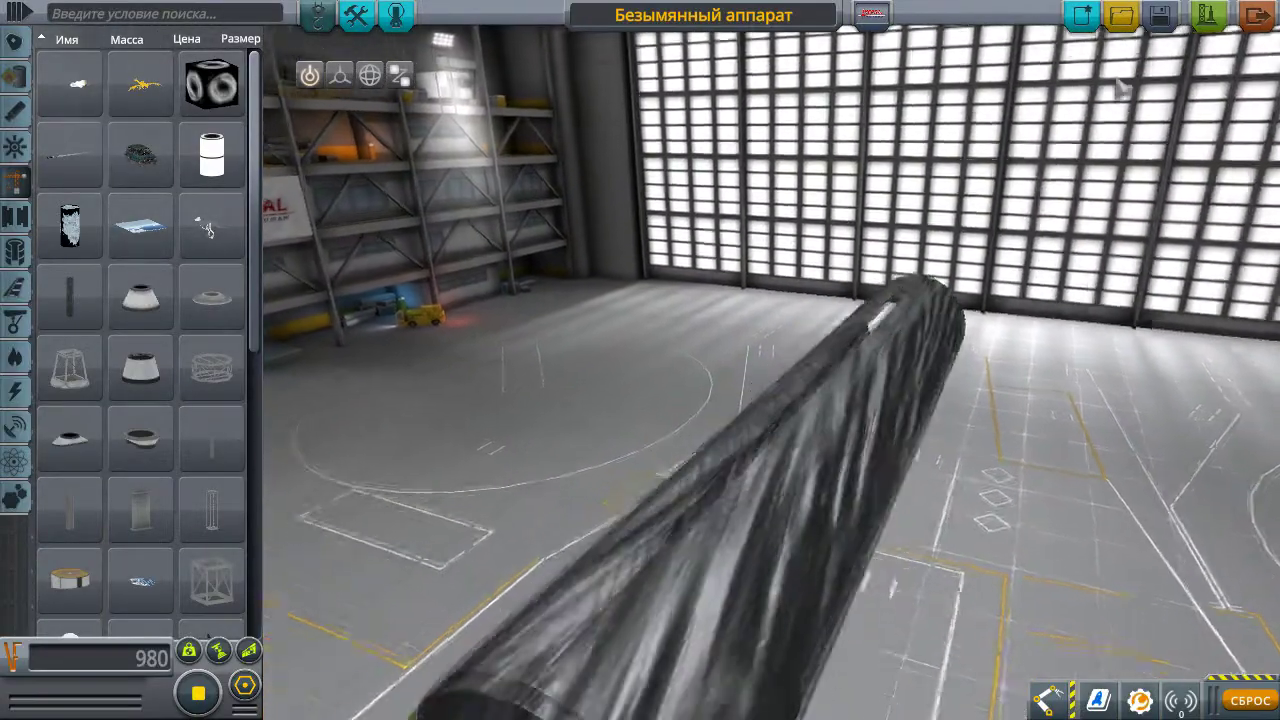
mouse_move(1237, 483)
right_mouse_down()
mouse_move(1128, 483)
mouse_move(1108, 333)
mouse_move(1115, 275)
mouse_move(845, 347)
mouse_move(933, 437)
right_mouse_up()
right_click_drag(1274, 292, 1203, 253)
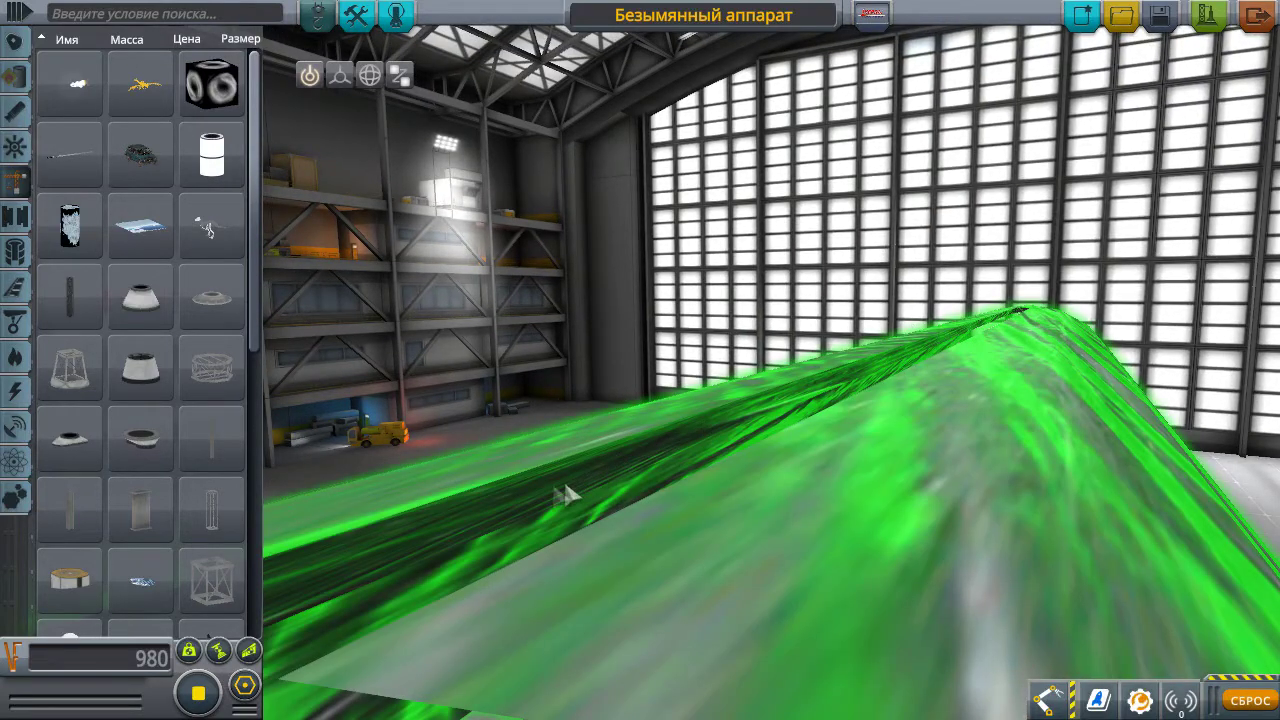
mouse_move(440, 528)
right_mouse_down()
mouse_move(1155, 278)
mouse_move(956, 603)
mouse_move(1000, 354)
right_mouse_up()
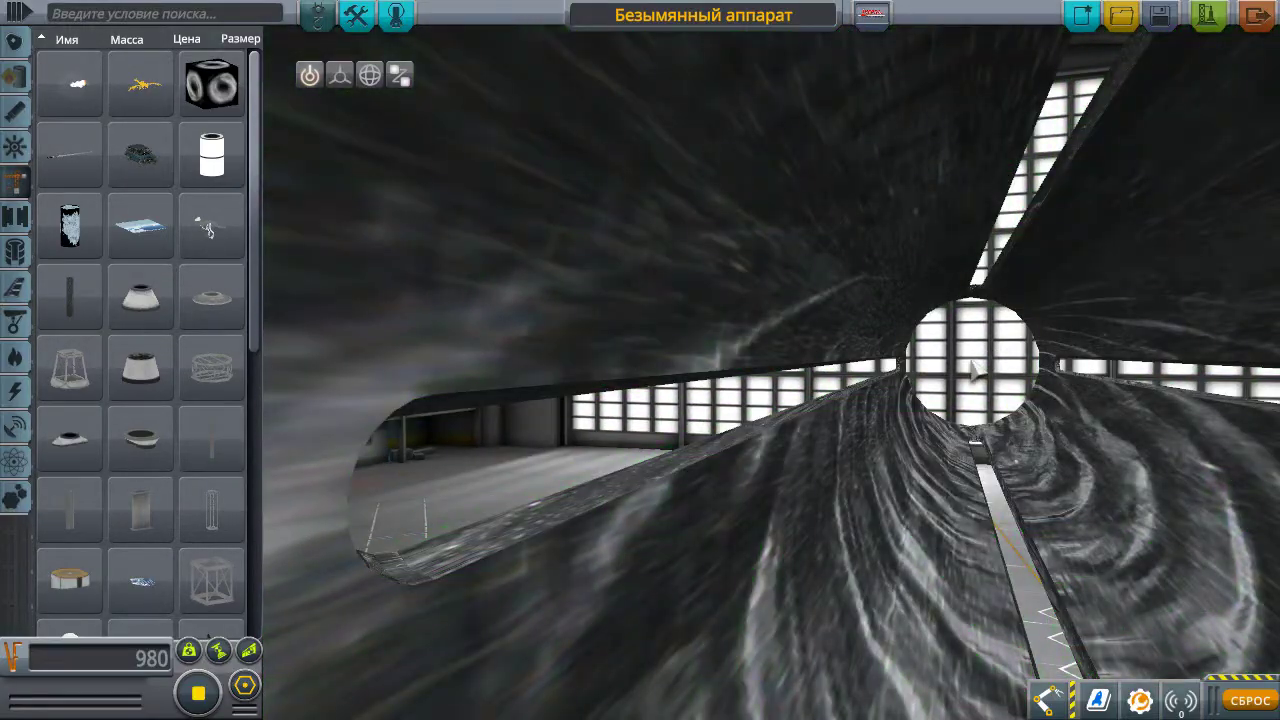
right_click_drag(975, 391, 390, 42)
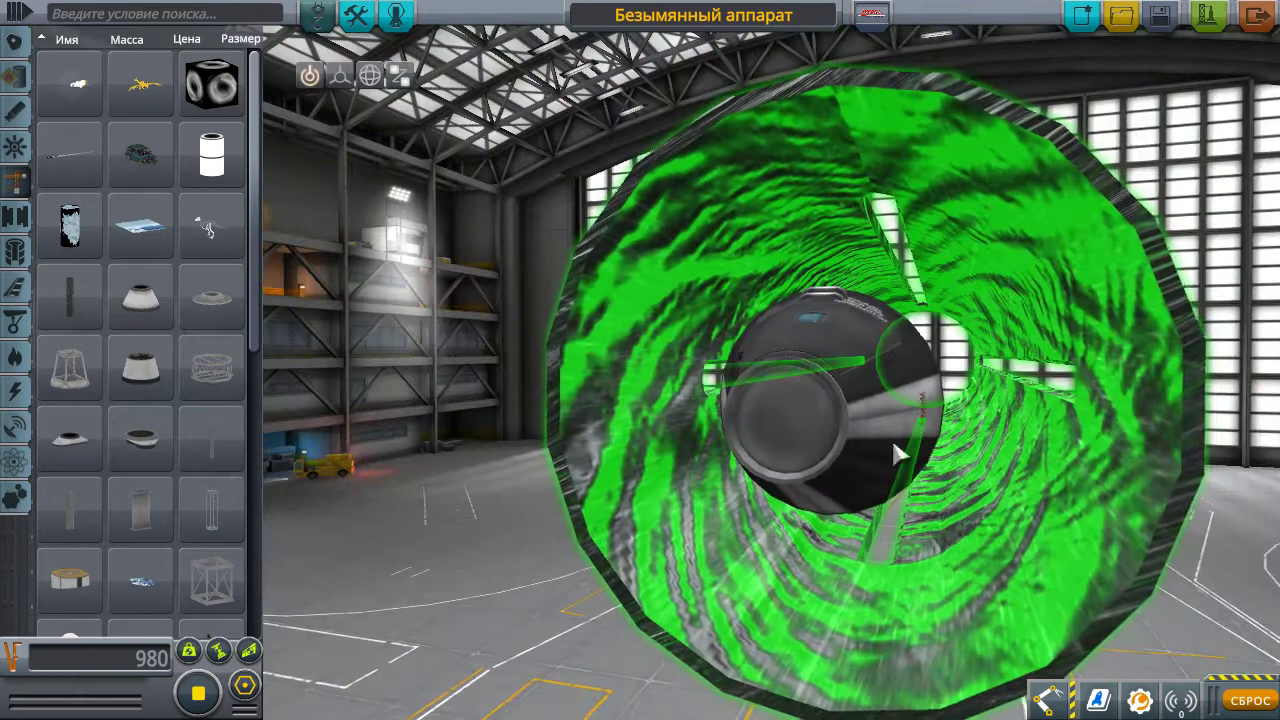
Check the vessel's crew, then attach a TT18-A launch clamp to the tube's side
left_click(394, 18)
left_click(356, 15)
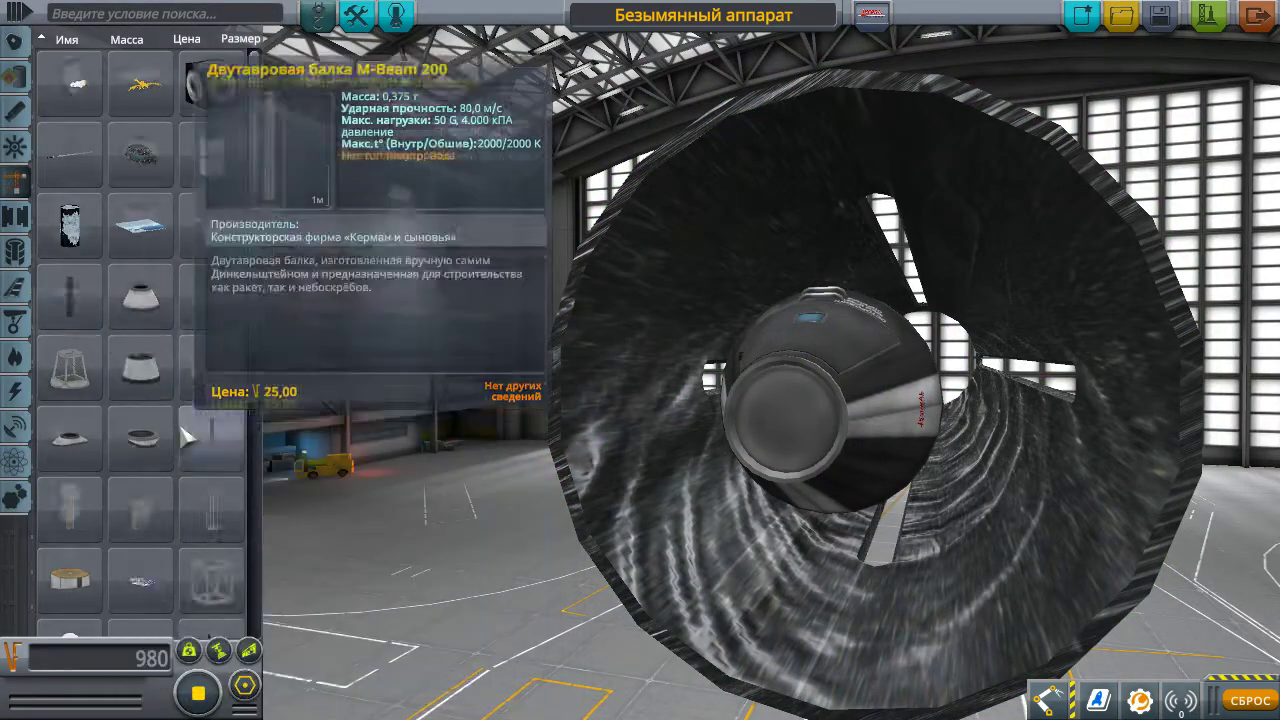
scroll(210, 470, "down", 3)
left_click(216, 478)
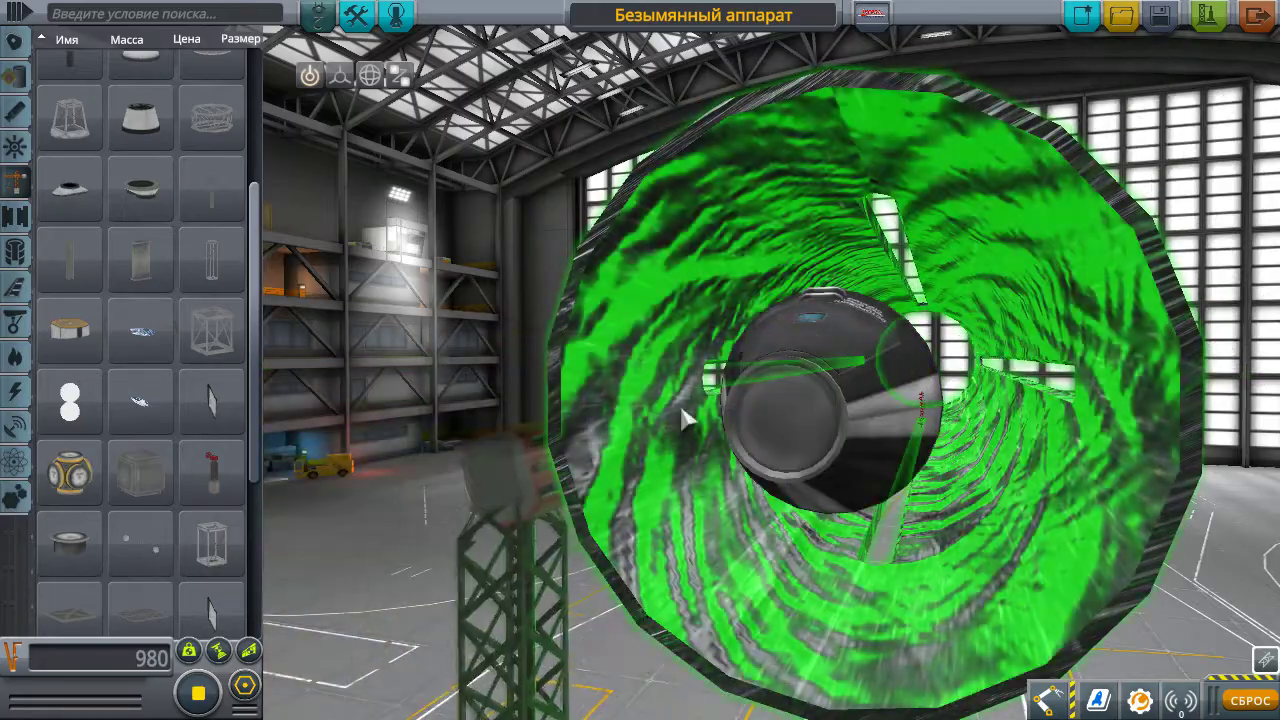
right_click_drag(682, 411, 629, 472)
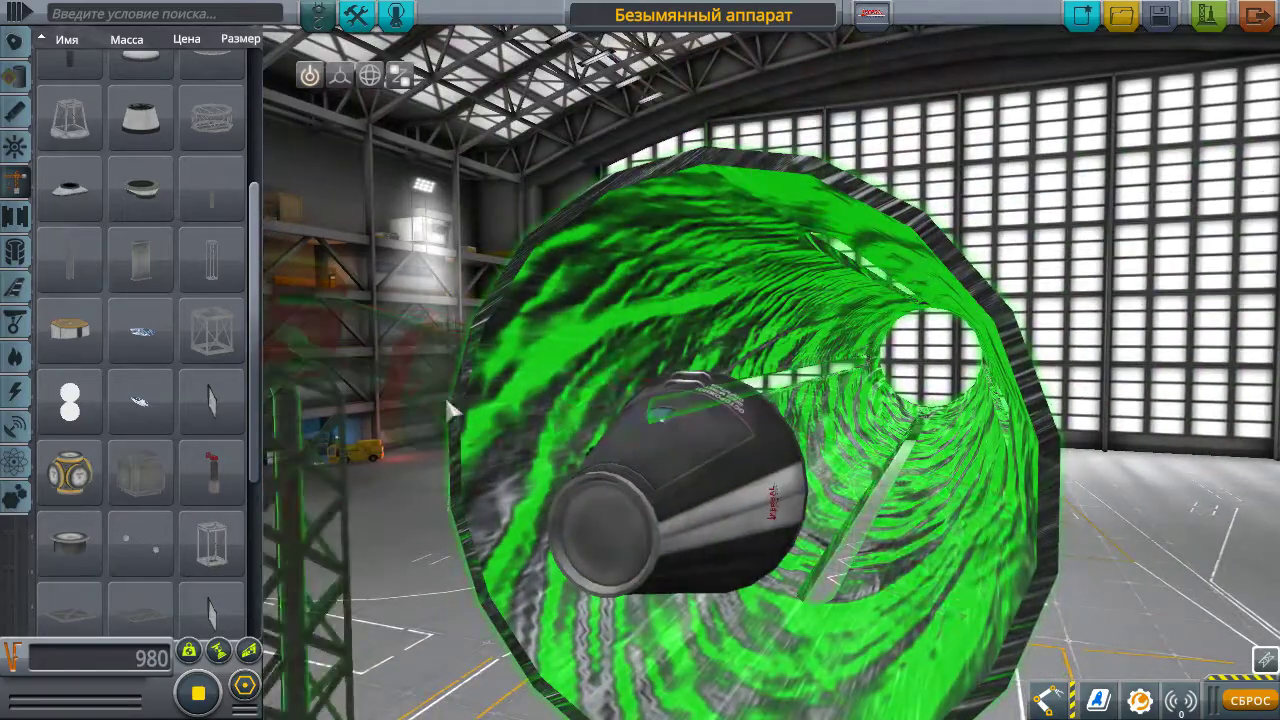
left_click(631, 510)
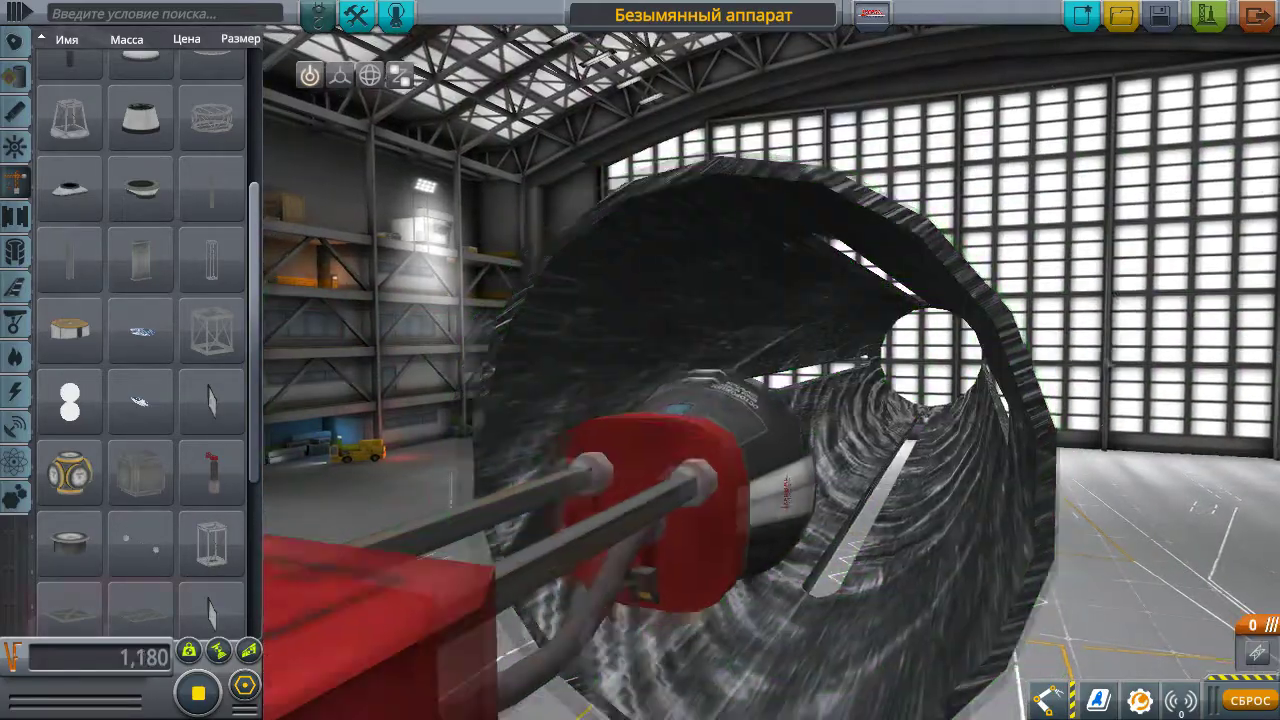
Reattach the clamp as a mirrored TT18-A pair on the tube and launch the vessel
right_click_drag(631, 510, 560, 500)
left_click(600, 650)
mouse_move(876, 577)
right_mouse_down()
mouse_move(786, 427)
mouse_move(754, 420)
right_mouse_up()
left_click(786, 427)
key("2")
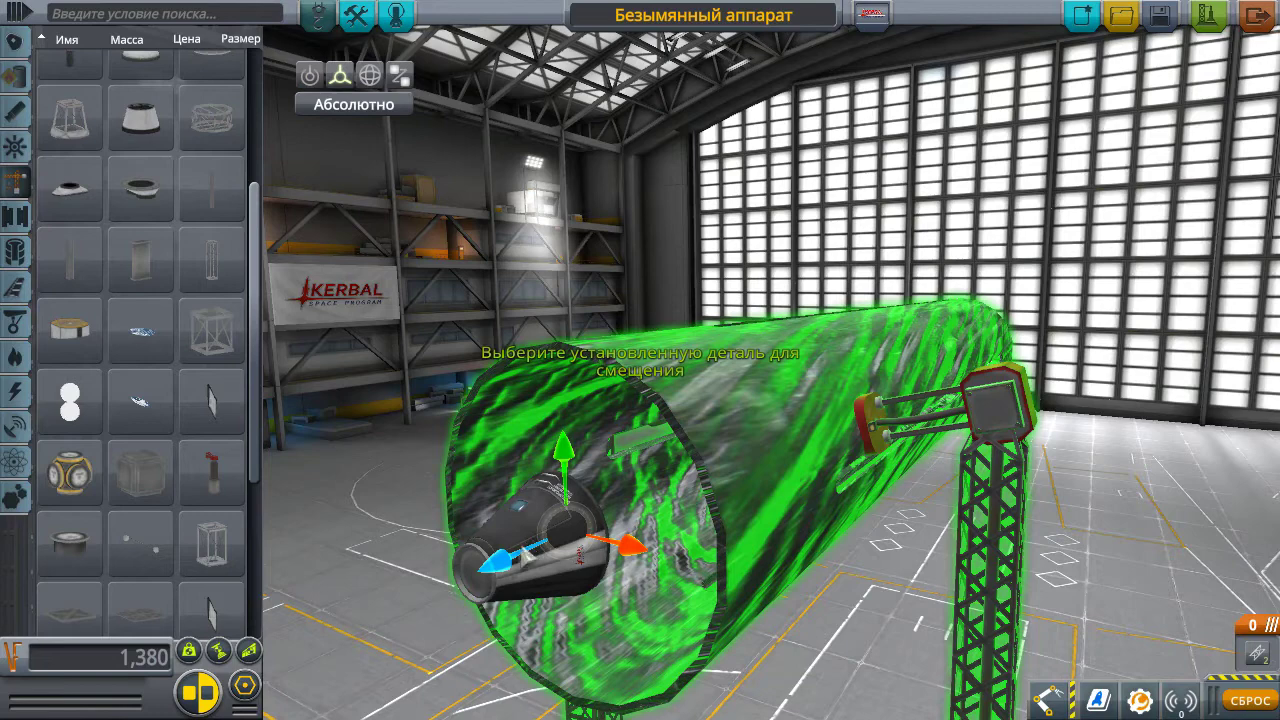
right_click_drag(498, 570, 432, 600)
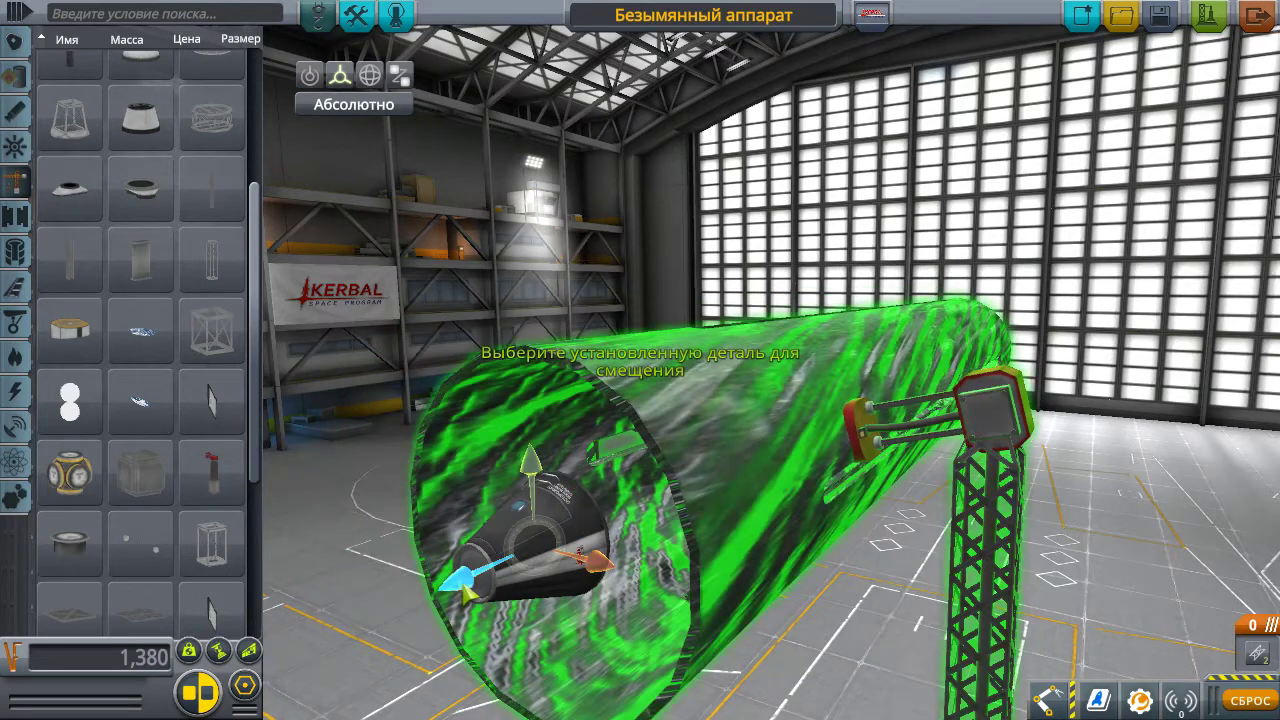
key("1")
left_click(1222, 24)
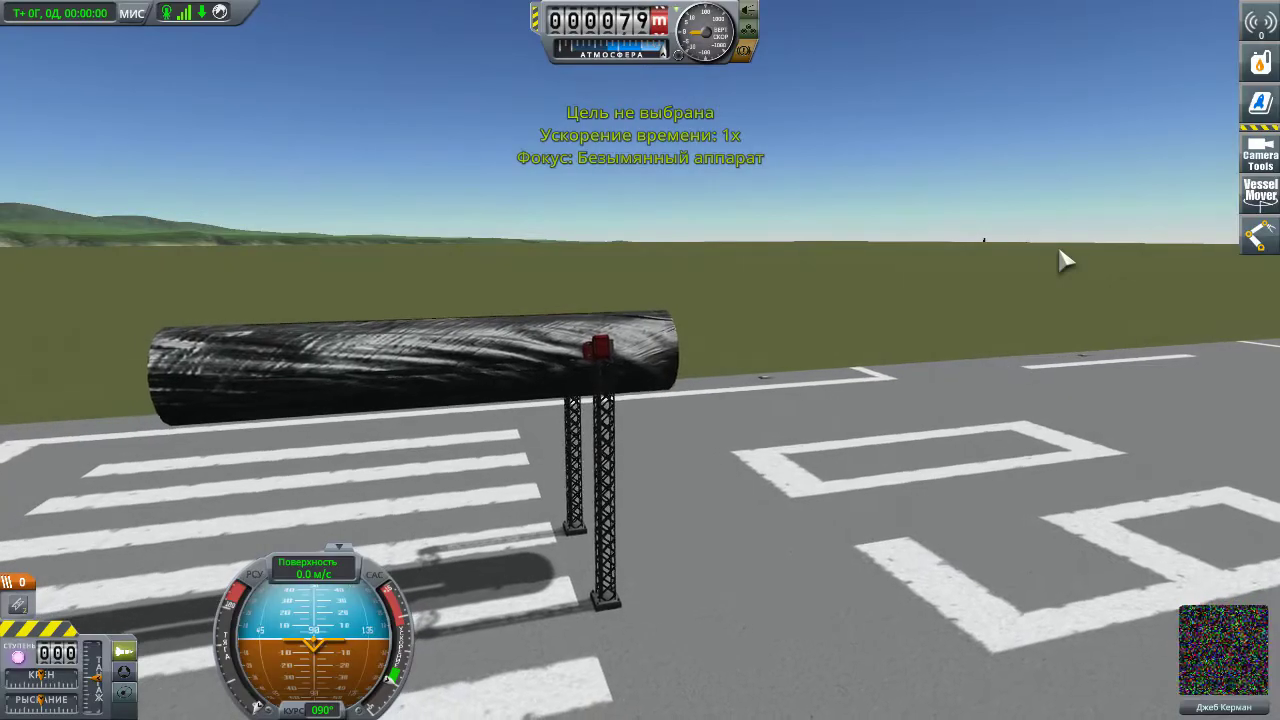
Send the pilot out on EVA and have the kerbal let go of the pod
scroll(1063, 257, "up", 3)
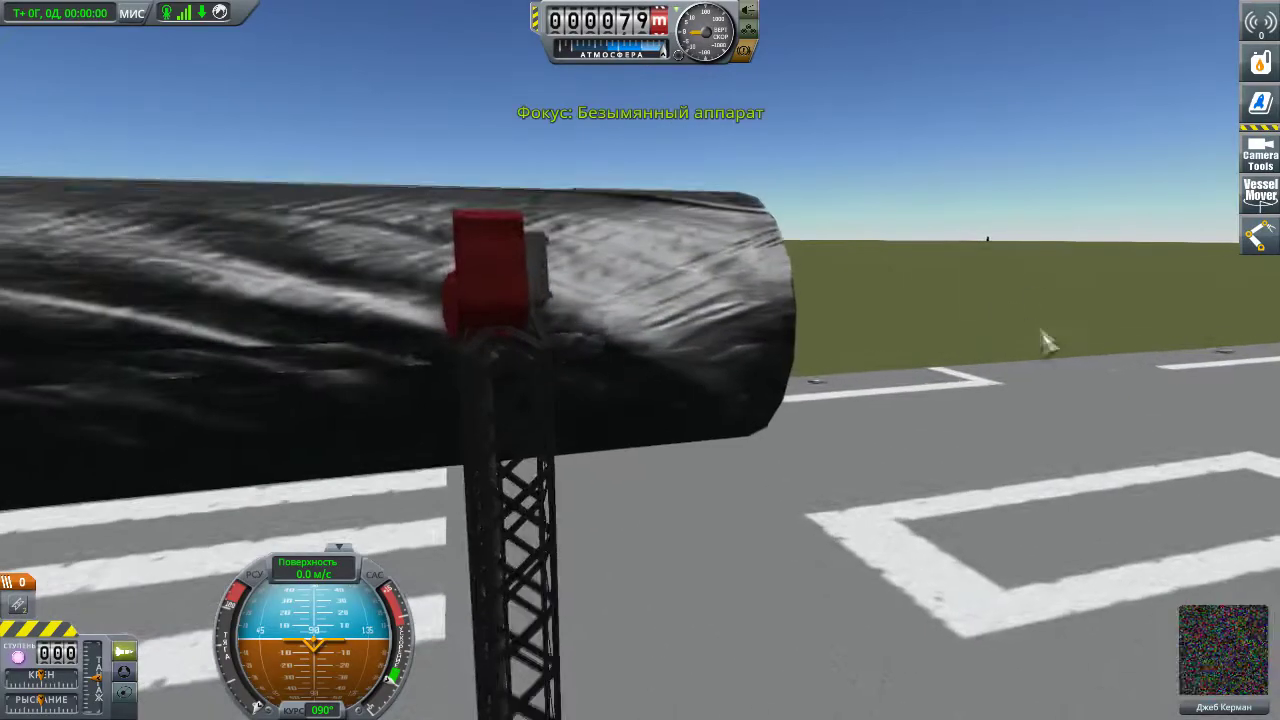
scroll(1040, 335, "down", 3)
right_click_drag(1040, 335, 1272, 648)
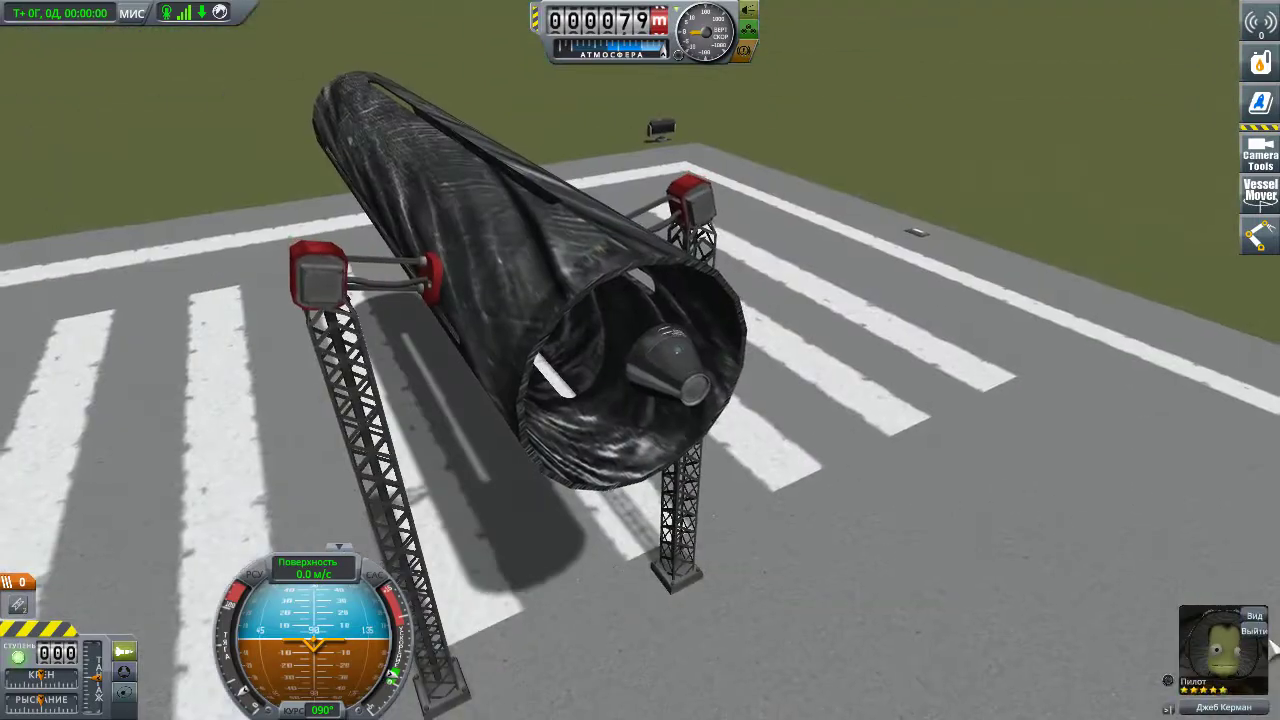
left_click(1256, 631)
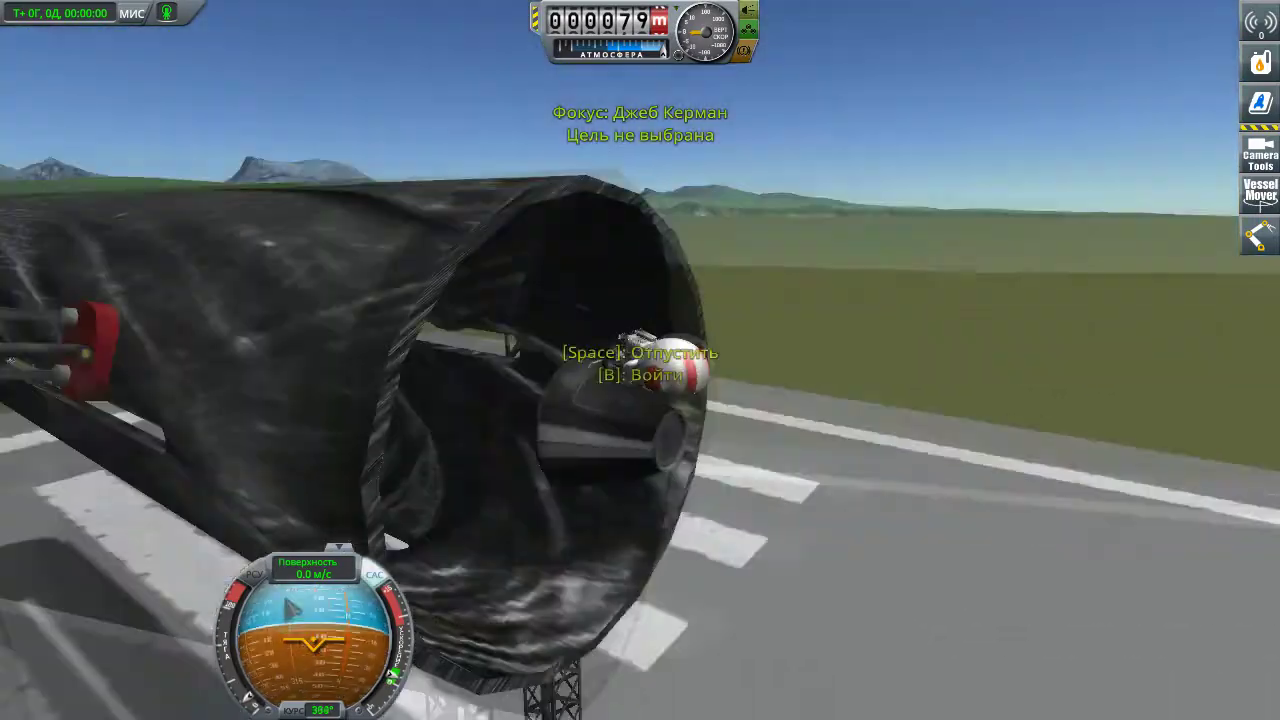
mouse_move(998, 240)
right_mouse_down()
mouse_move(1075, 495)
mouse_move(1277, 380)
mouse_move(985, 335)
mouse_move(918, 543)
mouse_move(833, 327)
mouse_move(1133, 452)
mouse_move(1163, 450)
mouse_move(829, 480)
mouse_move(1066, 468)
mouse_move(1086, 420)
mouse_move(928, 443)
right_mouse_up()
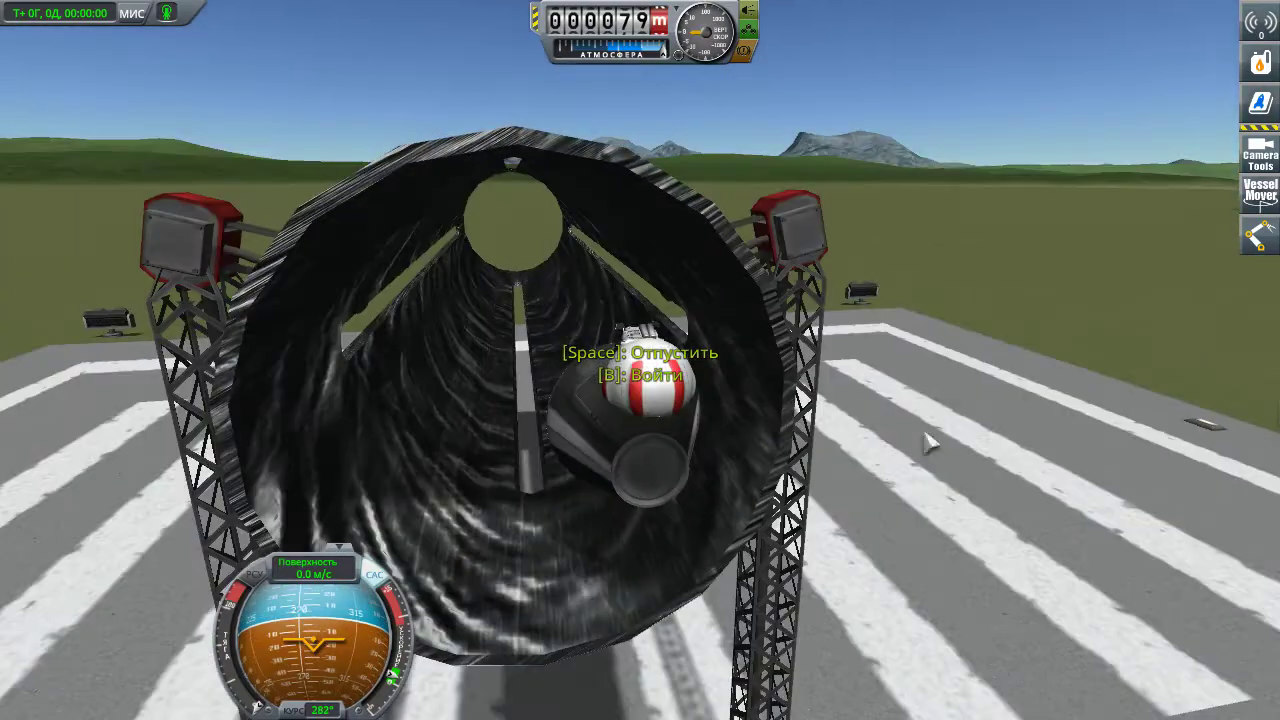
key("space")
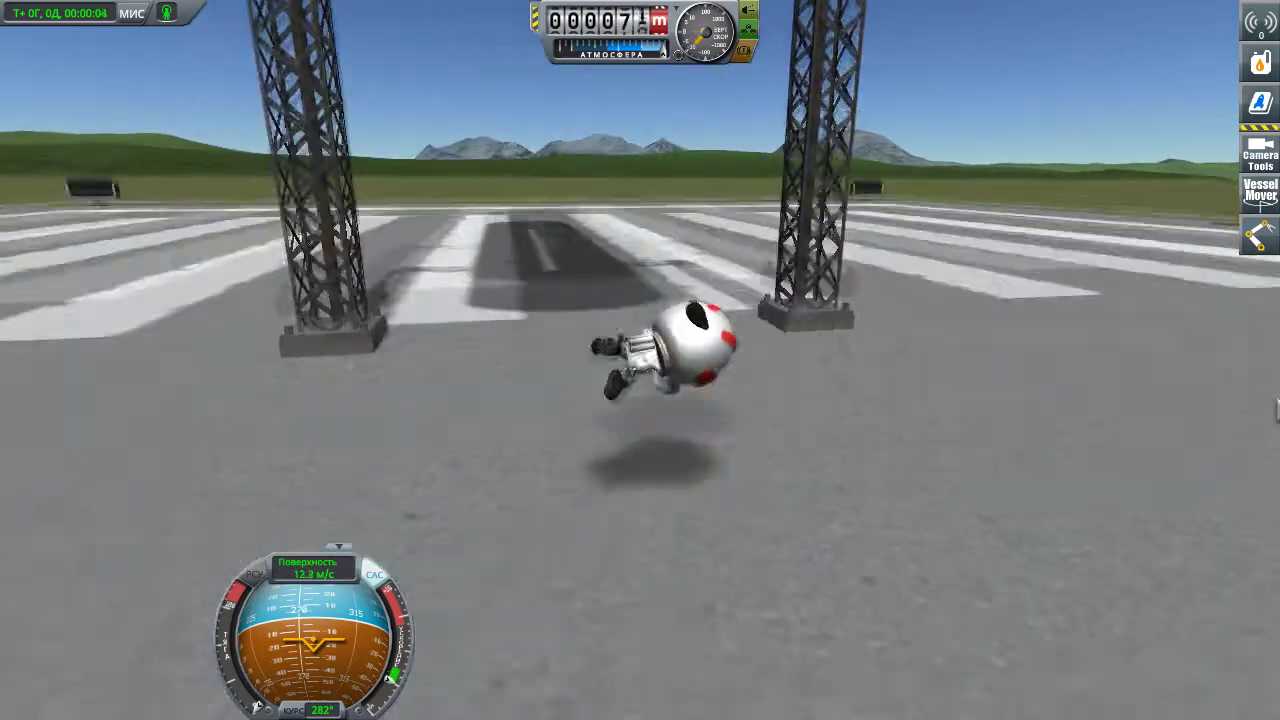
Turn the kerbal to face along the tube and walk it forward through to the exit
right_click_drag(1276, 410, 1157, 351)
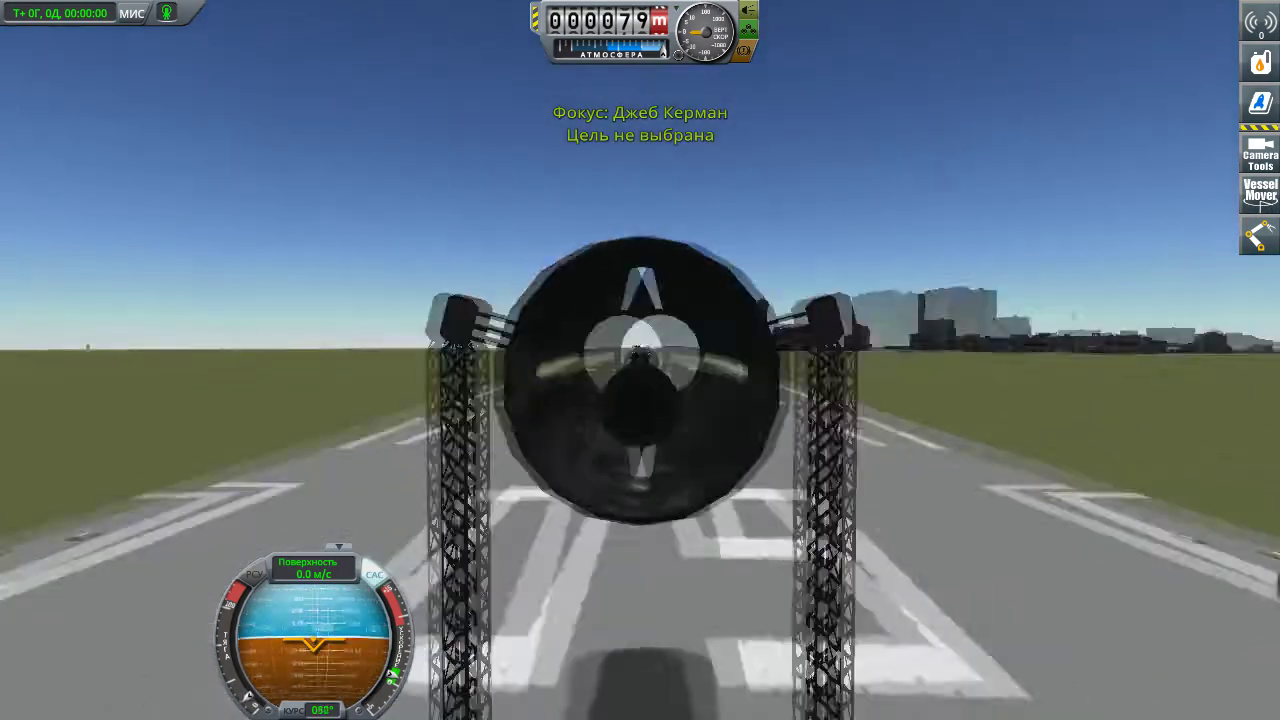
right_click_drag(1276, 578, 1043, 640)
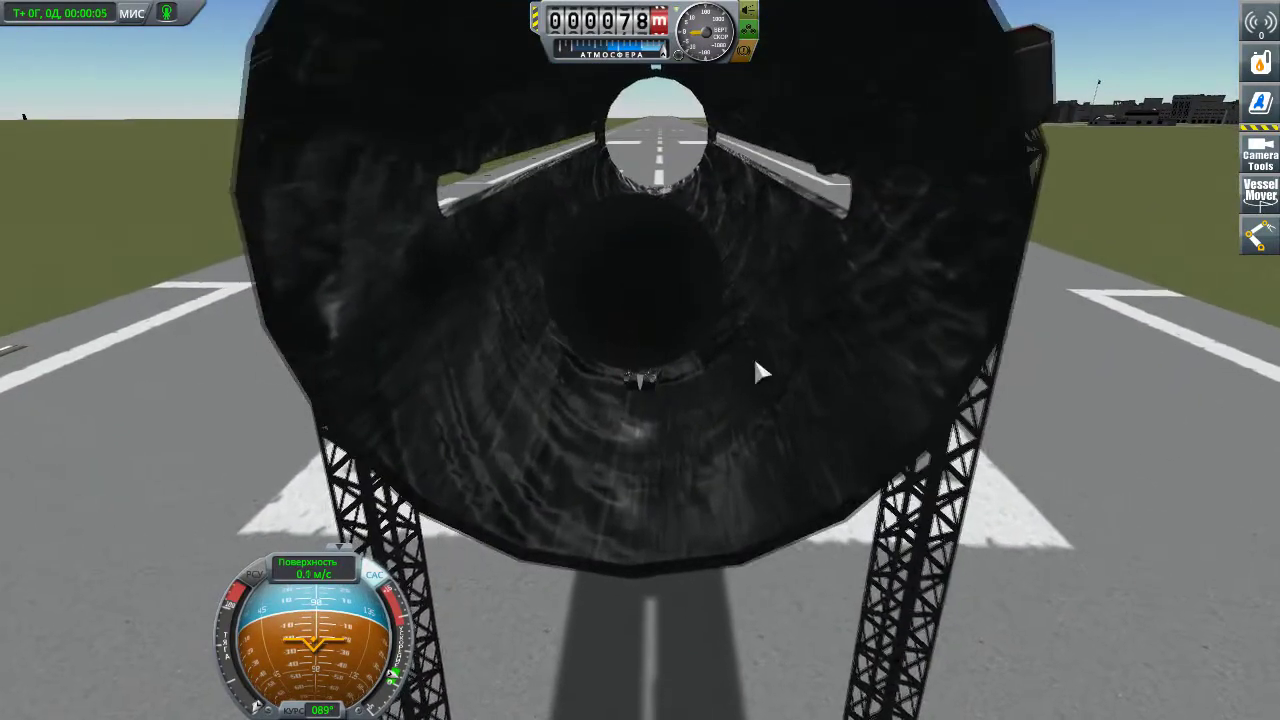
key("bracketright")
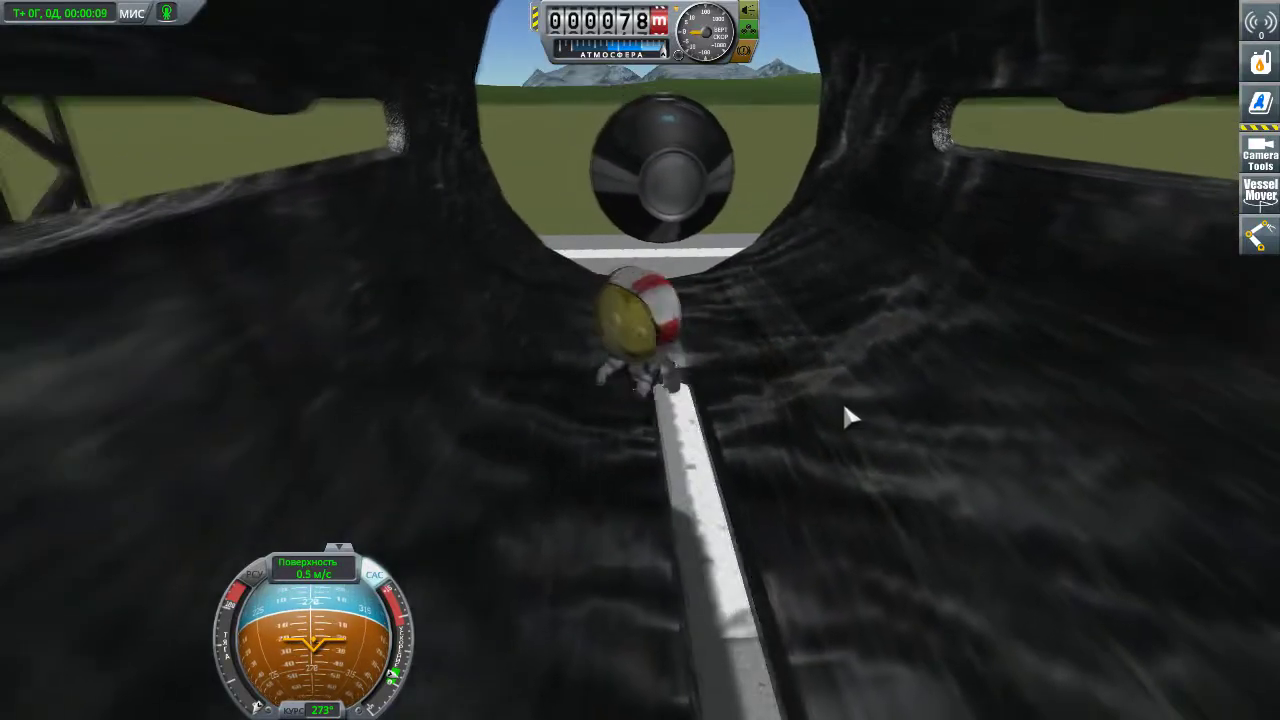
mouse_move(822, 383)
right_mouse_down()
mouse_move(824, 183)
mouse_move(781, 292)
mouse_move(779, 383)
right_mouse_up()
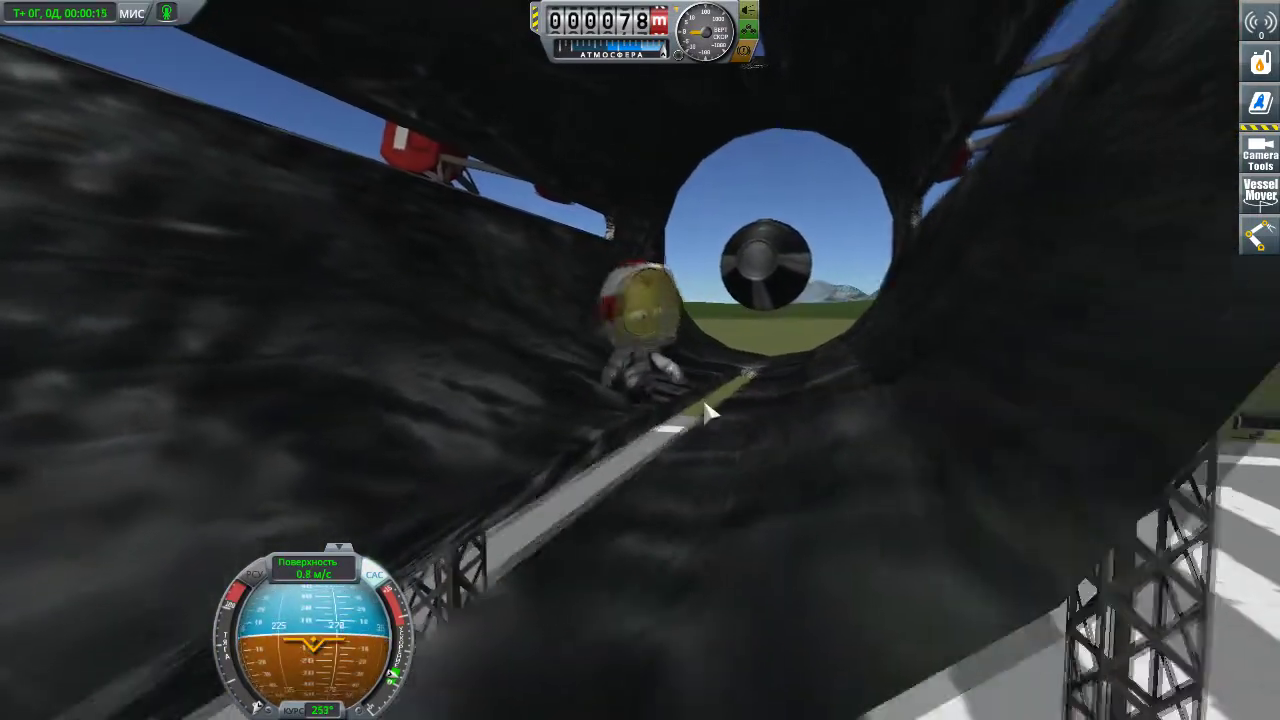
mouse_move(805, 540)
right_mouse_down()
mouse_move(757, 429)
mouse_move(1128, 490)
mouse_move(1277, 585)
right_mouse_up()
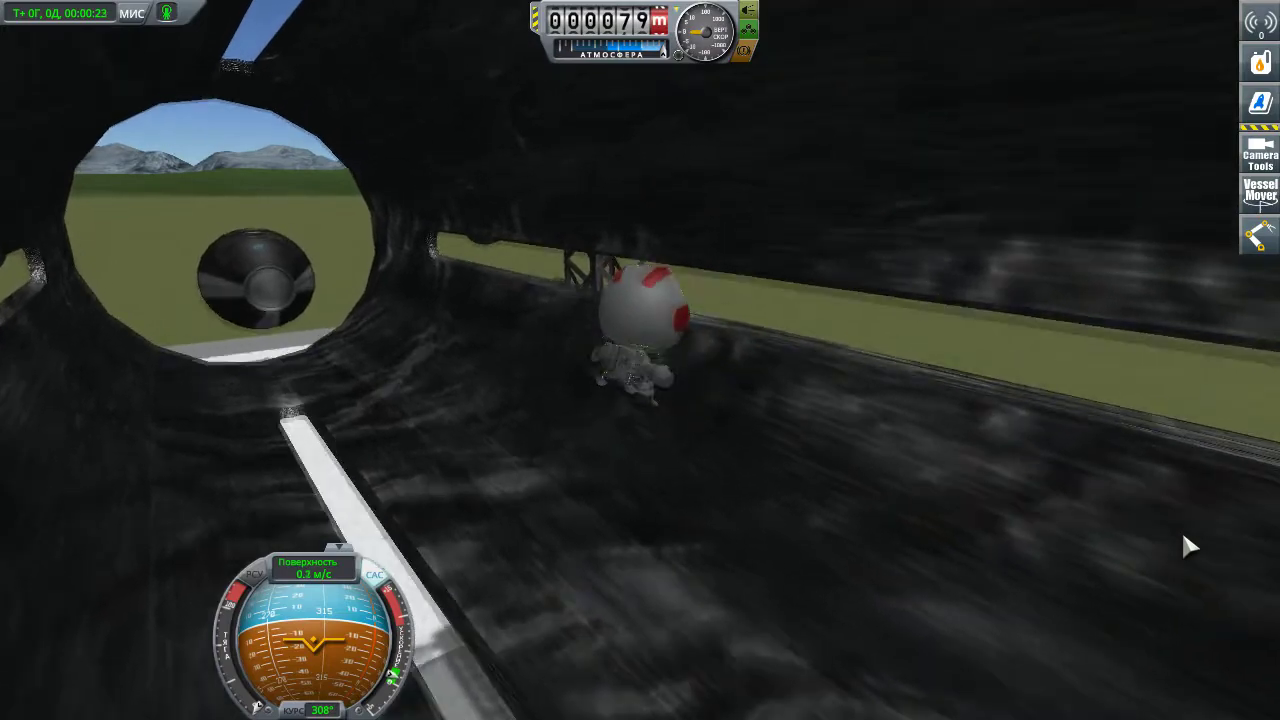
key("w")
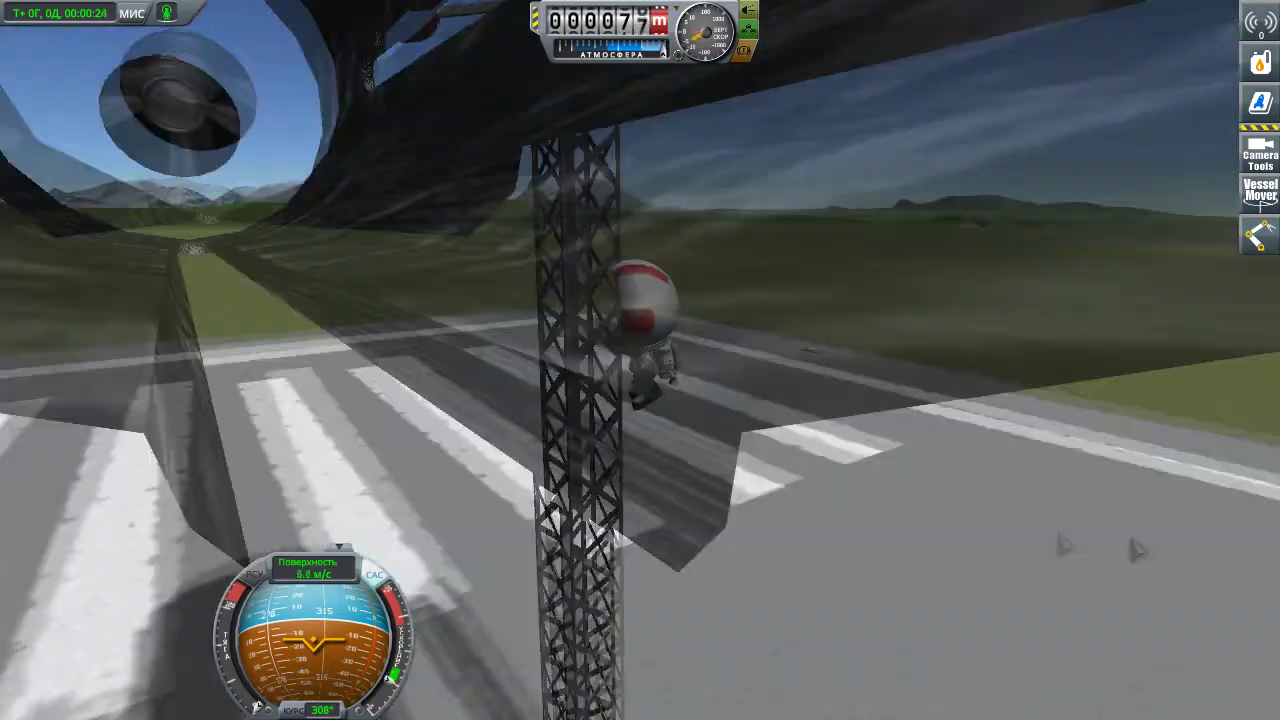
mouse_move(1181, 545)
right_mouse_down()
mouse_move(800, 538)
mouse_move(882, 597)
mouse_move(1066, 490)
mouse_move(870, 488)
right_mouse_up()
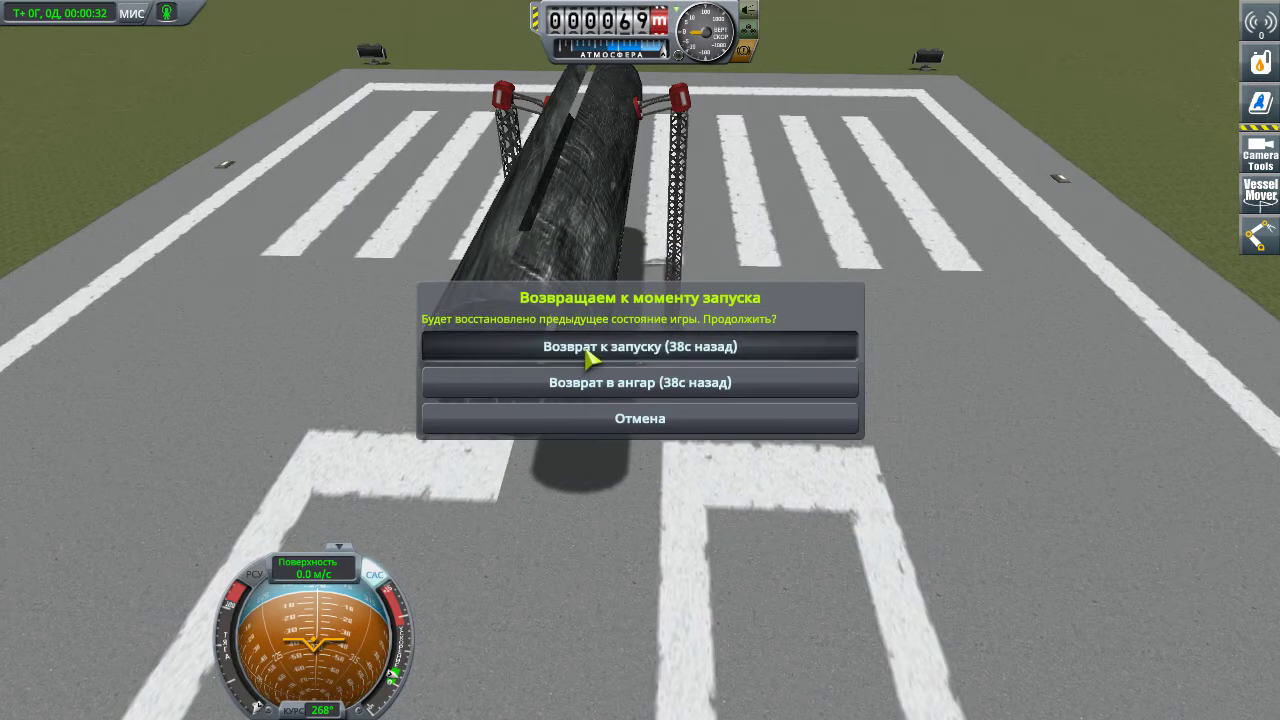
Revert to launch, send the pilot out on EVA, and briefly use the debug console
left_click(585, 350)
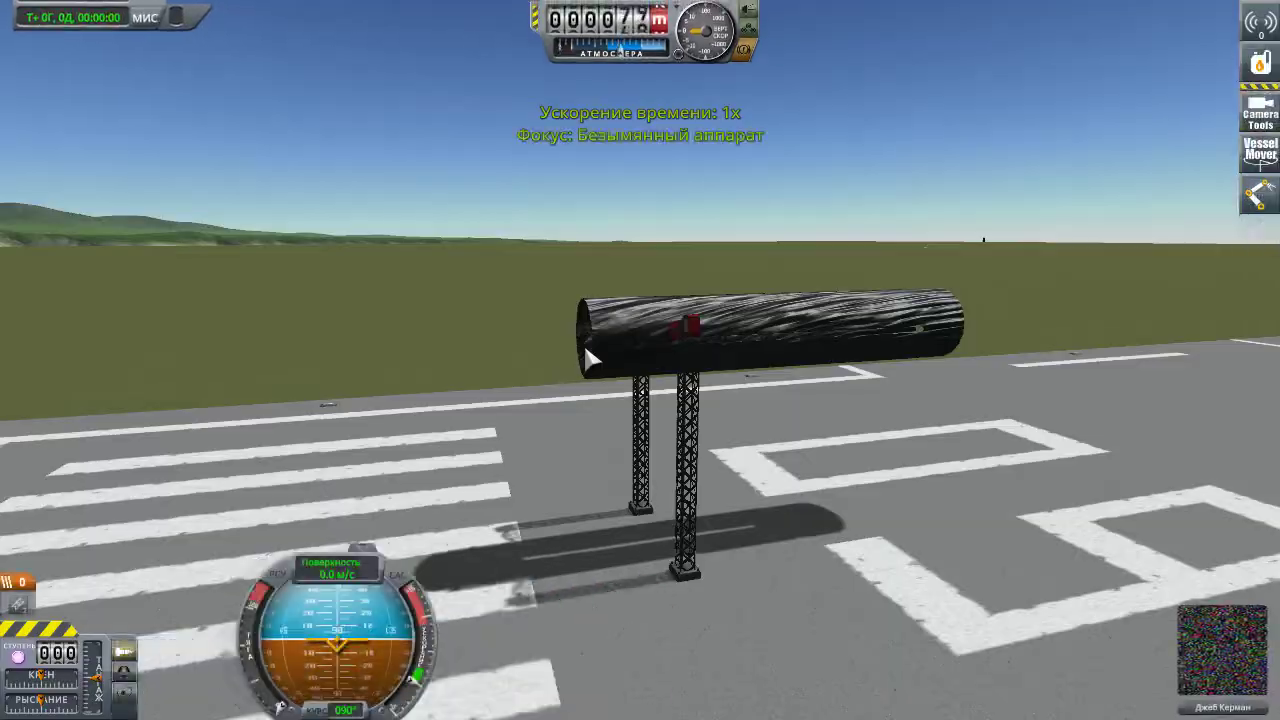
scroll(588, 388, "up", 3)
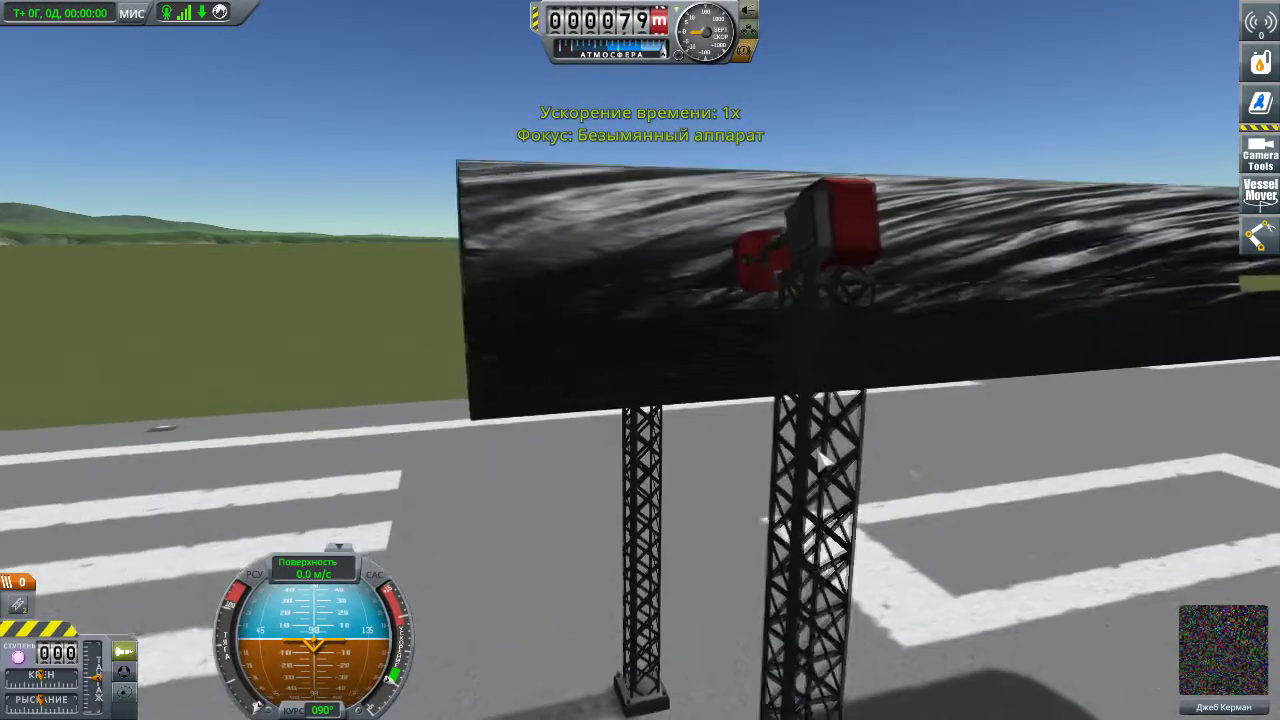
right_click_drag(588, 388, 480, 380)
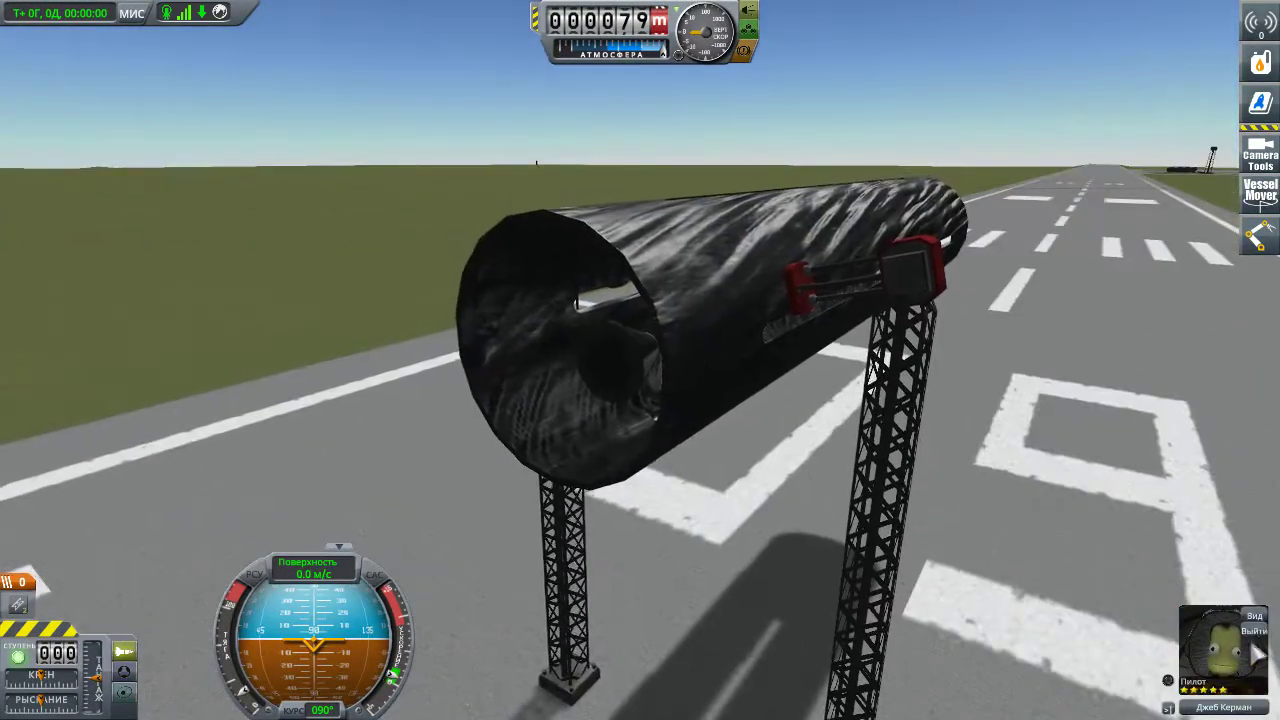
left_click(1252, 630)
right_click_drag(1252, 604, 1058, 488)
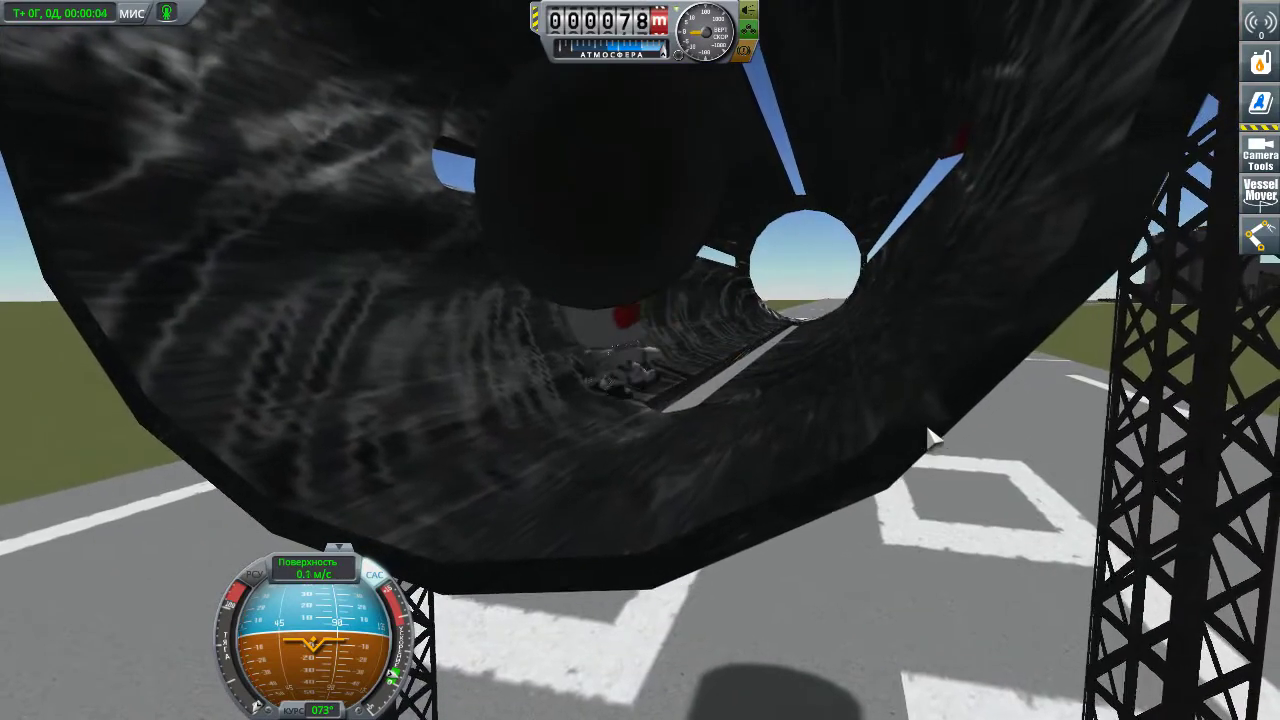
key("alt+F12")
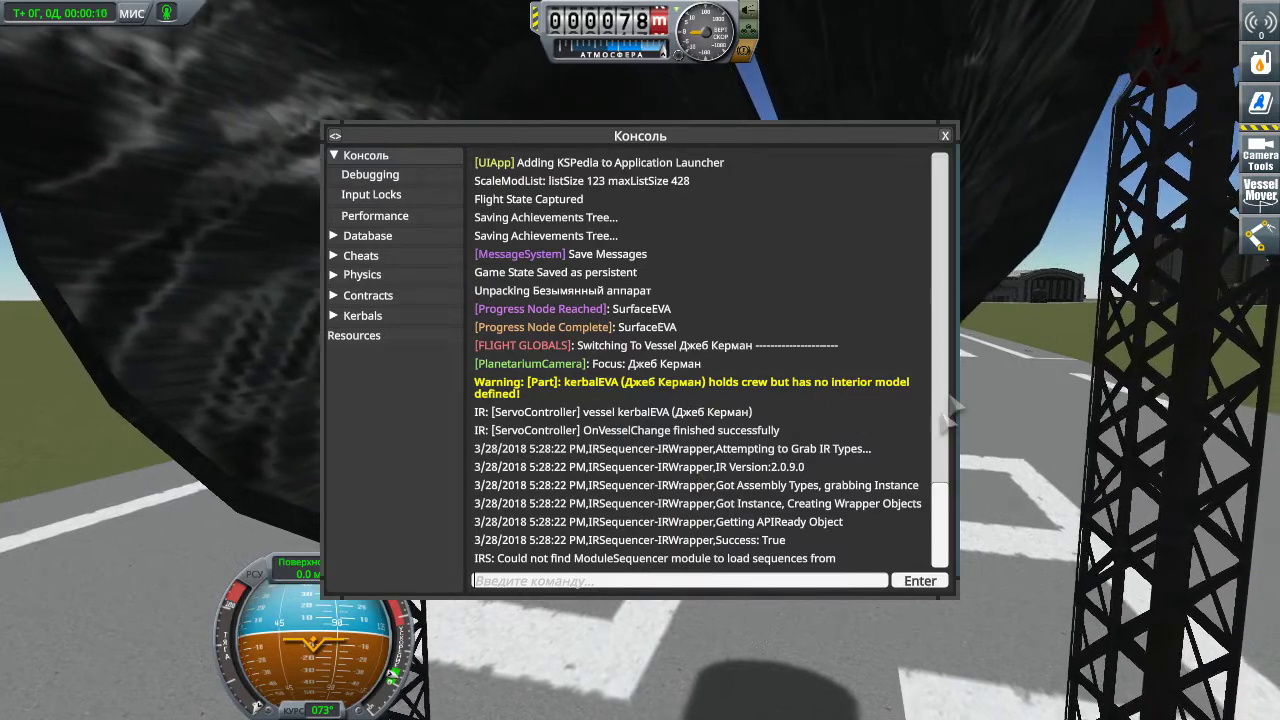
left_click_drag(944, 465, 950, 175)
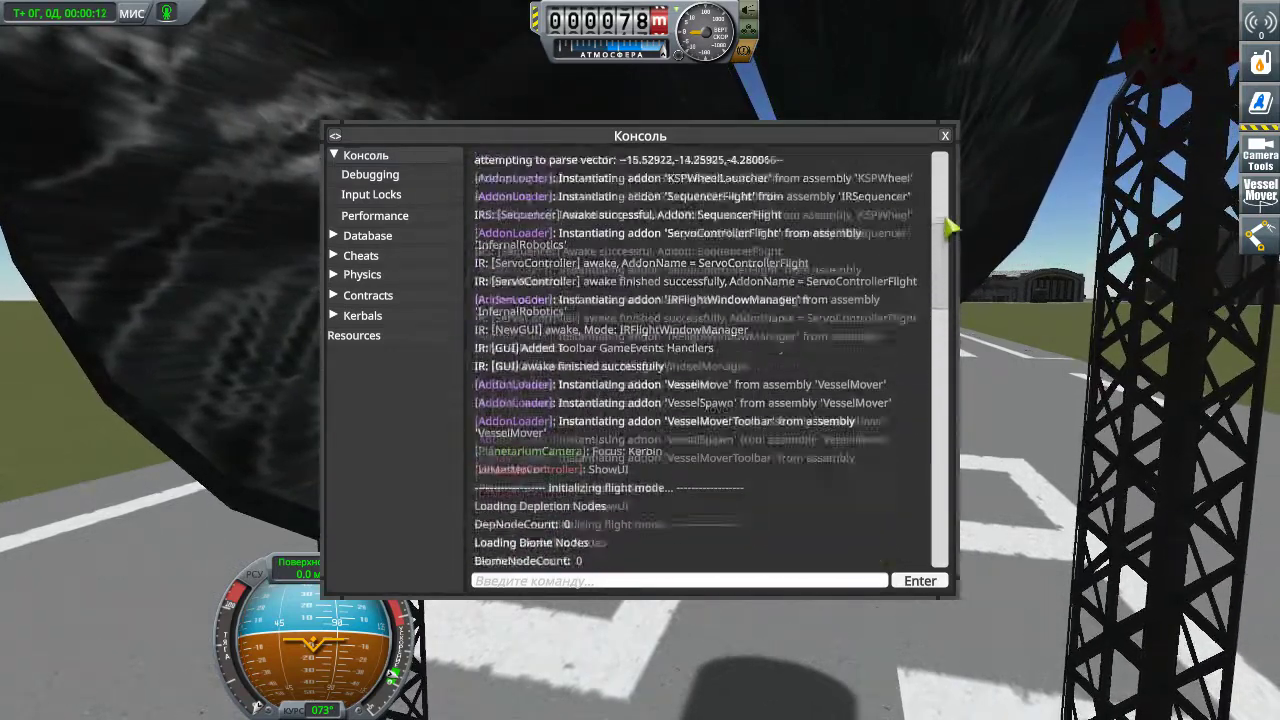
left_click_drag(944, 352, 944, 428)
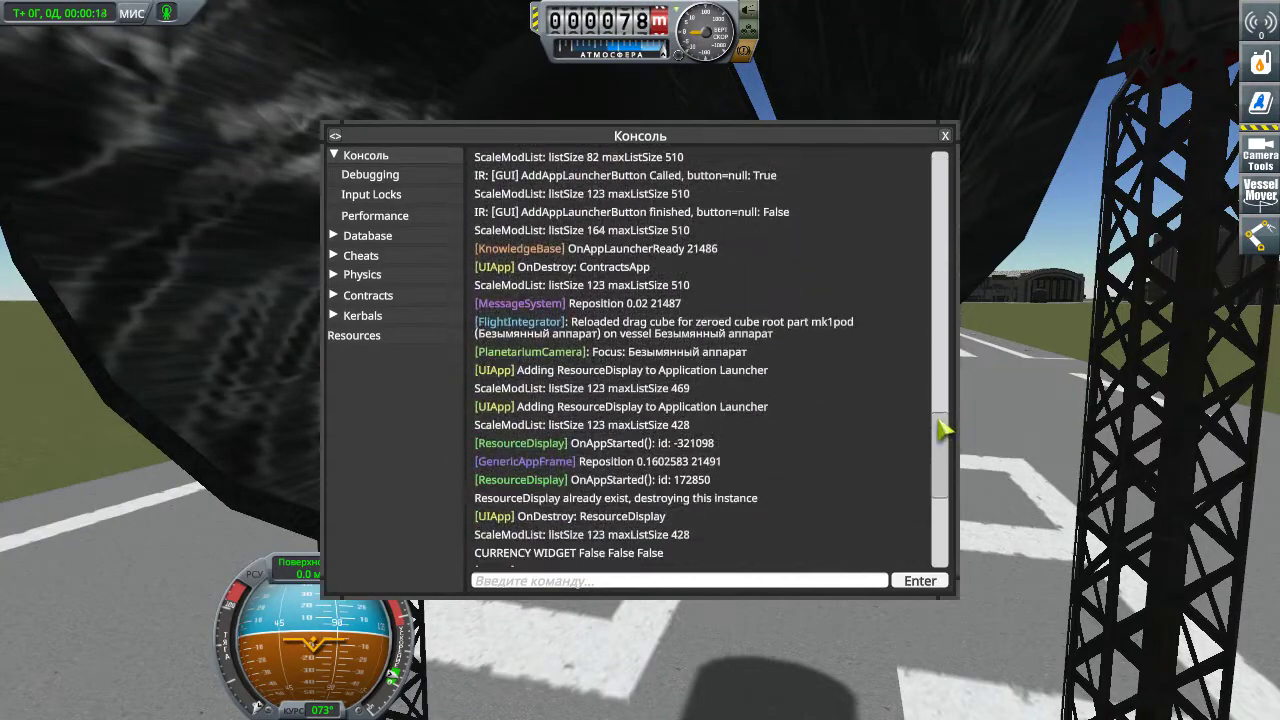
left_click(945, 136)
Walk the kerbal forward along the tube toward its far end
key("w")
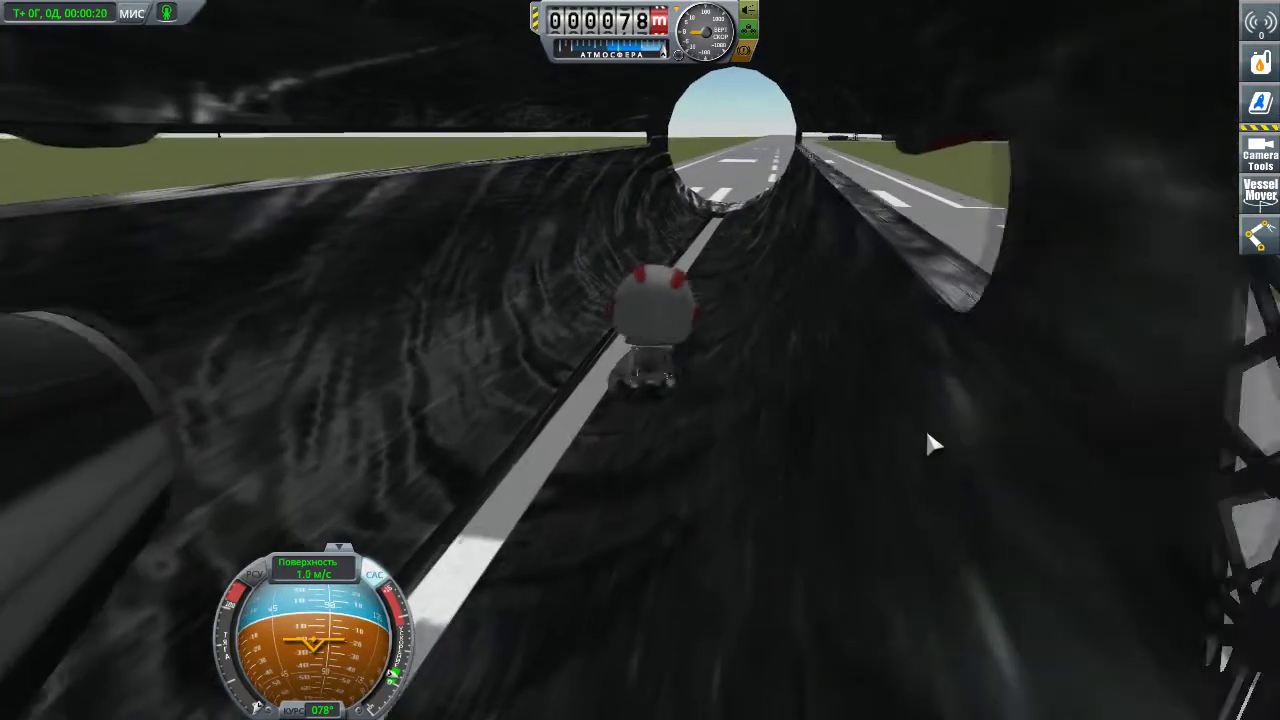
mouse_move(923, 434)
right_mouse_down()
mouse_move(887, 424)
mouse_move(867, 300)
right_mouse_up()
key("w")
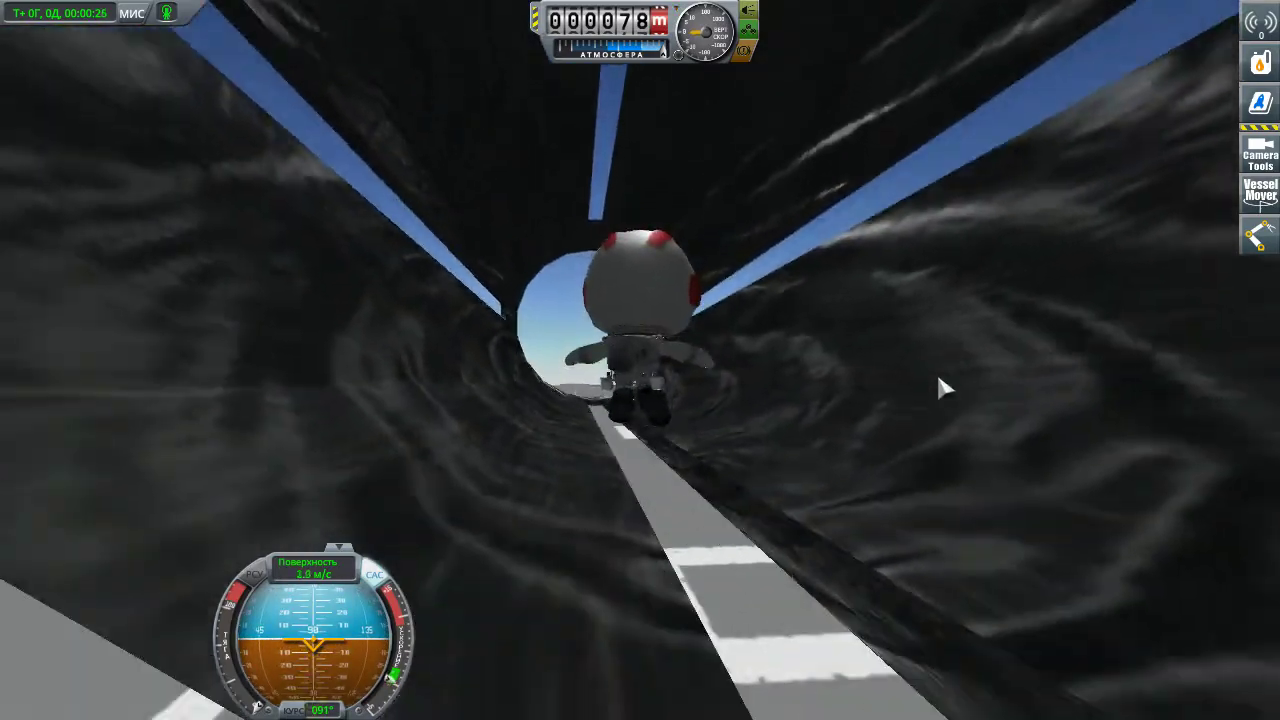
right_click_drag(943, 380, 855, 588)
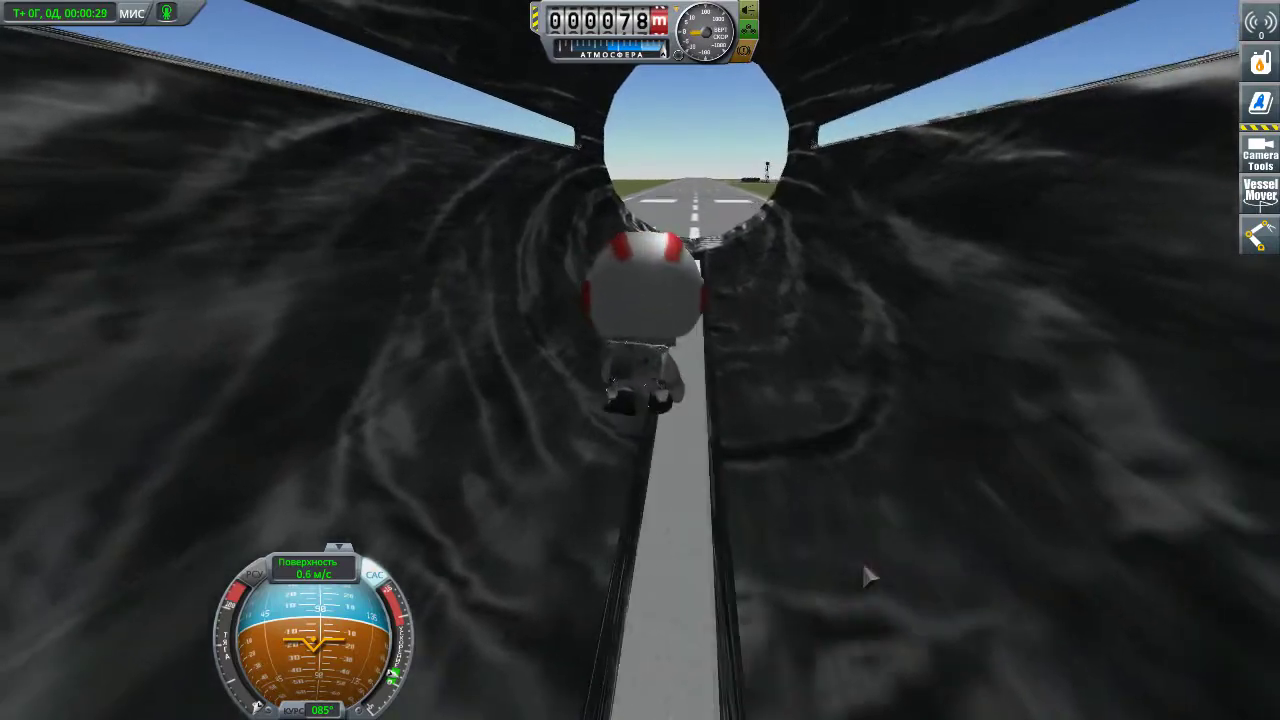
mouse_move(857, 571)
right_mouse_down()
mouse_move(502, 497)
mouse_move(1183, 562)
right_mouse_up()
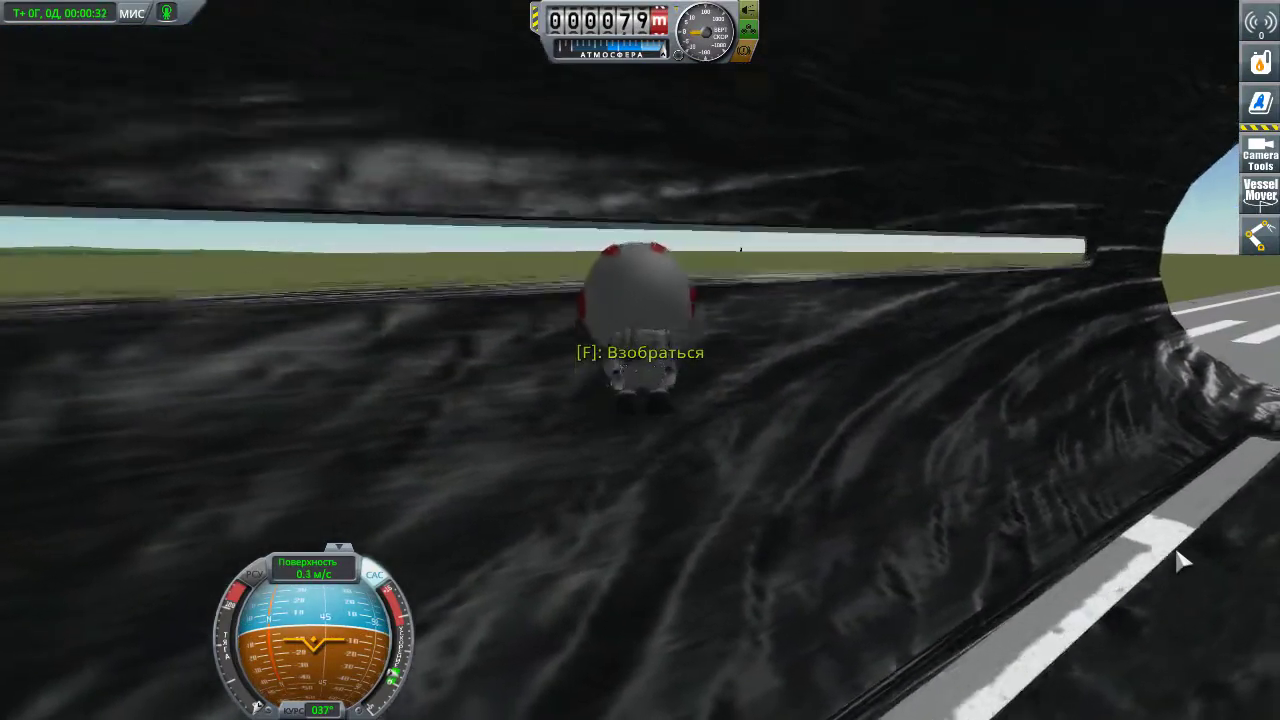
scroll(1183, 562, "up", 5)
right_click_drag(1193, 567, 1240, 654)
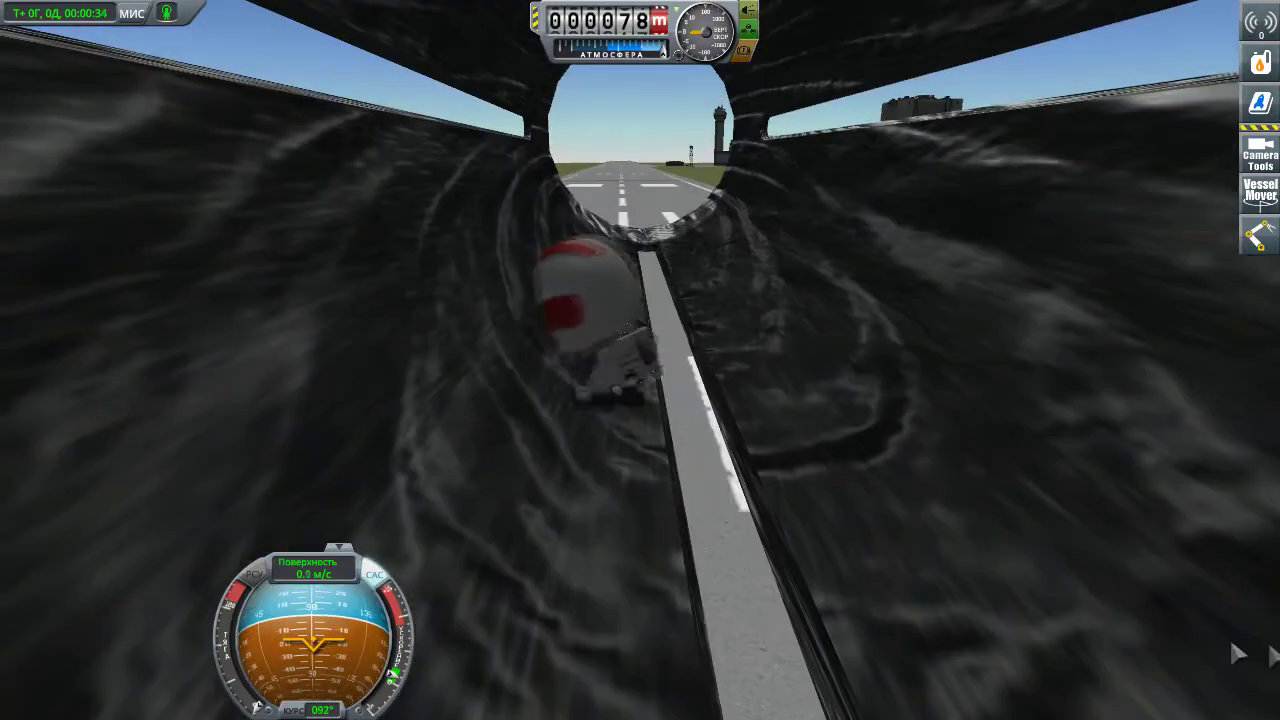
mouse_move(854, 409)
right_mouse_down()
mouse_move(1005, 472)
mouse_move(757, 694)
mouse_move(1192, 405)
mouse_move(1017, 537)
mouse_move(1089, 486)
mouse_move(730, 620)
mouse_move(730, 502)
right_mouse_up()
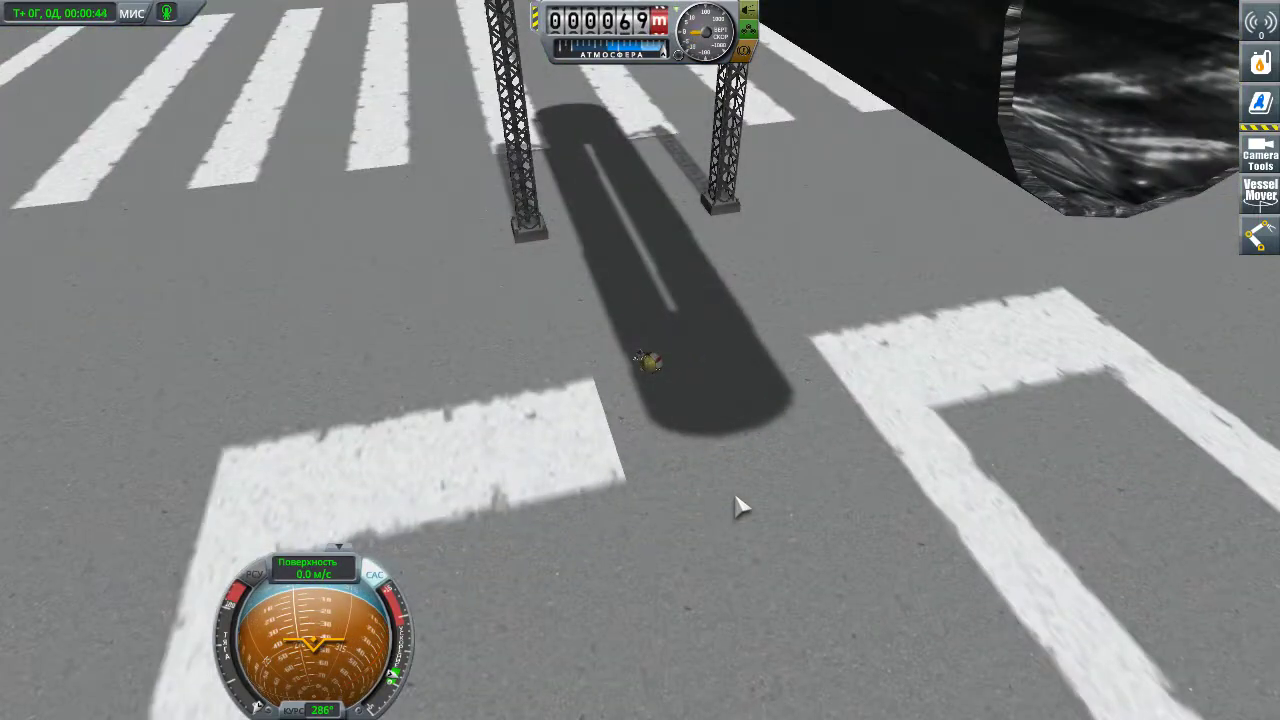
Walk the kerbal forward, turning the view down the runway toward the horizon
right_click_drag(845, 455, 624, 294)
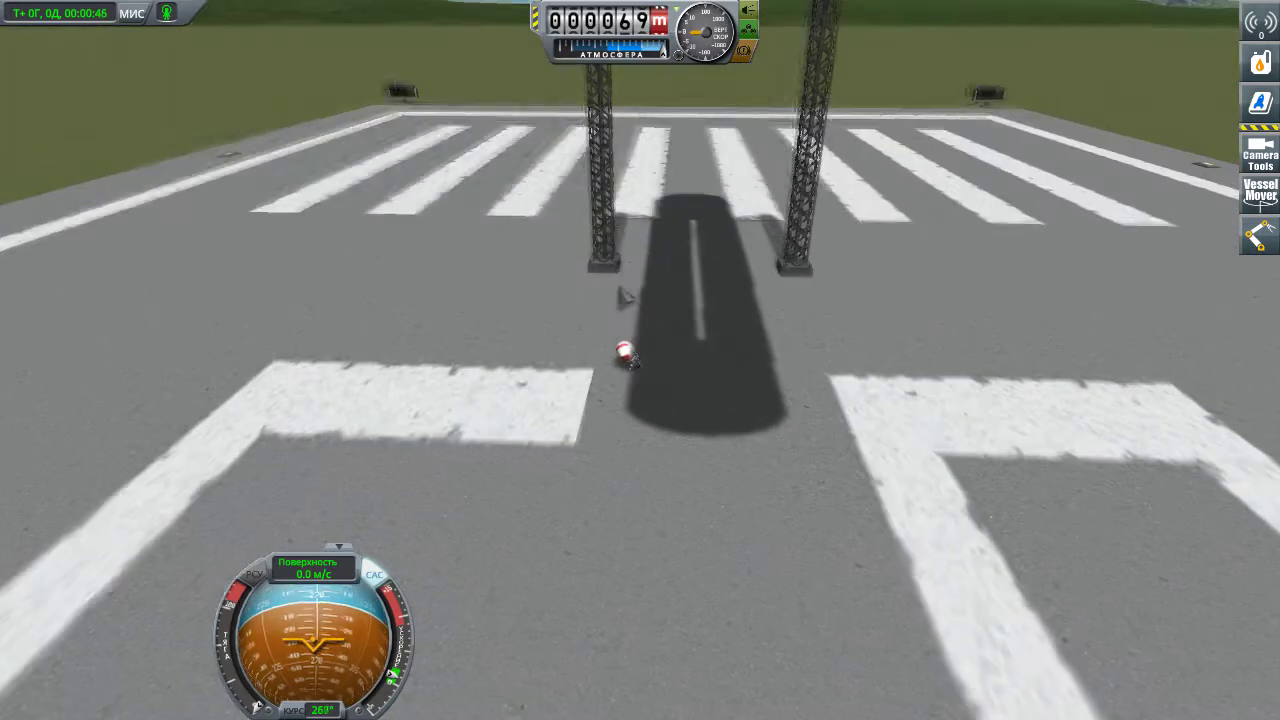
key("w")
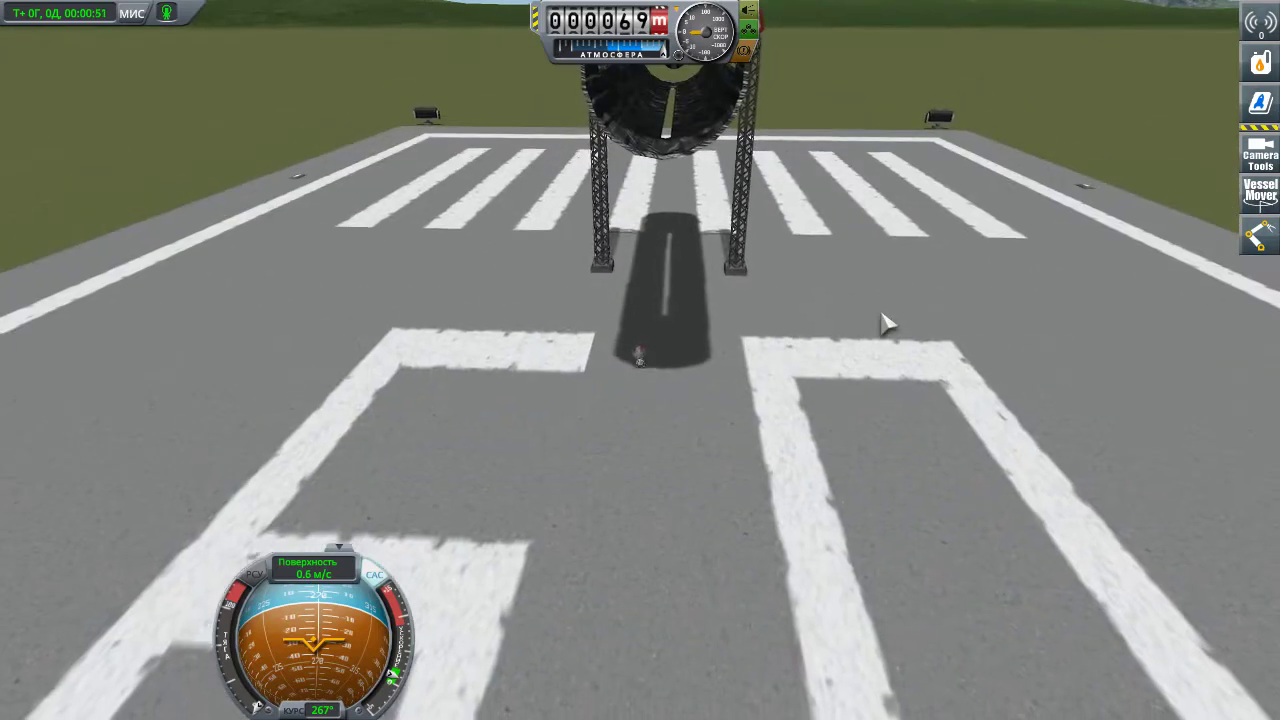
right_click_drag(886, 323, 1234, 457)
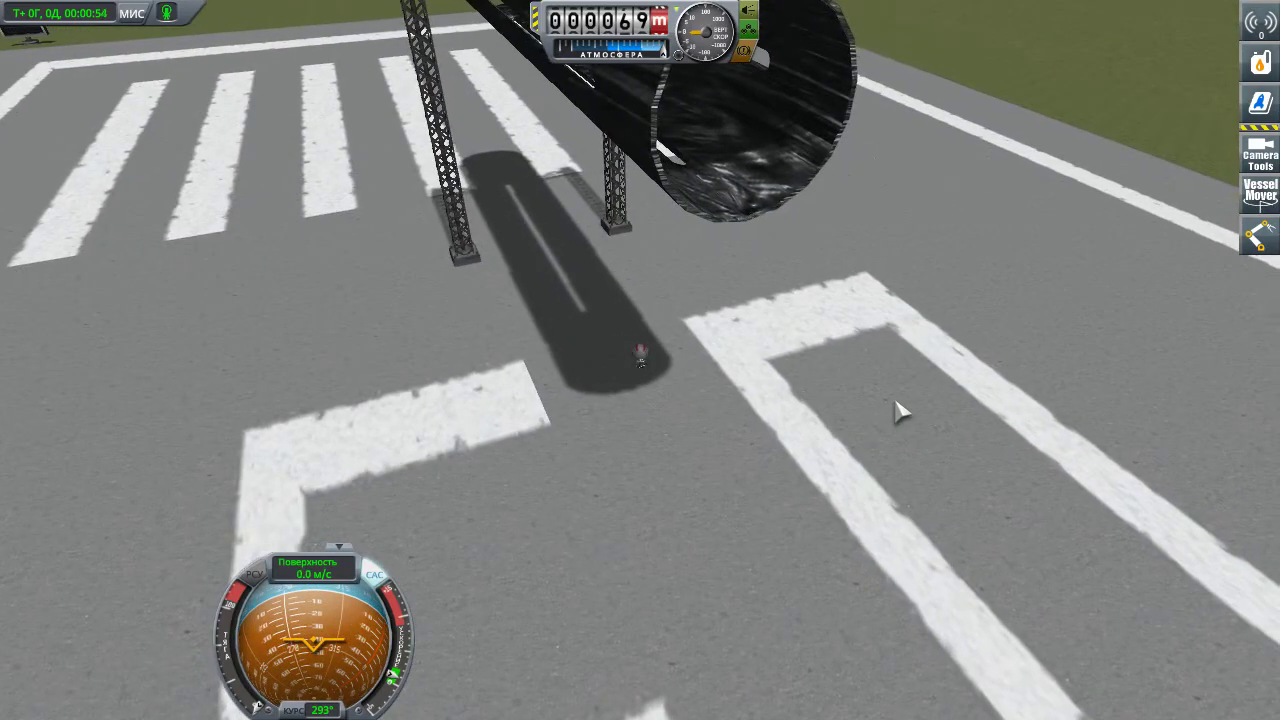
right_click_drag(897, 411, 686, 373)
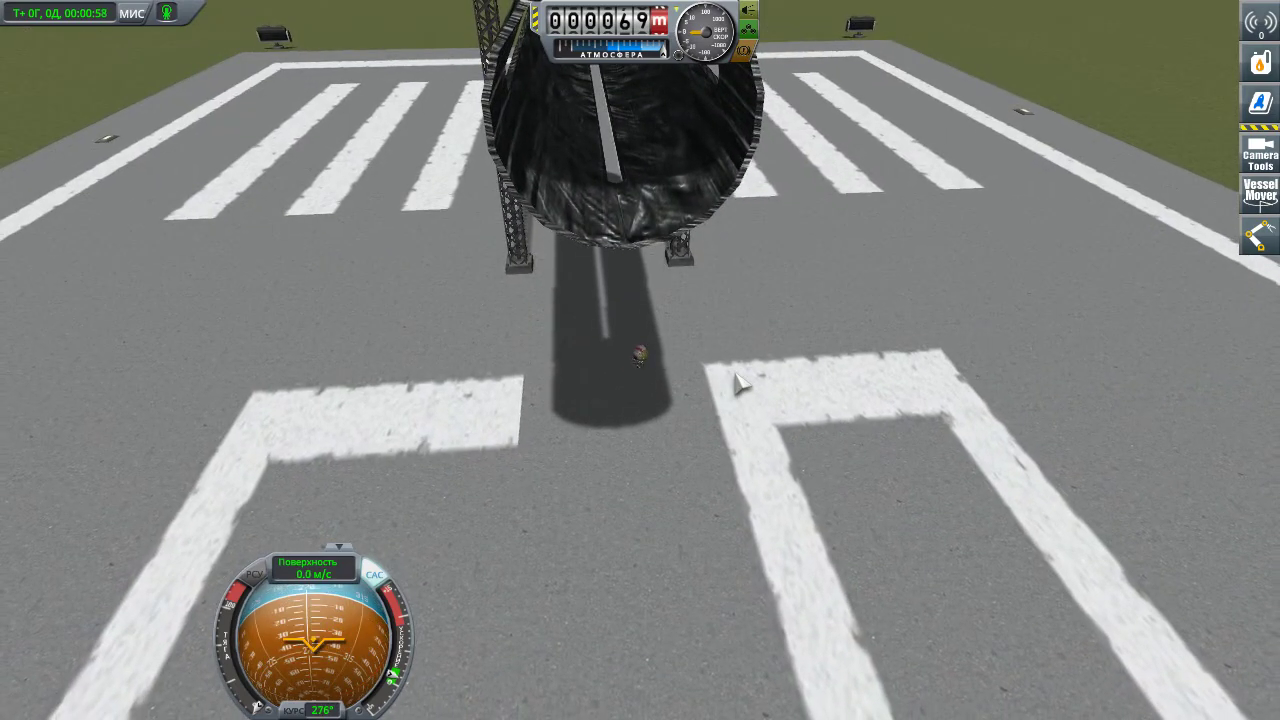
scroll(738, 383, "up", 2)
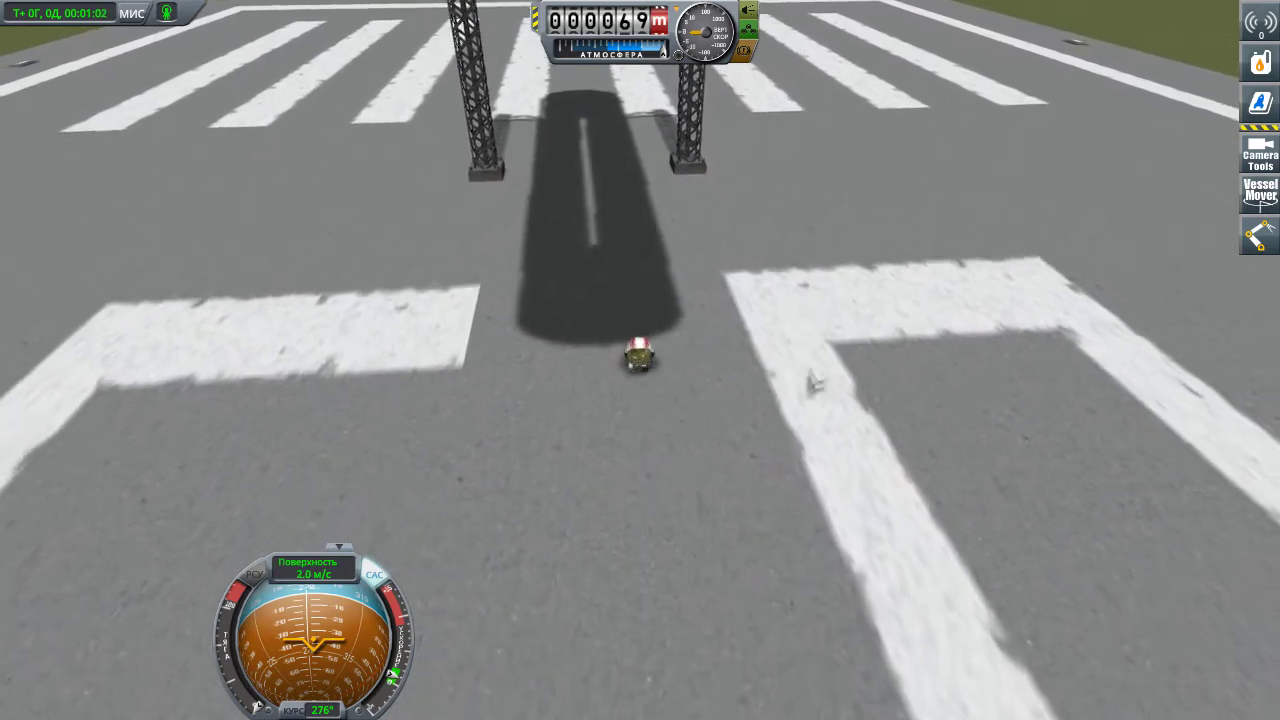
right_click_drag(800, 466, 826, 275)
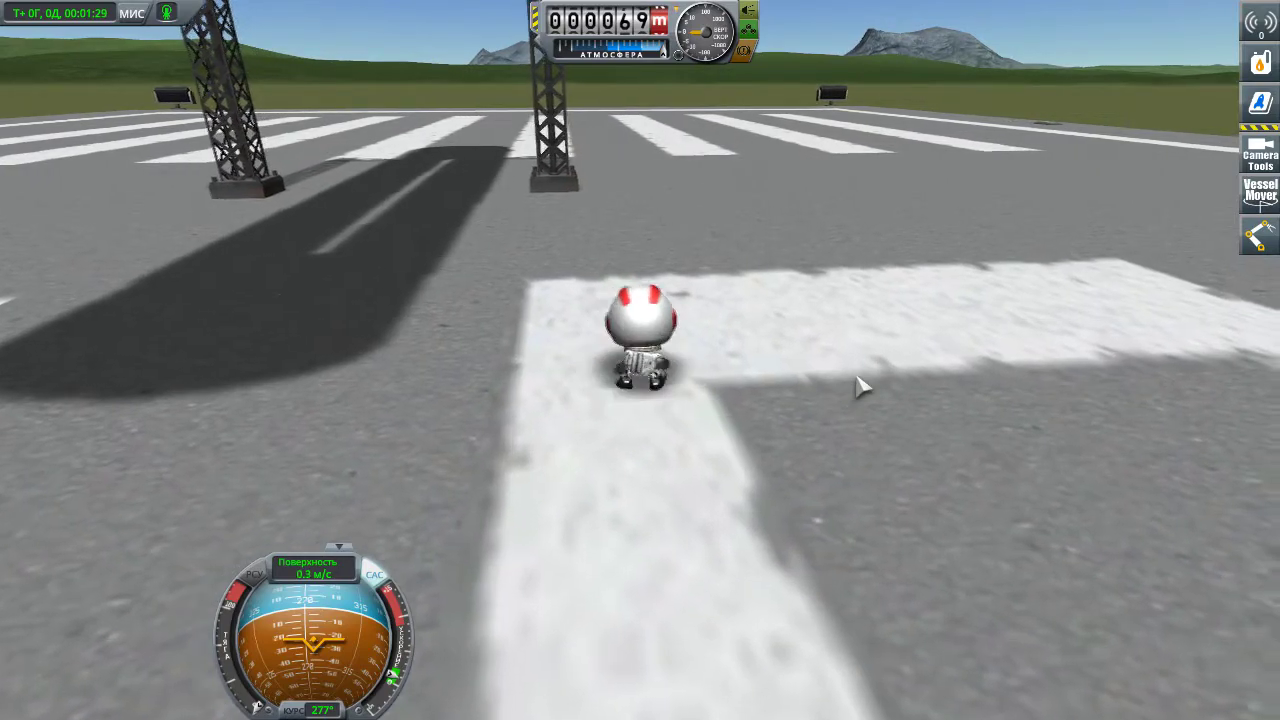
Walk the kerbal sideways and then forward across the runway markings
key("d")
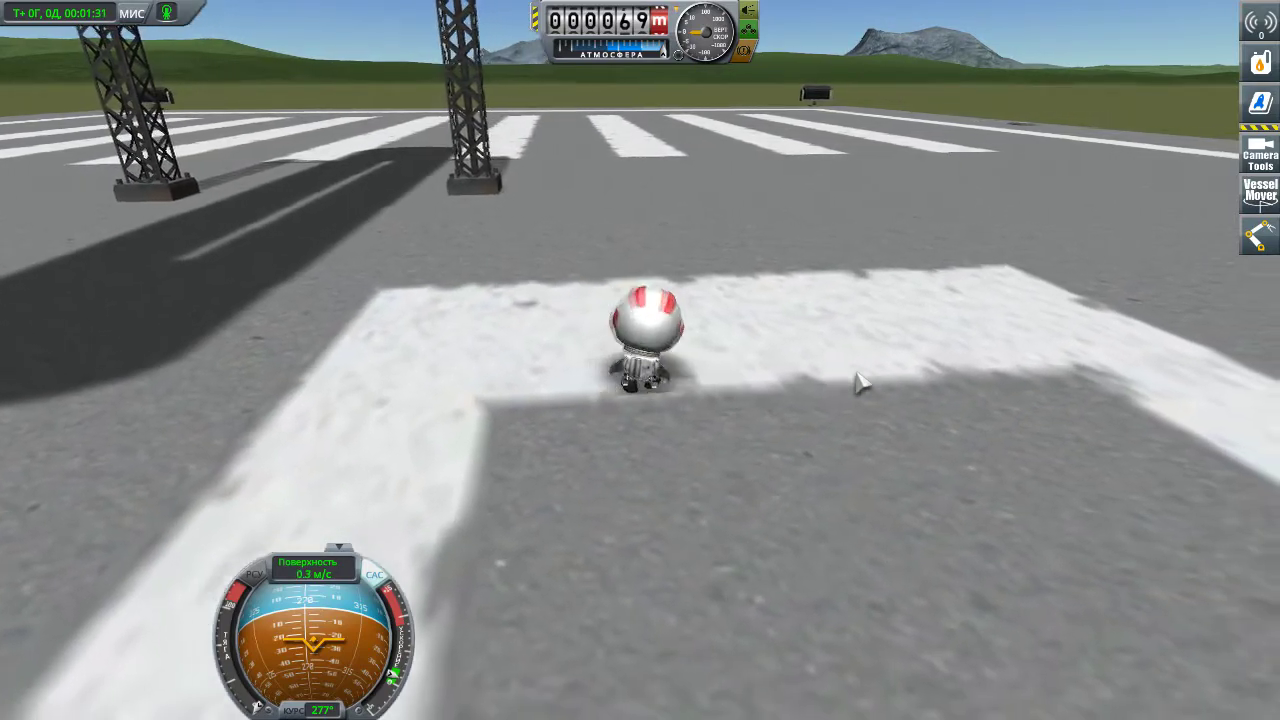
key("w")
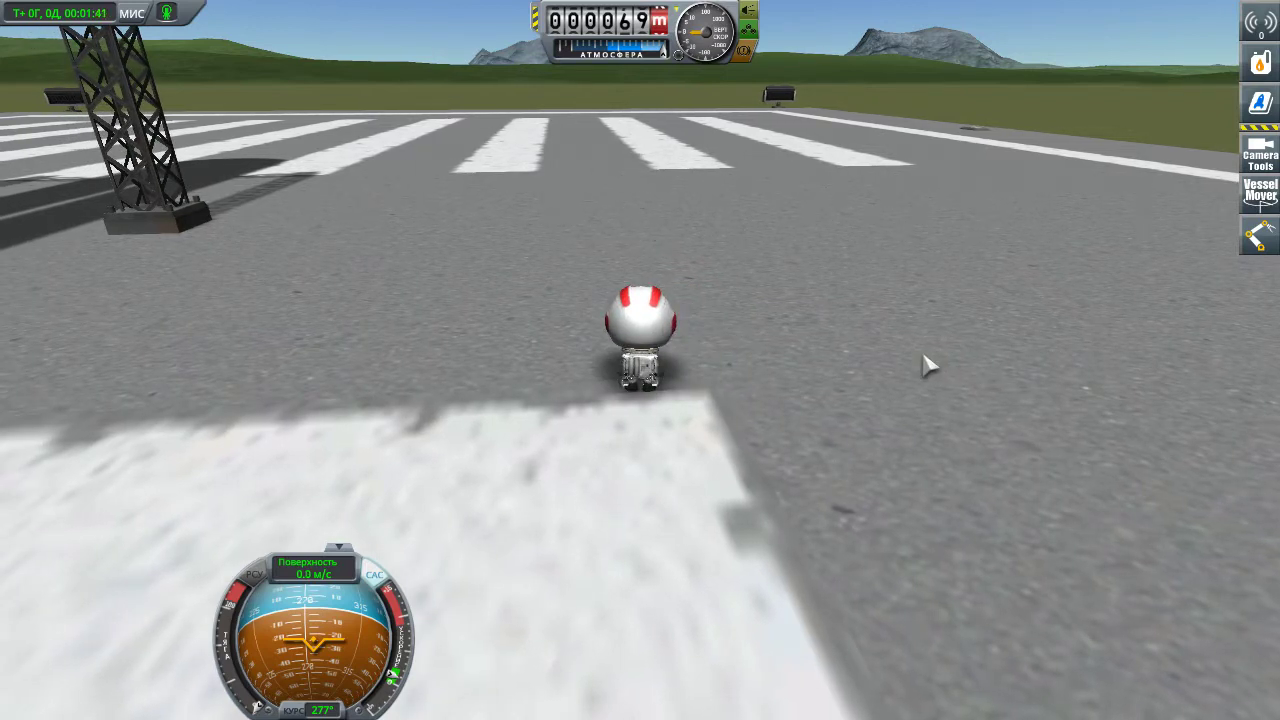
right_click_drag(945, 307, 910, 312)
key("w")
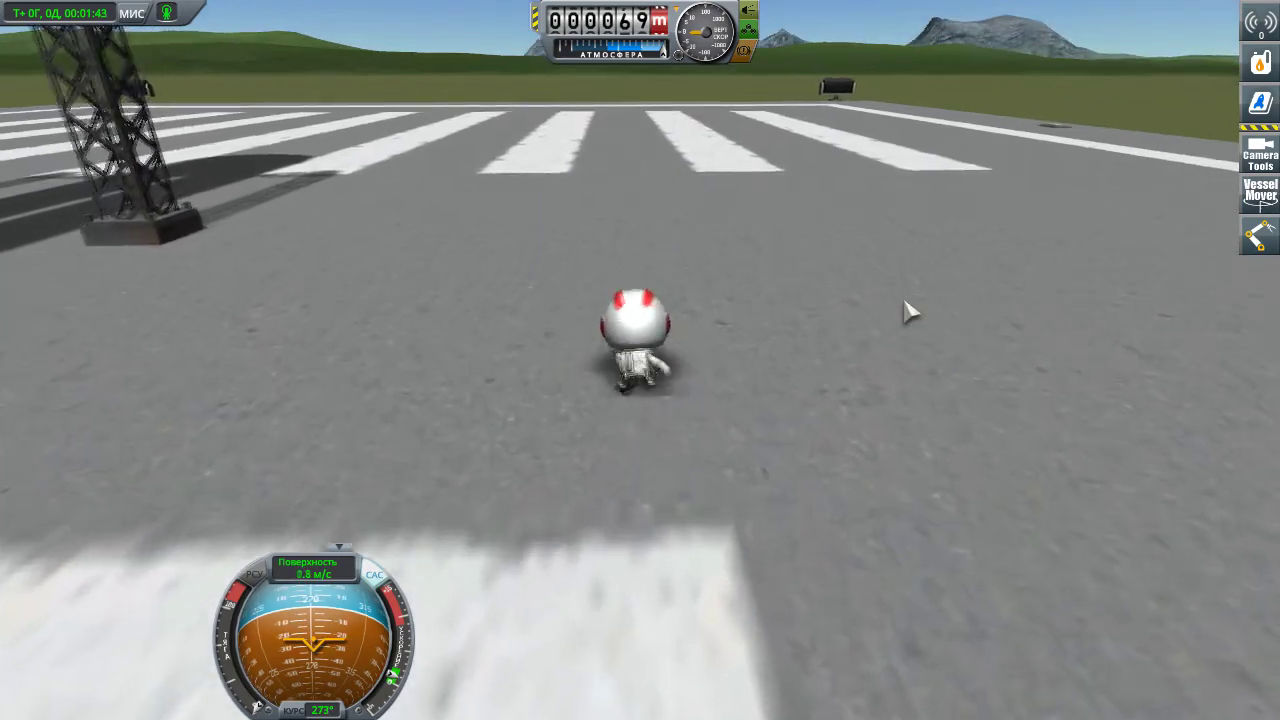
mouse_move(910, 312)
right_mouse_down()
mouse_move(940, 514)
mouse_move(966, 437)
mouse_move(740, 437)
mouse_move(809, 560)
mouse_move(806, 323)
mouse_move(860, 371)
mouse_move(1058, 477)
mouse_move(917, 409)
mouse_move(765, 462)
mouse_move(809, 386)
mouse_move(1271, 409)
mouse_move(1045, 420)
mouse_move(1063, 349)
mouse_move(1034, 269)
mouse_move(1063, 177)
mouse_move(1064, 71)
mouse_move(1051, 234)
mouse_move(980, 225)
mouse_move(889, 291)
mouse_move(530, 215)
mouse_move(903, 377)
mouse_move(457, 343)
right_mouse_up()
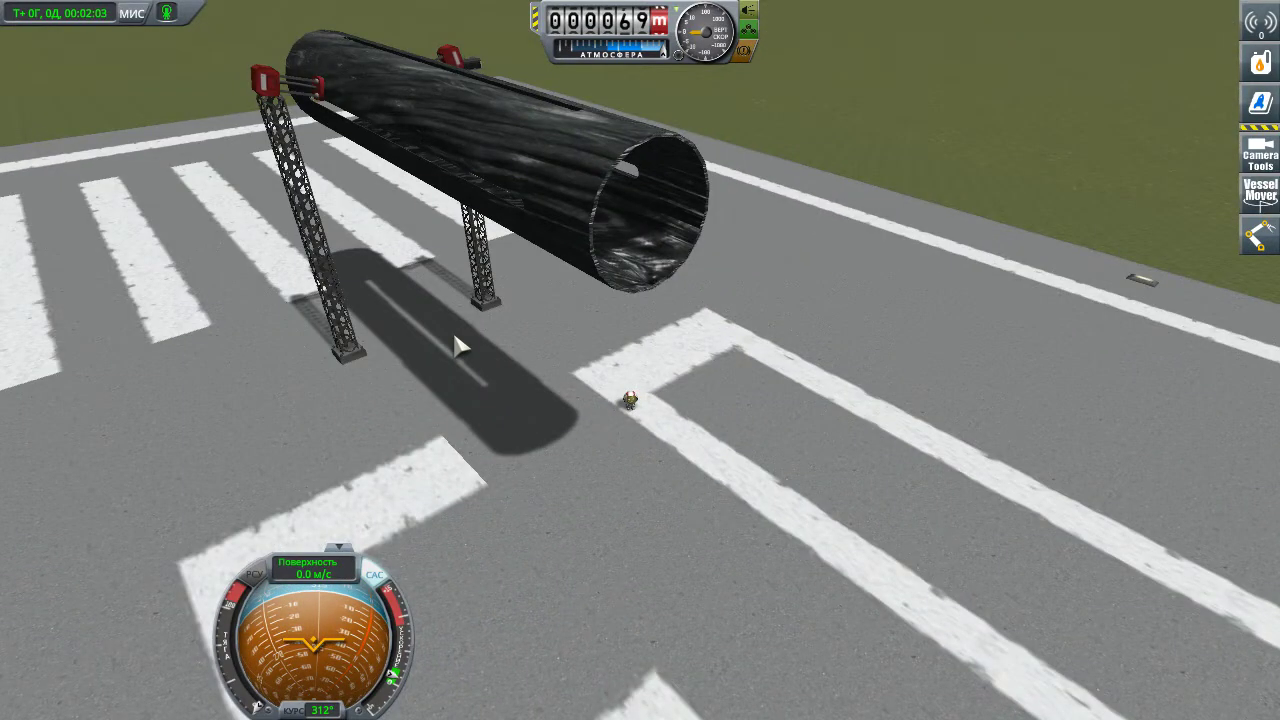
mouse_move(780, 400)
right_mouse_down()
mouse_move(686, 500)
mouse_move(1134, 480)
mouse_move(857, 405)
right_mouse_up()
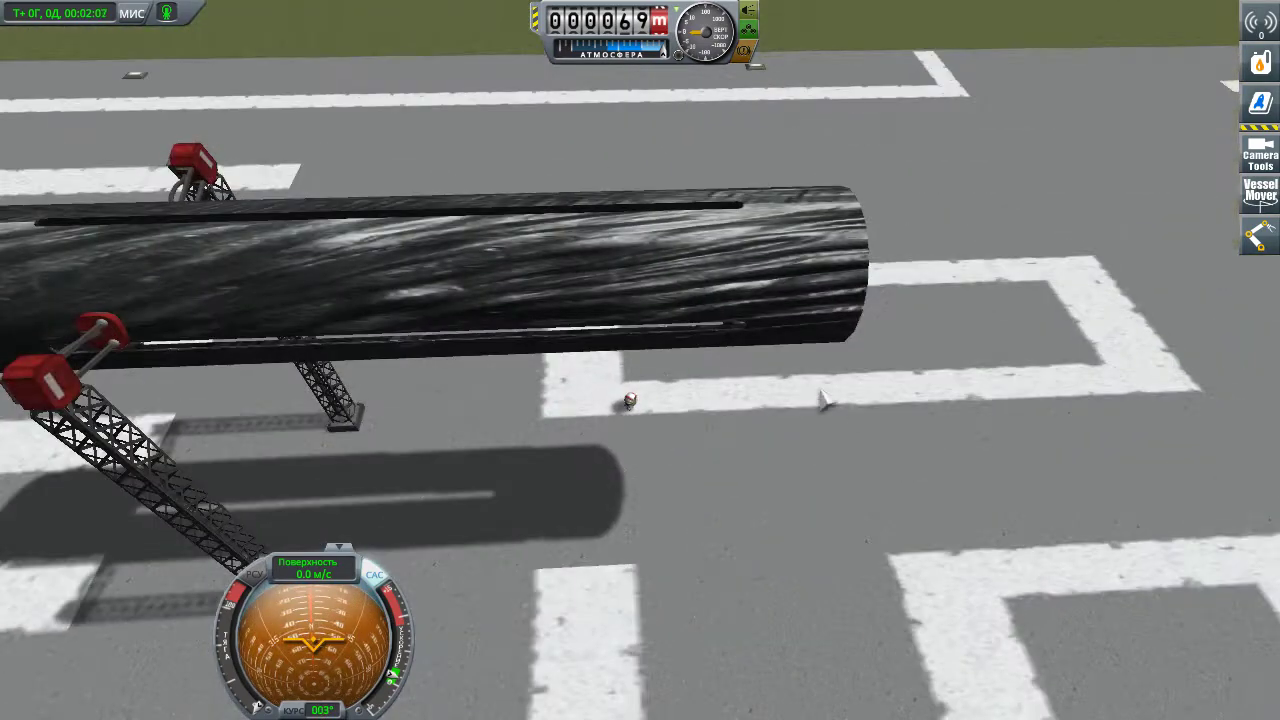
mouse_move(415, 237)
right_mouse_down()
mouse_move(1143, 334)
mouse_move(1137, 317)
mouse_move(1171, 414)
mouse_move(1207, 420)
mouse_move(1078, 502)
mouse_move(731, 386)
mouse_move(683, 455)
mouse_move(689, 486)
mouse_move(814, 366)
mouse_move(800, 402)
mouse_move(540, 452)
right_mouse_up()
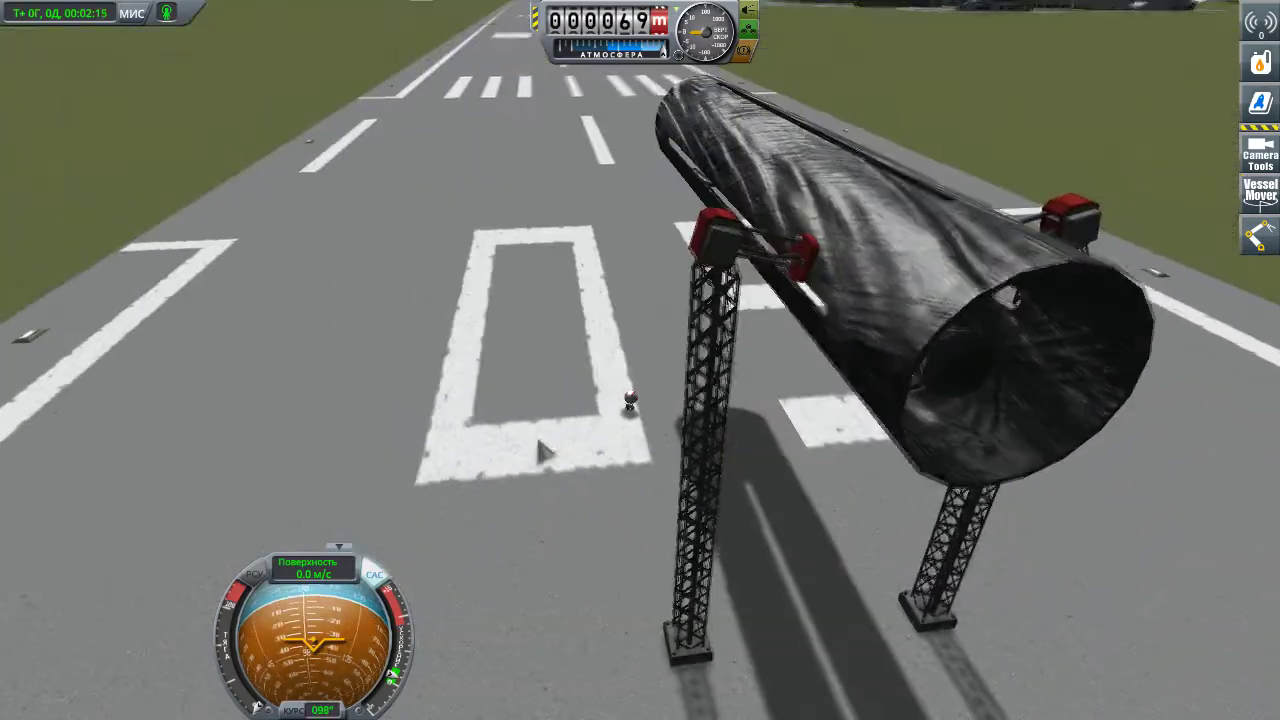
mouse_move(630, 400)
right_mouse_down()
mouse_move(534, 451)
mouse_move(795, 585)
mouse_move(1109, 571)
mouse_move(886, 378)
mouse_move(787, 392)
right_mouse_up()
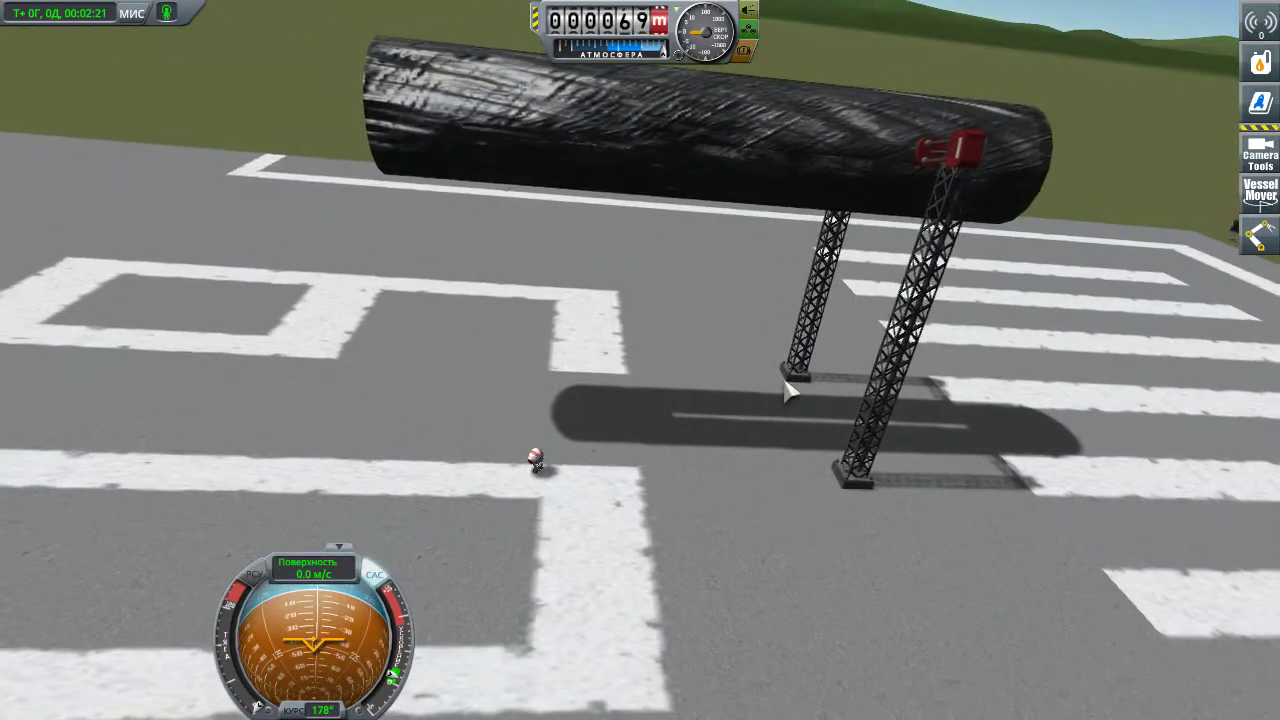
mouse_move(748, 350)
right_mouse_down()
mouse_move(766, 408)
mouse_move(849, 120)
mouse_move(766, 306)
mouse_move(884, 532)
mouse_move(899, 460)
mouse_move(857, 474)
mouse_move(452, 420)
mouse_move(766, 357)
mouse_move(757, 425)
right_mouse_up()
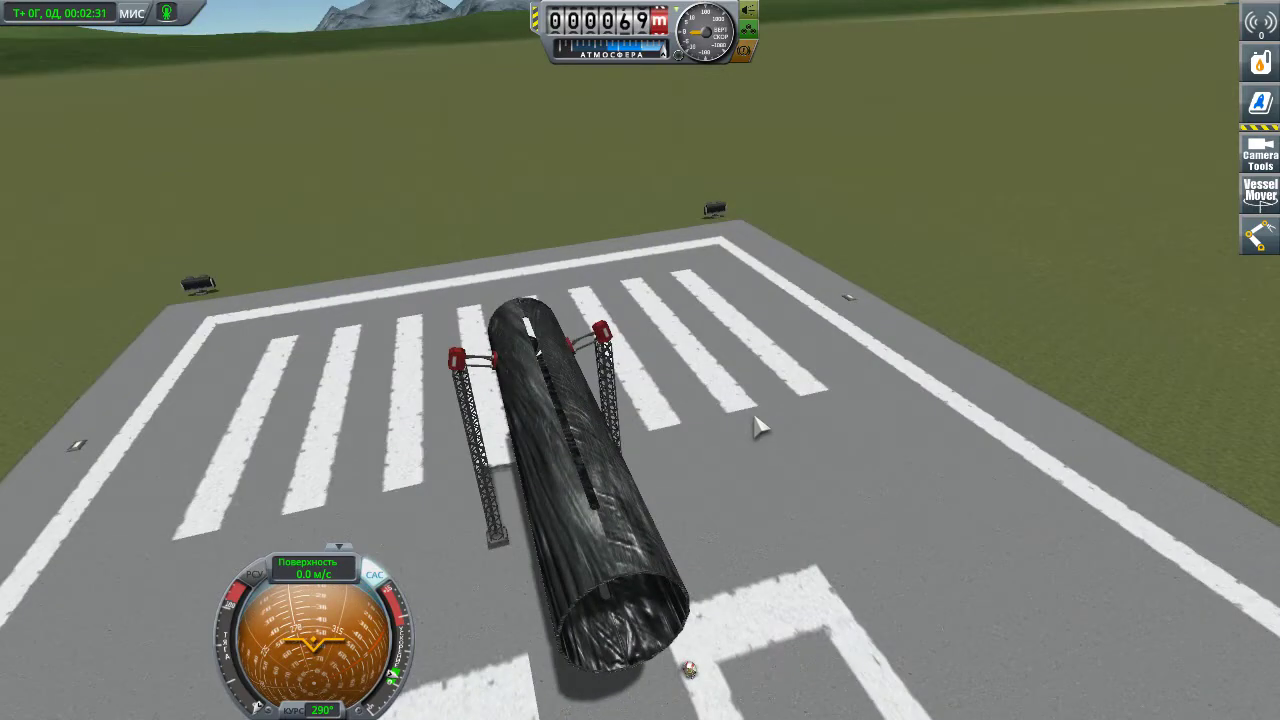
right_click_drag(704, 551, 632, 291)
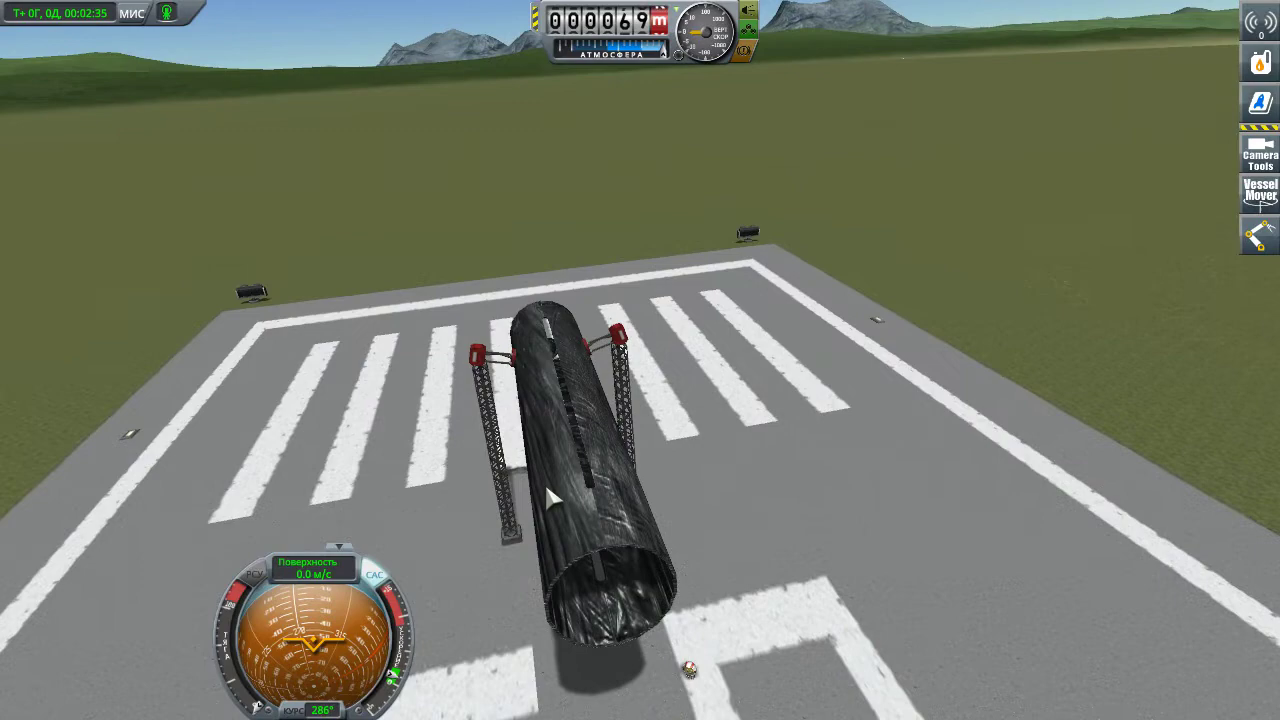
mouse_move(674, 433)
right_mouse_down()
mouse_move(900, 560)
mouse_move(782, 432)
right_mouse_up()
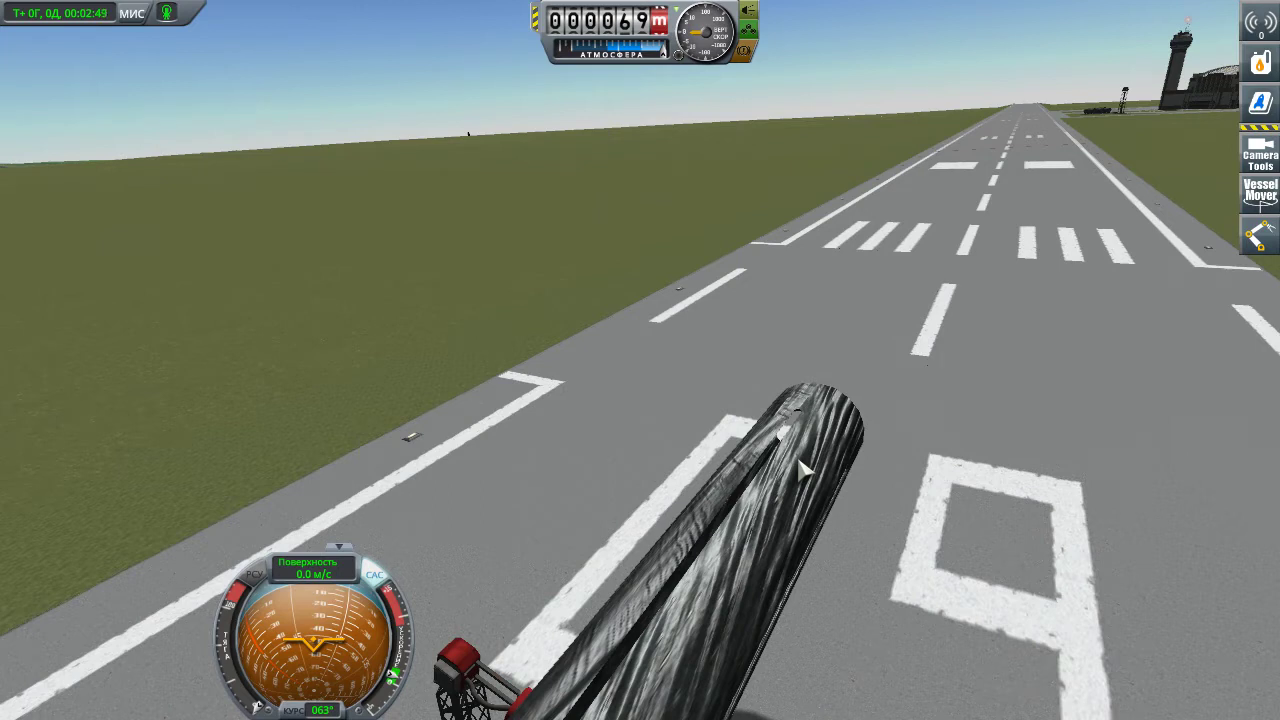
Pause the flight and revert it back to the hangar editor
key("Escape")
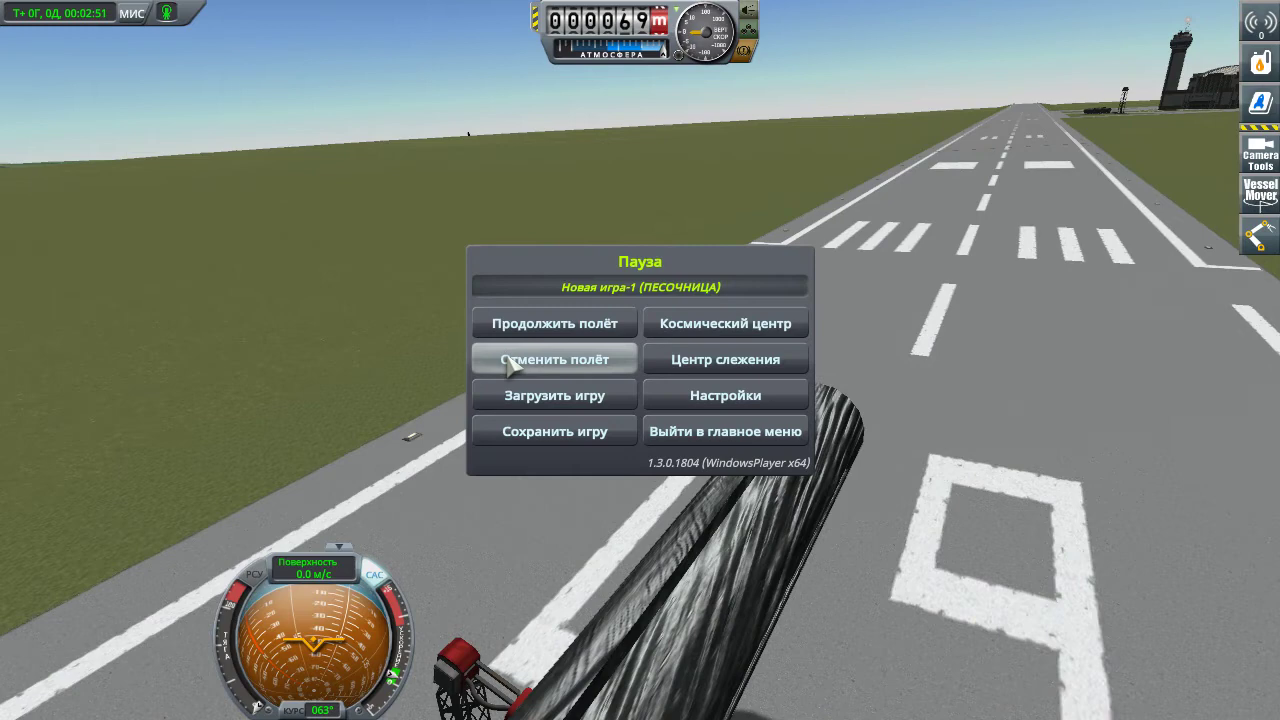
left_click(510, 366)
left_click(630, 388)
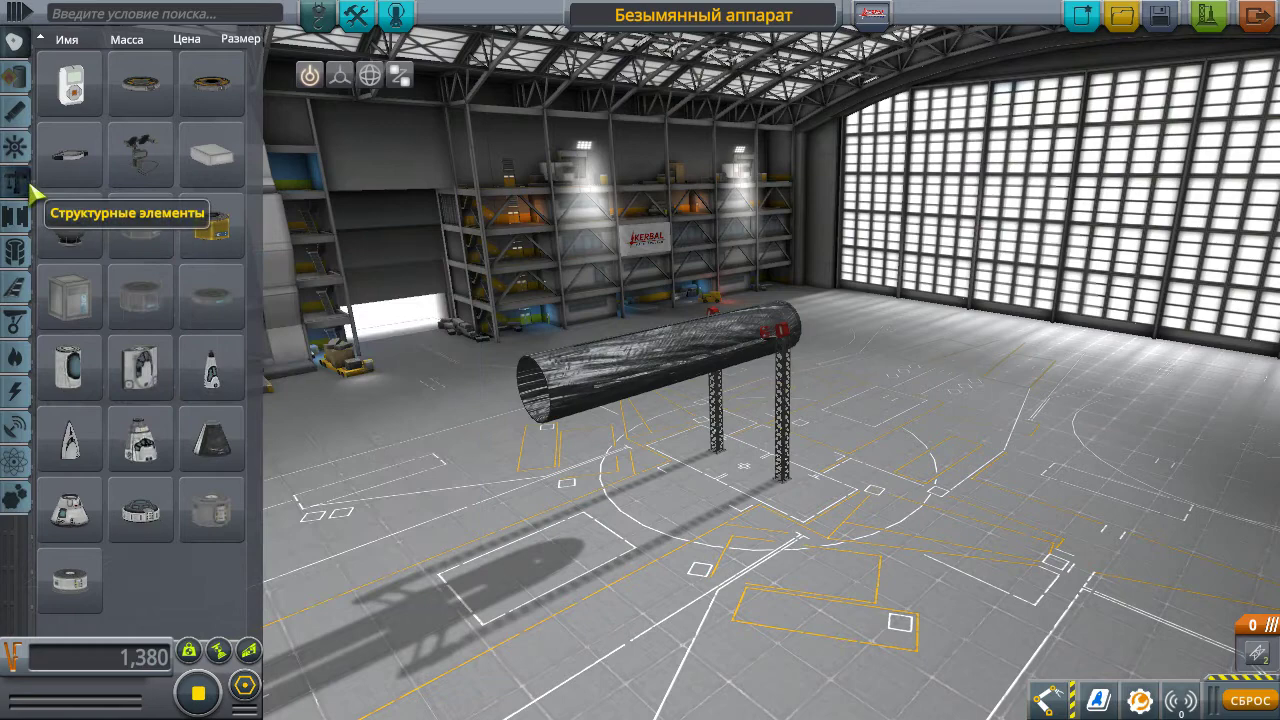
Show the Structural parts category and view the tube on its clamps
left_click(15, 182)
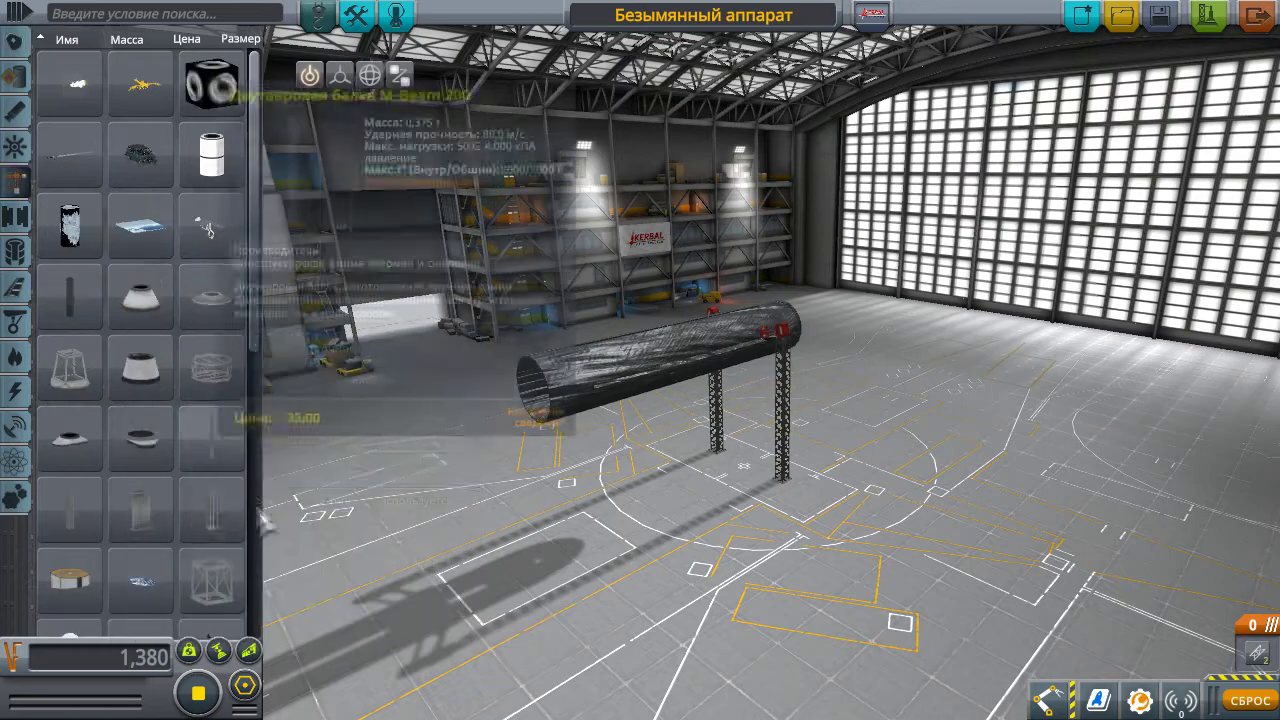
scroll(175, 489, "down", 3)
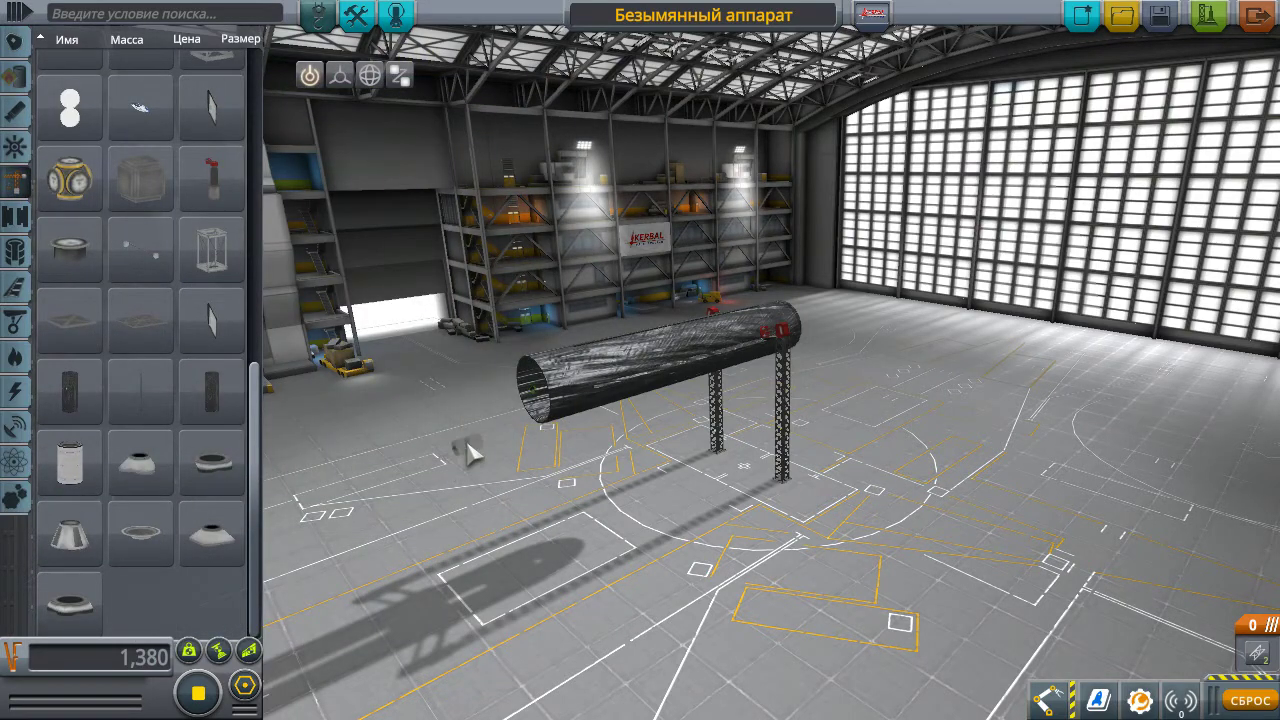
mouse_move(70, 462)
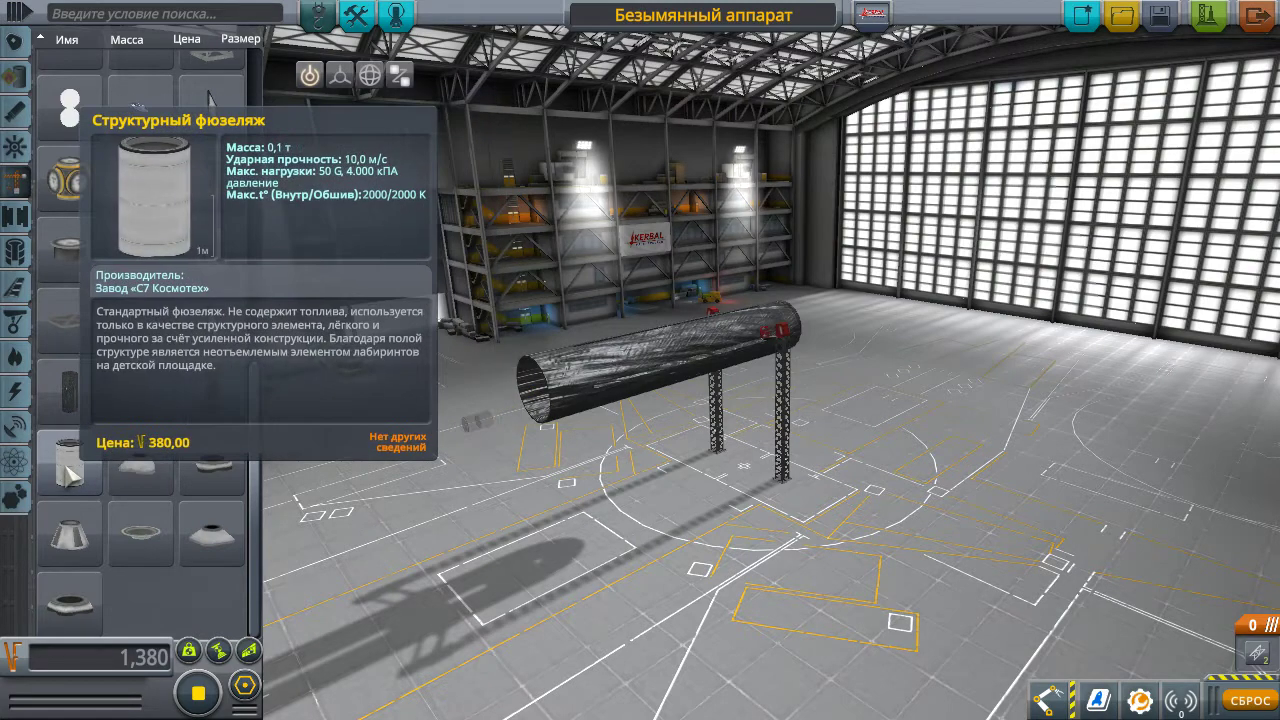
mouse_move(370, 555)
right_mouse_down()
mouse_move(320, 560)
mouse_move(457, 451)
right_mouse_up()
mouse_move(530, 489)
right_mouse_down()
mouse_move(540, 492)
mouse_move(470, 537)
right_mouse_up()
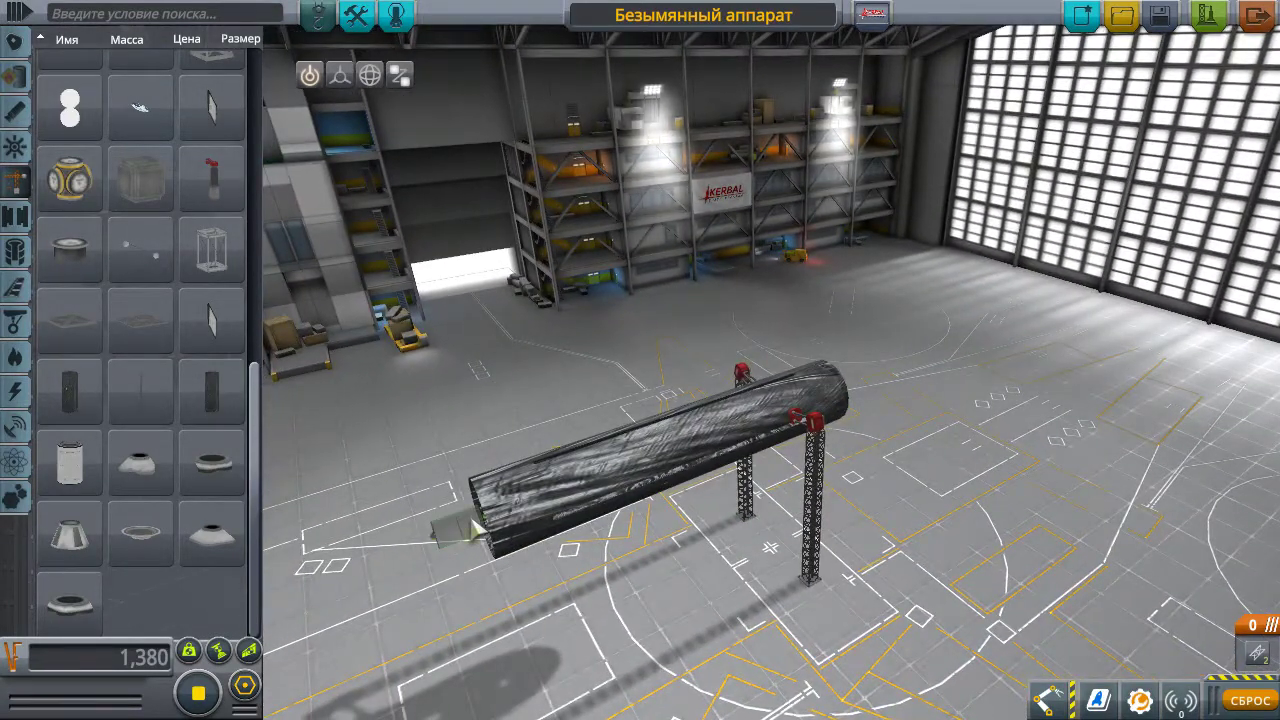
left_click(472, 524)
right_click(472, 524)
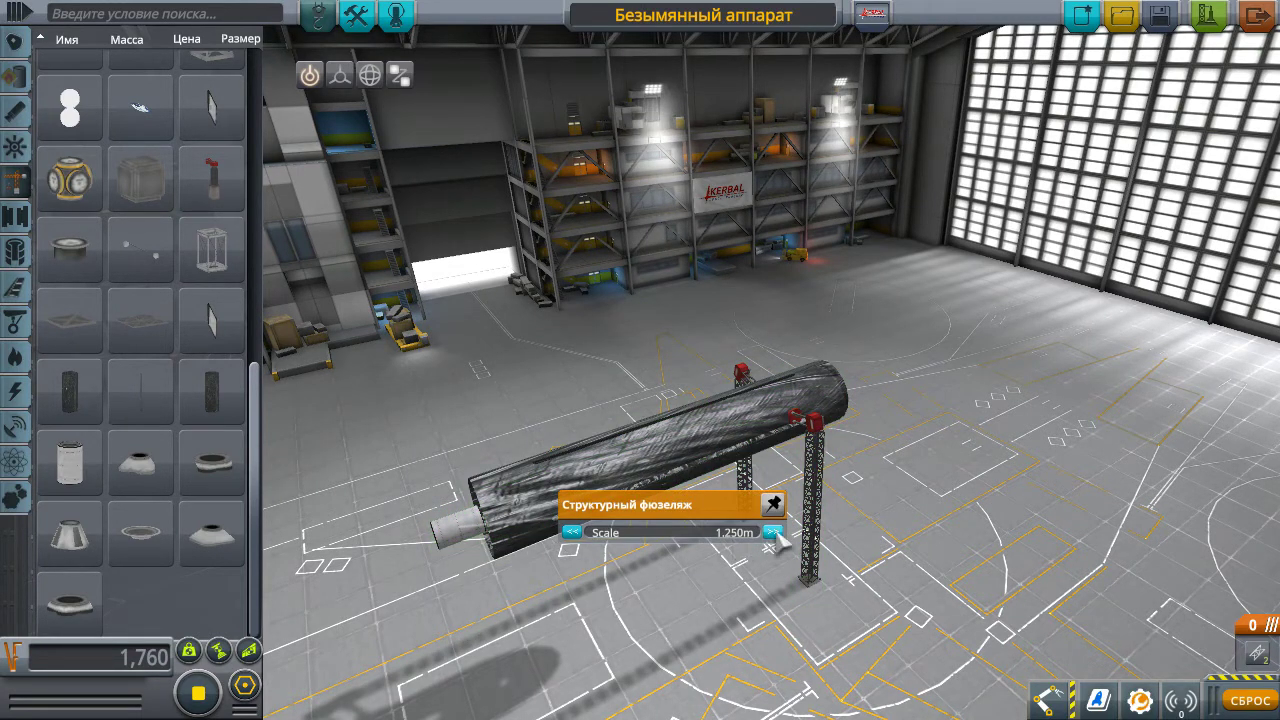
right_click_drag(988, 460, 567, 391)
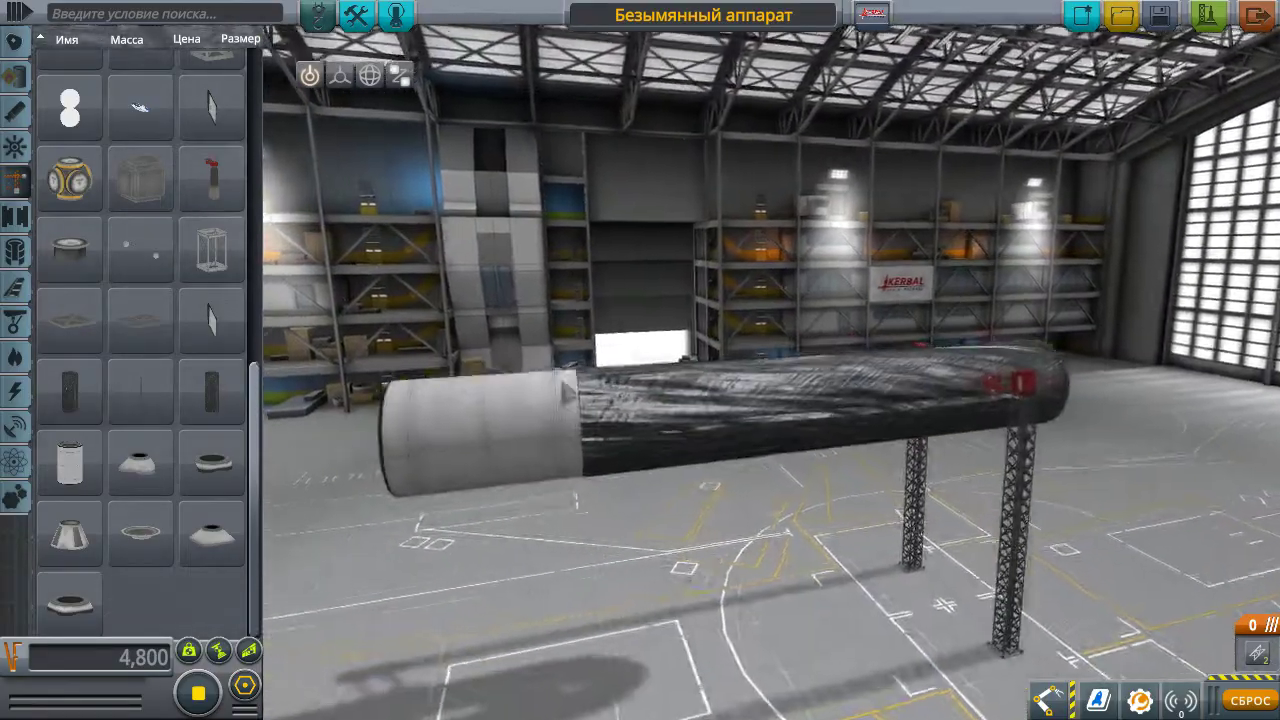
scroll(567, 391, "up", 2)
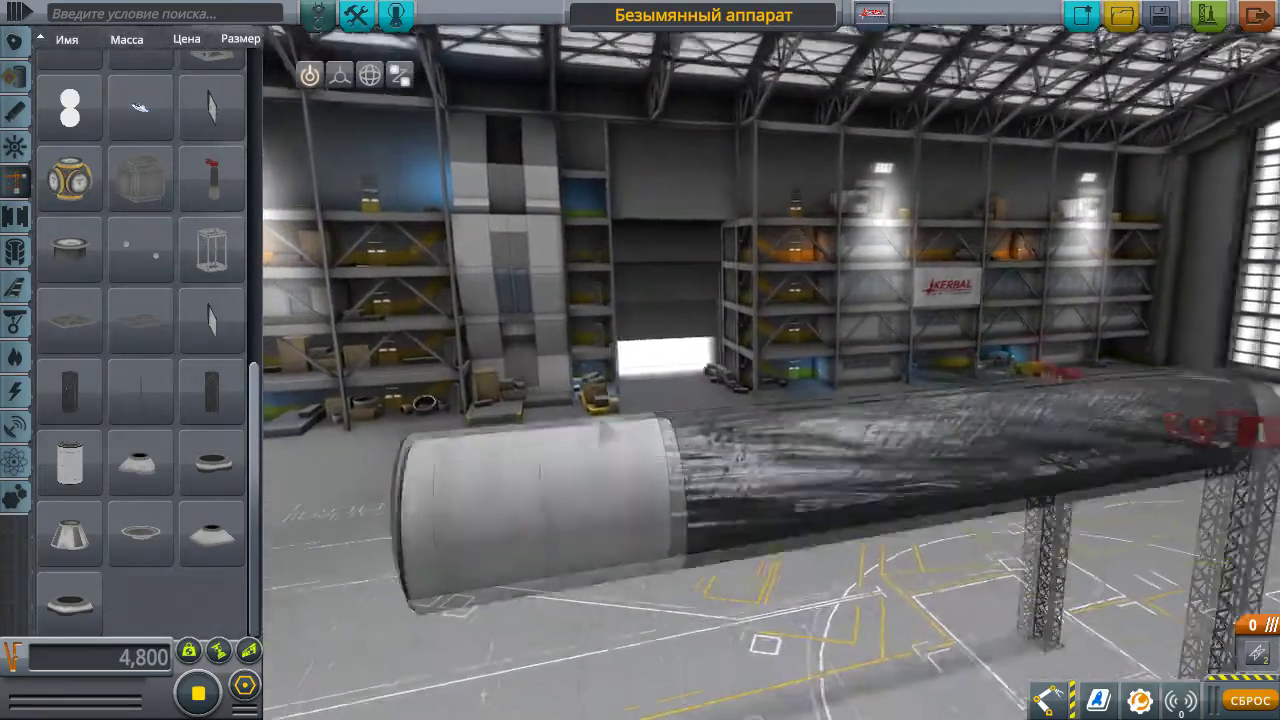
right_click_drag(567, 391, 520, 163)
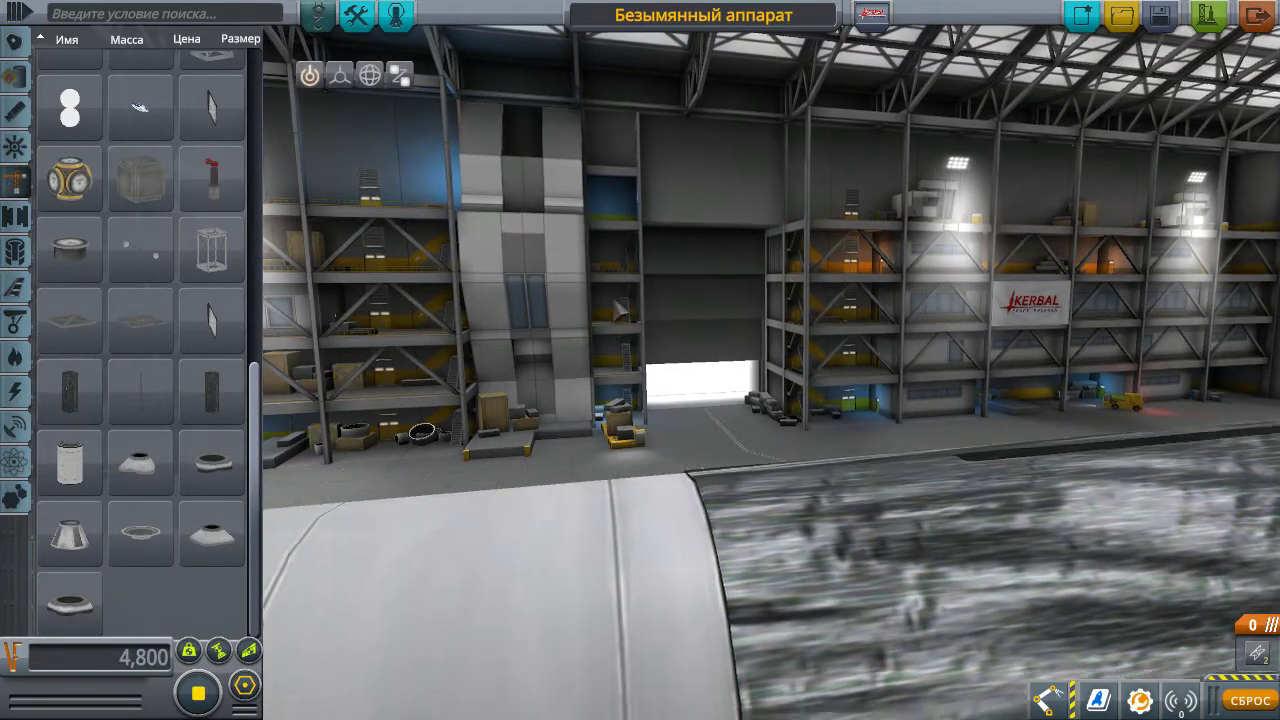
right_click_drag(832, 530, 617, 303)
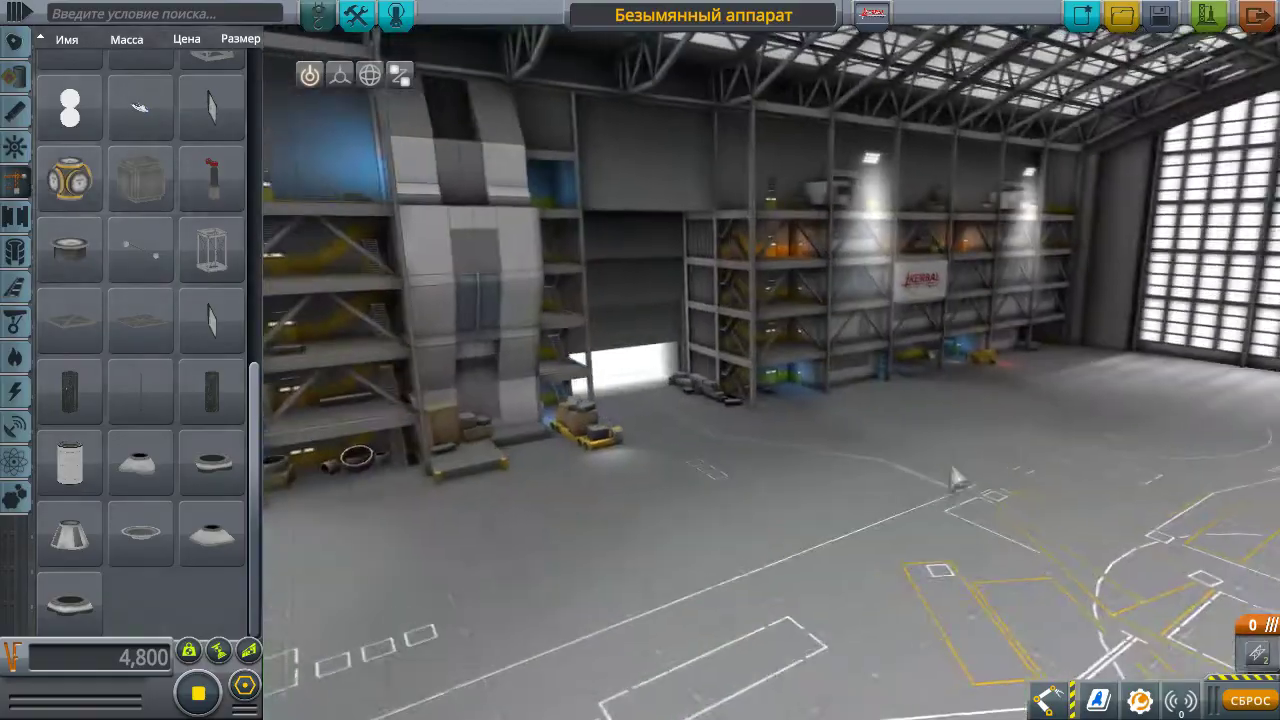
right_click_drag(955, 480, 1100, 505)
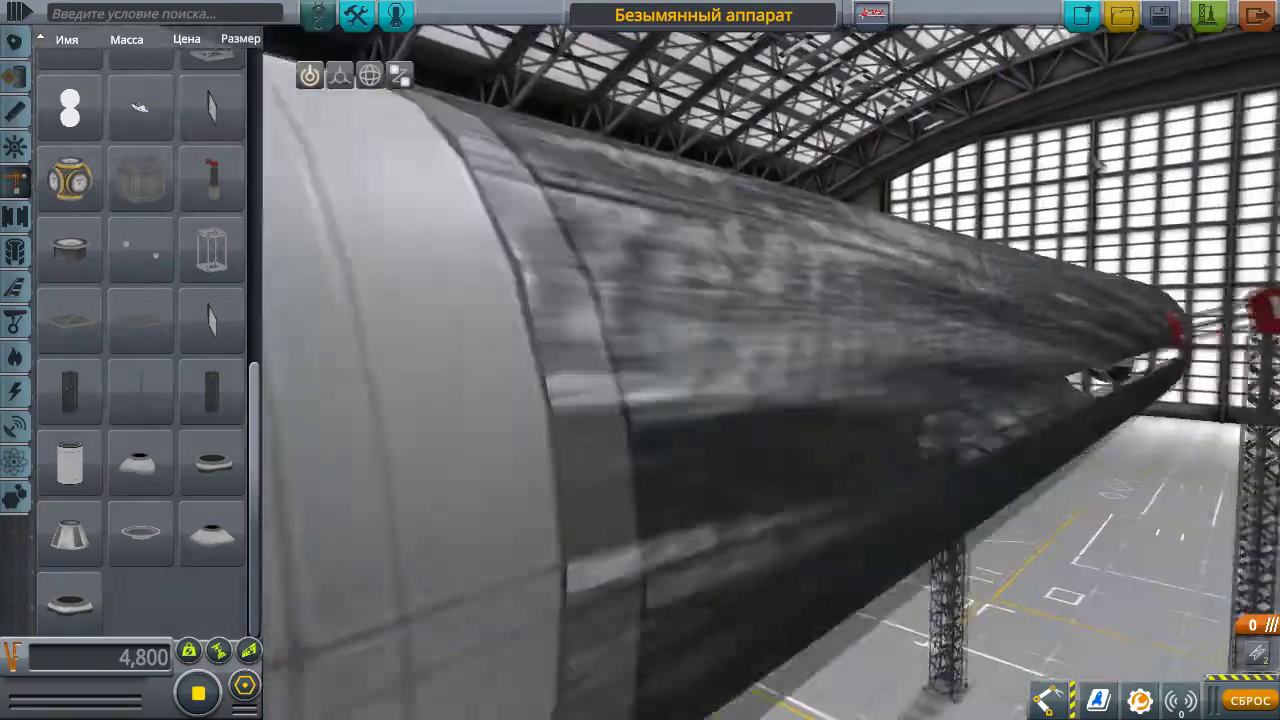
right_click_drag(640, 400, 820, 420)
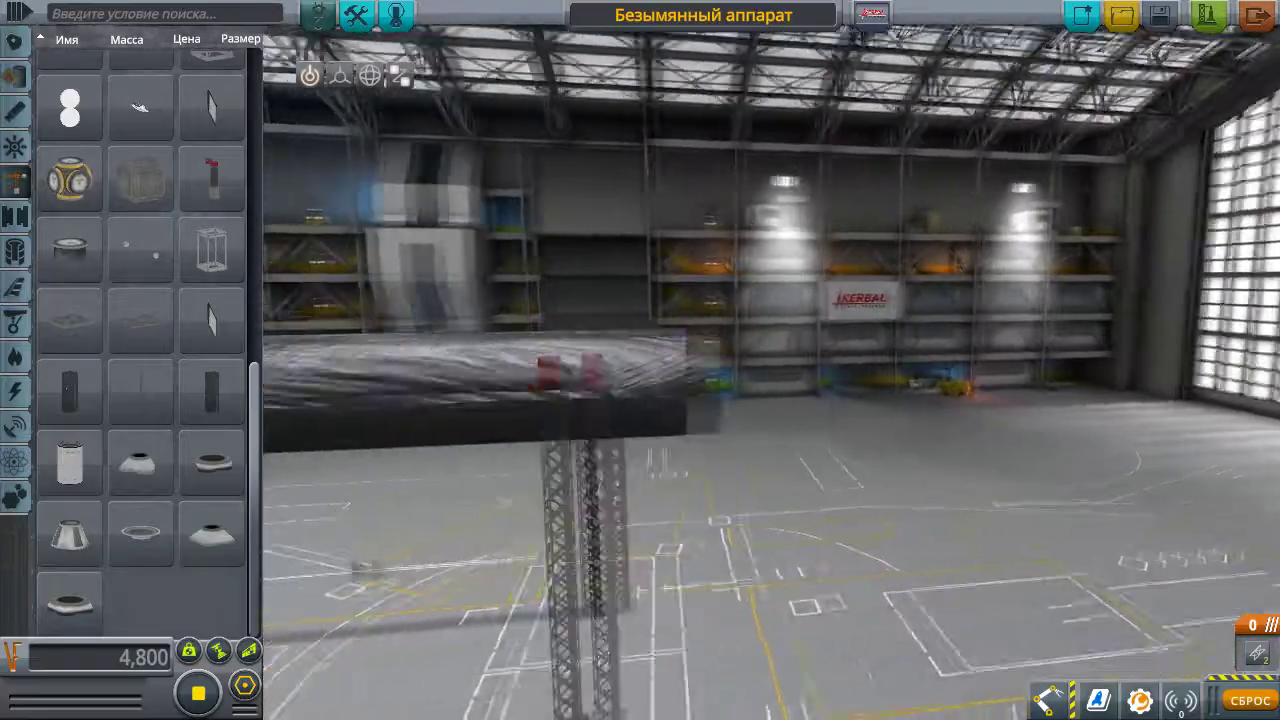
right_click_drag(640, 400, 820, 410)
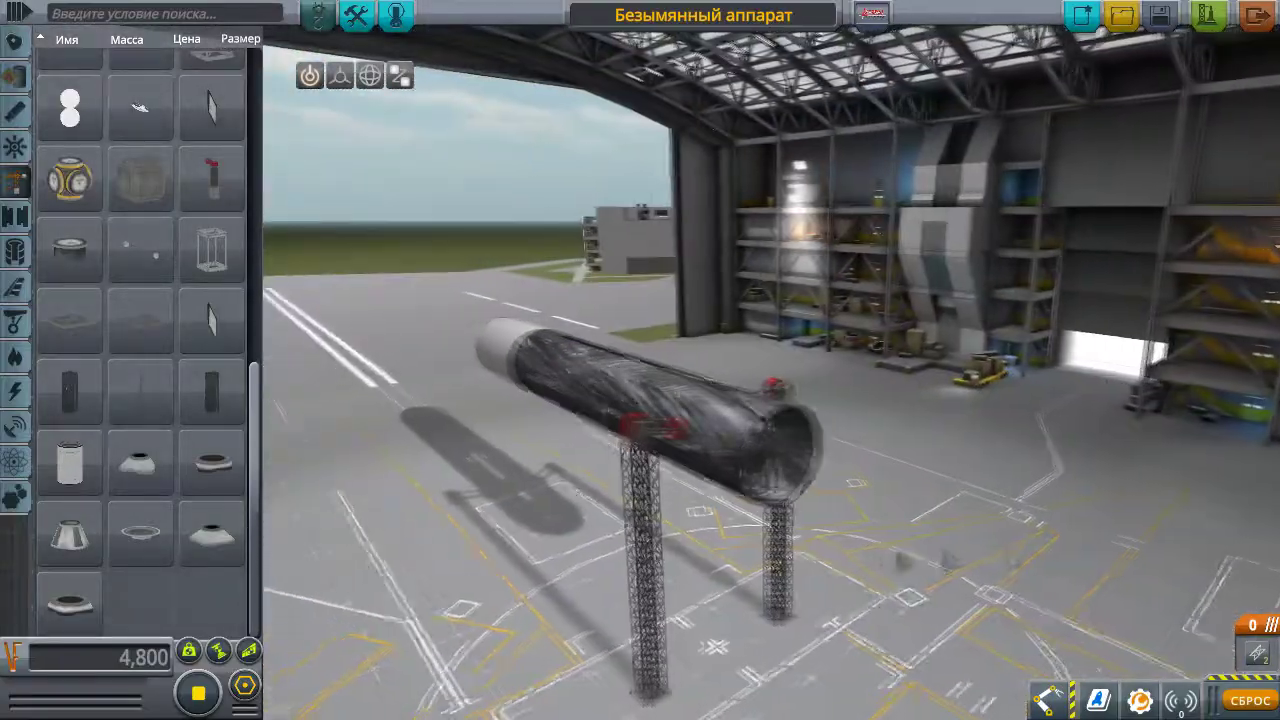
right_click_drag(640, 400, 820, 410)
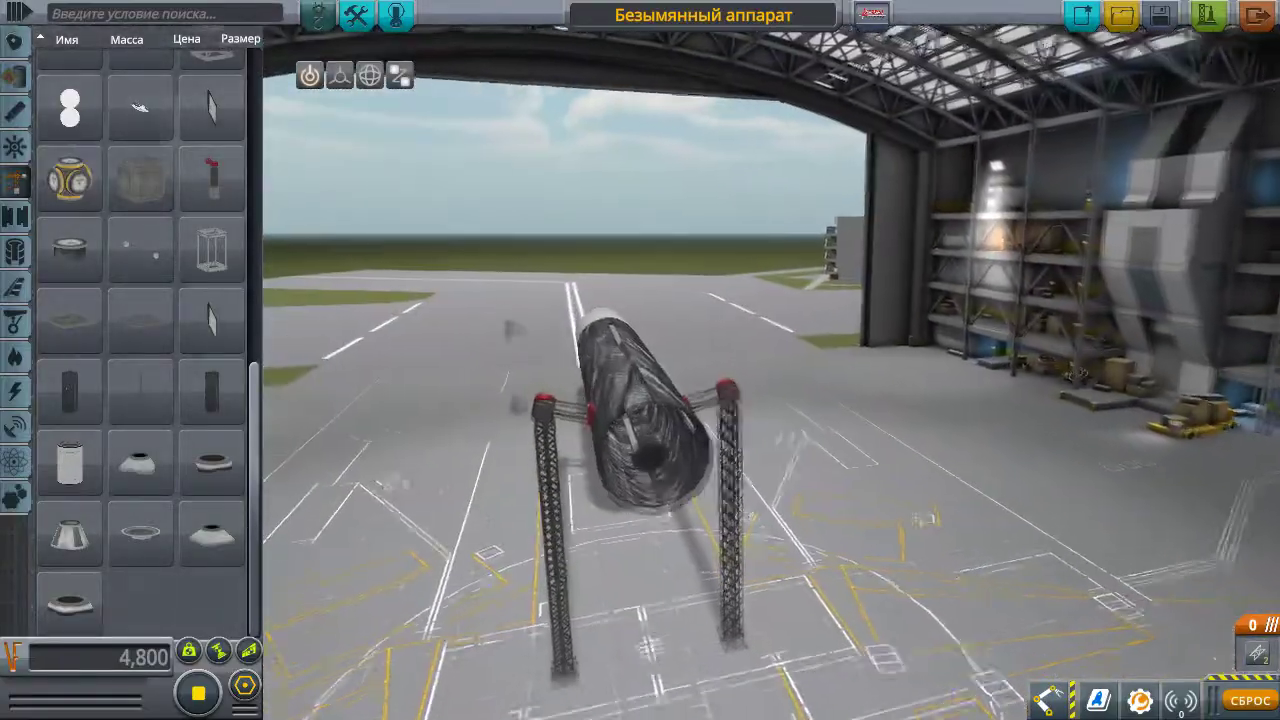
right_click_drag(640, 400, 720, 330)
scroll(639, 407, "up", 2)
scroll(630, 420, "up", 2)
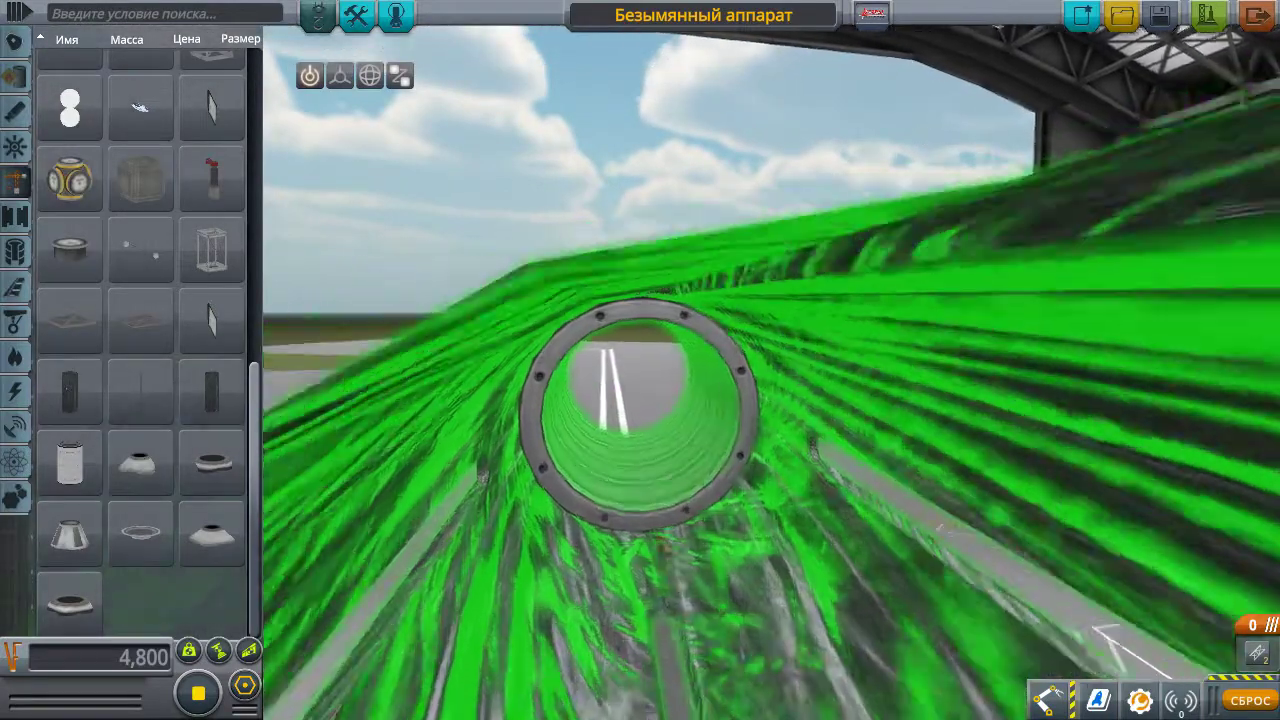
scroll(625, 428, "up", 2)
scroll(620, 435, "up", 2)
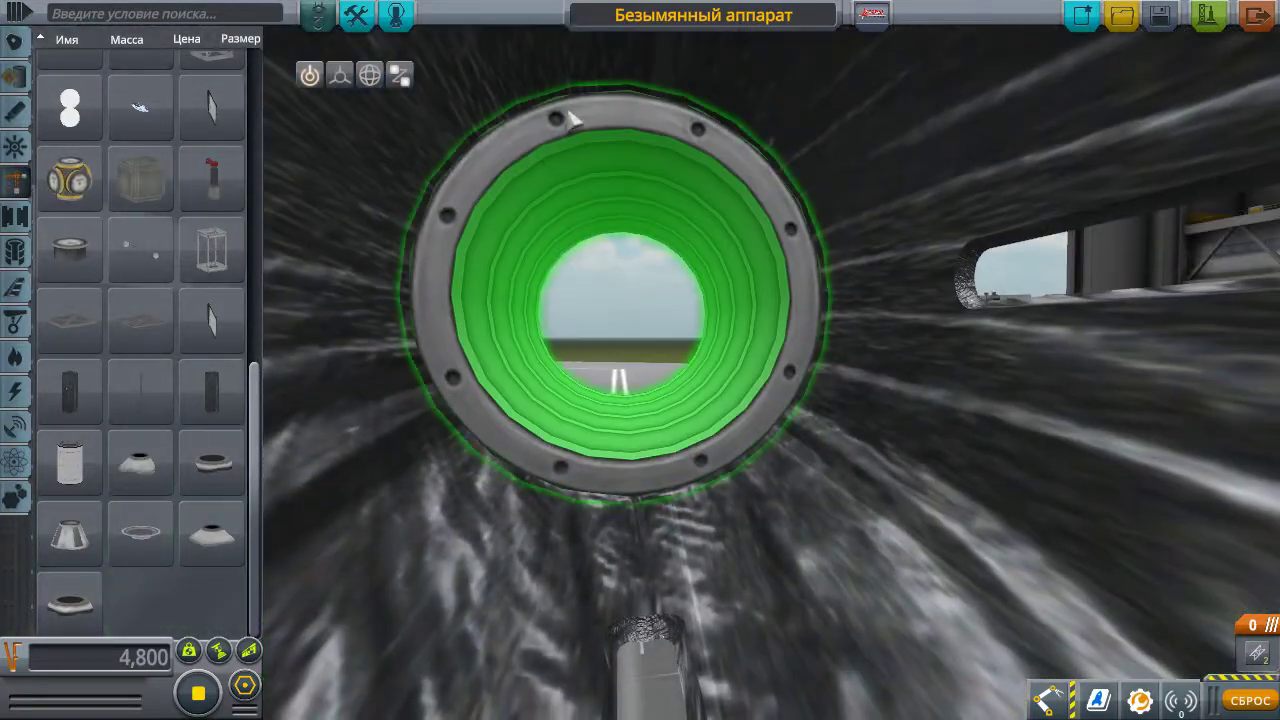
scroll(737, 608, "up", 3)
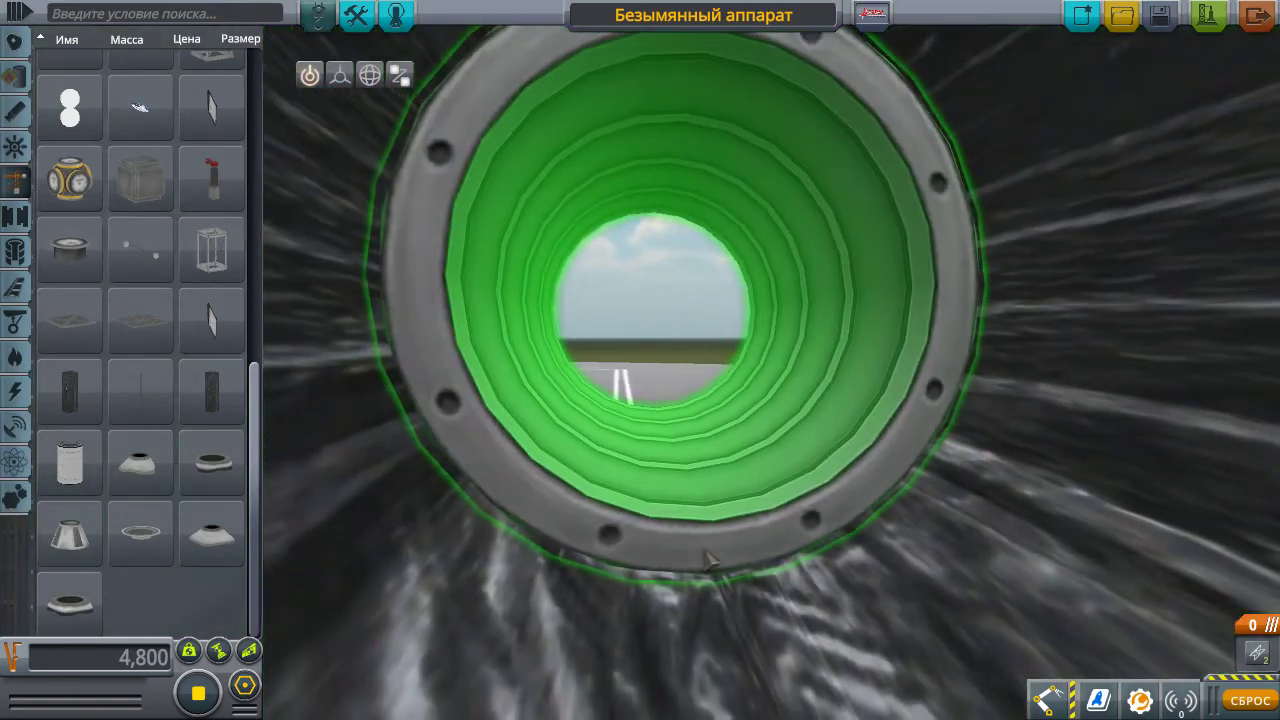
scroll(708, 560, "down", 3)
mouse_move(708, 560)
right_mouse_down()
mouse_move(724, 360)
mouse_move(749, 400)
mouse_move(742, 462)
right_mouse_up()
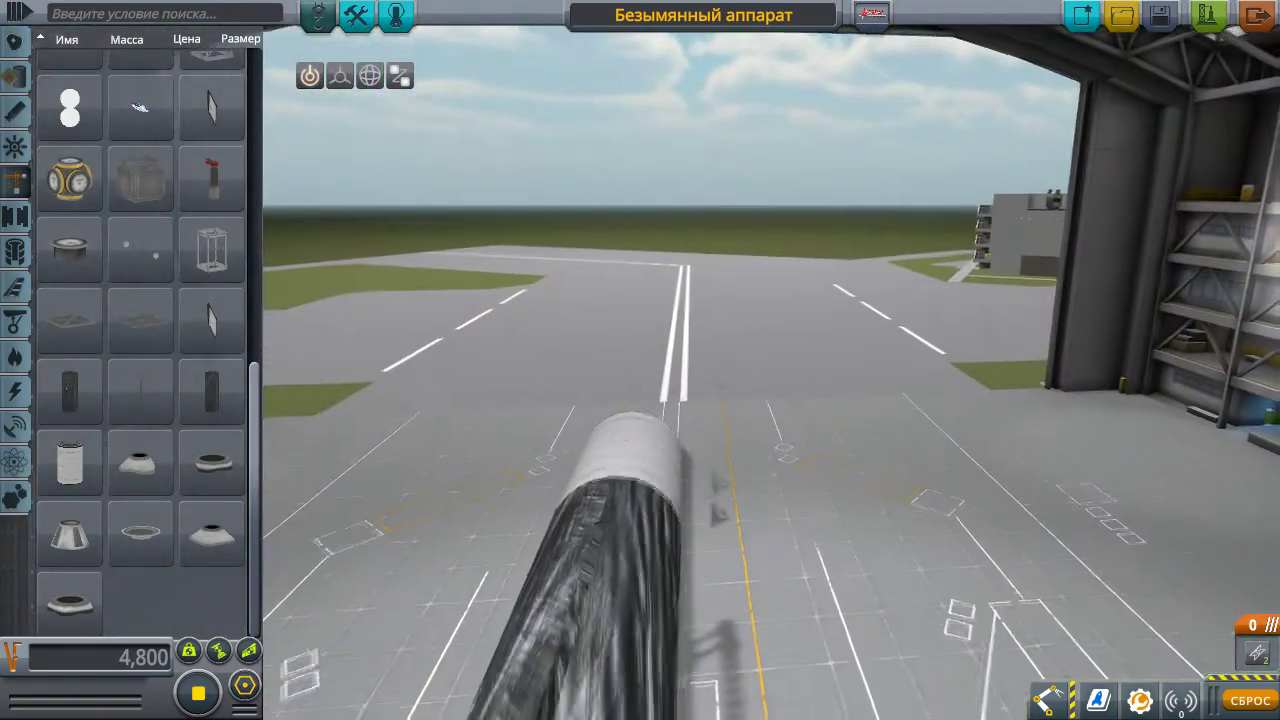
mouse_move(920, 472)
right_mouse_down()
mouse_move(1094, 517)
mouse_move(1160, 400)
mouse_move(1000, 412)
right_mouse_up()
scroll(712, 352, "up", 3)
scroll(712, 352, "up", 2)
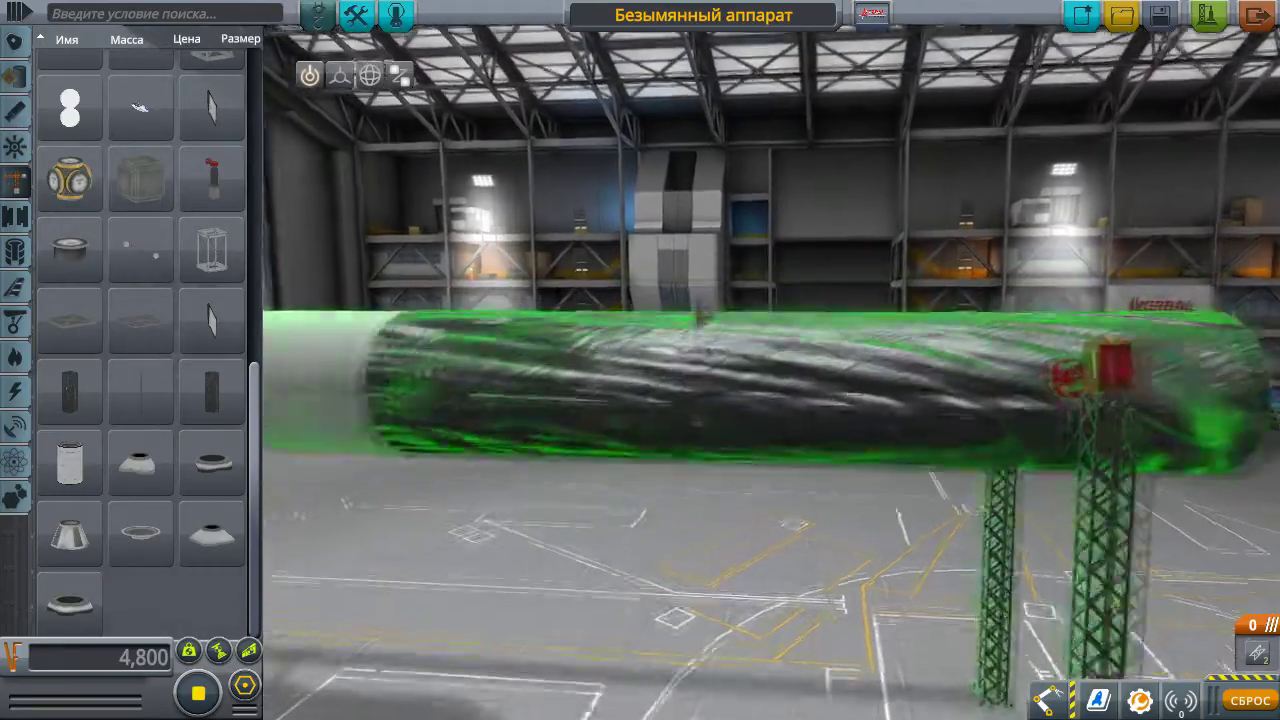
scroll(663, 263, "up", 3)
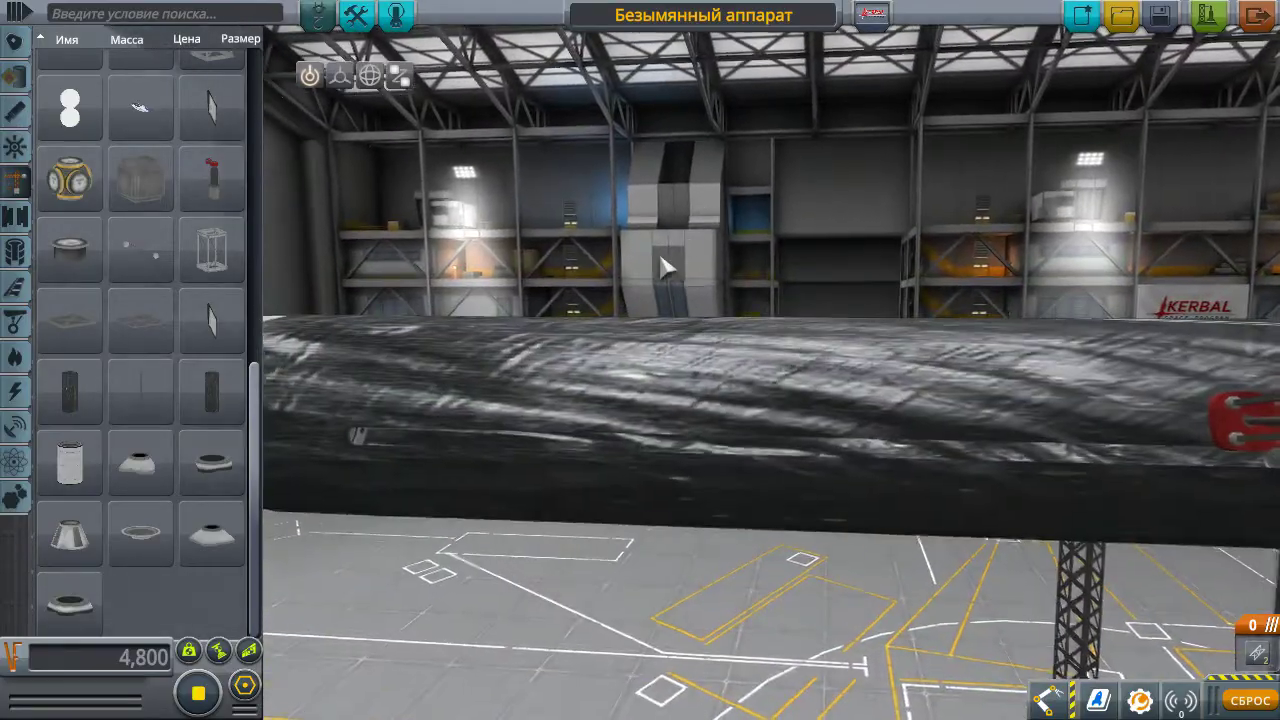
scroll(844, 237, "up", 2)
mouse_move(840, 237)
right_mouse_down()
mouse_move(1000, 380)
mouse_move(1086, 428)
mouse_move(1235, 470)
right_mouse_up()
right_click_drag(699, 470, 699, 407)
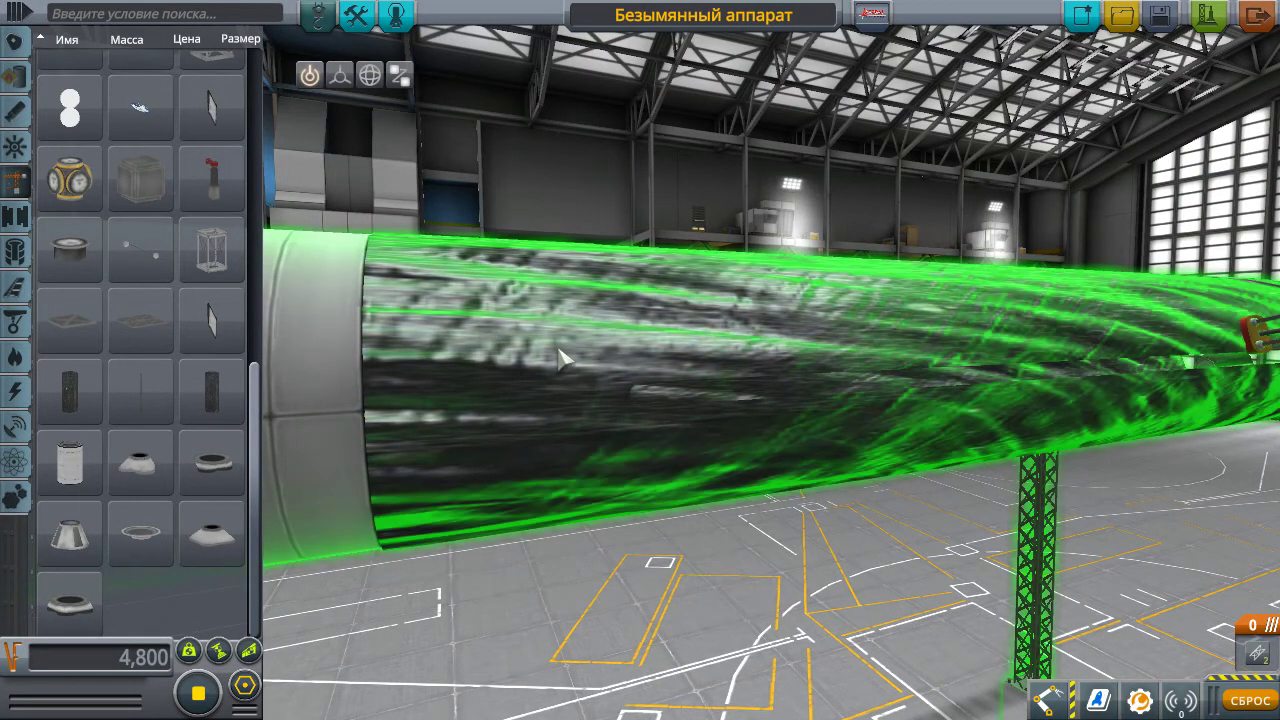
right_click_drag(562, 358, 468, 560)
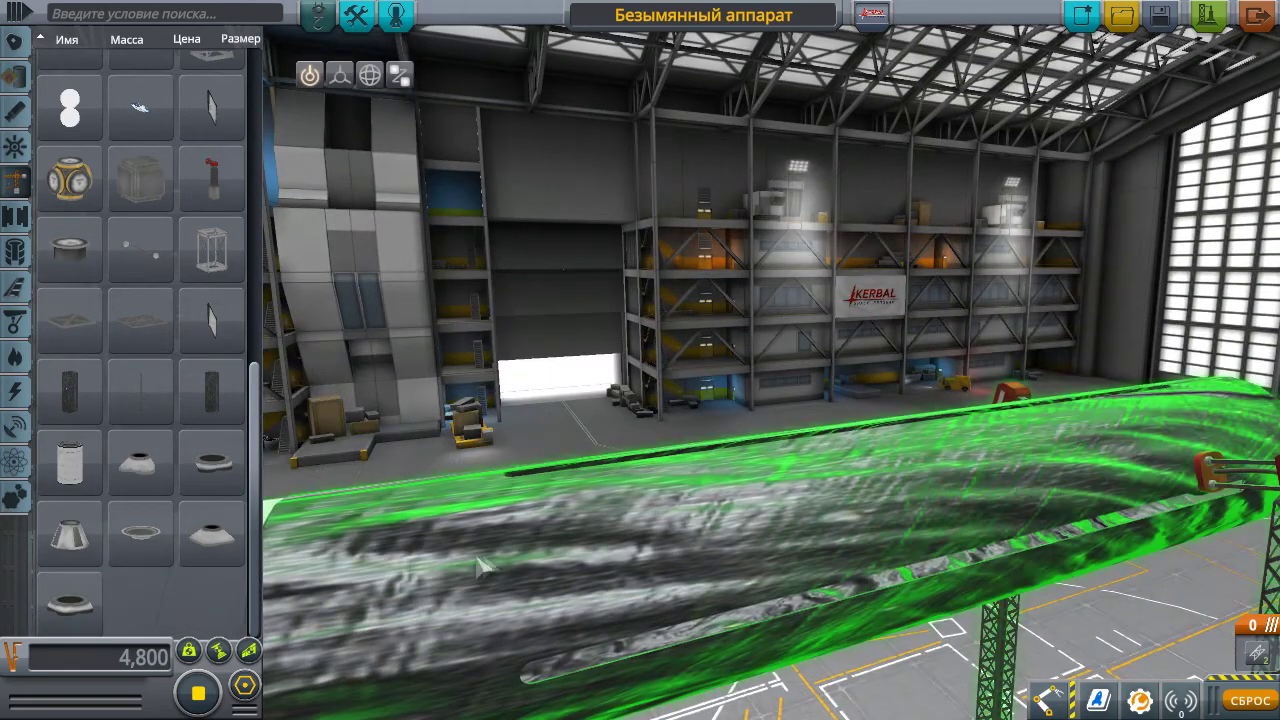
mouse_move(957, 262)
right_mouse_down()
mouse_move(886, 555)
mouse_move(445, 570)
right_mouse_up()
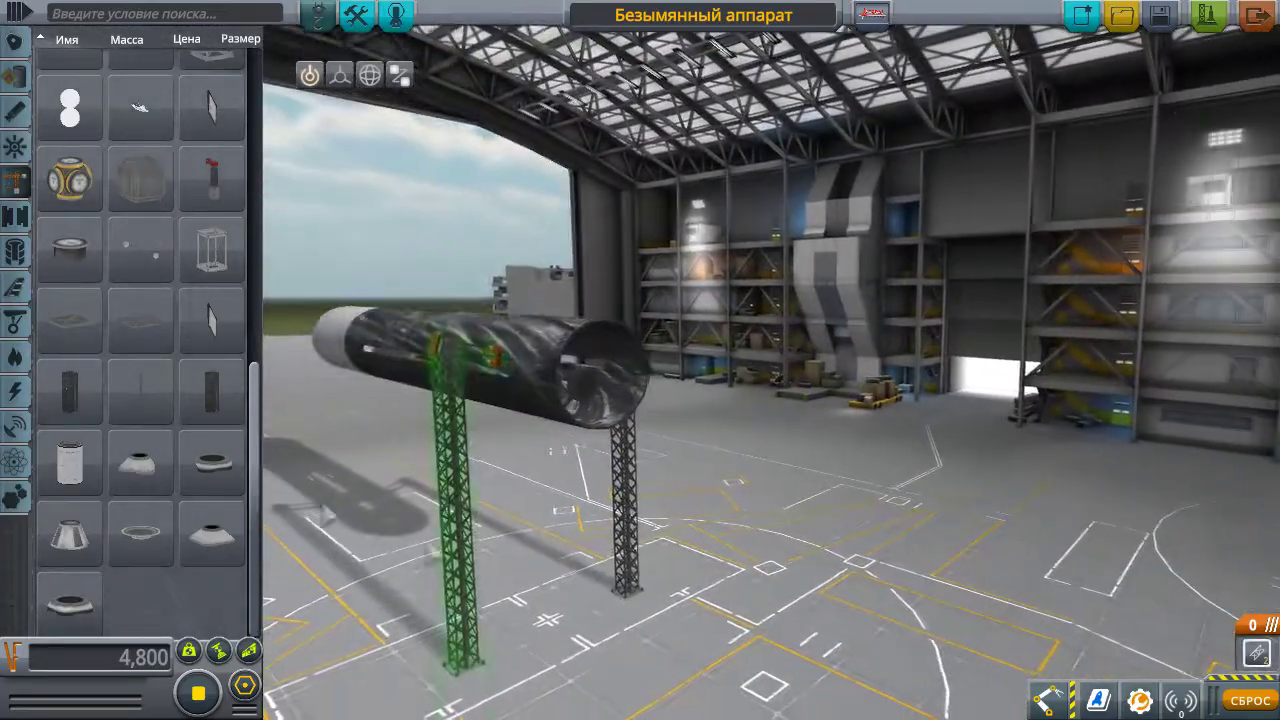
Attach the held fuselage section and pick up another structural fuselage section
left_click(536, 388)
mouse_move(536, 388)
right_mouse_down()
mouse_move(600, 320)
mouse_move(762, 425)
mouse_move(745, 432)
right_mouse_up()
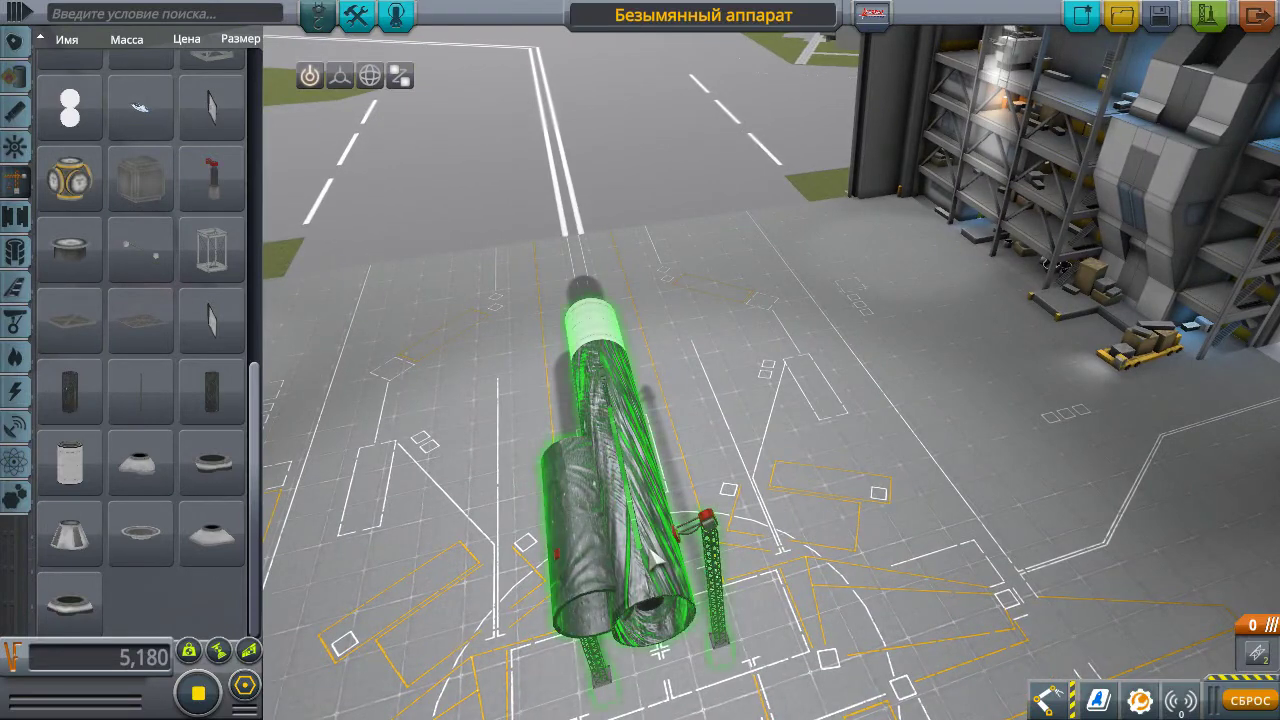
left_click(69, 392)
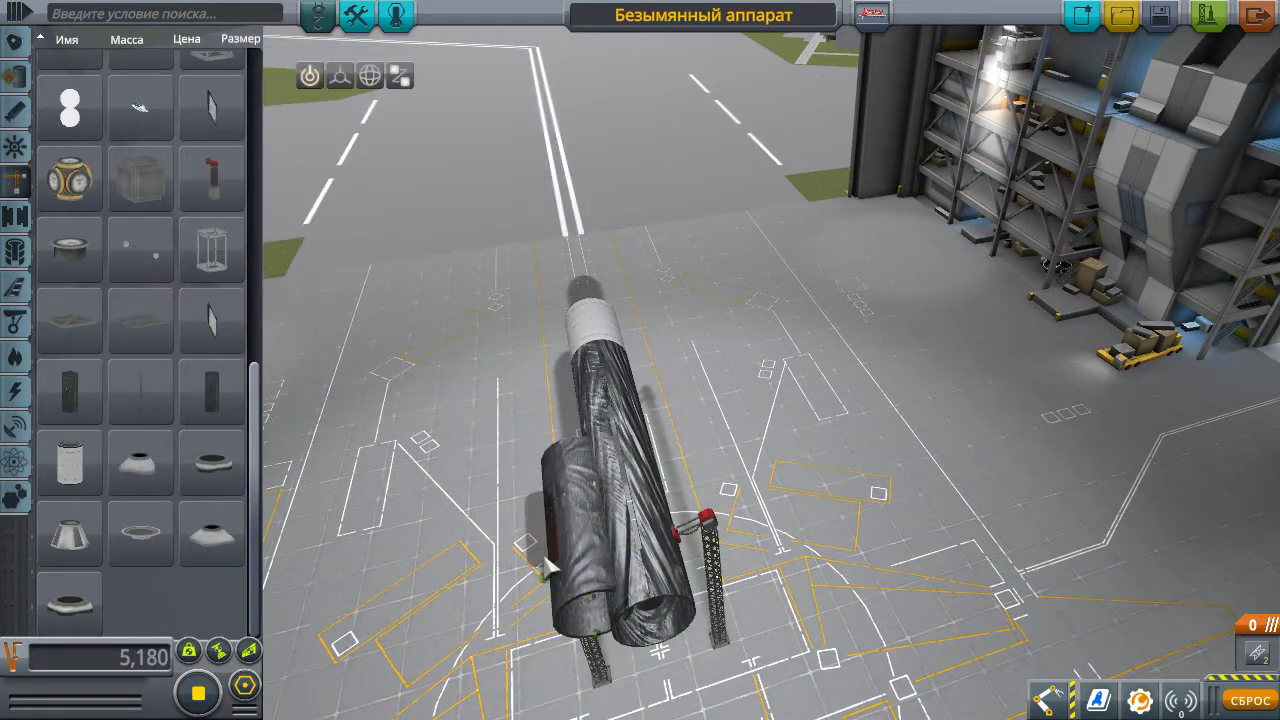
right_click_drag(800, 525, 632, 455)
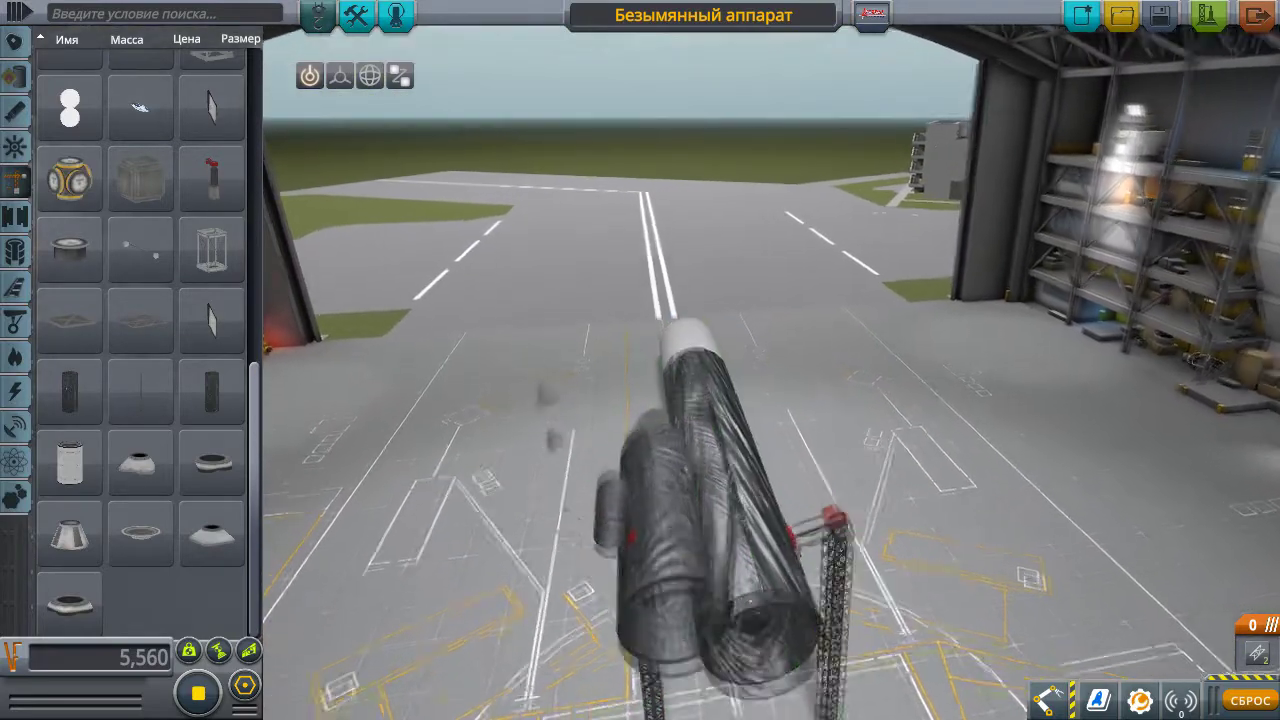
mouse_move(632, 455)
right_mouse_down()
mouse_move(640, 380)
mouse_move(745, 592)
right_mouse_up()
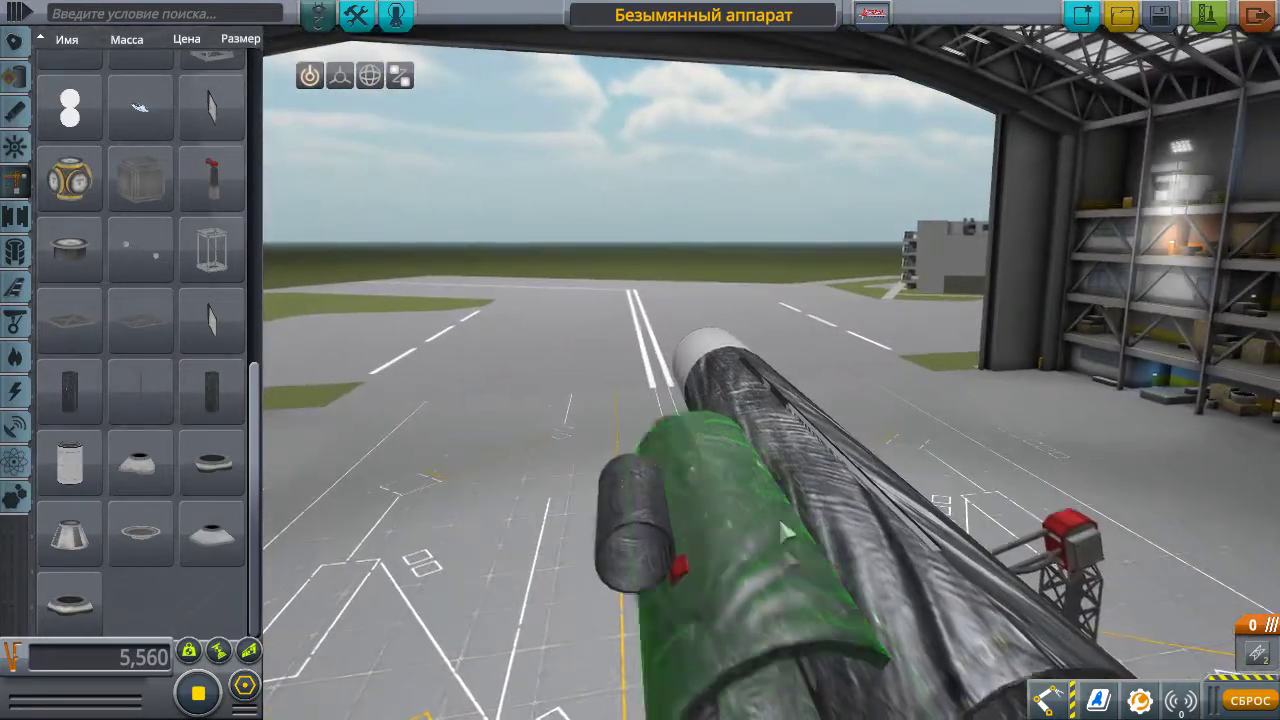
Shift the side section upward on the craft, then delete one launch clamp
left_click_drag(818, 700, 810, 625)
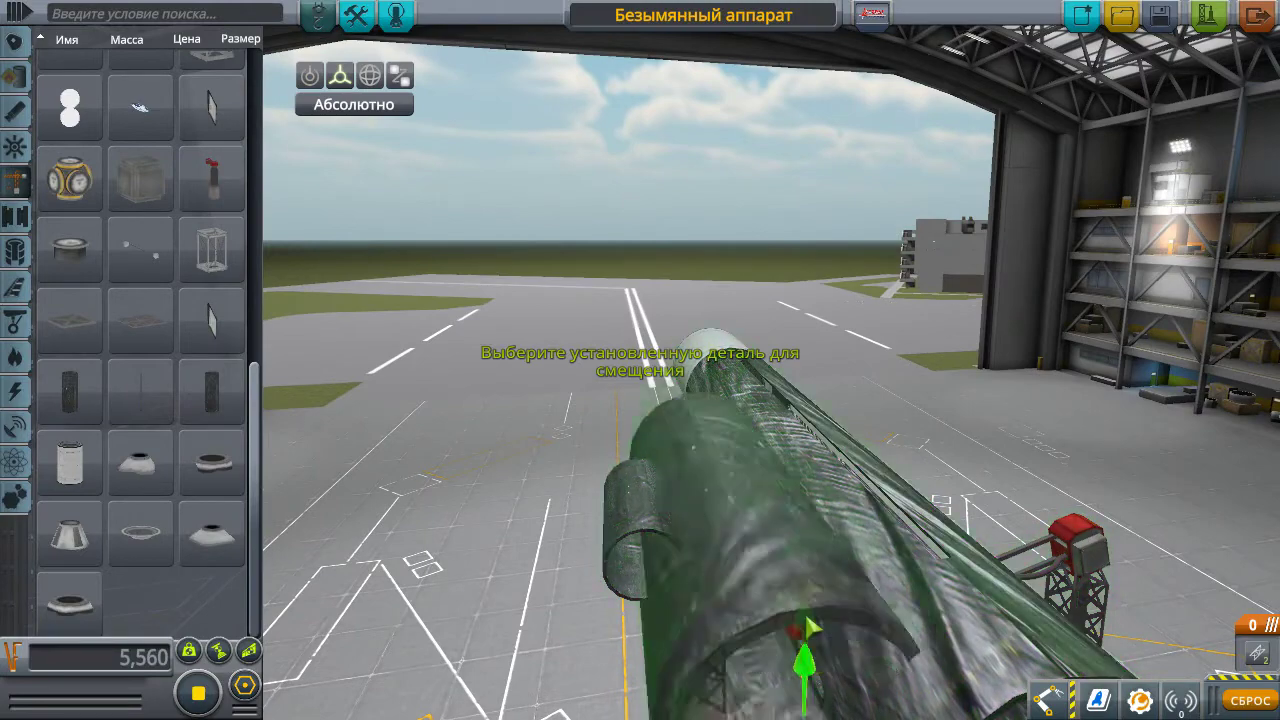
key("1")
mouse_move(815, 480)
right_mouse_down()
mouse_move(962, 312)
mouse_move(1076, 408)
mouse_move(963, 360)
mouse_move(1262, 475)
right_mouse_up()
key("Delete")
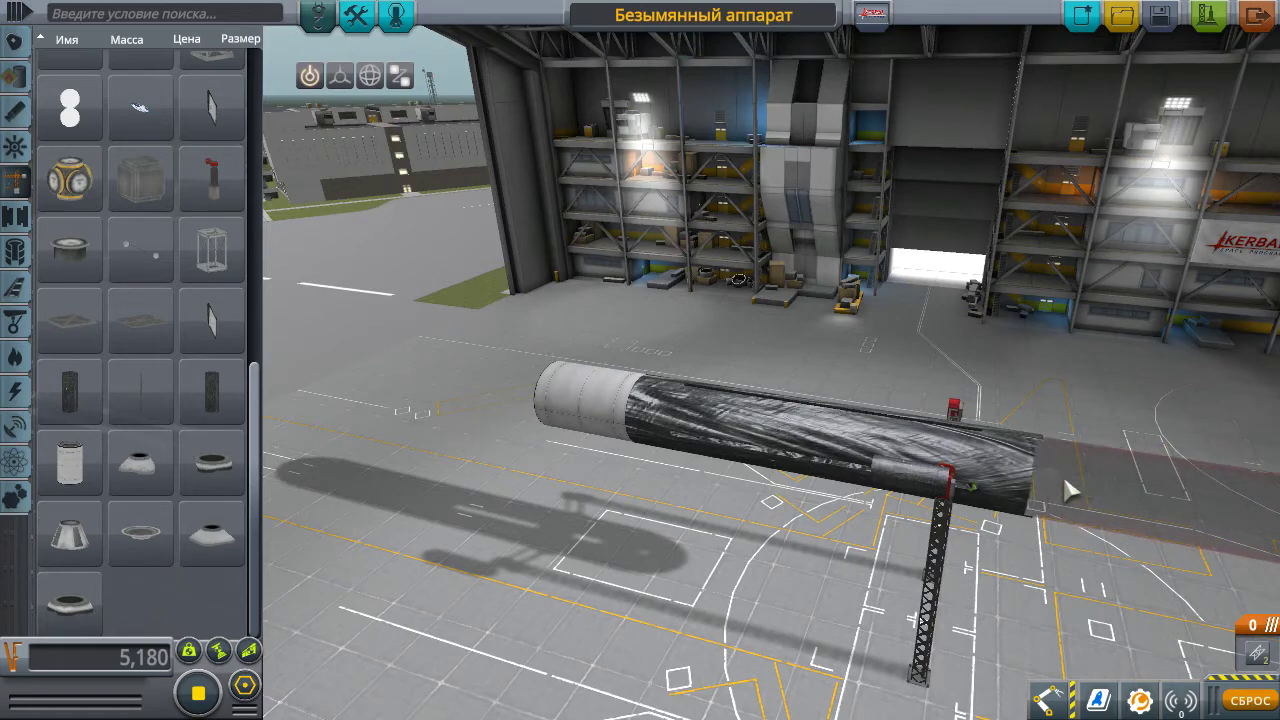
Undo the clamp deletion and slide the tube section further along its length
key("ctrl+z")
right_click_drag(1040, 470, 870, 440)
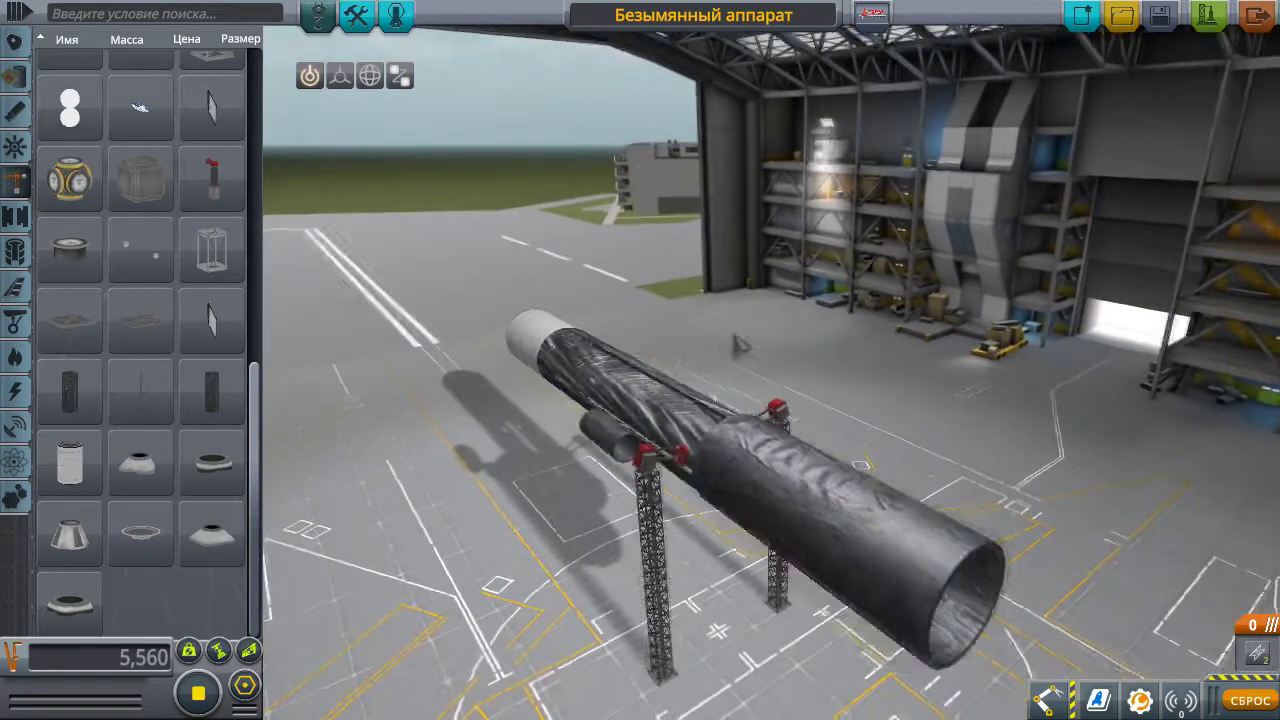
key("2")
left_click(870, 440)
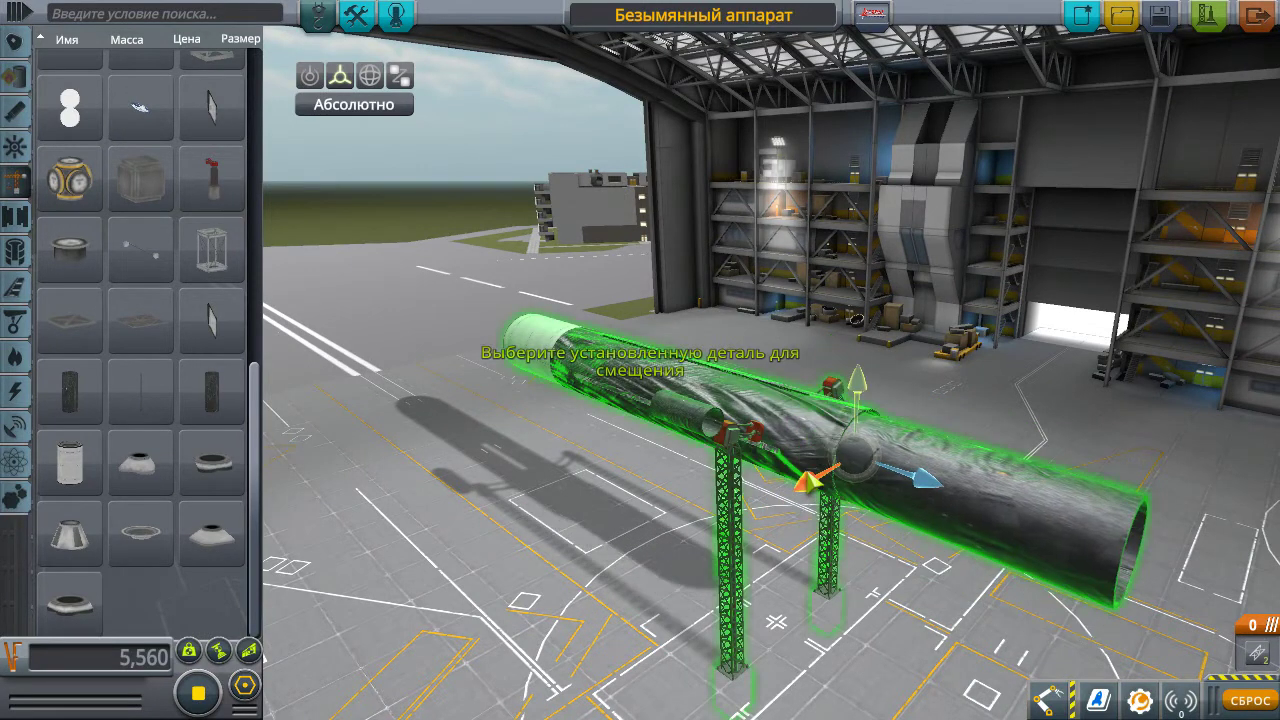
mouse_move(955, 432)
right_mouse_down()
mouse_move(880, 410)
mouse_move(1100, 410)
right_mouse_up()
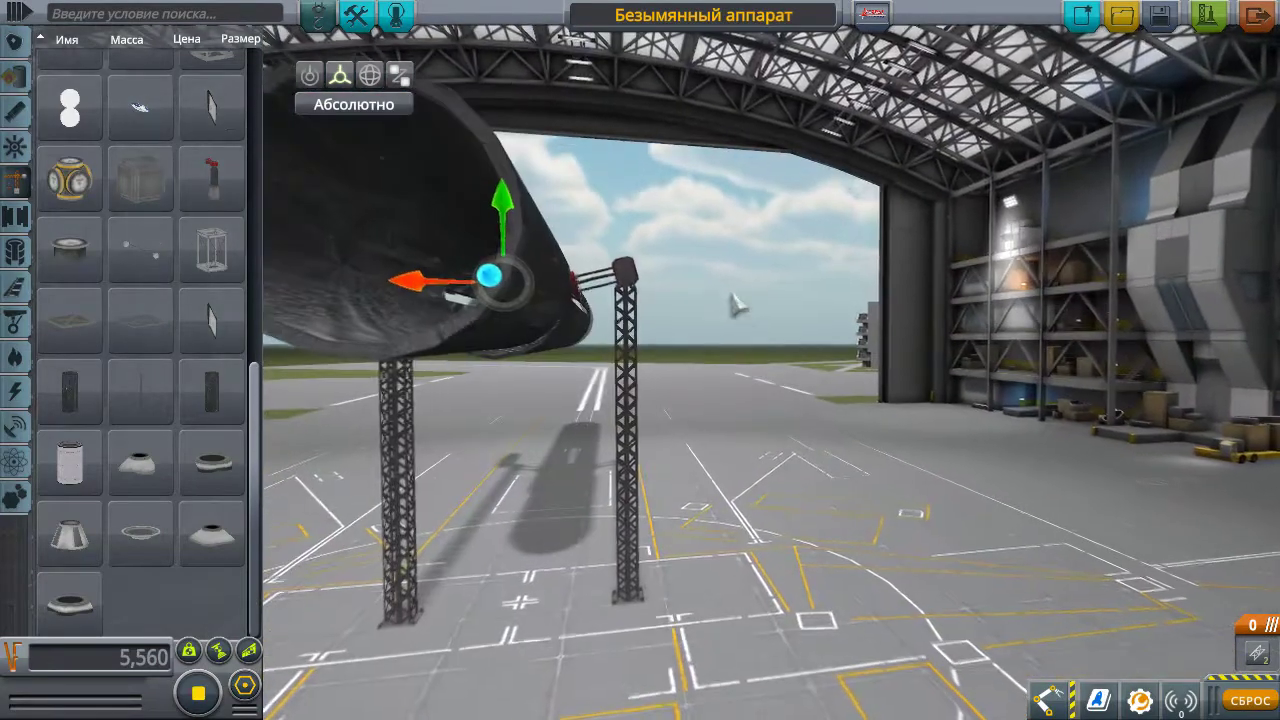
Review the craft from its open end and launch it onto the runway
right_click_drag(733, 380, 760, 260)
scroll(760, 260, "up", 5)
scroll(760, 260, "up", 3)
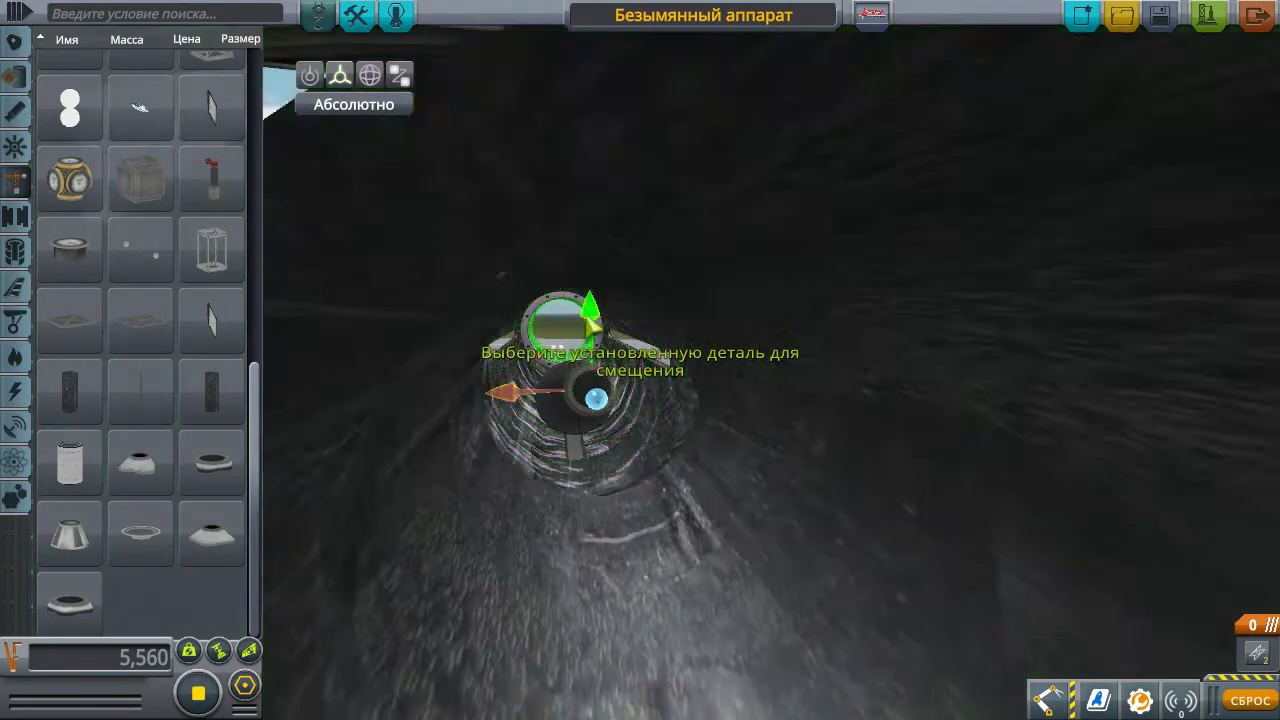
scroll(594, 318, "down", 3)
key("1")
scroll(757, 122, "down", 3)
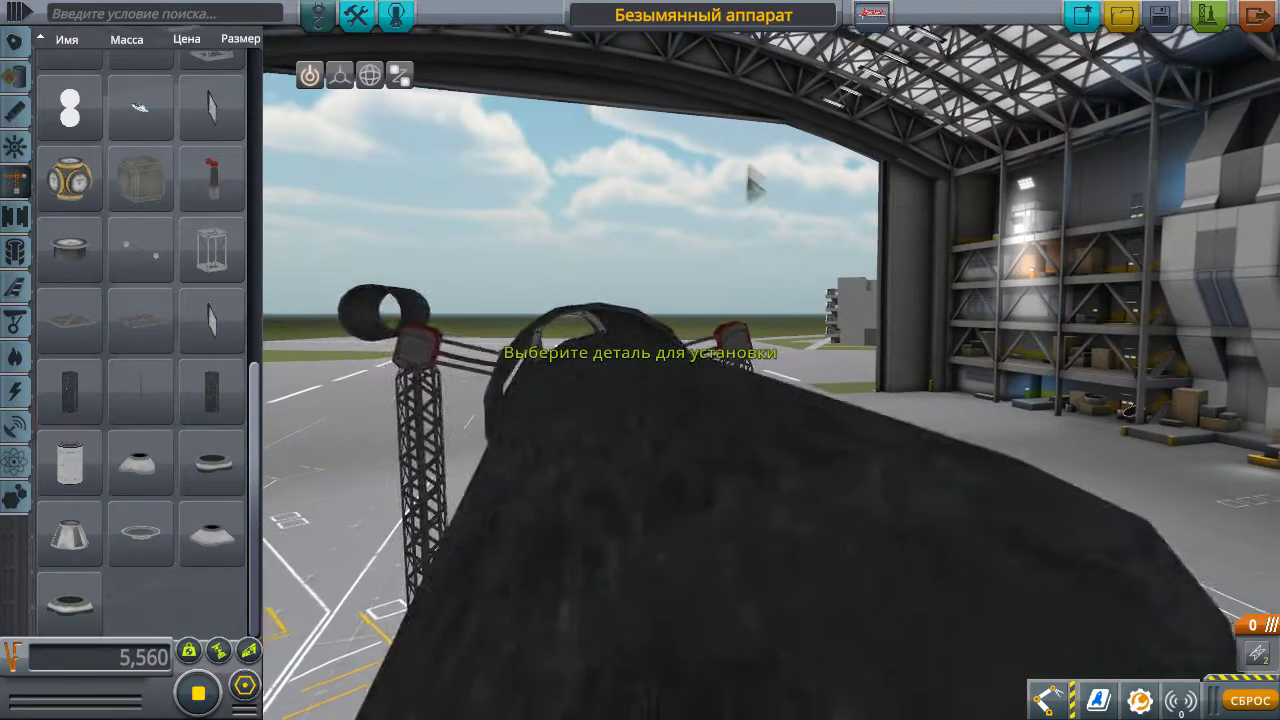
mouse_move(735, 318)
right_mouse_down()
mouse_move(955, 378)
mouse_move(515, 395)
right_mouse_up()
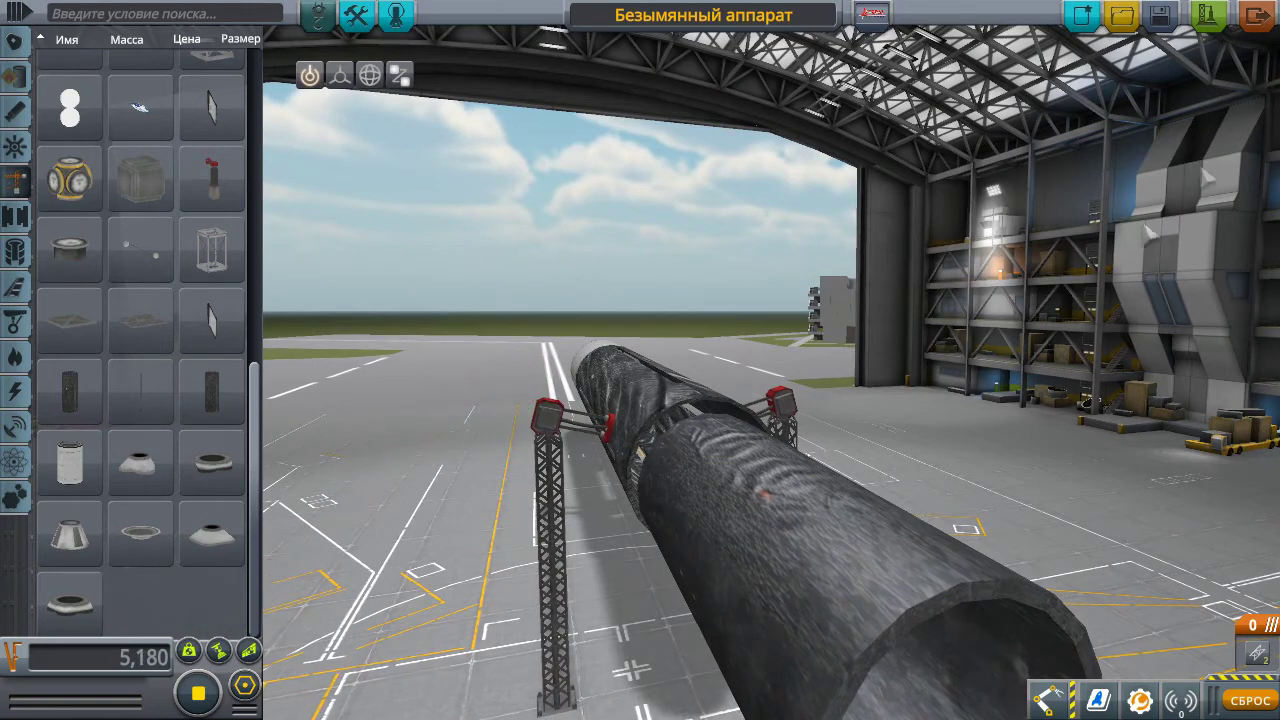
left_click(1210, 18)
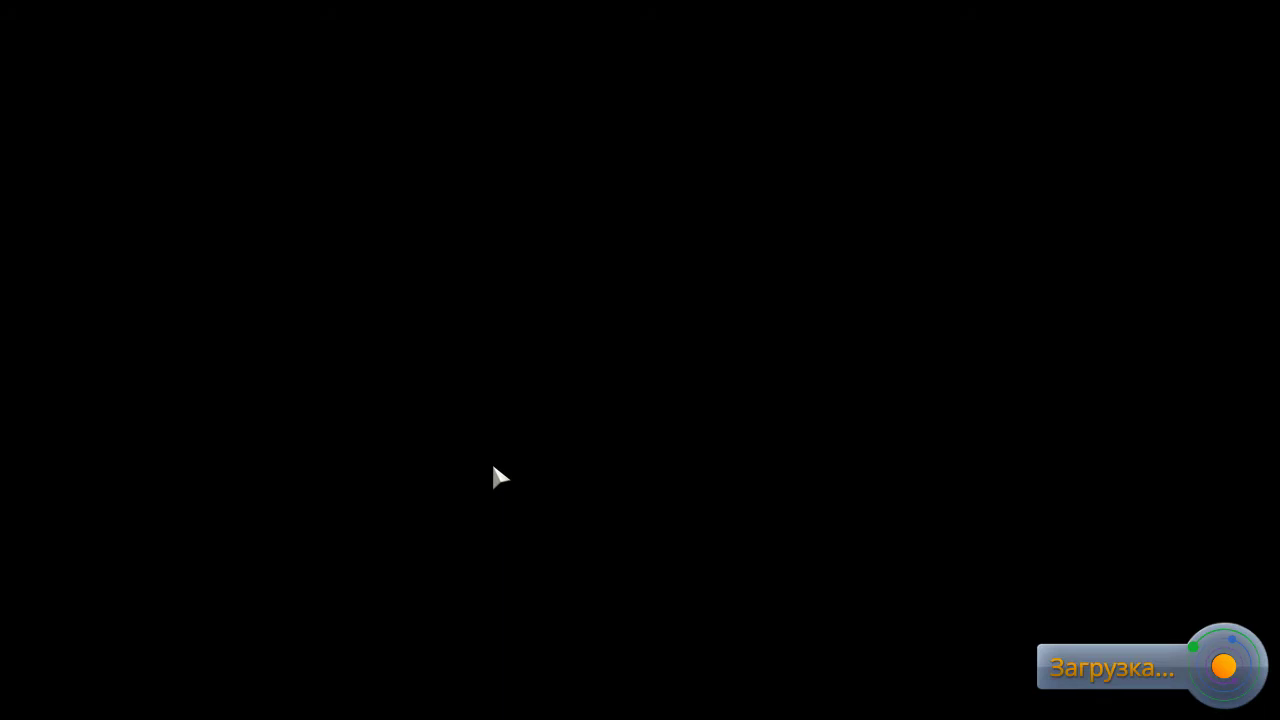
Send the pilot out of the capsule on EVA and view the kerbal in the tube
scroll(493, 467, "up", 2)
scroll(493, 467, "up", 4)
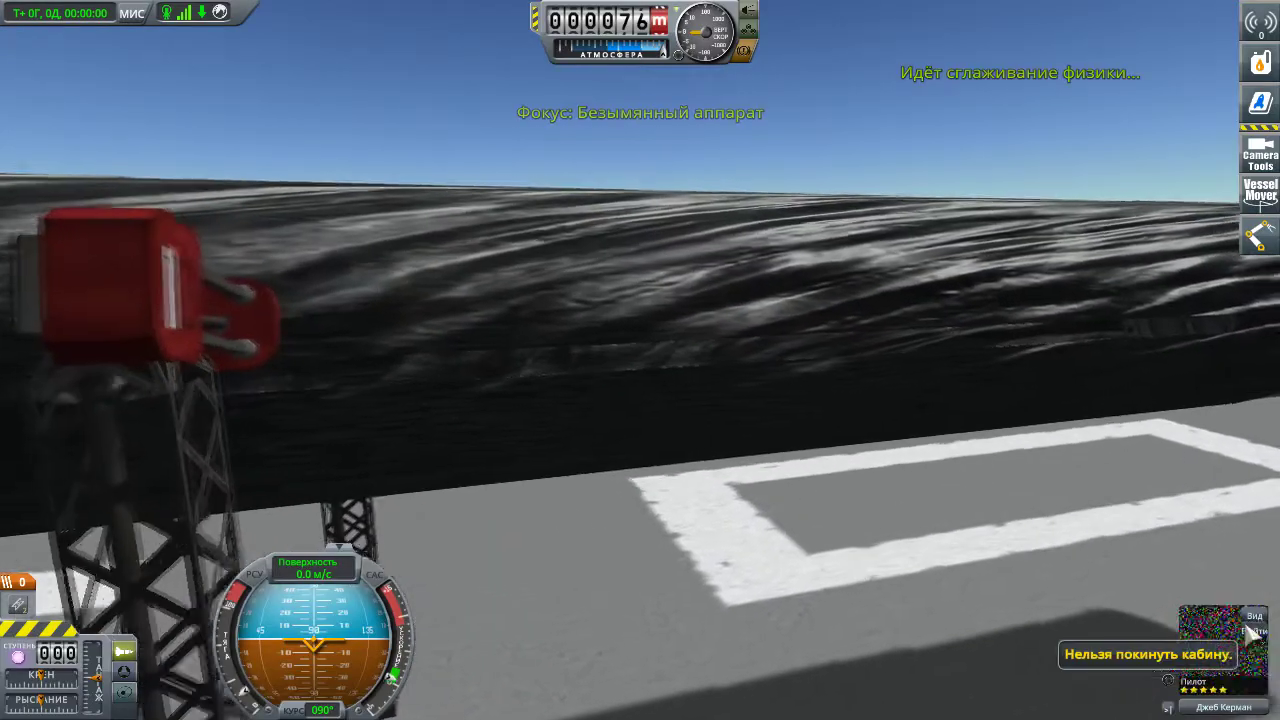
left_click(1262, 636)
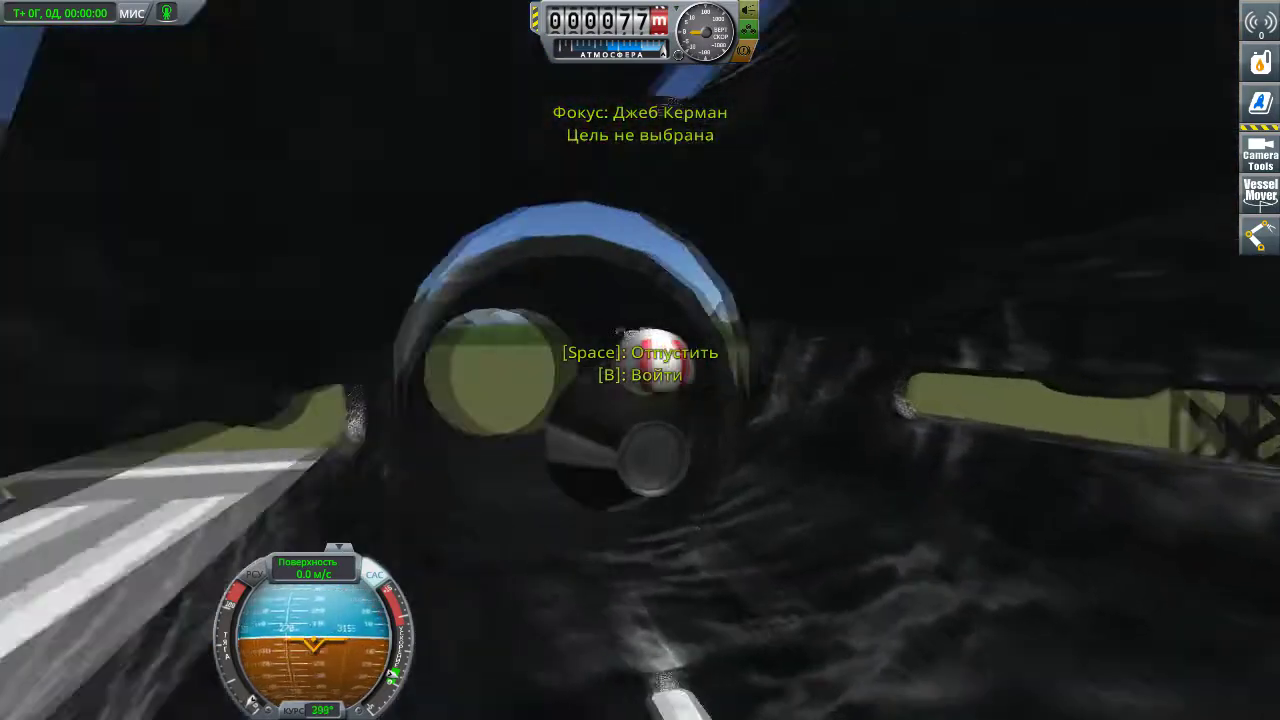
right_click_drag(600, 420, 534, 422)
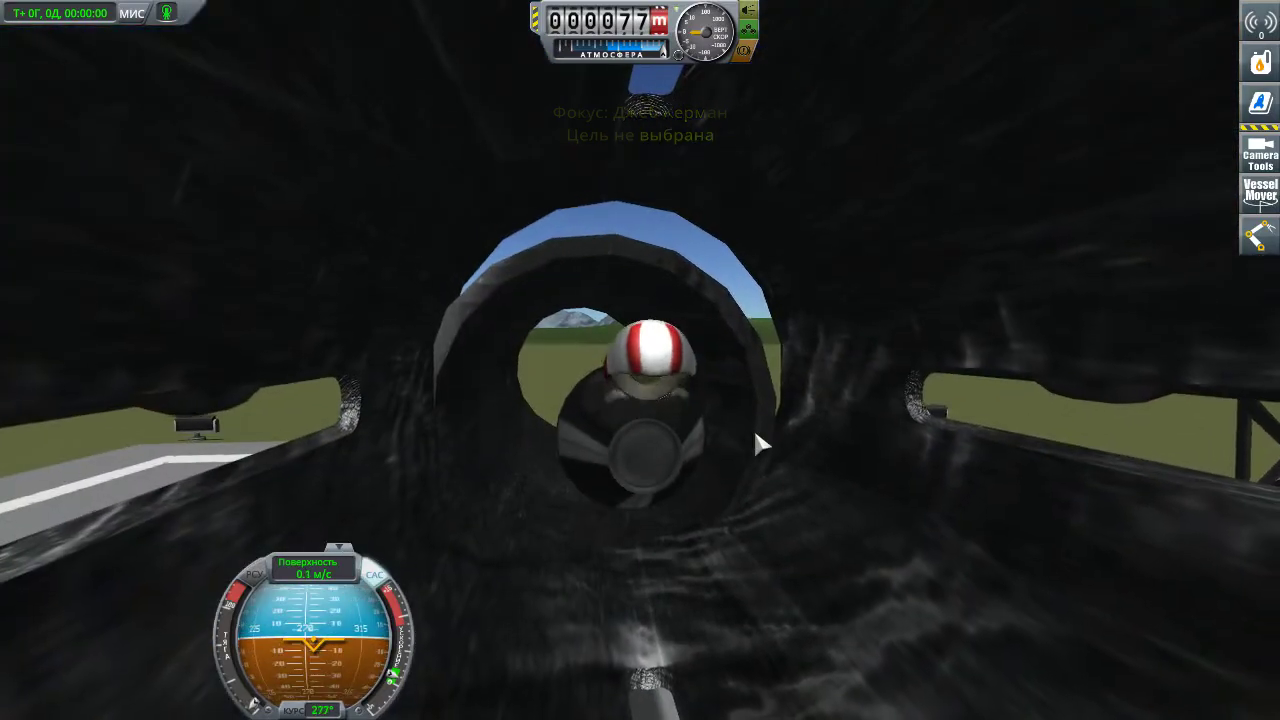
mouse_move(812, 438)
right_mouse_down()
mouse_move(874, 383)
mouse_move(780, 449)
mouse_move(891, 513)
mouse_move(785, 620)
mouse_move(938, 494)
mouse_move(866, 491)
mouse_move(640, 537)
mouse_move(822, 441)
mouse_move(871, 372)
mouse_move(1046, 382)
right_mouse_up()
Orbit around the dark tube from outside to follow the kerbal near the tube rim
mouse_move(1040, 292)
right_mouse_down()
mouse_move(1051, 306)
mouse_move(1035, 377)
mouse_move(1263, 313)
right_mouse_up()
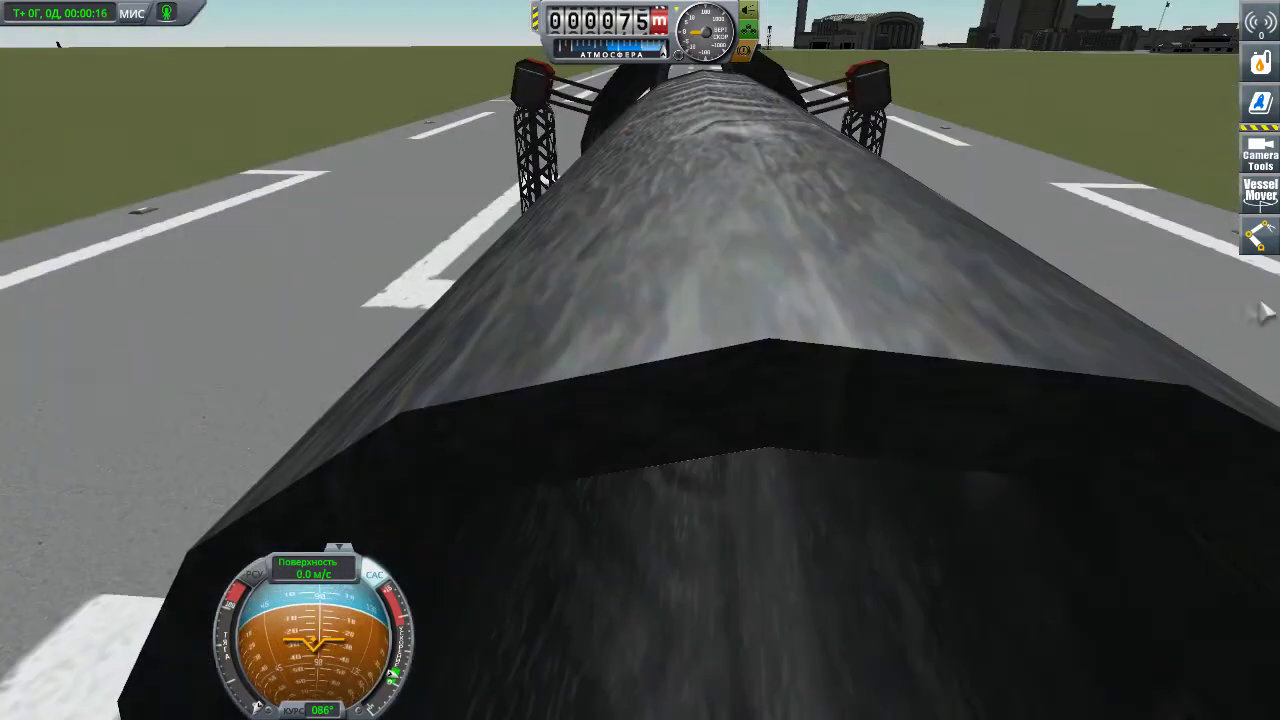
mouse_move(1165, 322)
right_mouse_down()
mouse_move(493, 390)
mouse_move(973, 389)
mouse_move(983, 448)
mouse_move(820, 266)
mouse_move(650, 262)
mouse_move(894, 286)
mouse_move(643, 234)
mouse_move(600, 366)
mouse_move(710, 485)
mouse_move(337, 254)
mouse_move(548, 322)
mouse_move(826, 374)
mouse_move(706, 452)
right_mouse_up()
scroll(493, 390, "down", 5)
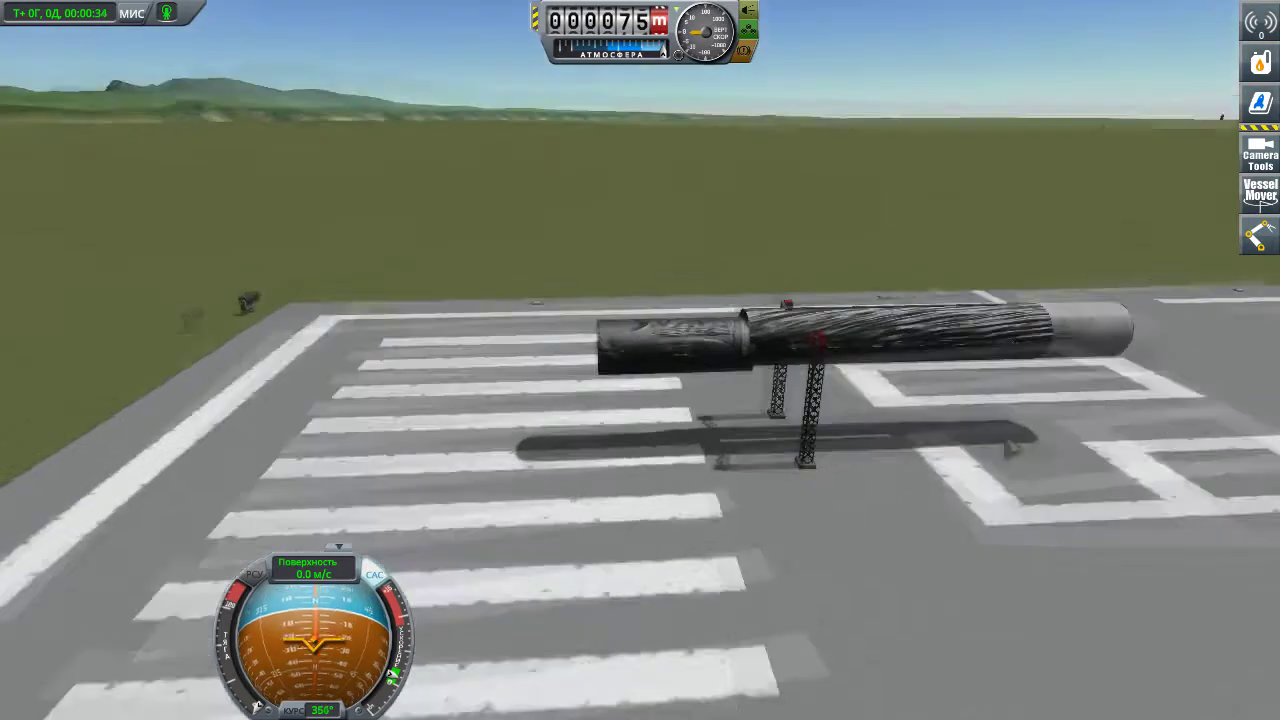
mouse_move(993, 366)
right_mouse_down()
mouse_move(829, 509)
mouse_move(830, 400)
mouse_move(786, 443)
mouse_move(1140, 633)
mouse_move(755, 437)
right_mouse_up()
scroll(1072, 393, "up", 3)
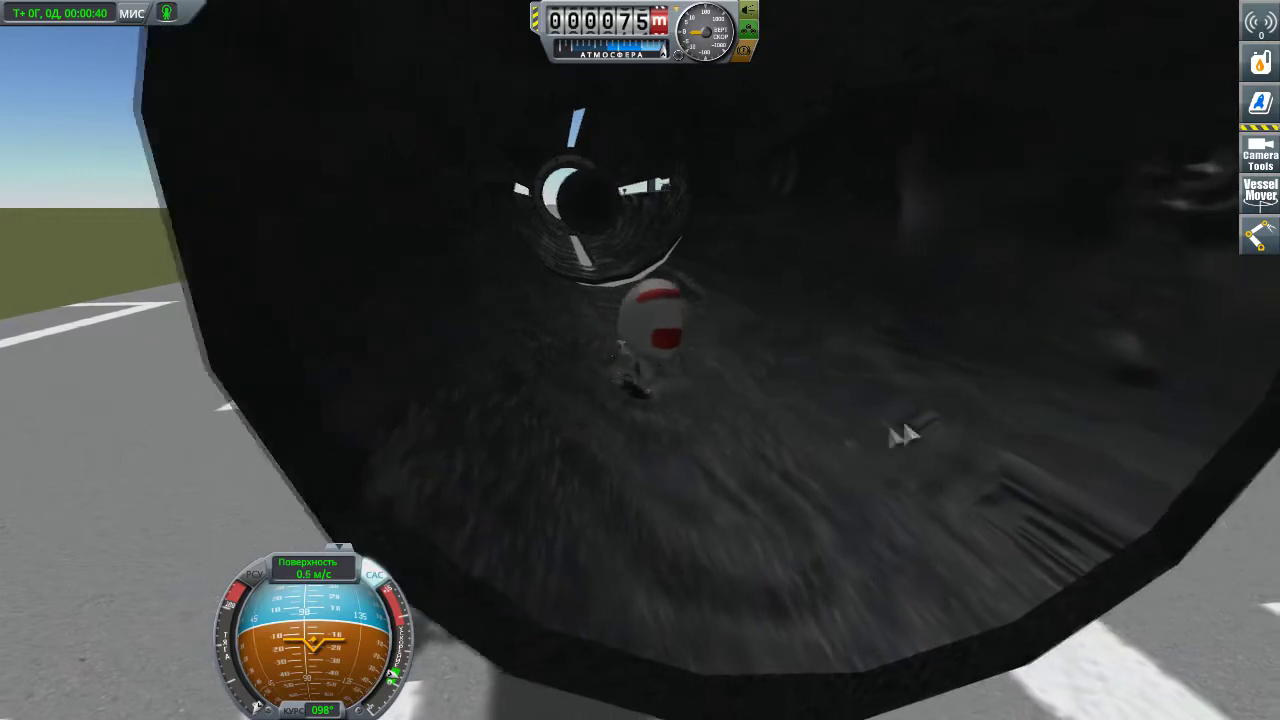
scroll(936, 420, "up", 2)
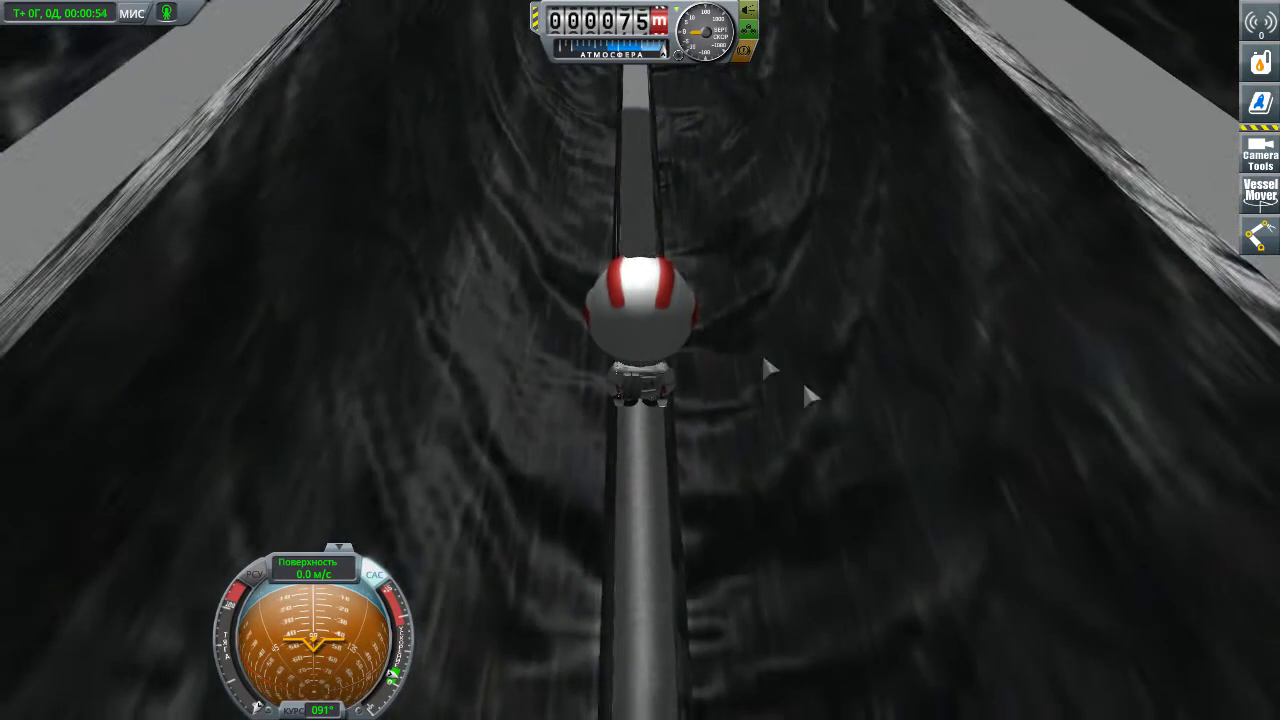
mouse_move(728, 555)
right_mouse_down()
mouse_move(802, 378)
mouse_move(905, 410)
mouse_move(840, 330)
right_mouse_up()
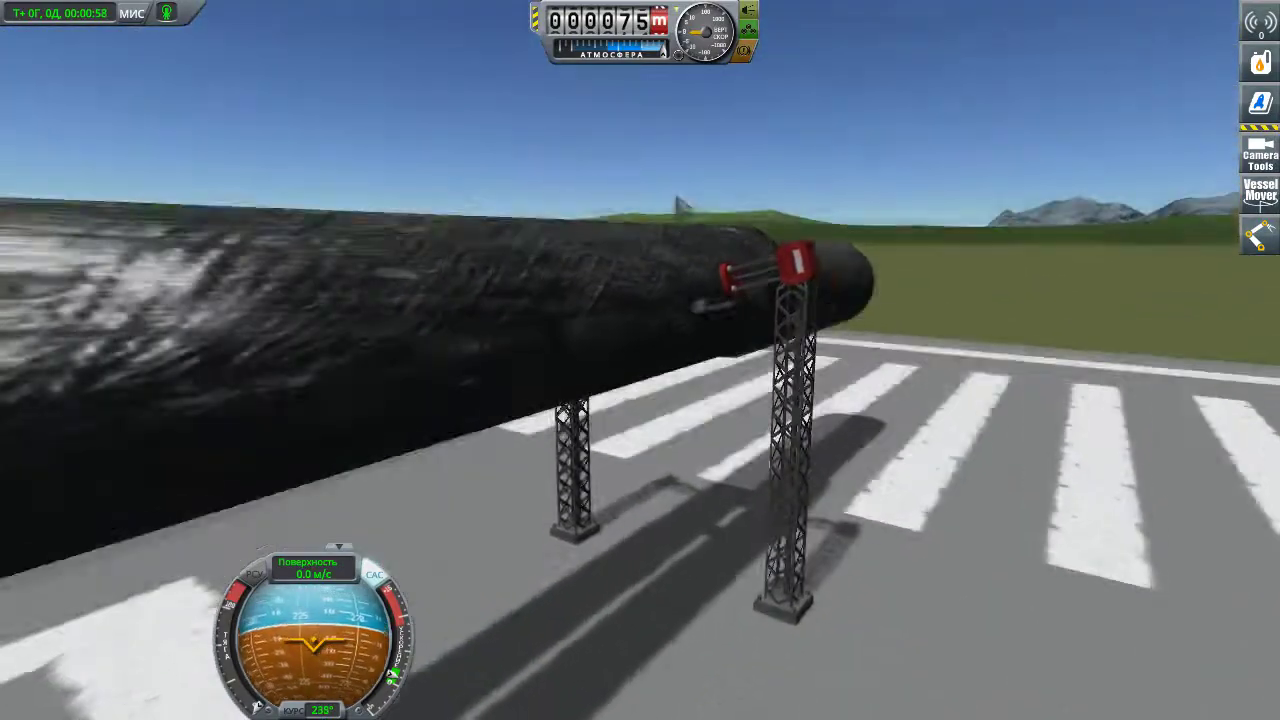
right_click_drag(354, 257, 578, 296)
right_click_drag(782, 230, 543, 523)
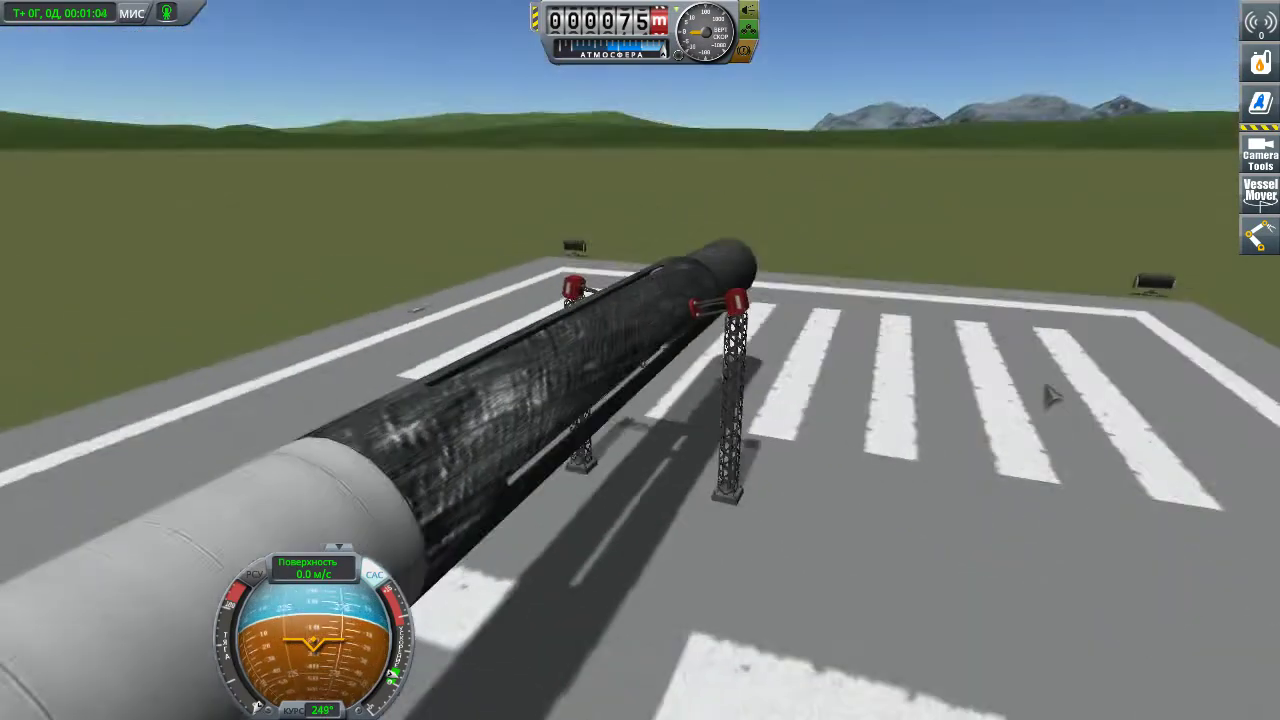
right_click_drag(1050, 395, 995, 320)
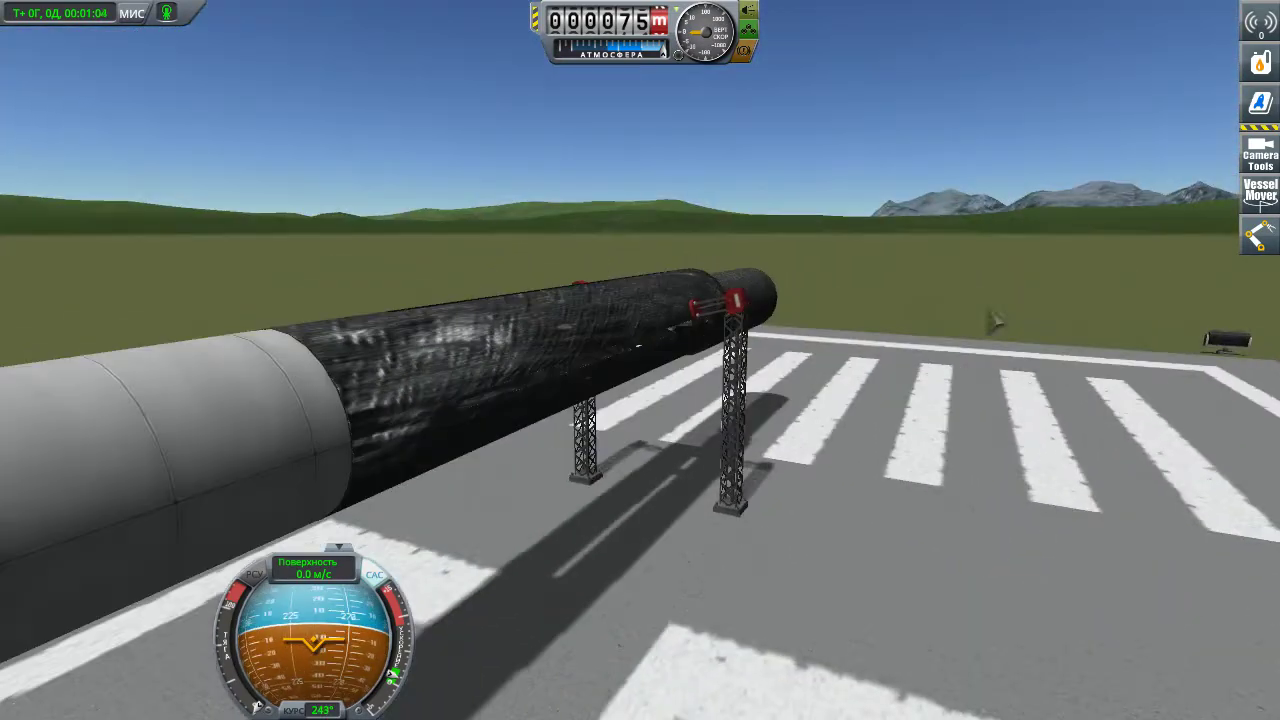
mouse_move(634, 523)
right_mouse_down()
mouse_move(318, 443)
mouse_move(930, 517)
mouse_move(1017, 471)
mouse_move(975, 502)
mouse_move(660, 355)
right_mouse_up()
right_click_drag(1027, 390, 772, 497)
scroll(772, 497, "down", 3)
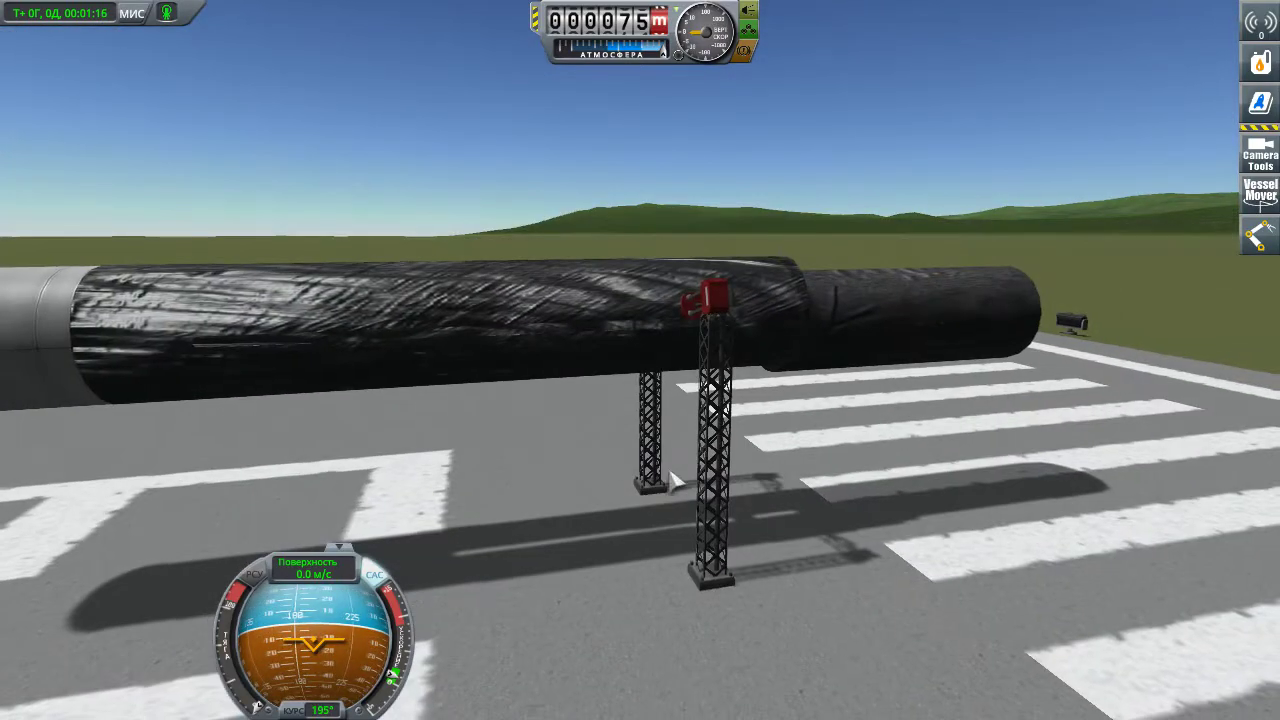
scroll(443, 434, "up", 2)
scroll(530, 466, "up", 2)
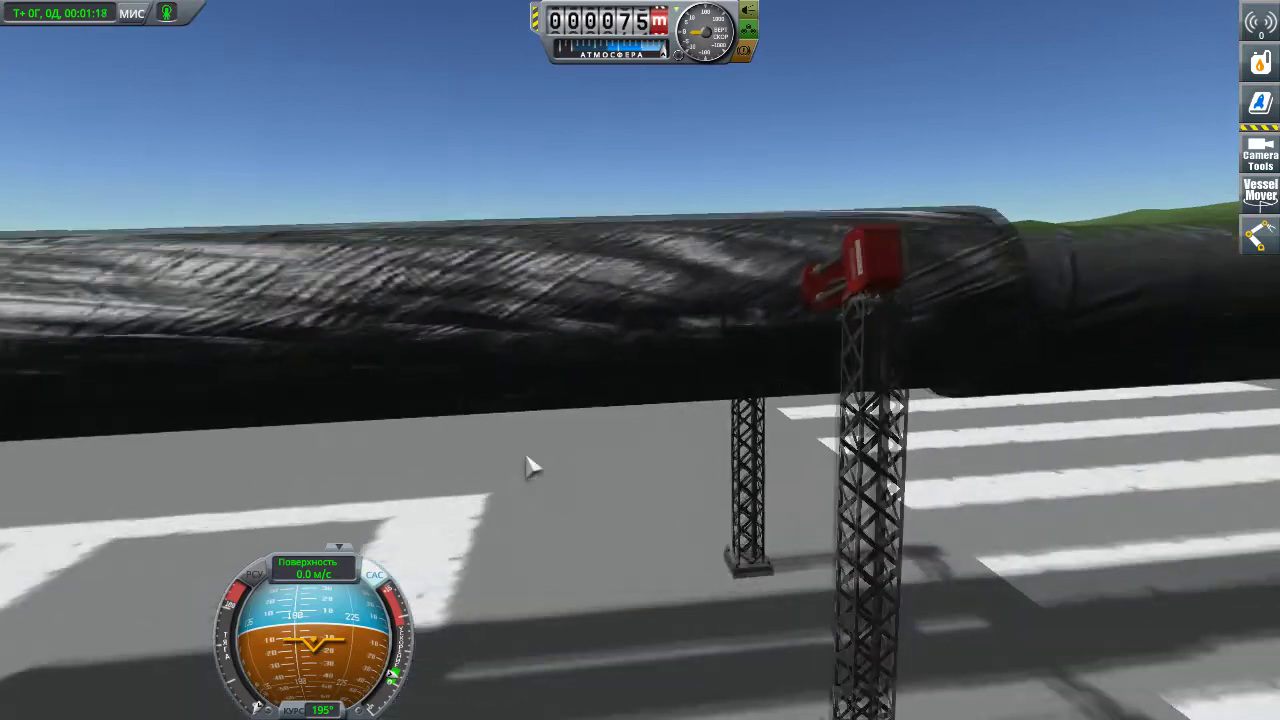
scroll(530, 466, "down", 2)
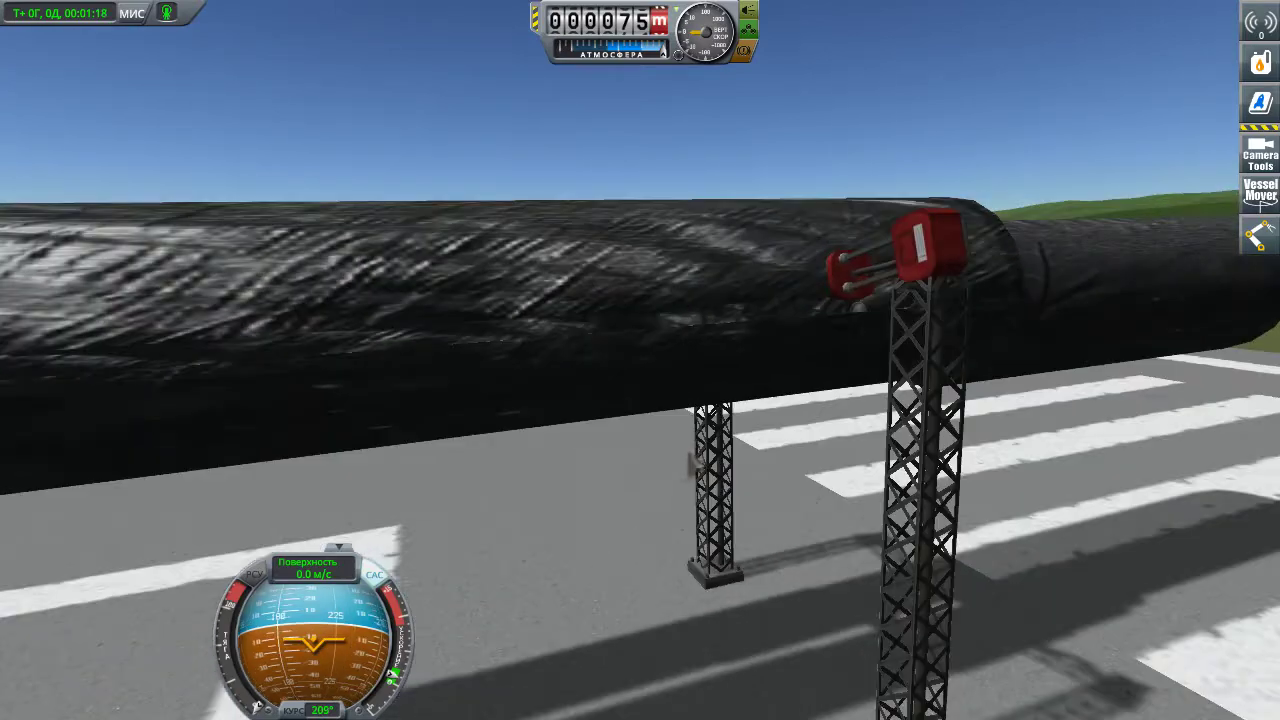
right_click_drag(654, 457, 386, 449)
scroll(512, 472, "up", 3)
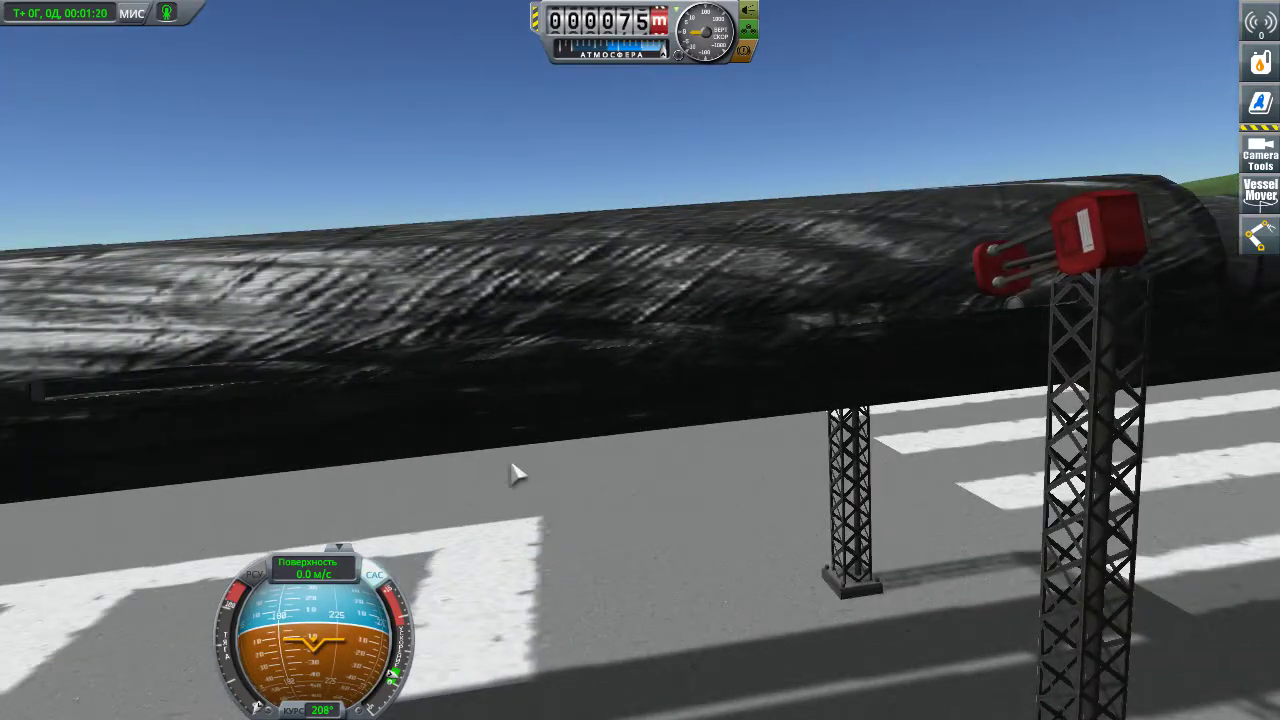
scroll(518, 480, "down", 3)
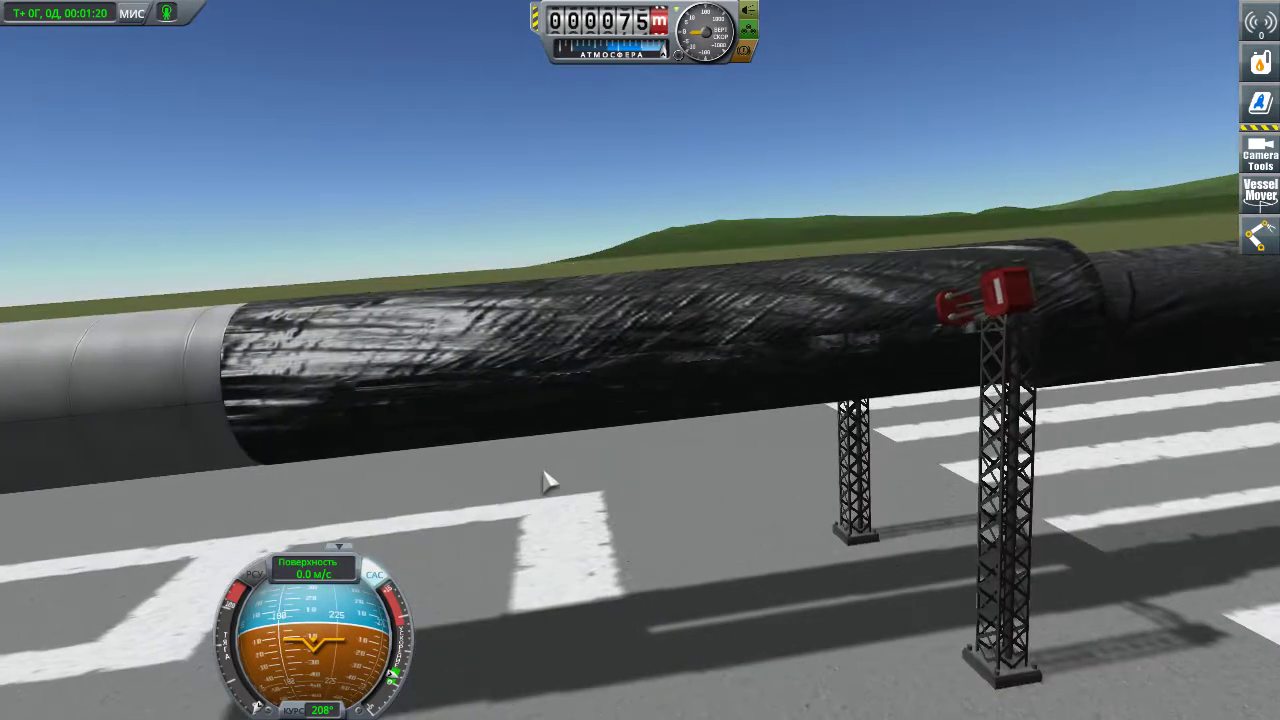
scroll(525, 492, "up", 2)
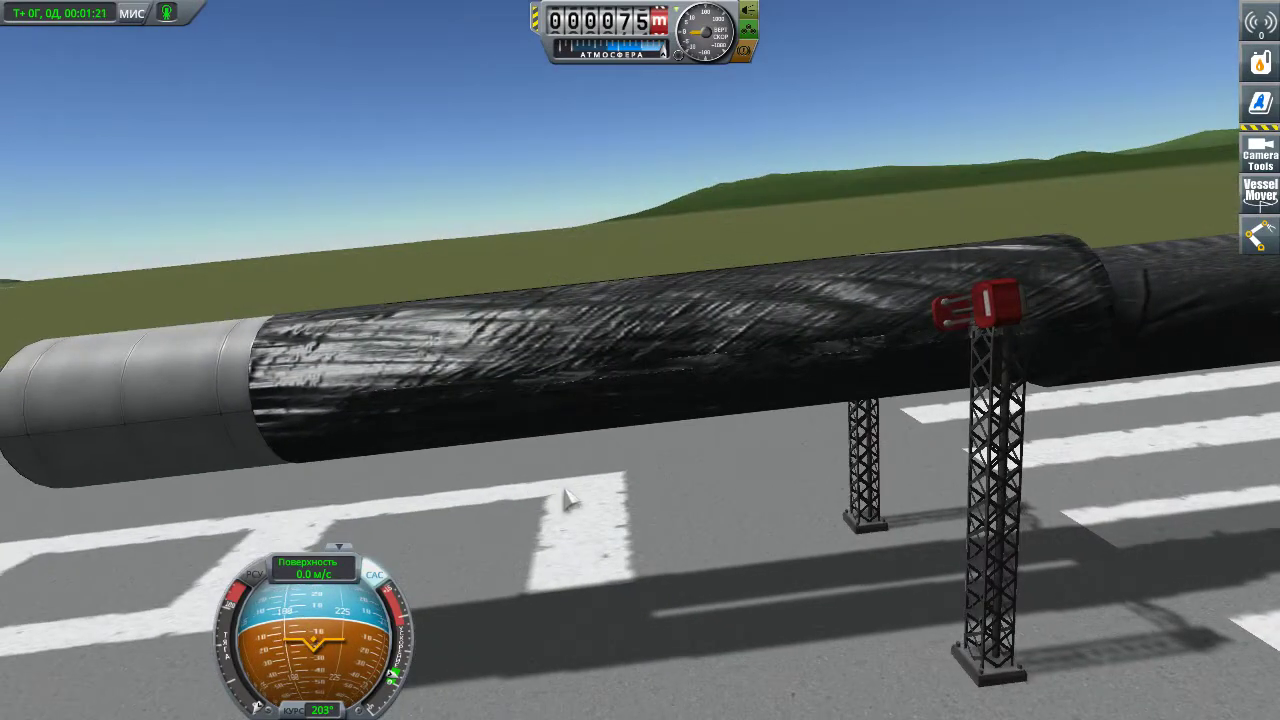
scroll(567, 500, "down", 2)
right_click_drag(666, 420, 1066, 457)
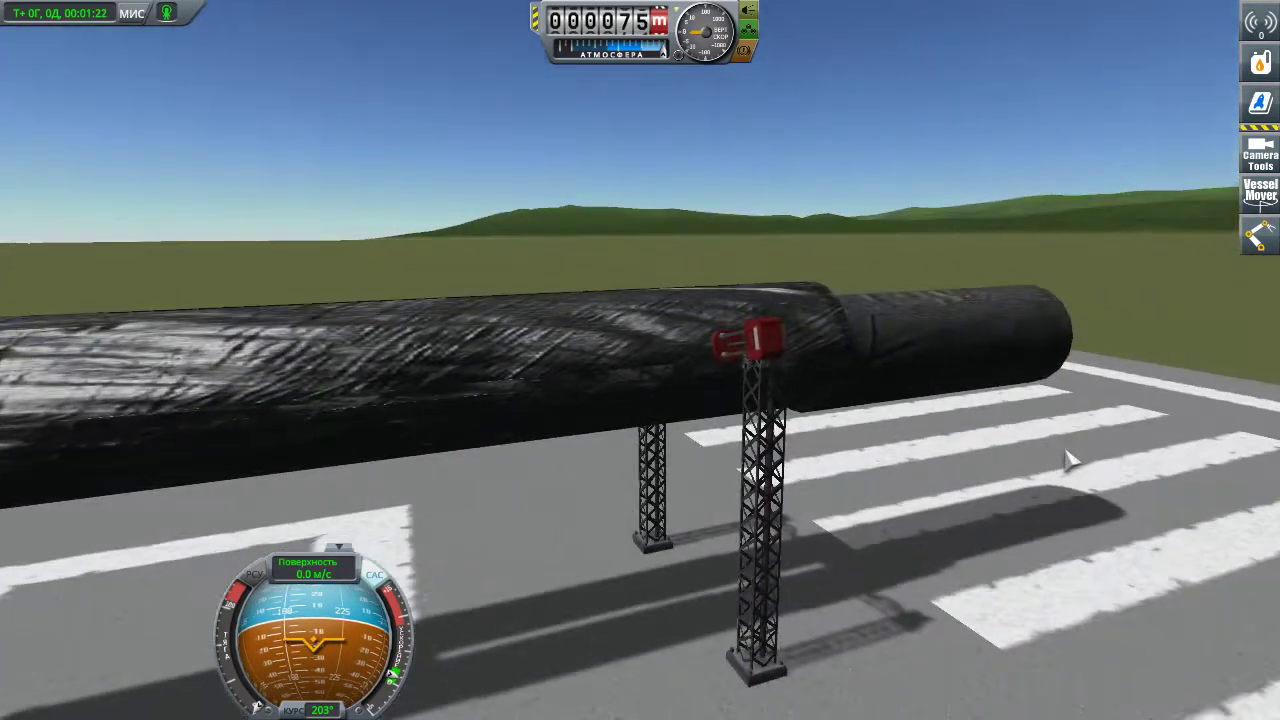
scroll(1180, 452, "up", 1)
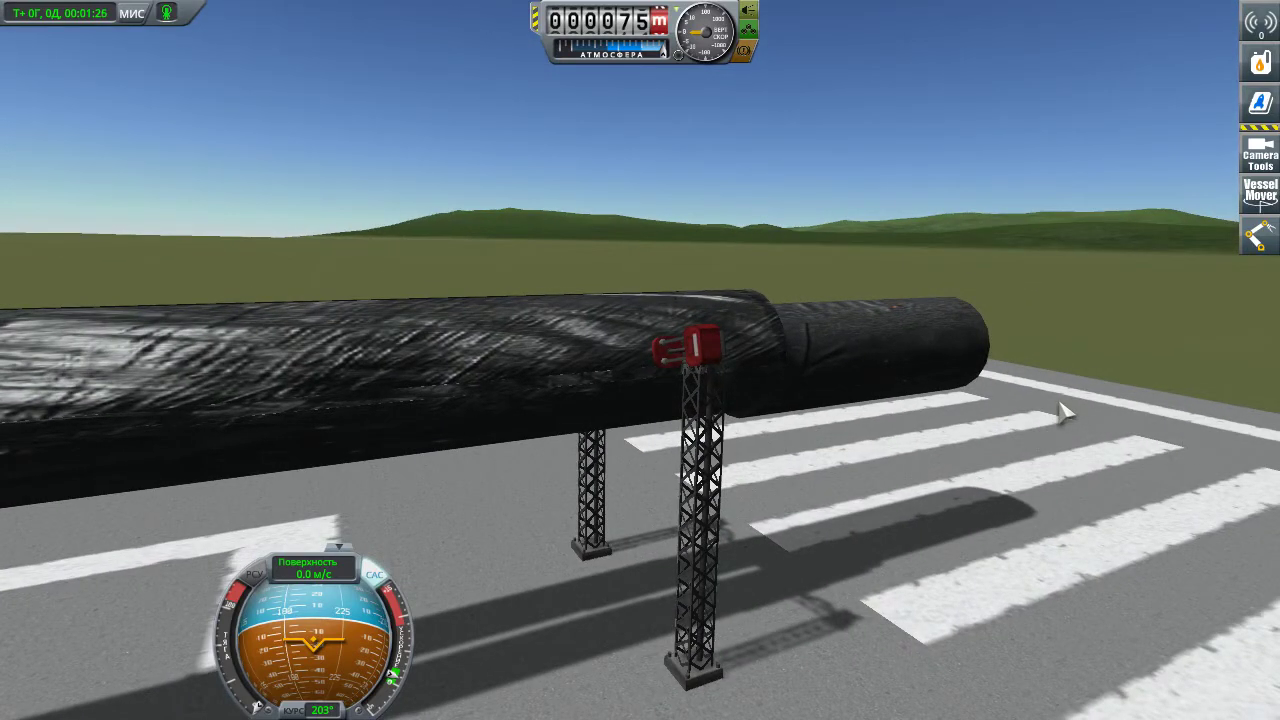
mouse_move(620, 483)
right_mouse_down()
mouse_move(540, 420)
mouse_move(585, 395)
right_mouse_up()
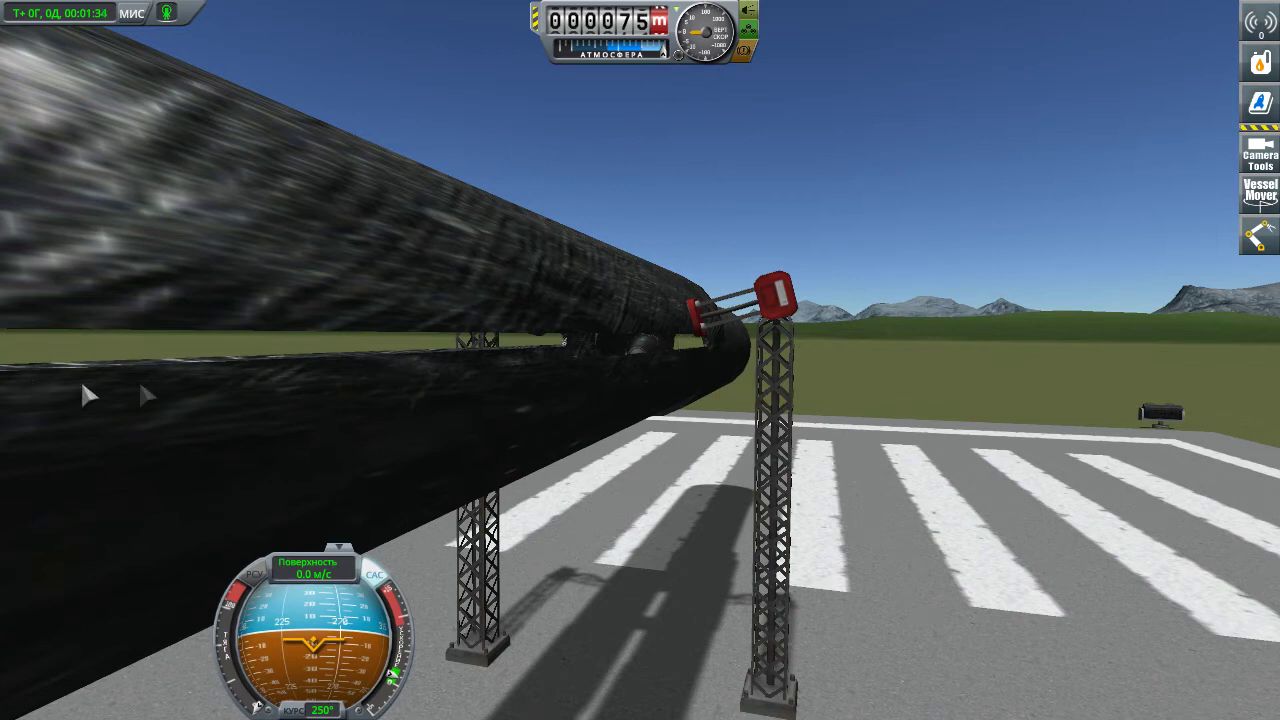
right_click_drag(540, 380, 500, 362)
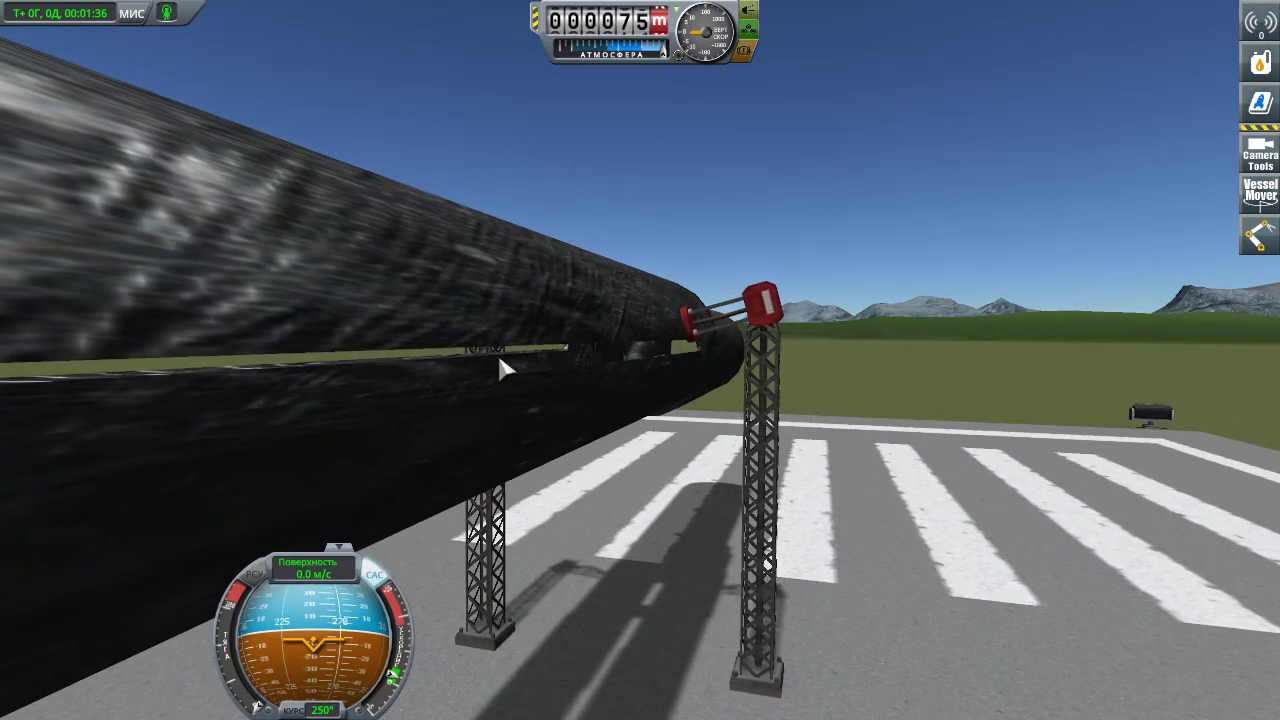
right_click_drag(913, 398, 1046, 373)
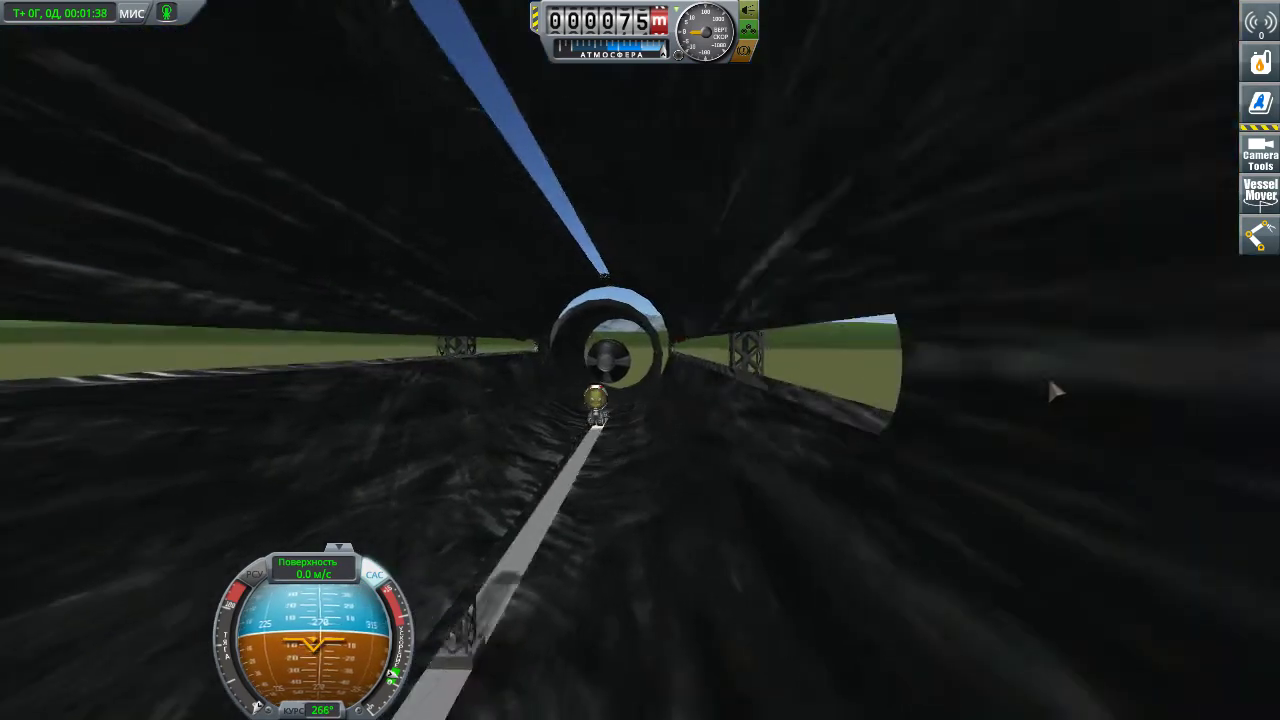
right_click_drag(840, 382, 700, 451)
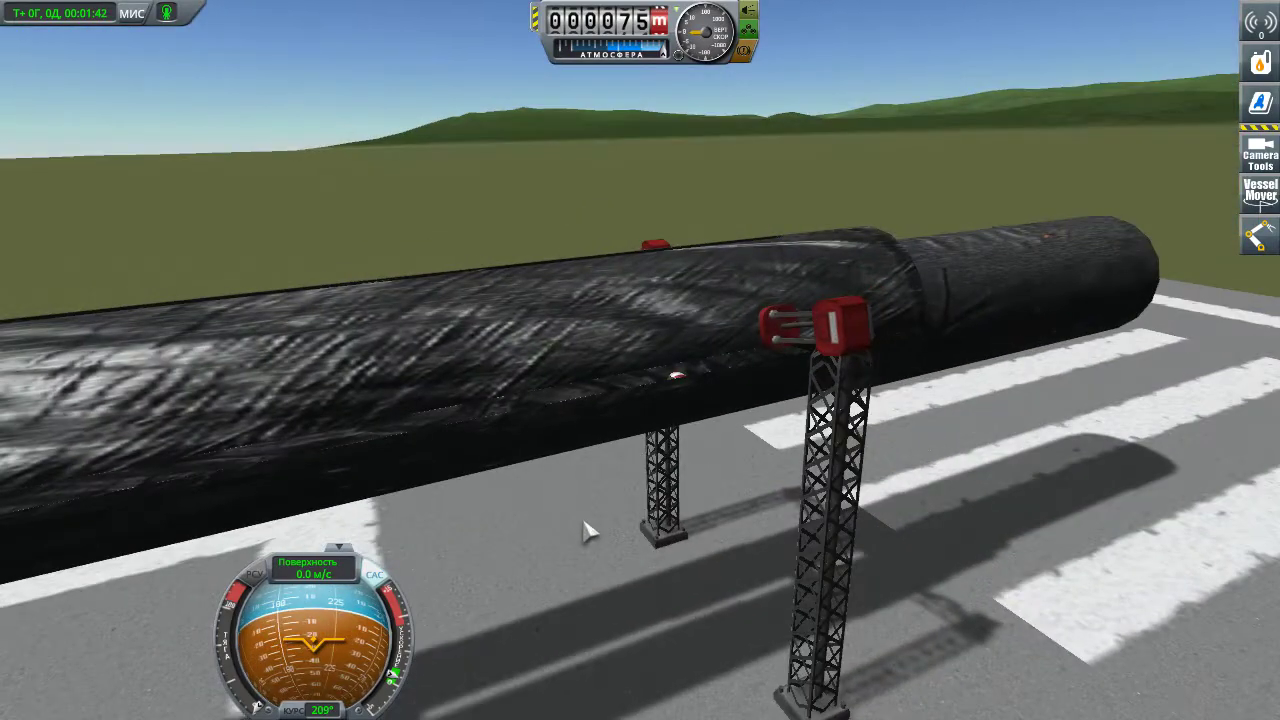
right_click_drag(586, 529, 520, 505)
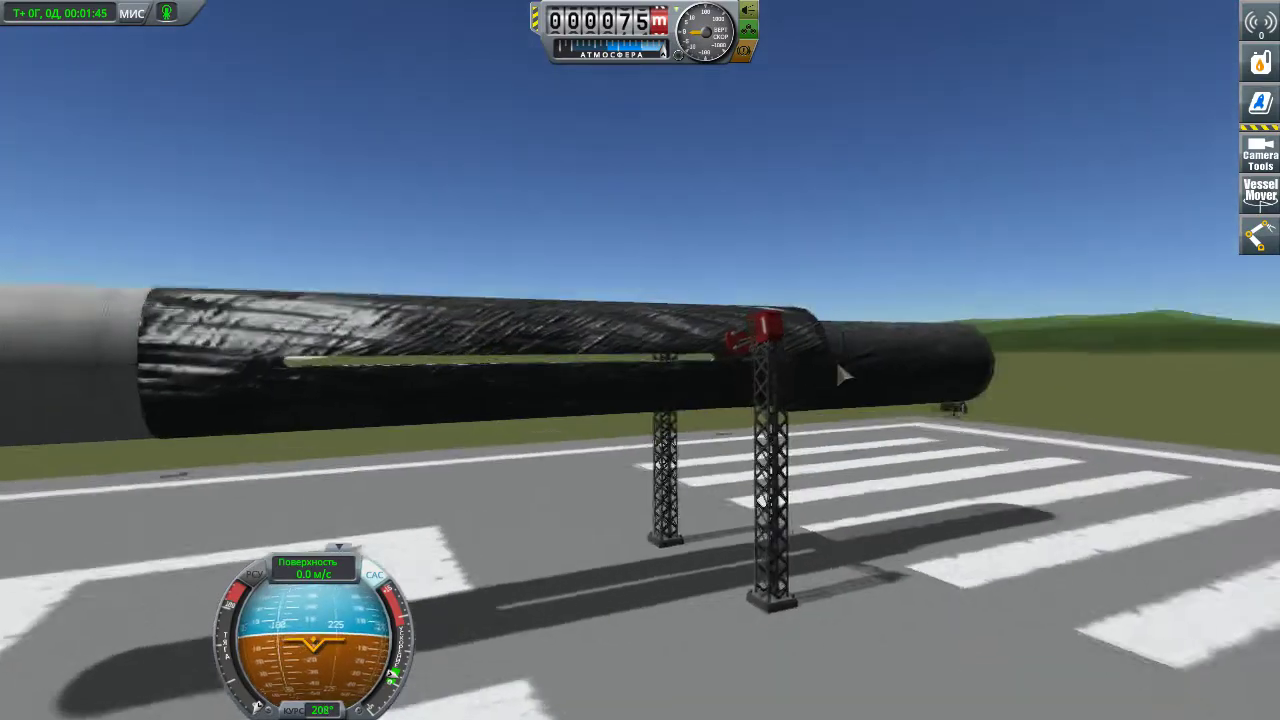
right_click_drag(845, 372, 920, 375)
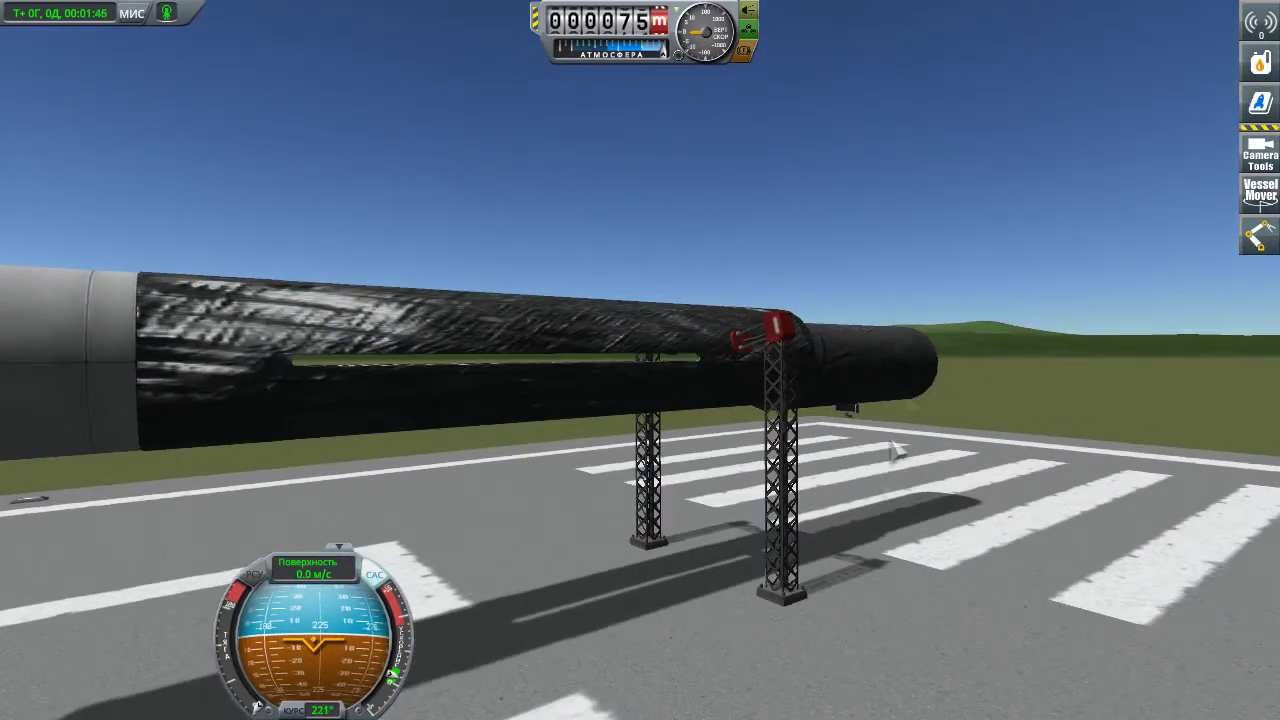
right_click_drag(833, 553, 930, 530)
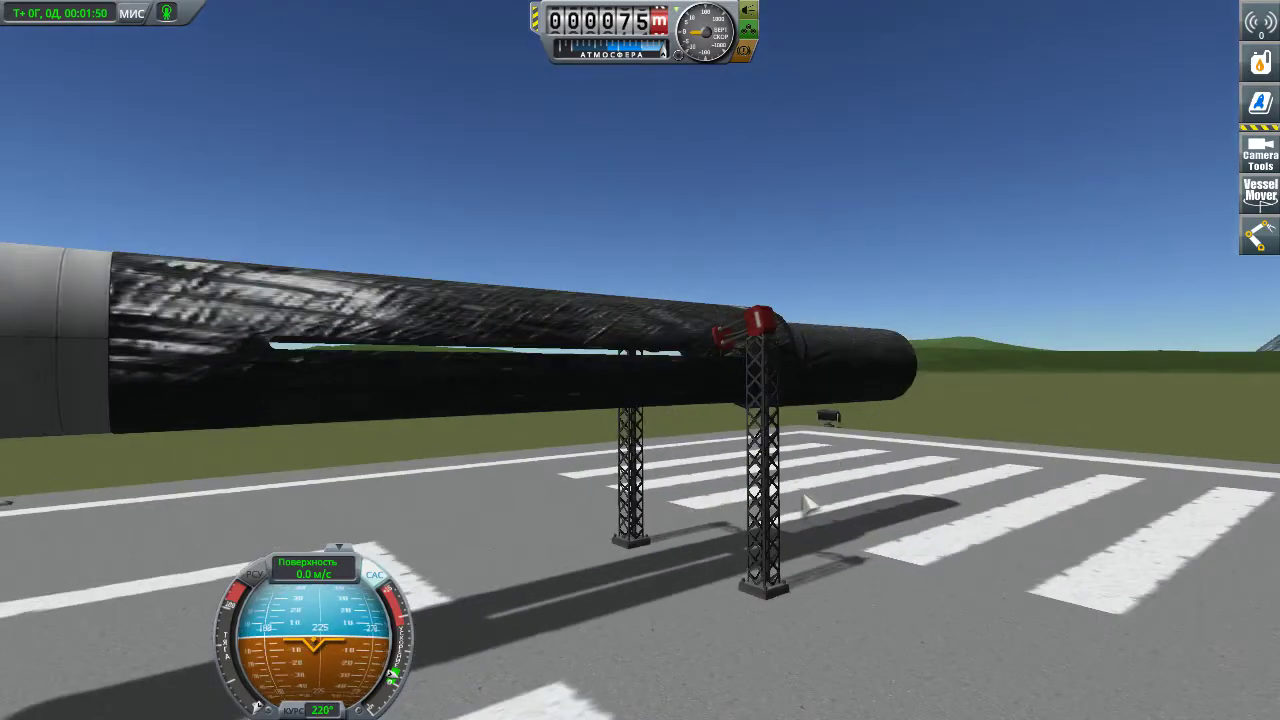
scroll(837, 543, "up", 3)
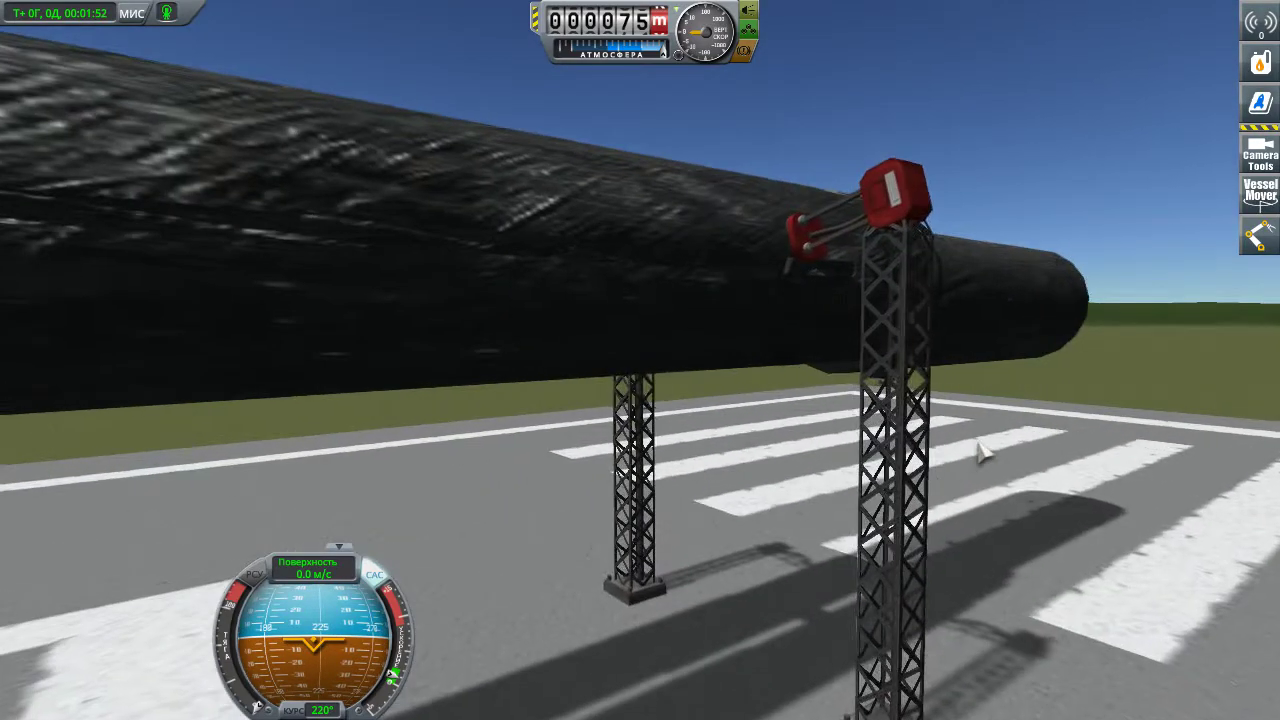
scroll(980, 453, "down", 3)
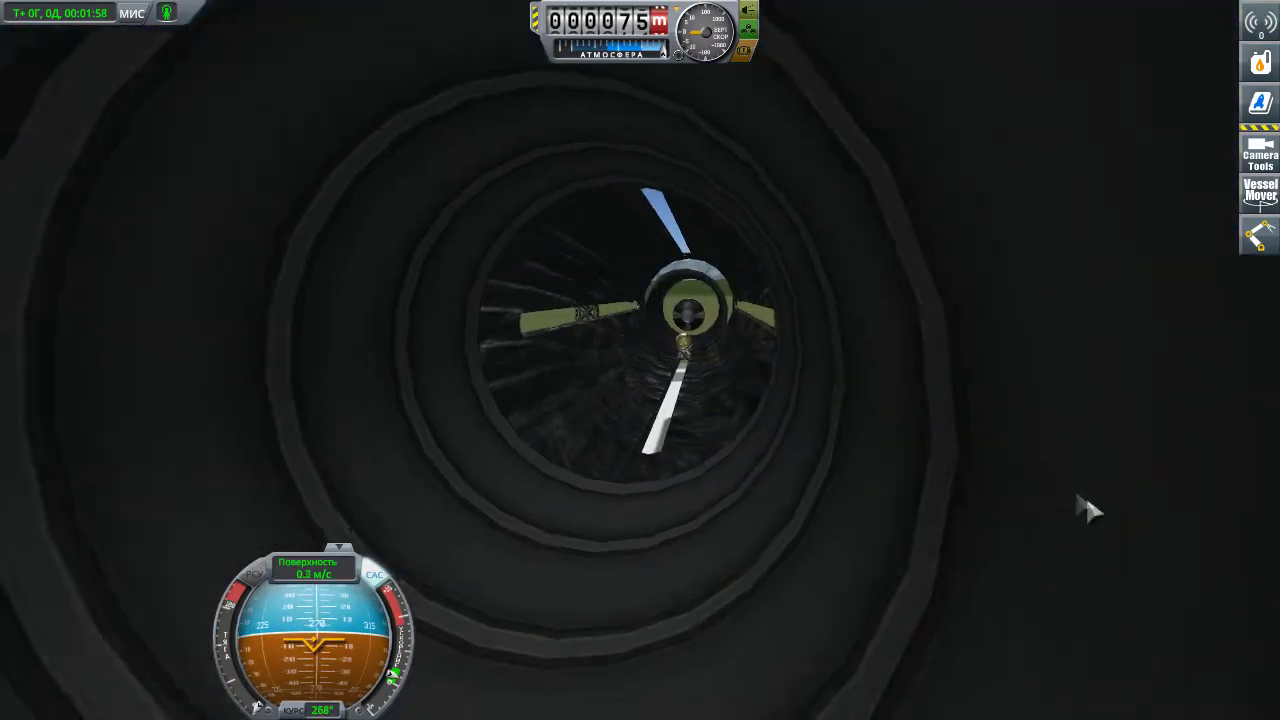
Follow the kerbal out of the tube's open end, viewing the tube side-on and end-on
scroll(1080, 500, "down", 5)
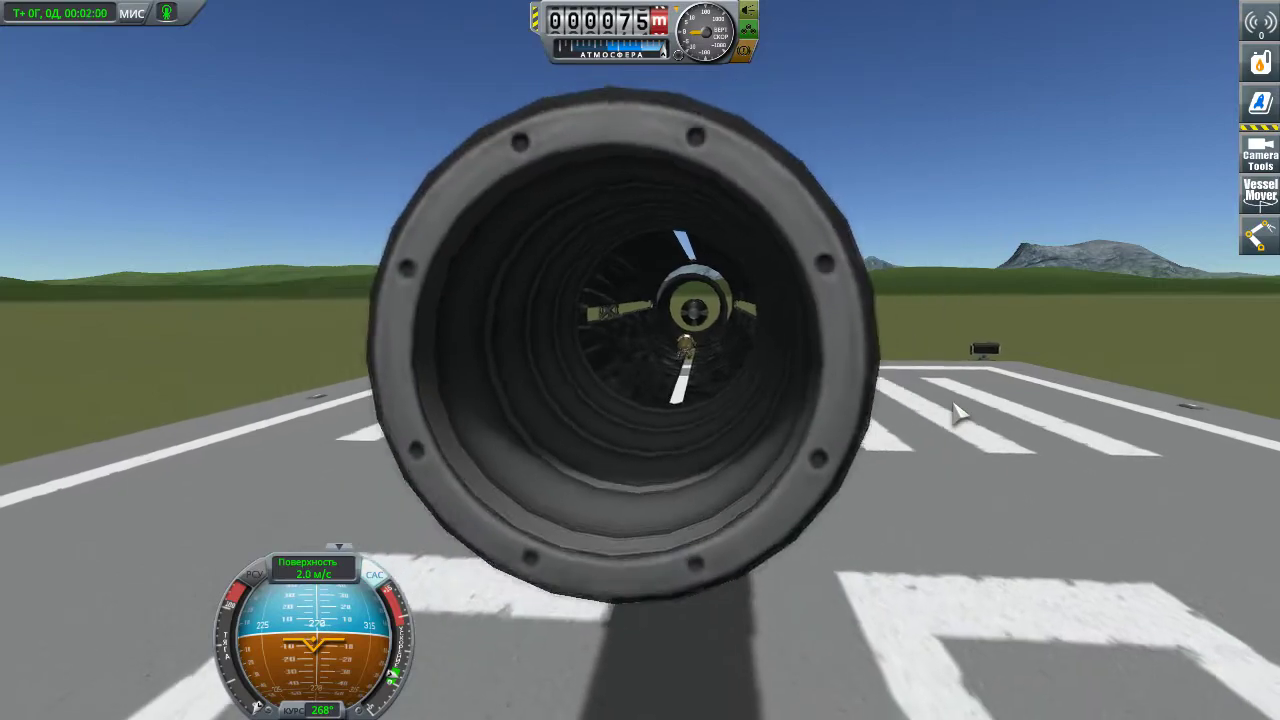
scroll(940, 405, "up", 5)
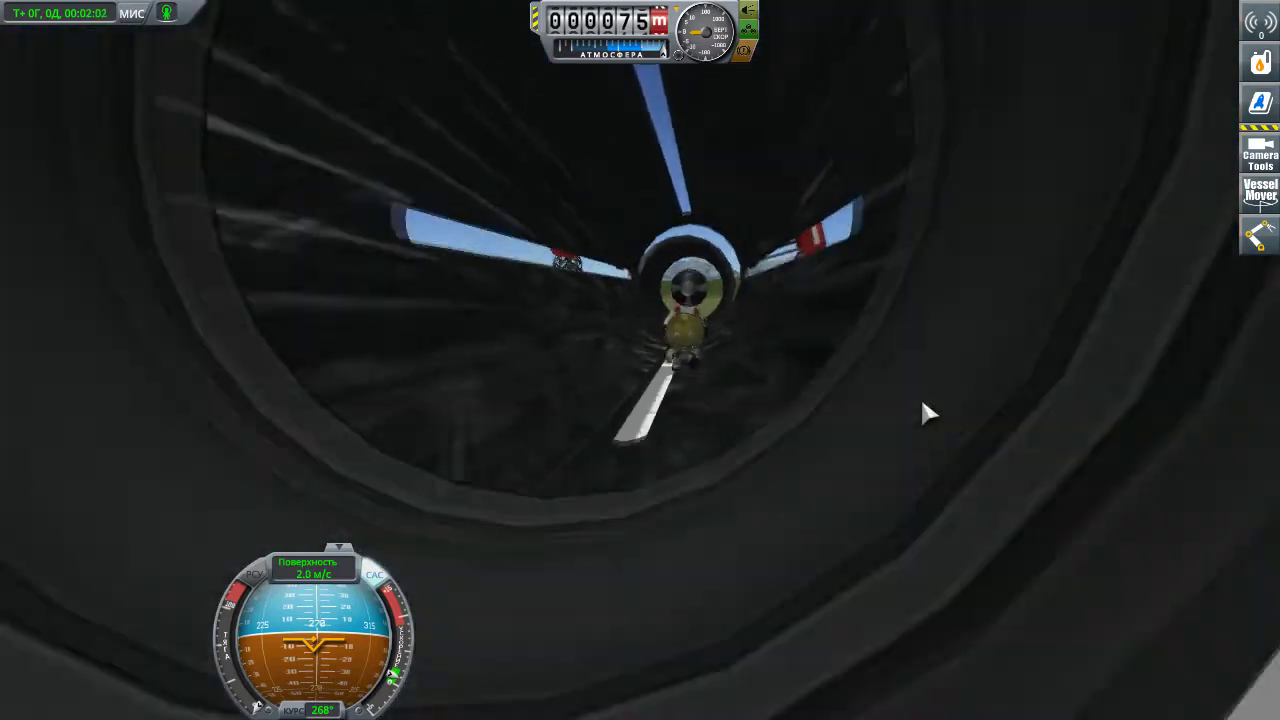
scroll(922, 404, "down", 5)
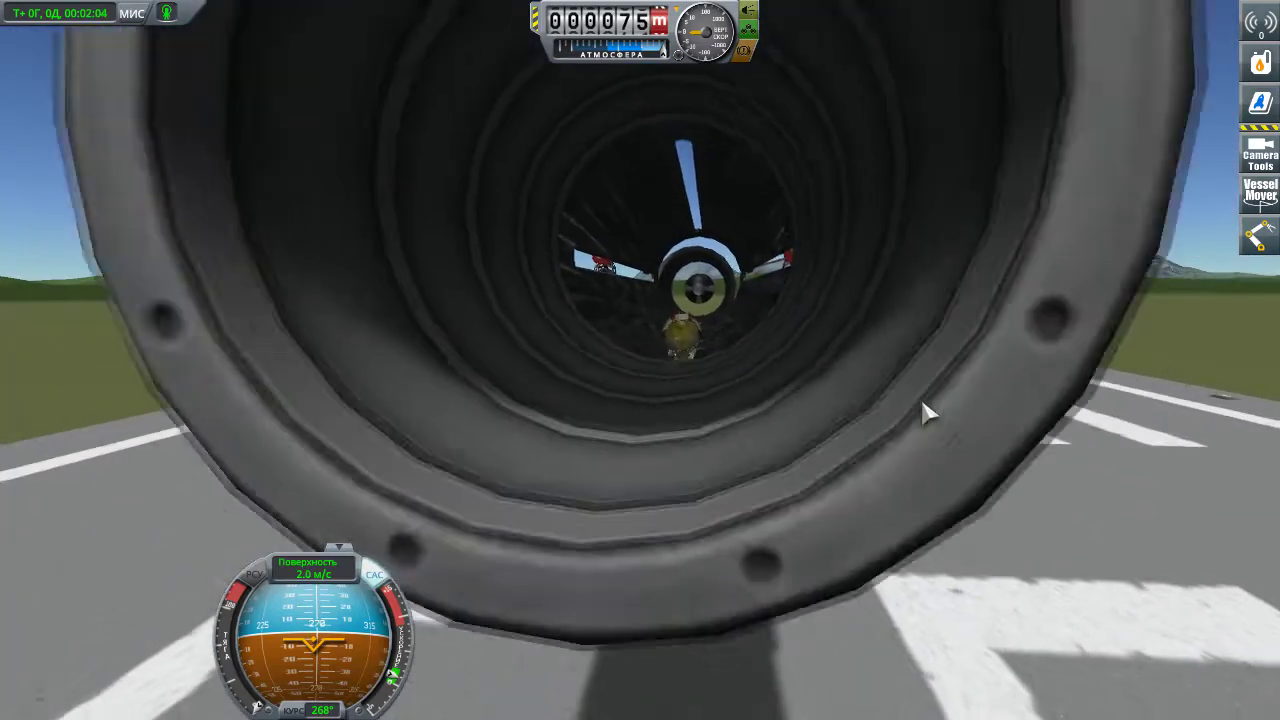
scroll(922, 411, "down", 3)
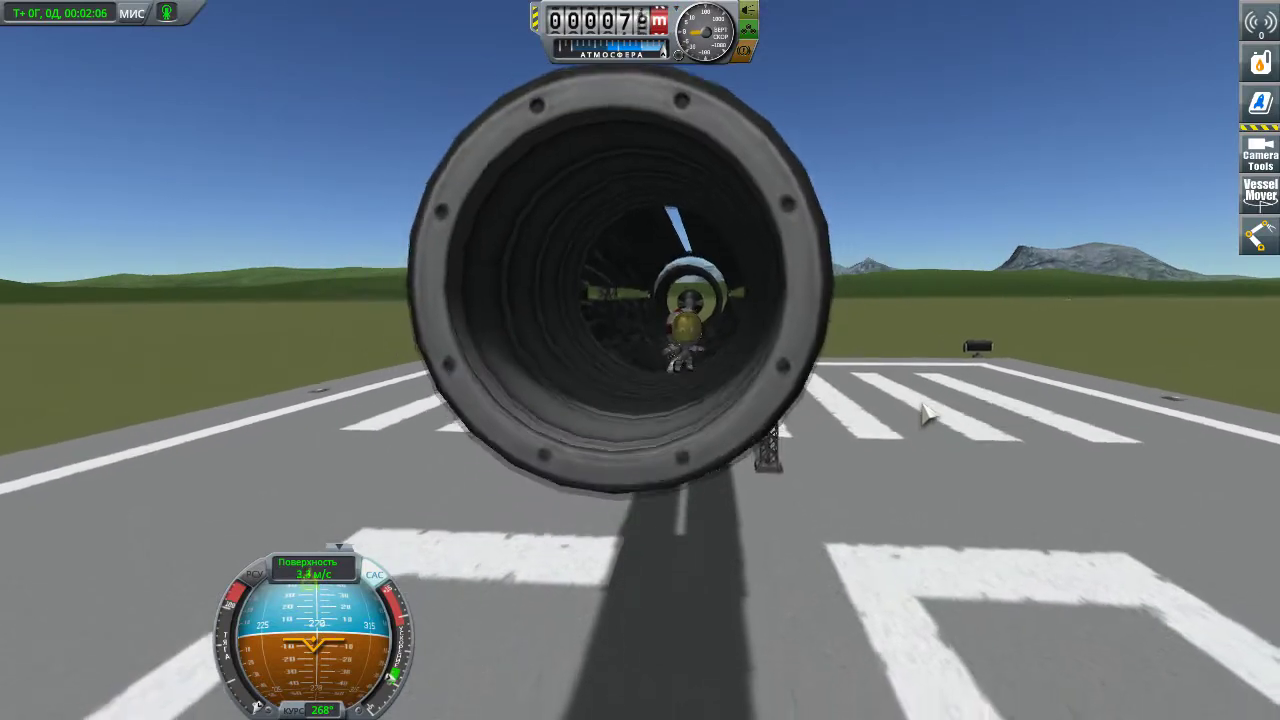
right_click_drag(993, 433, 1277, 462)
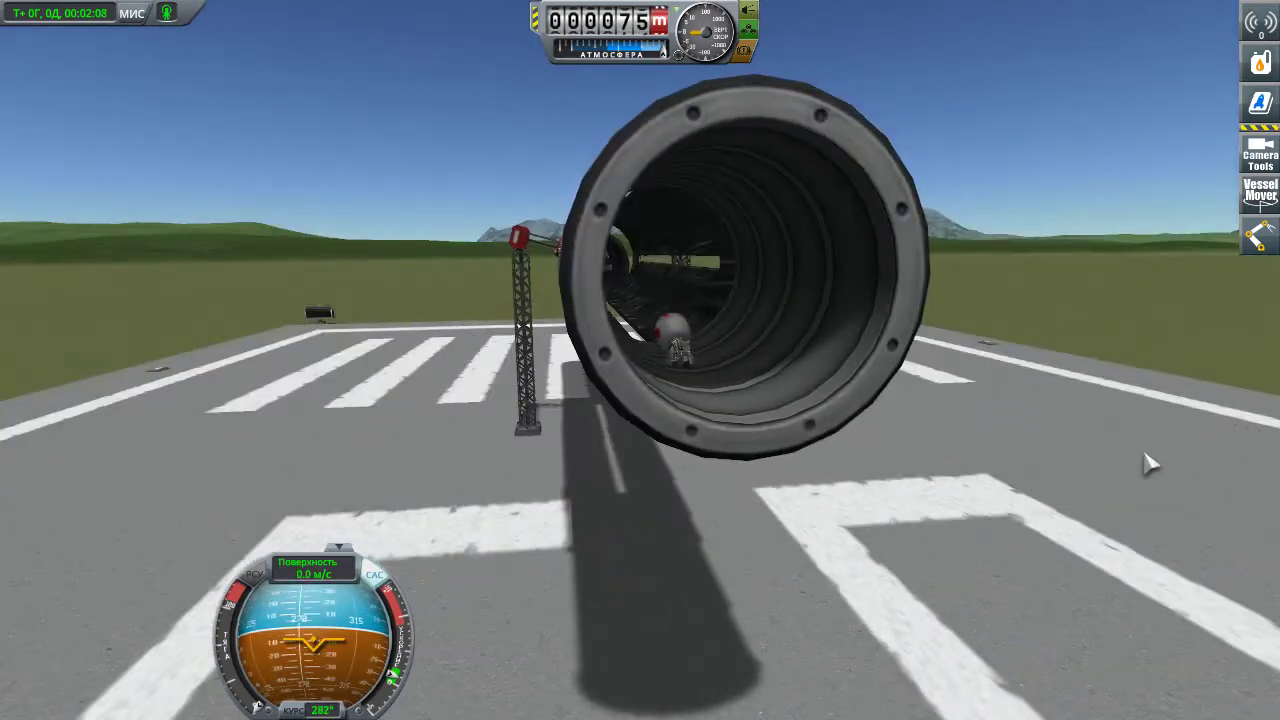
mouse_move(1133, 462)
right_mouse_down()
mouse_move(962, 494)
mouse_move(955, 455)
right_mouse_up()
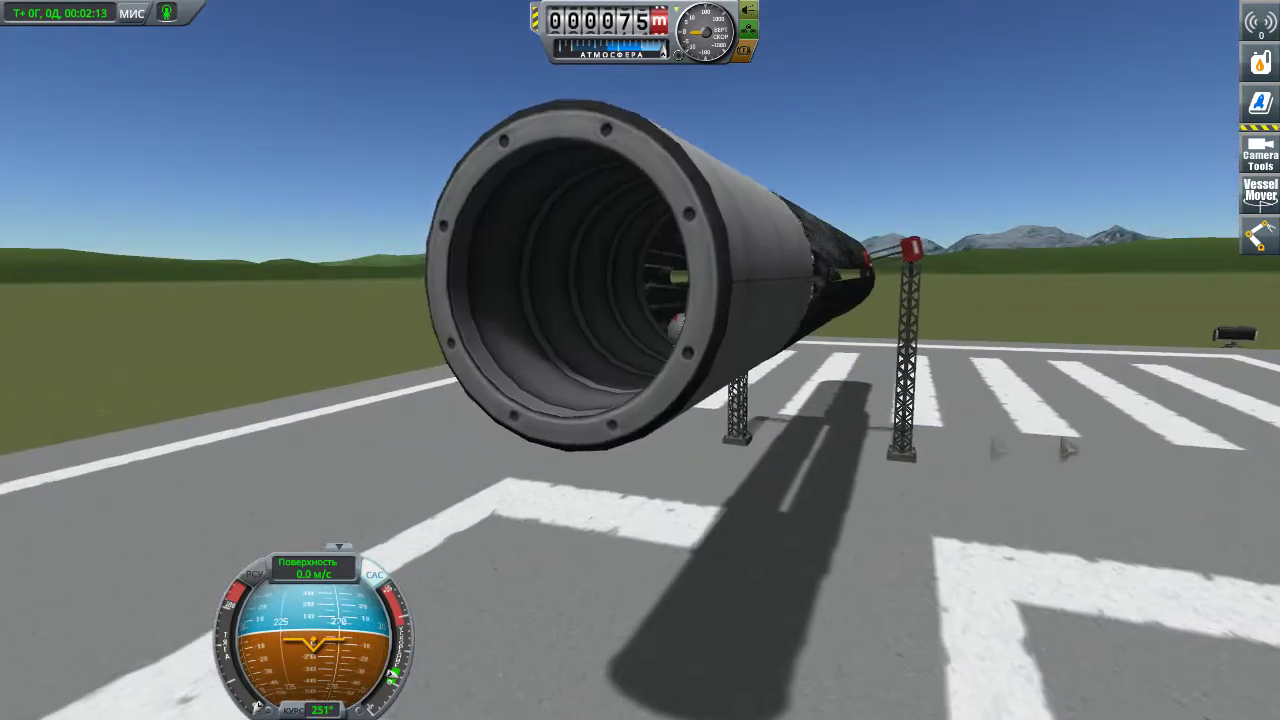
right_click_drag(1068, 449, 1050, 408)
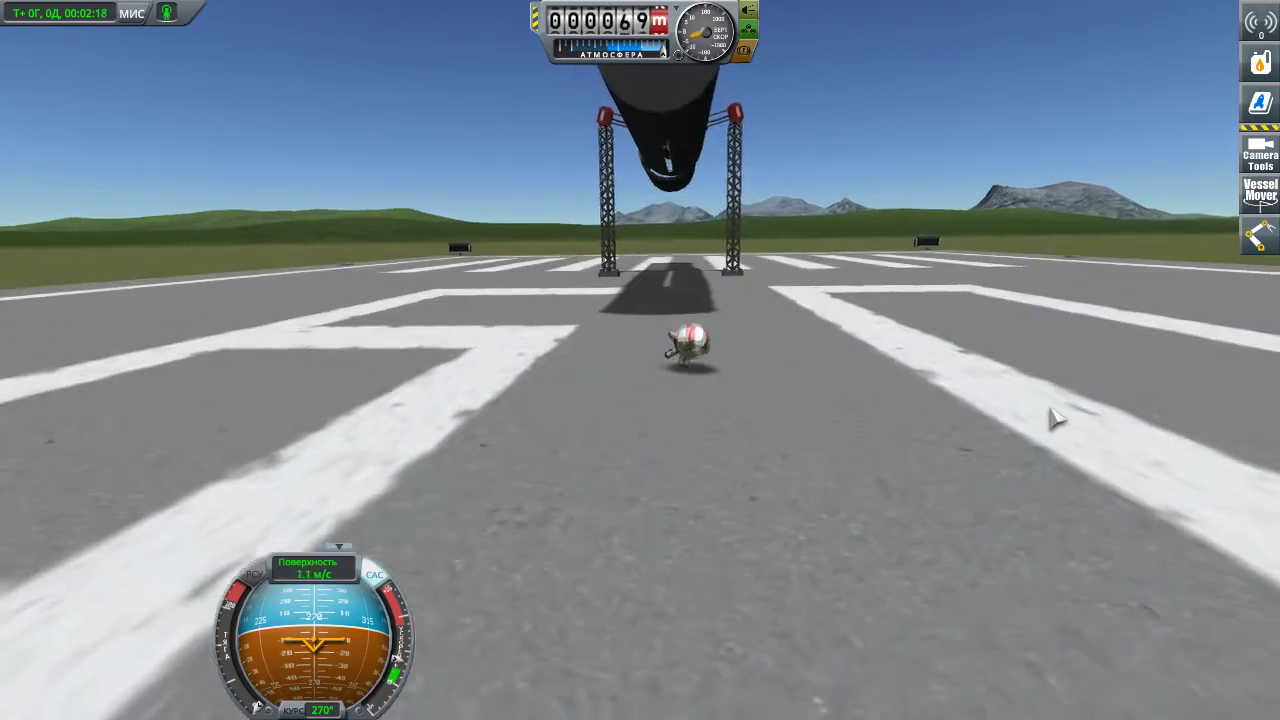
right_click_drag(1055, 420, 728, 460)
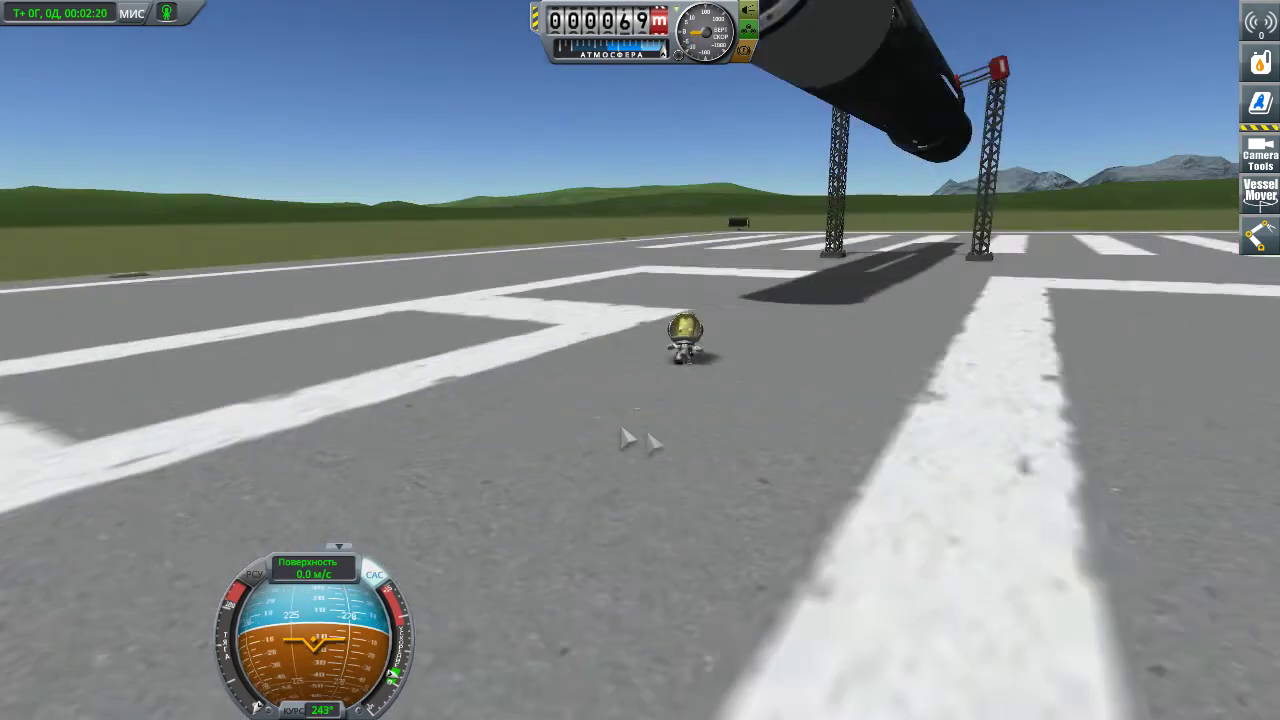